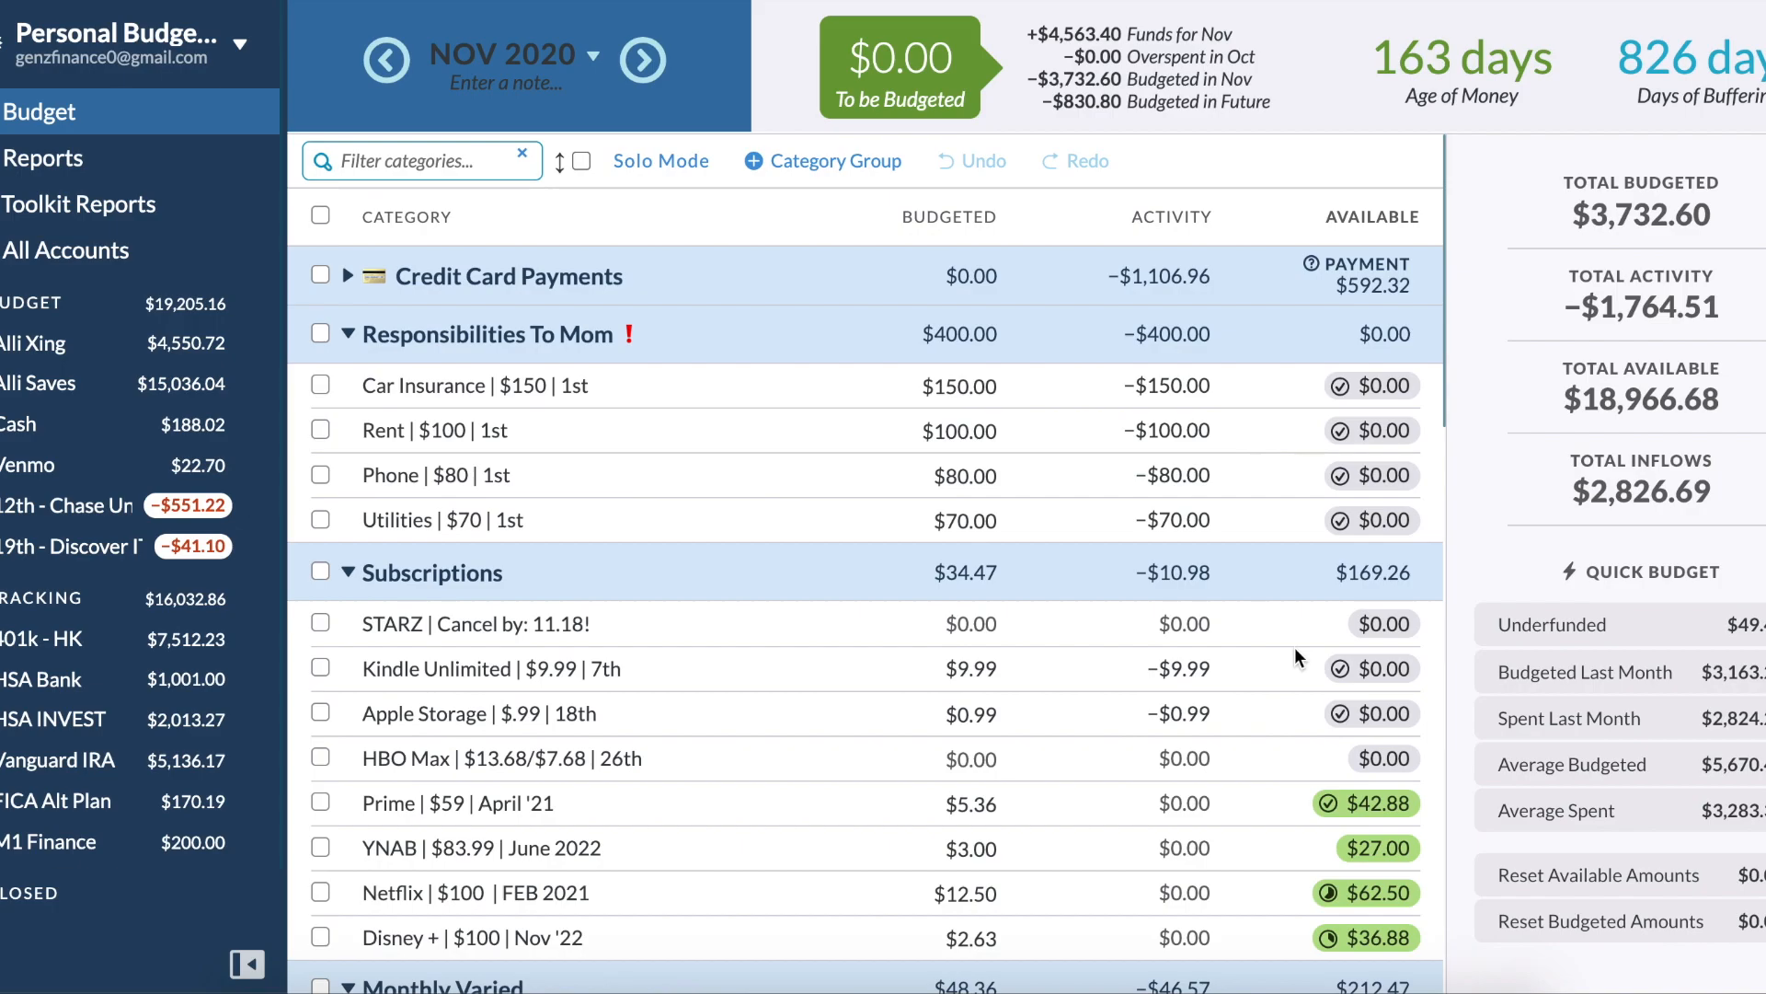
# Look through the November 2020 budget's categories and the Income v Expense report, ending back on the budget.
pyautogui.scroll(-1, 1295, 657)
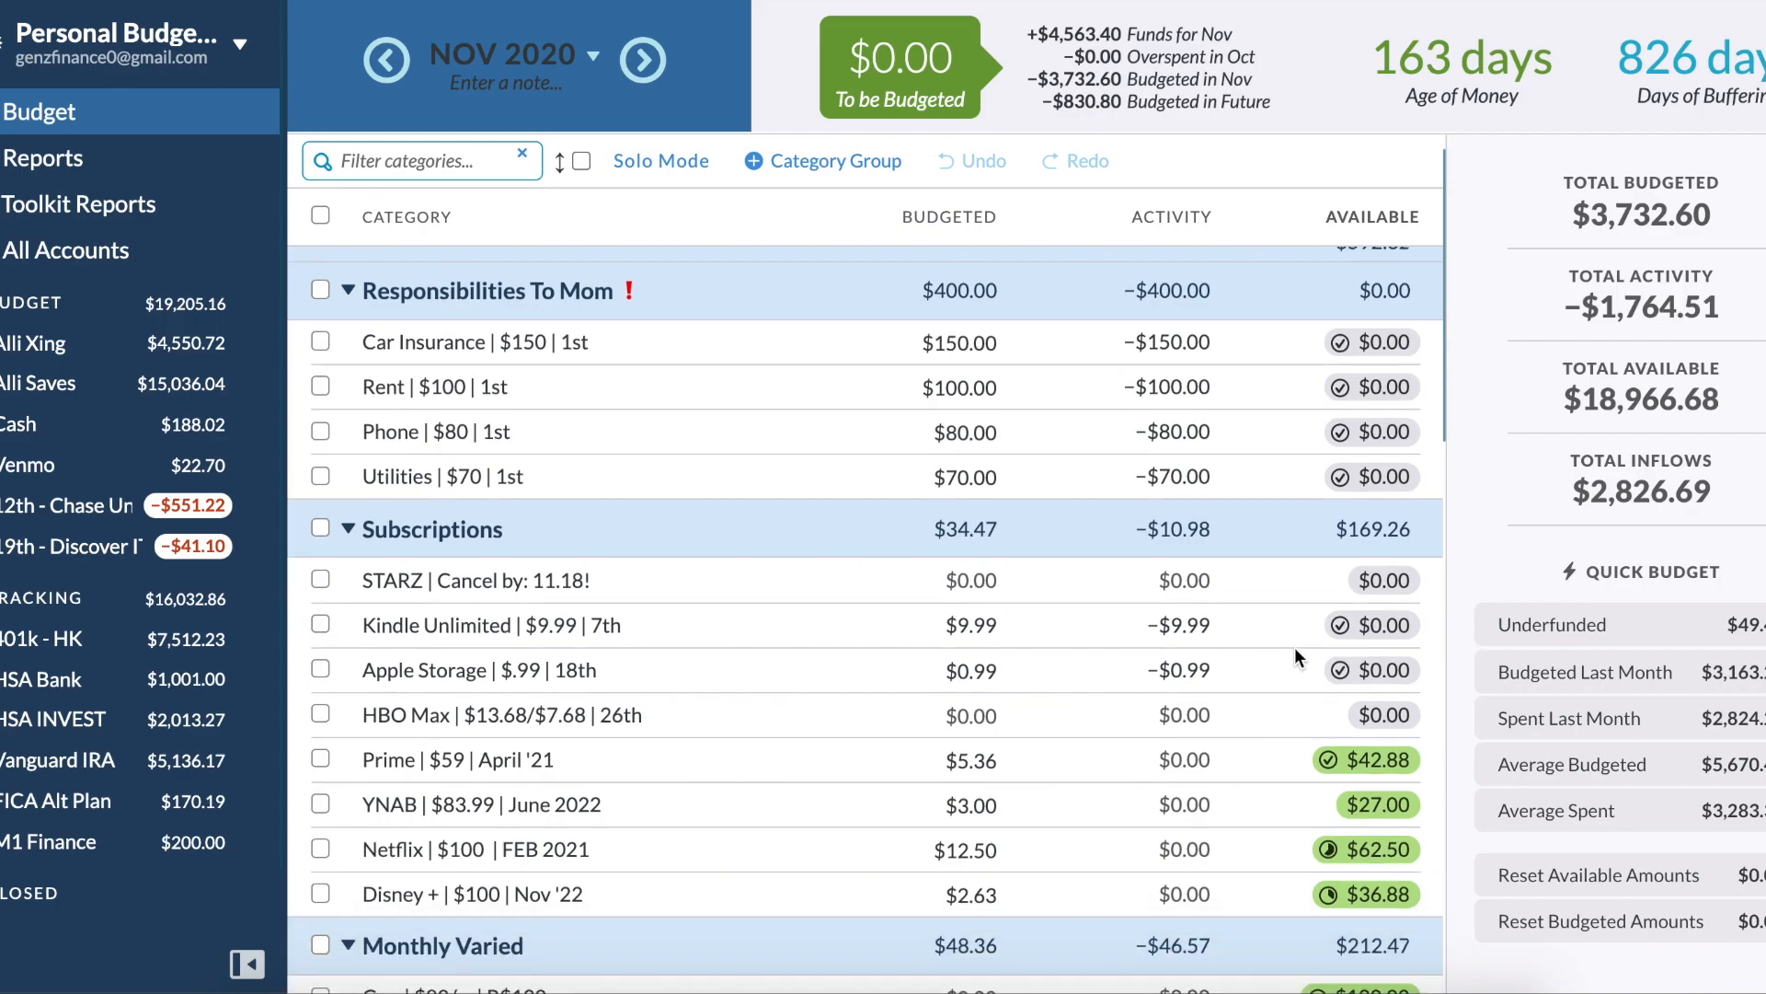
pyautogui.scroll(-1, 1294, 657)
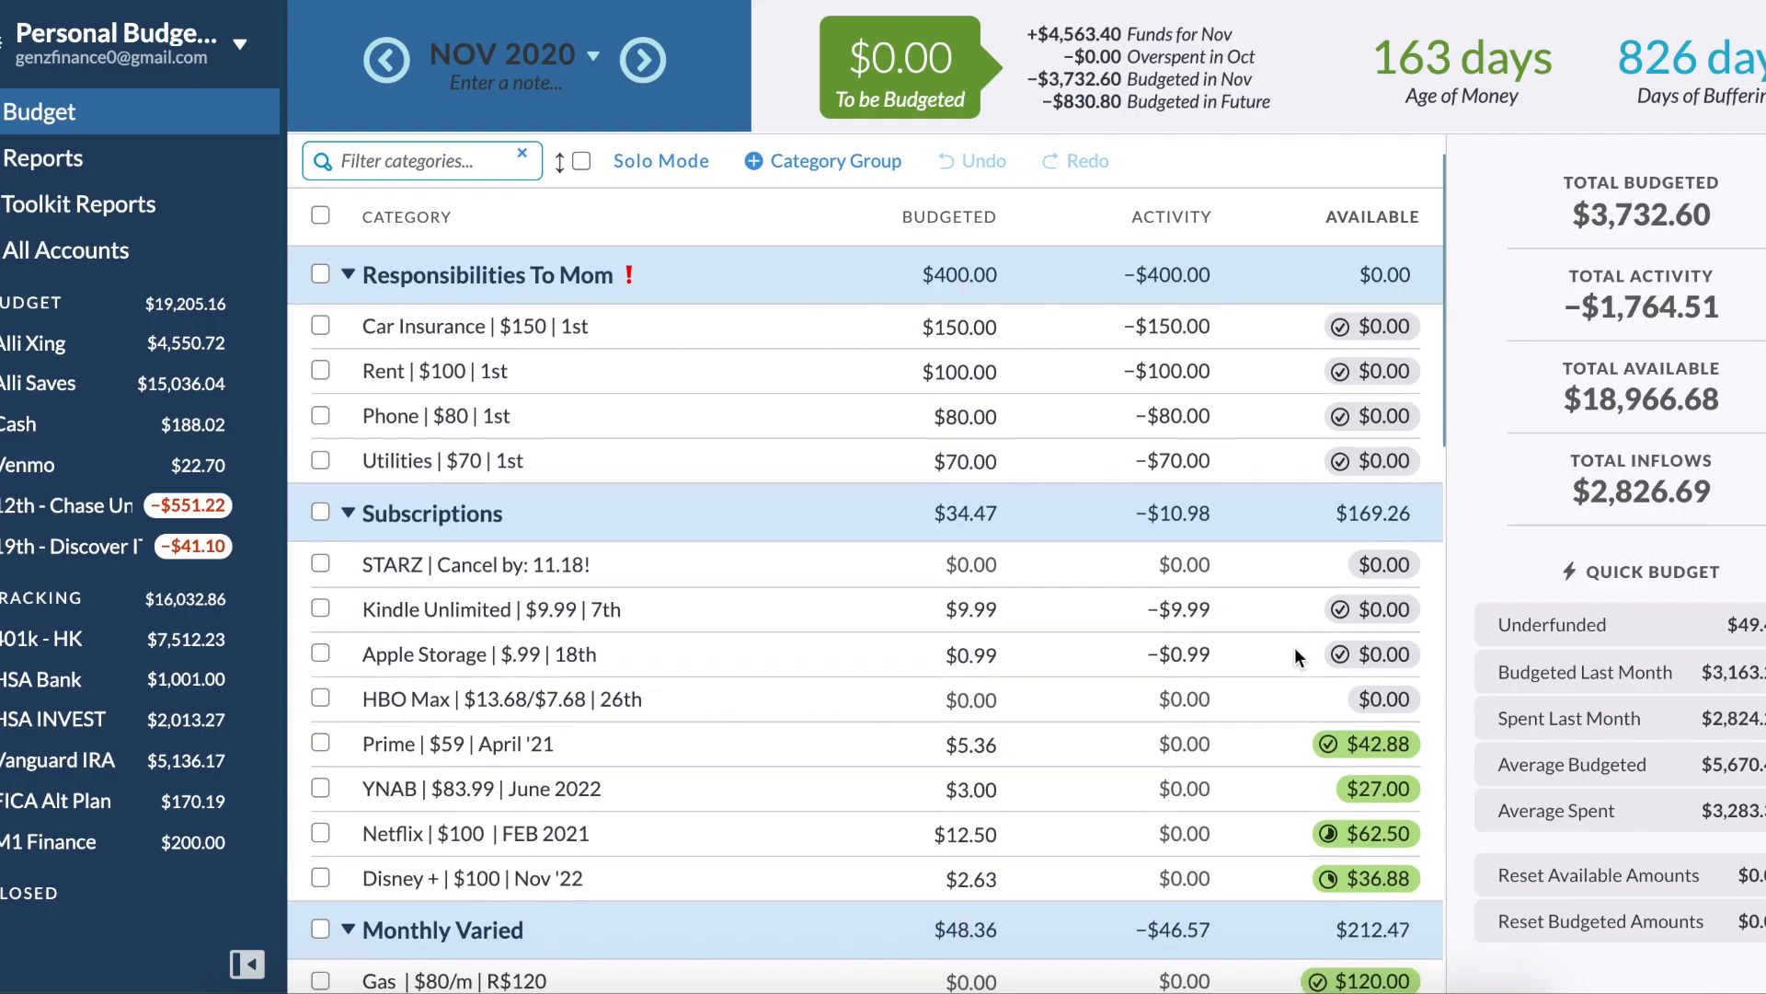
pyautogui.scroll(1, 1296, 648)
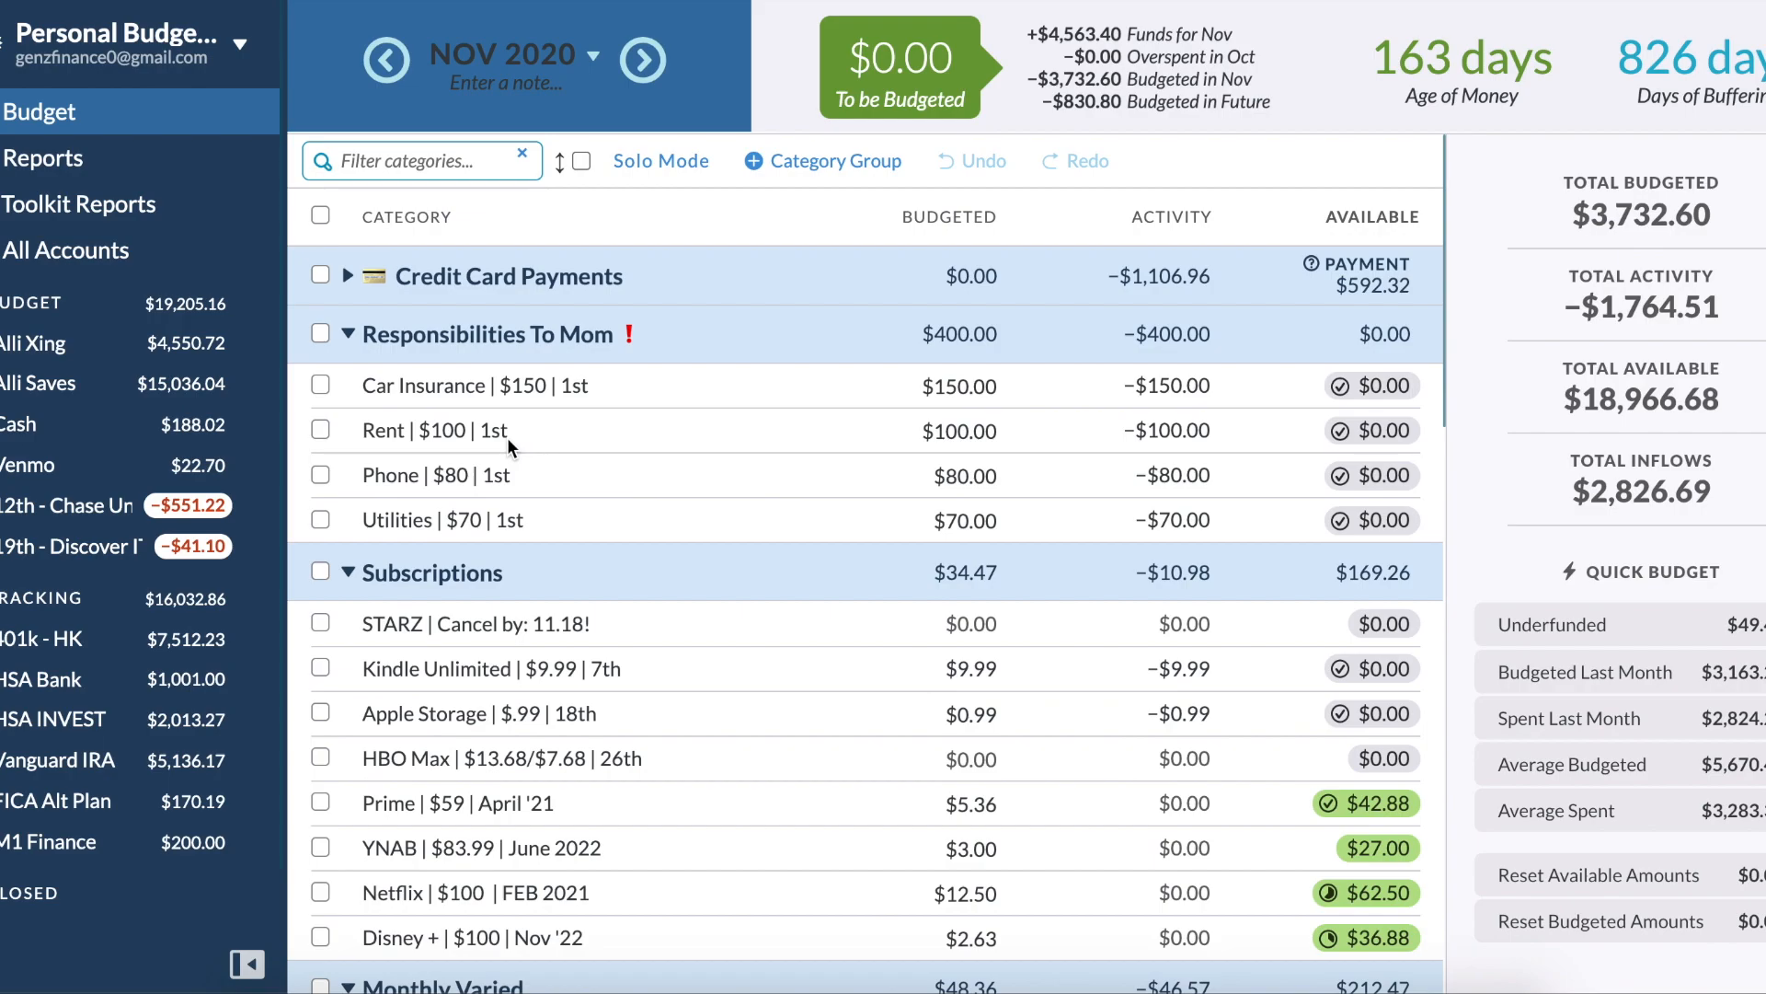
pyautogui.scroll(-2, 508, 440)
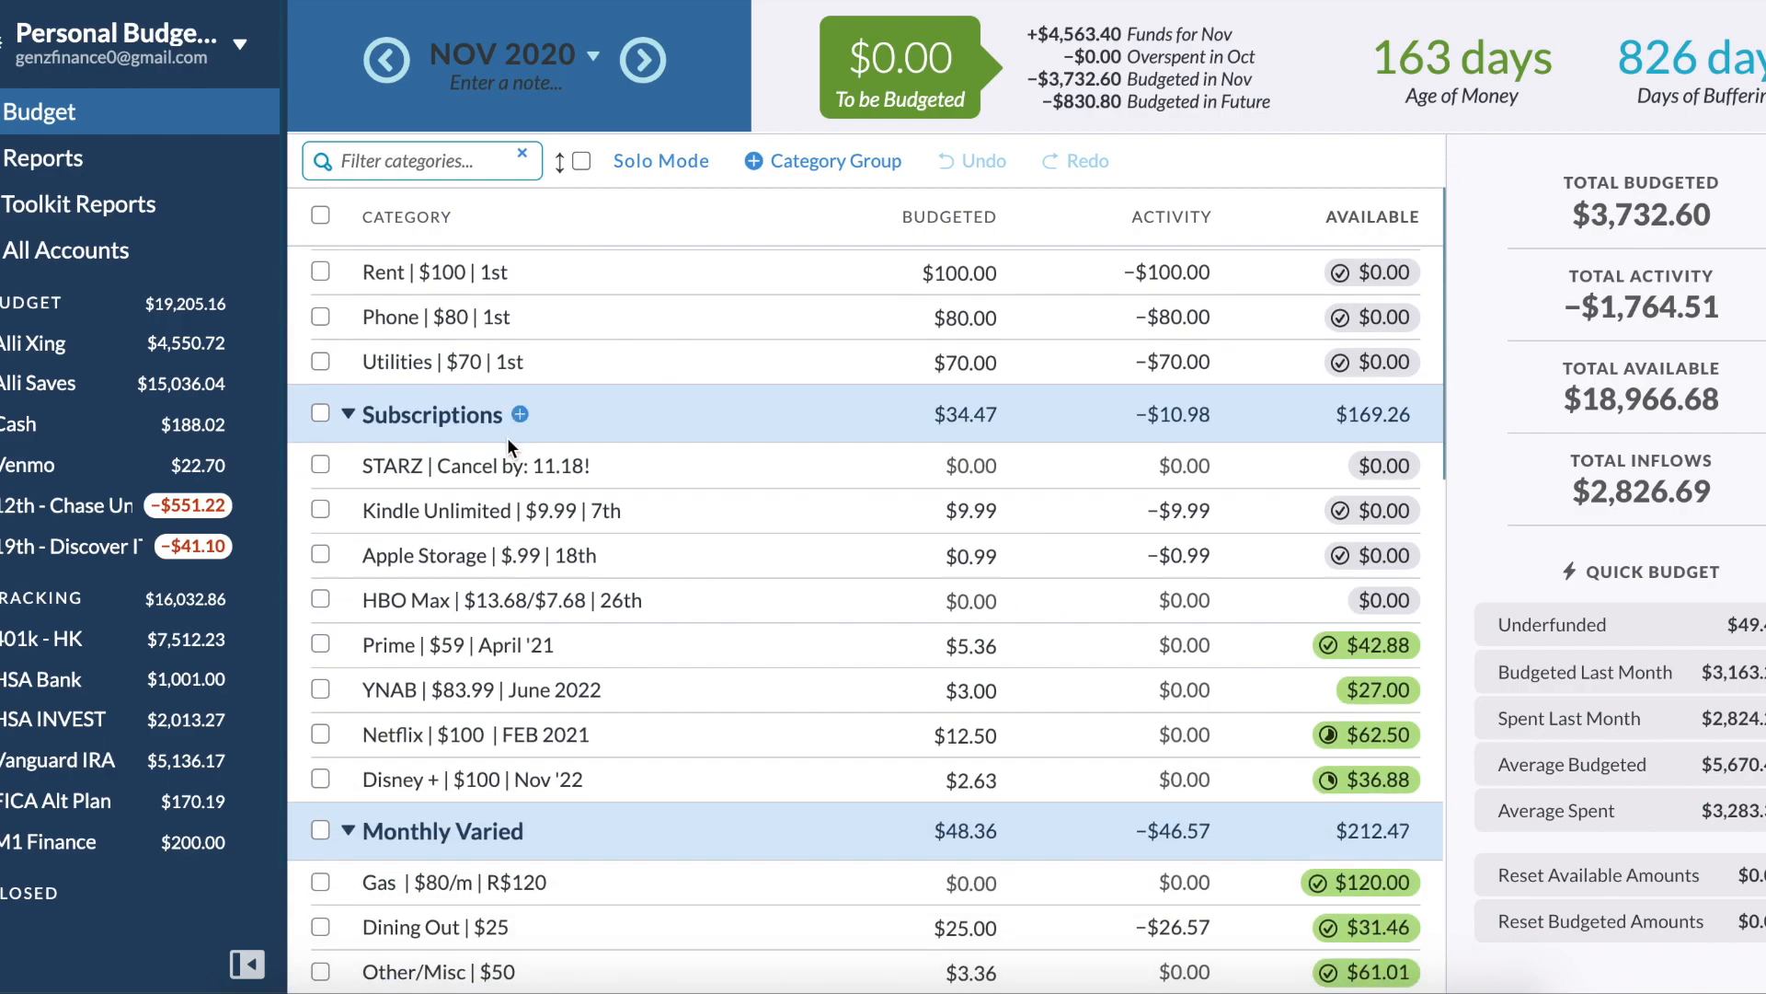
pyautogui.scroll(2, 508, 440)
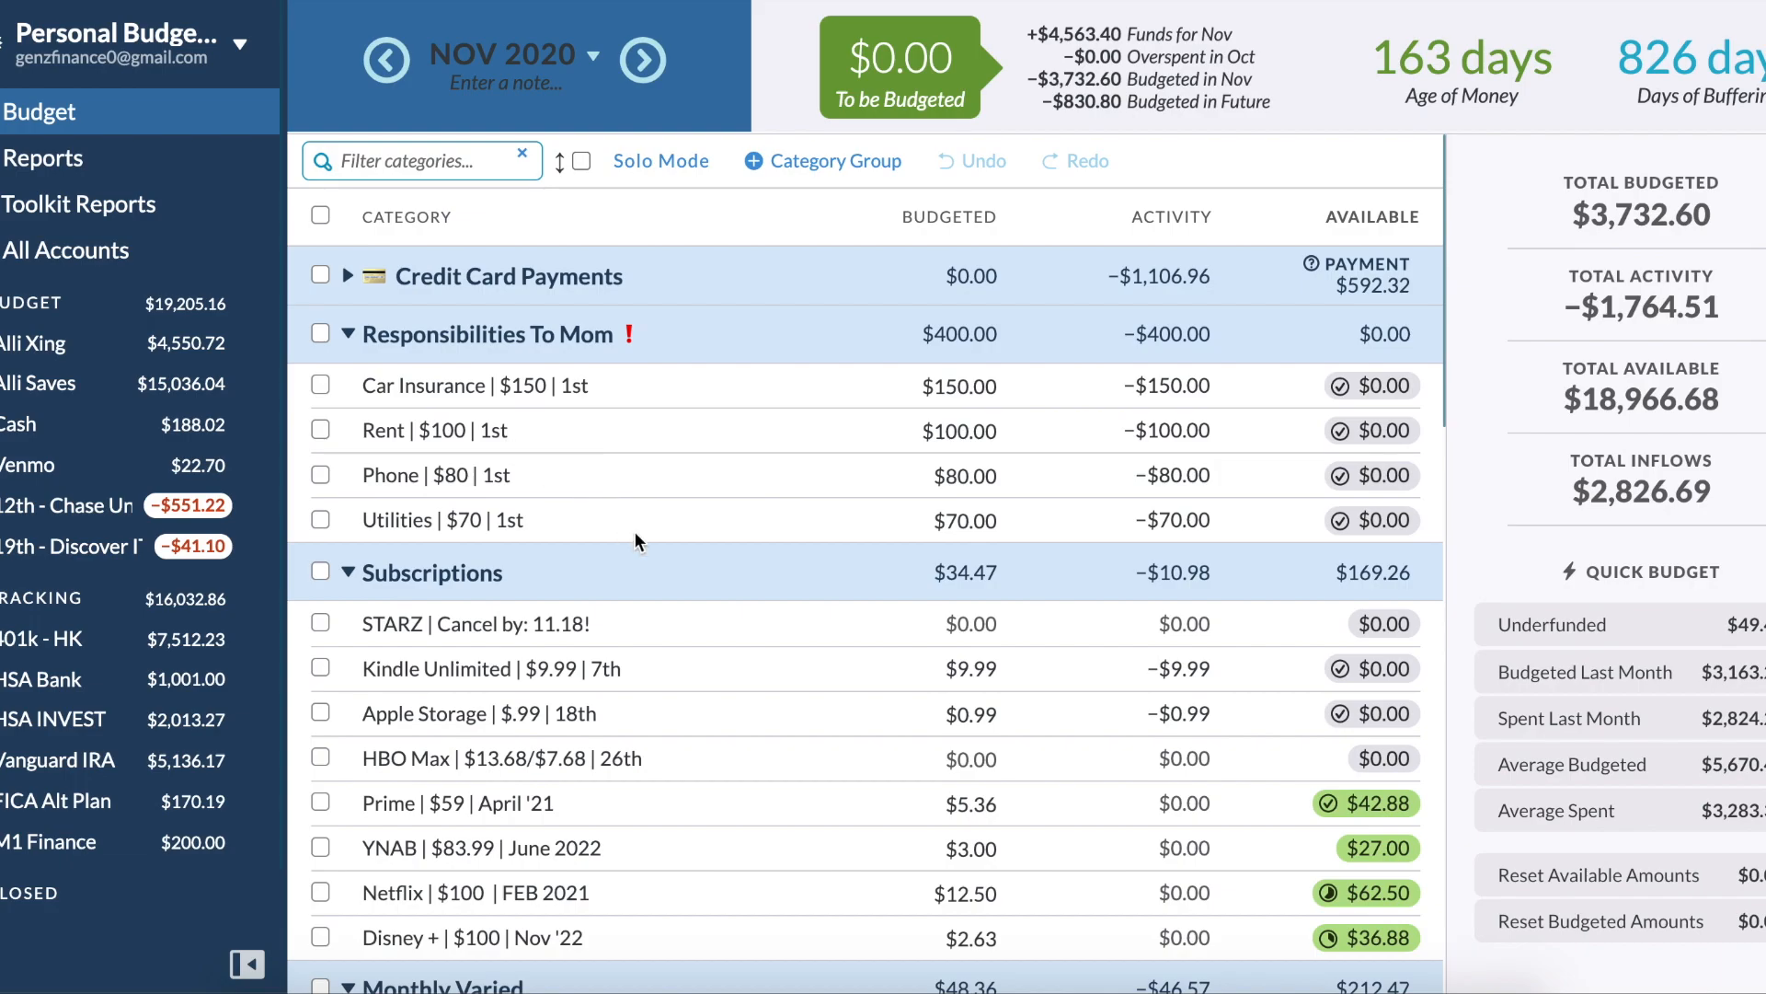
pyautogui.scroll(-2, 634, 538)
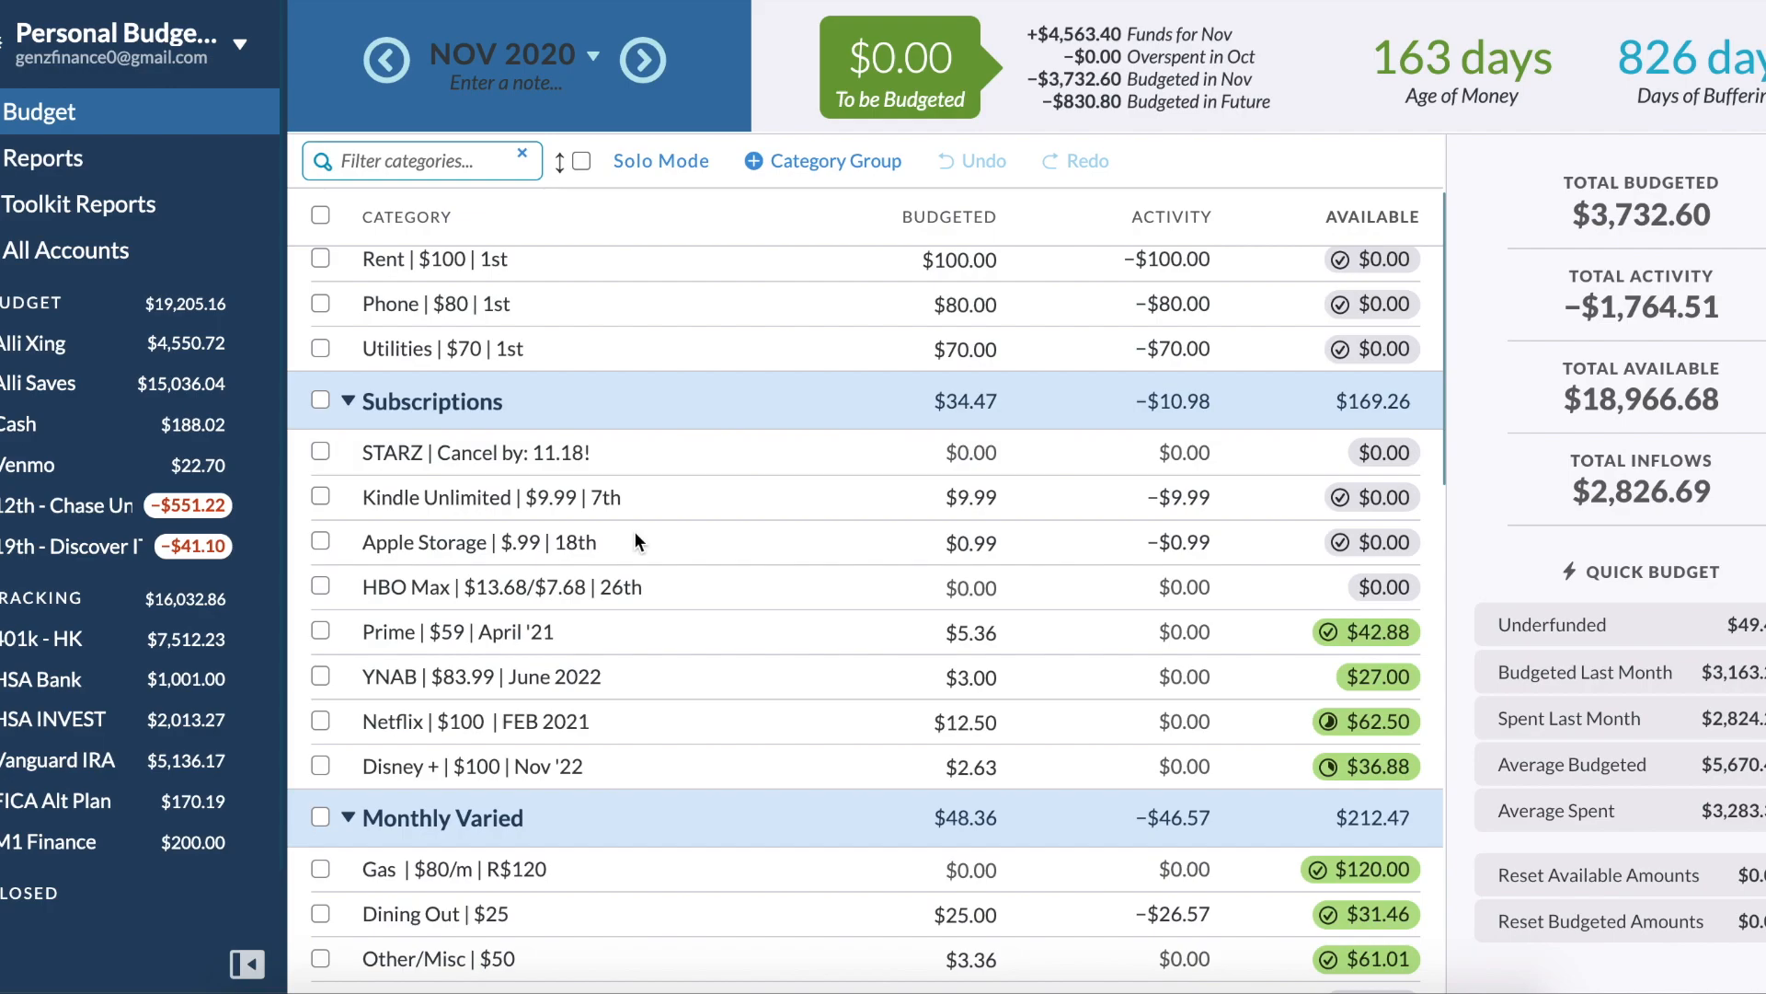
pyautogui.scroll(2, 635, 541)
pyautogui.scroll(-1, 634, 541)
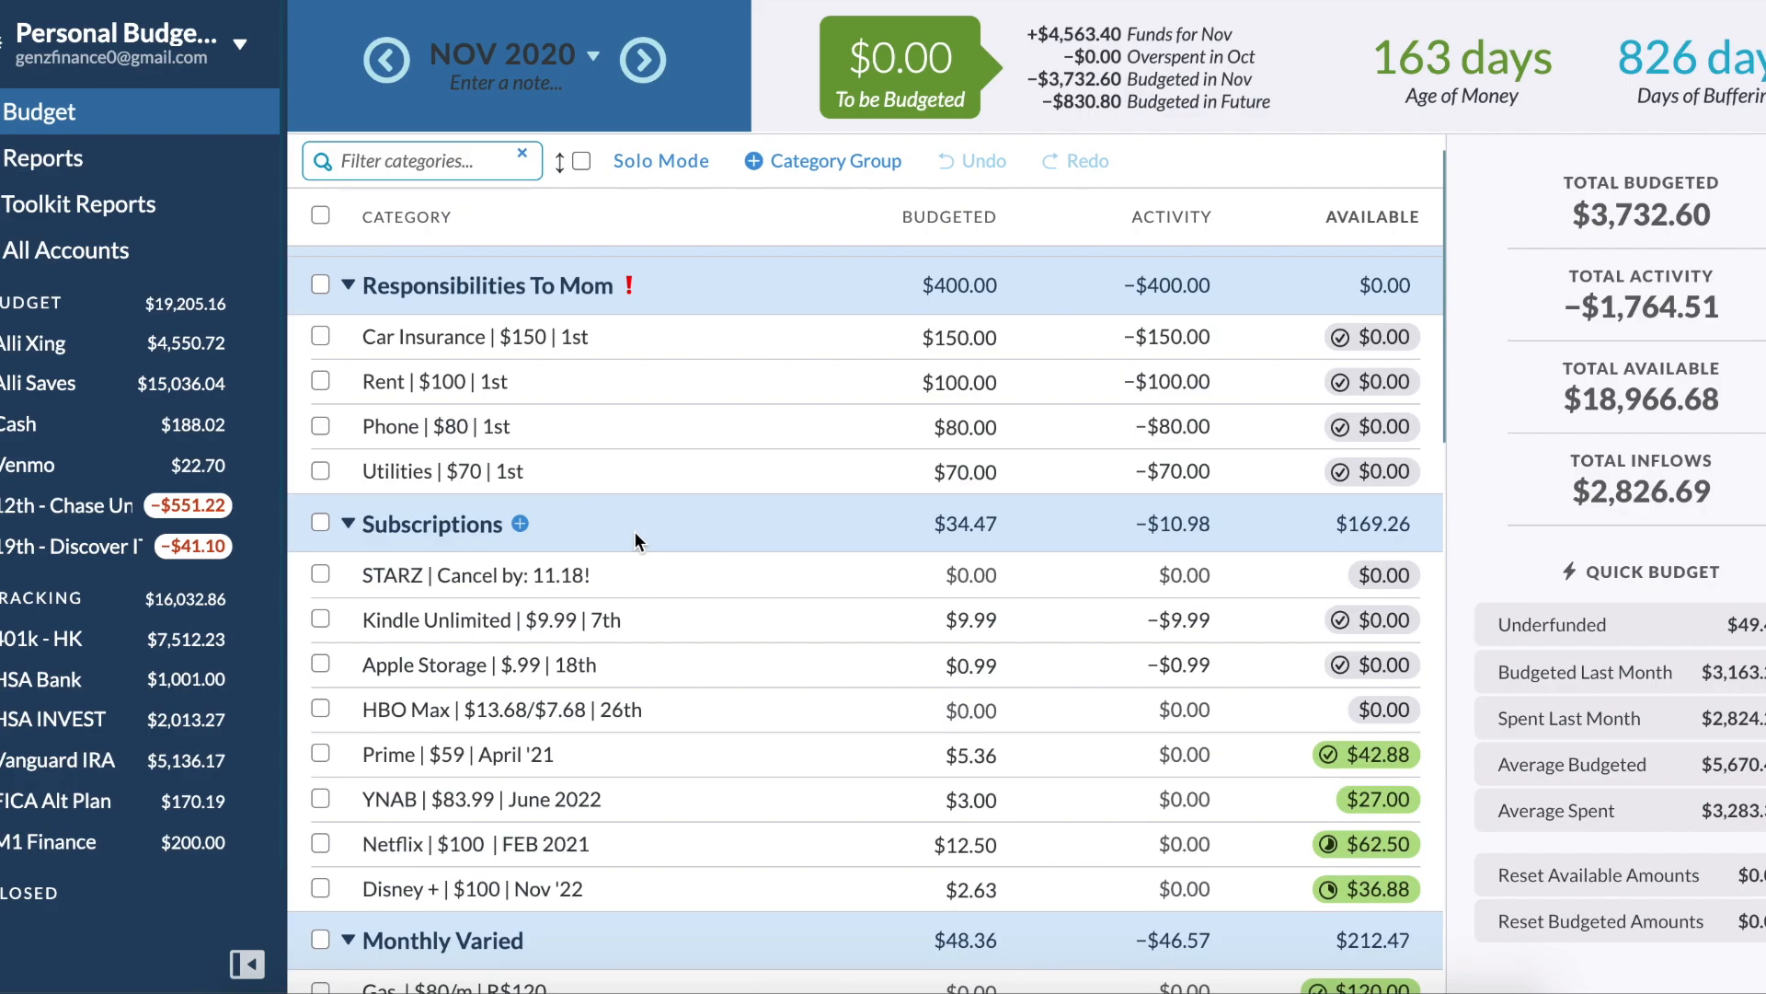
pyautogui.scroll(1, 634, 564)
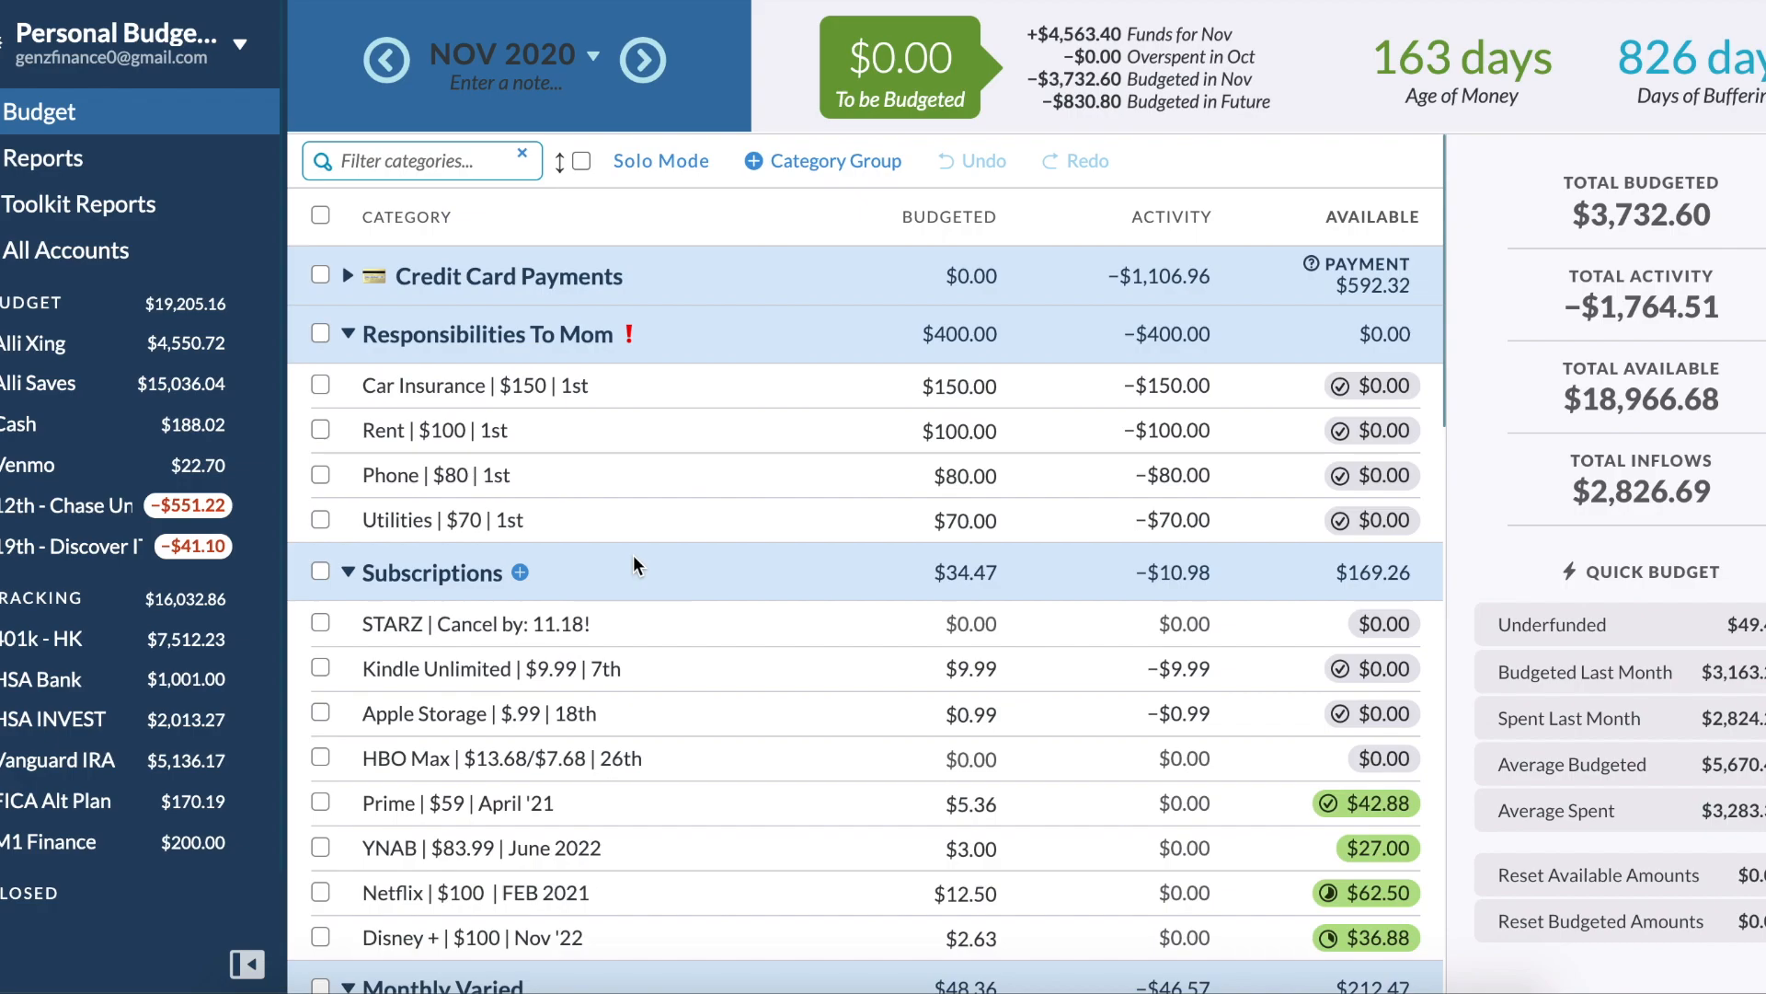
pyautogui.click(259, 157)
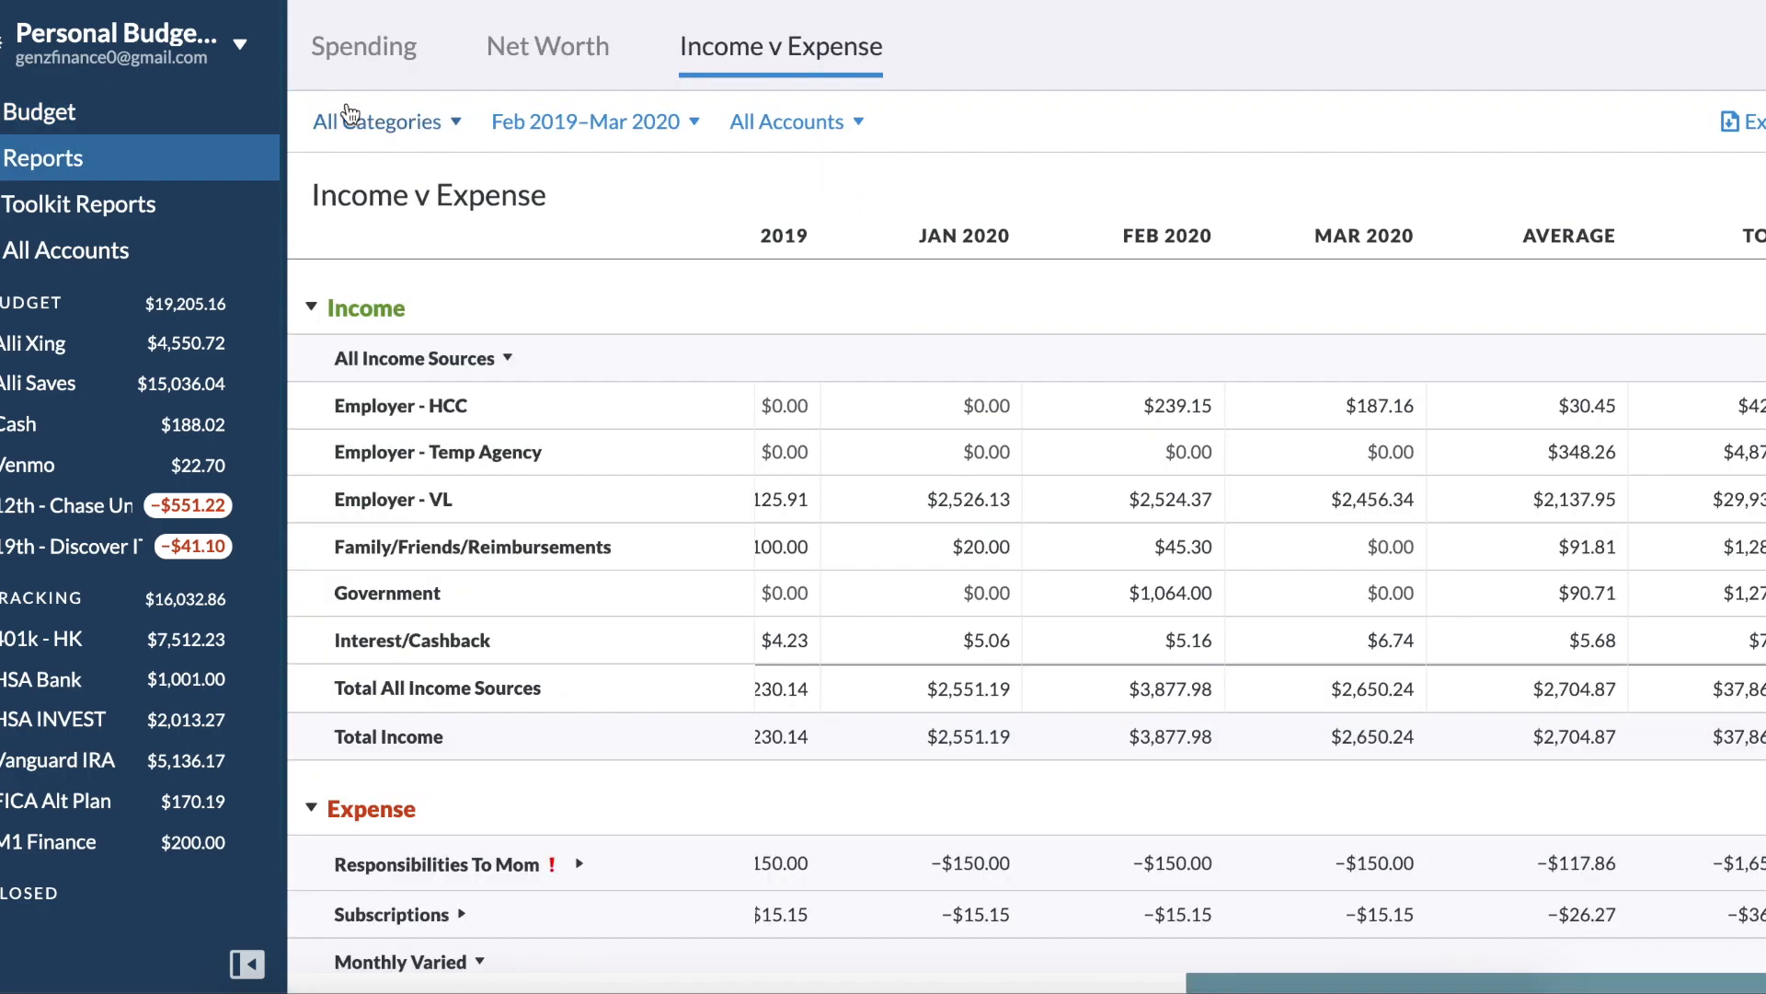
pyautogui.click(261, 121)
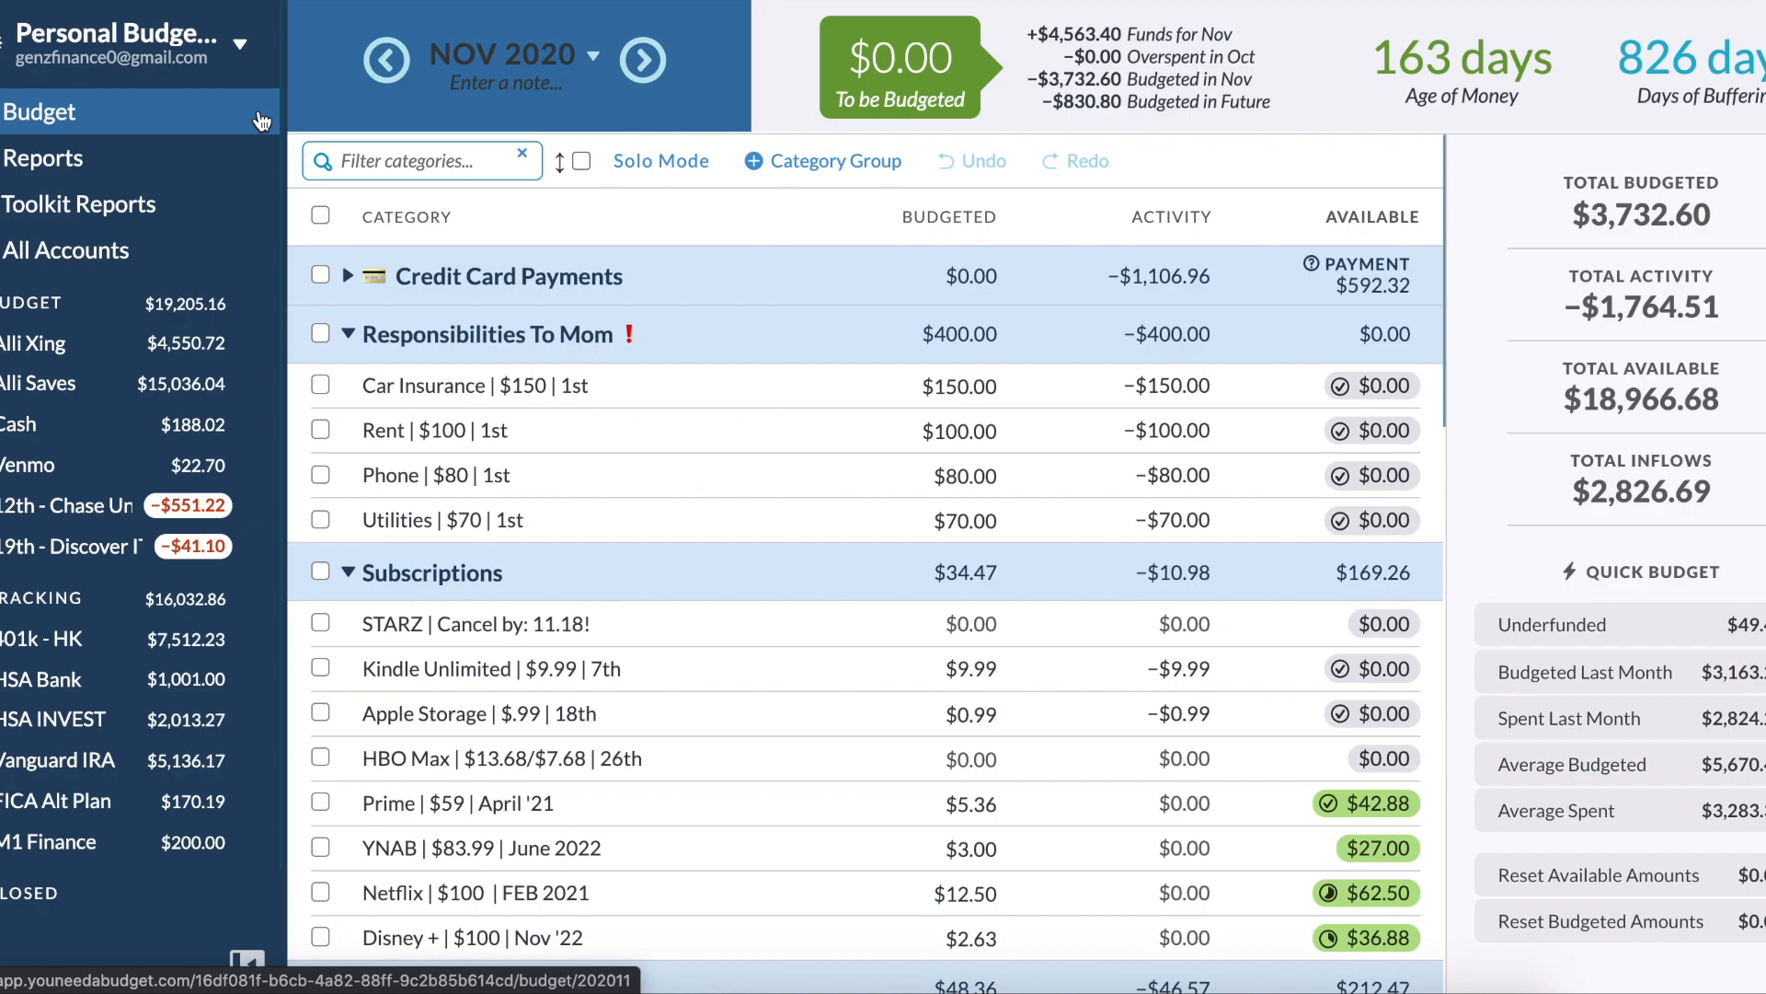
# Create a new budget named "2021 Personal Budget" with the default currency, number and date formats.
pyautogui.click(237, 46)
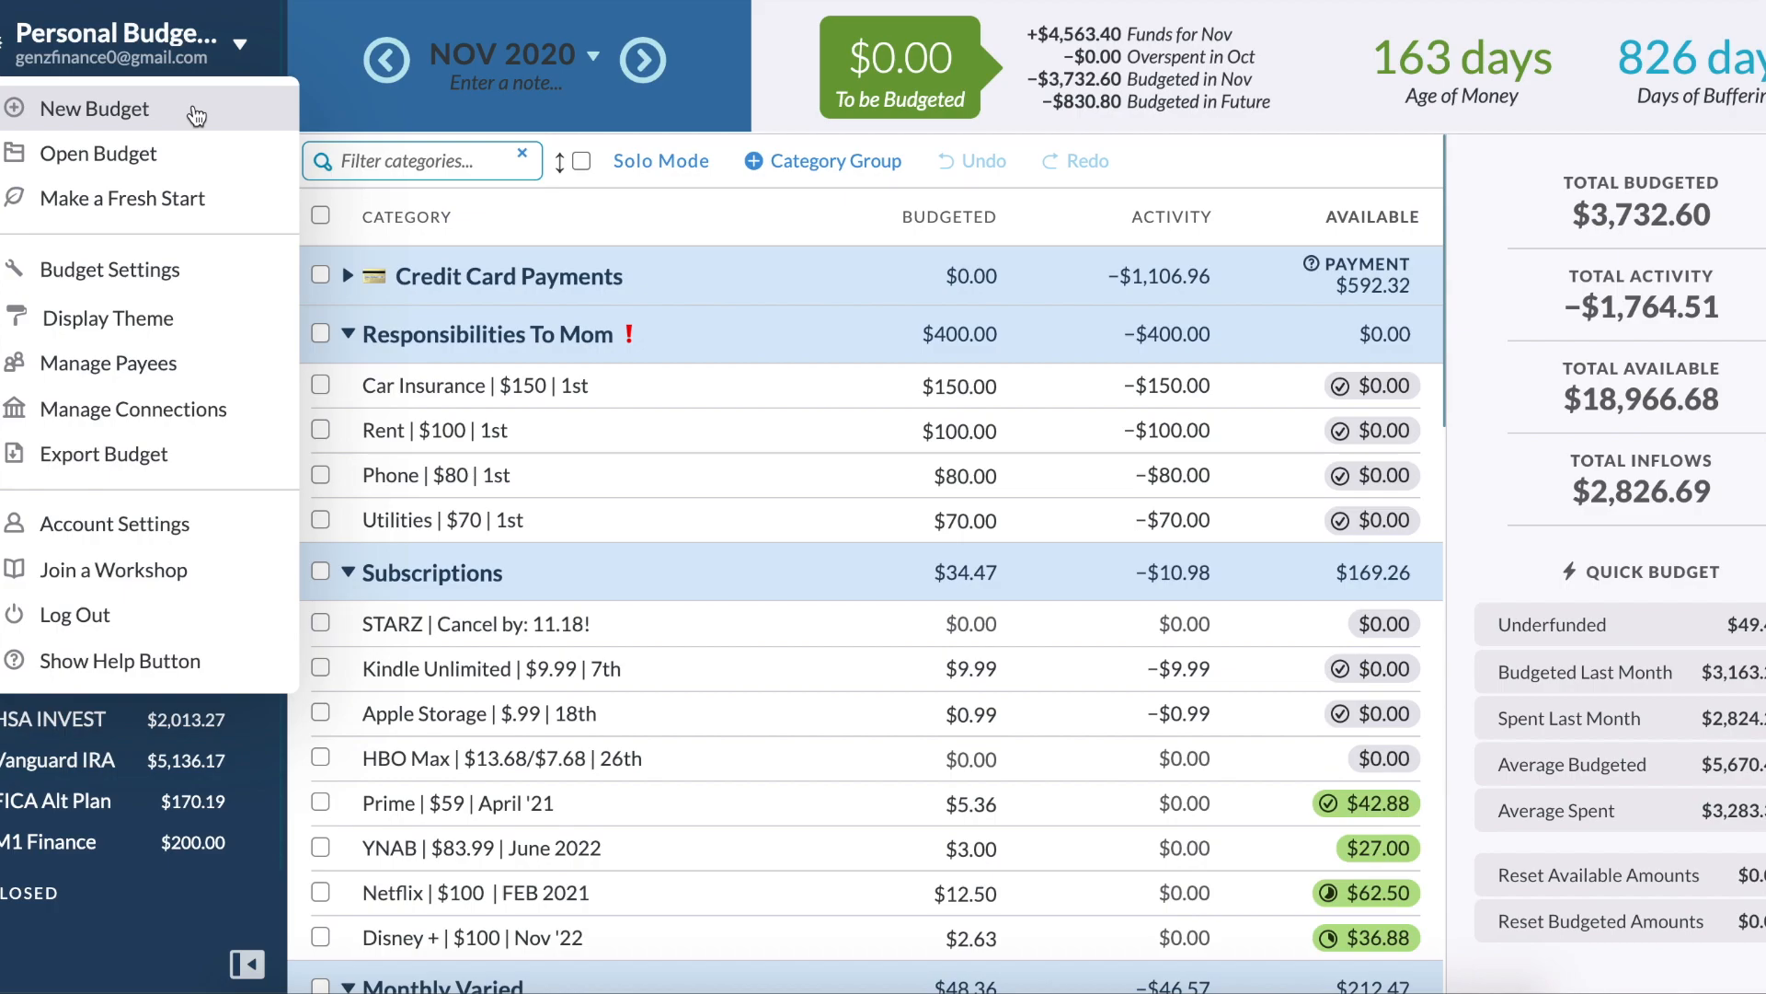
pyautogui.click(240, 125)
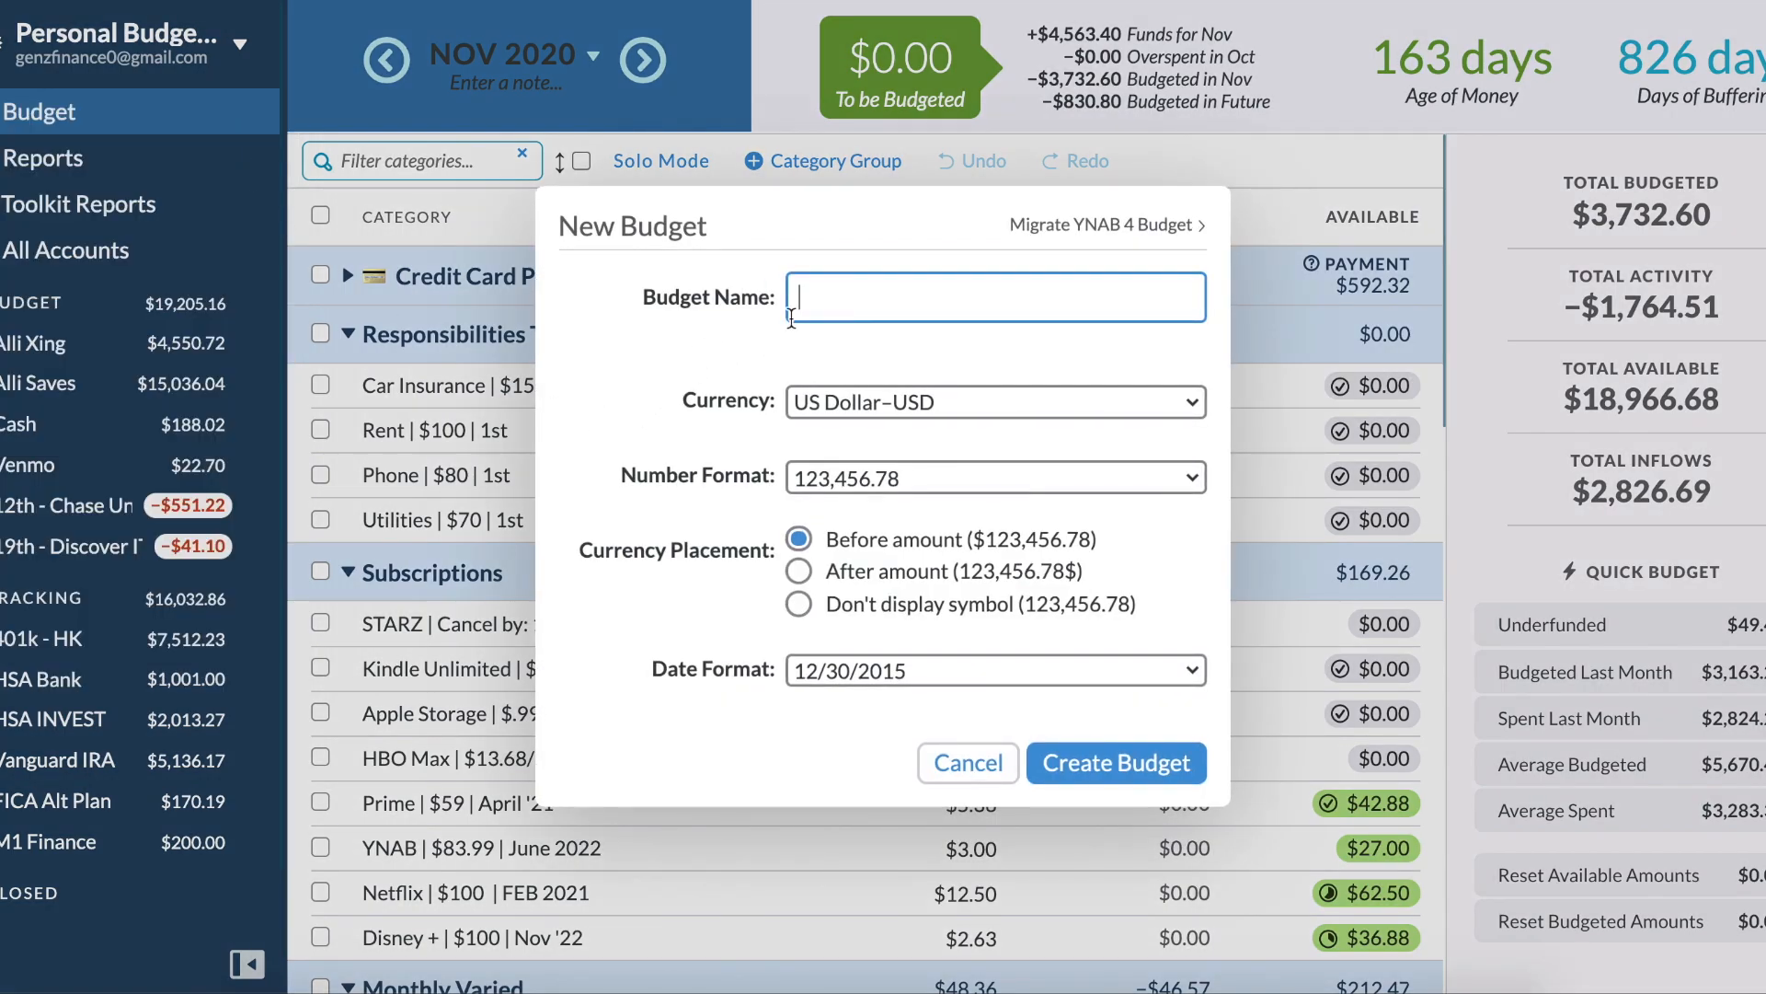
pyautogui.write('2021')
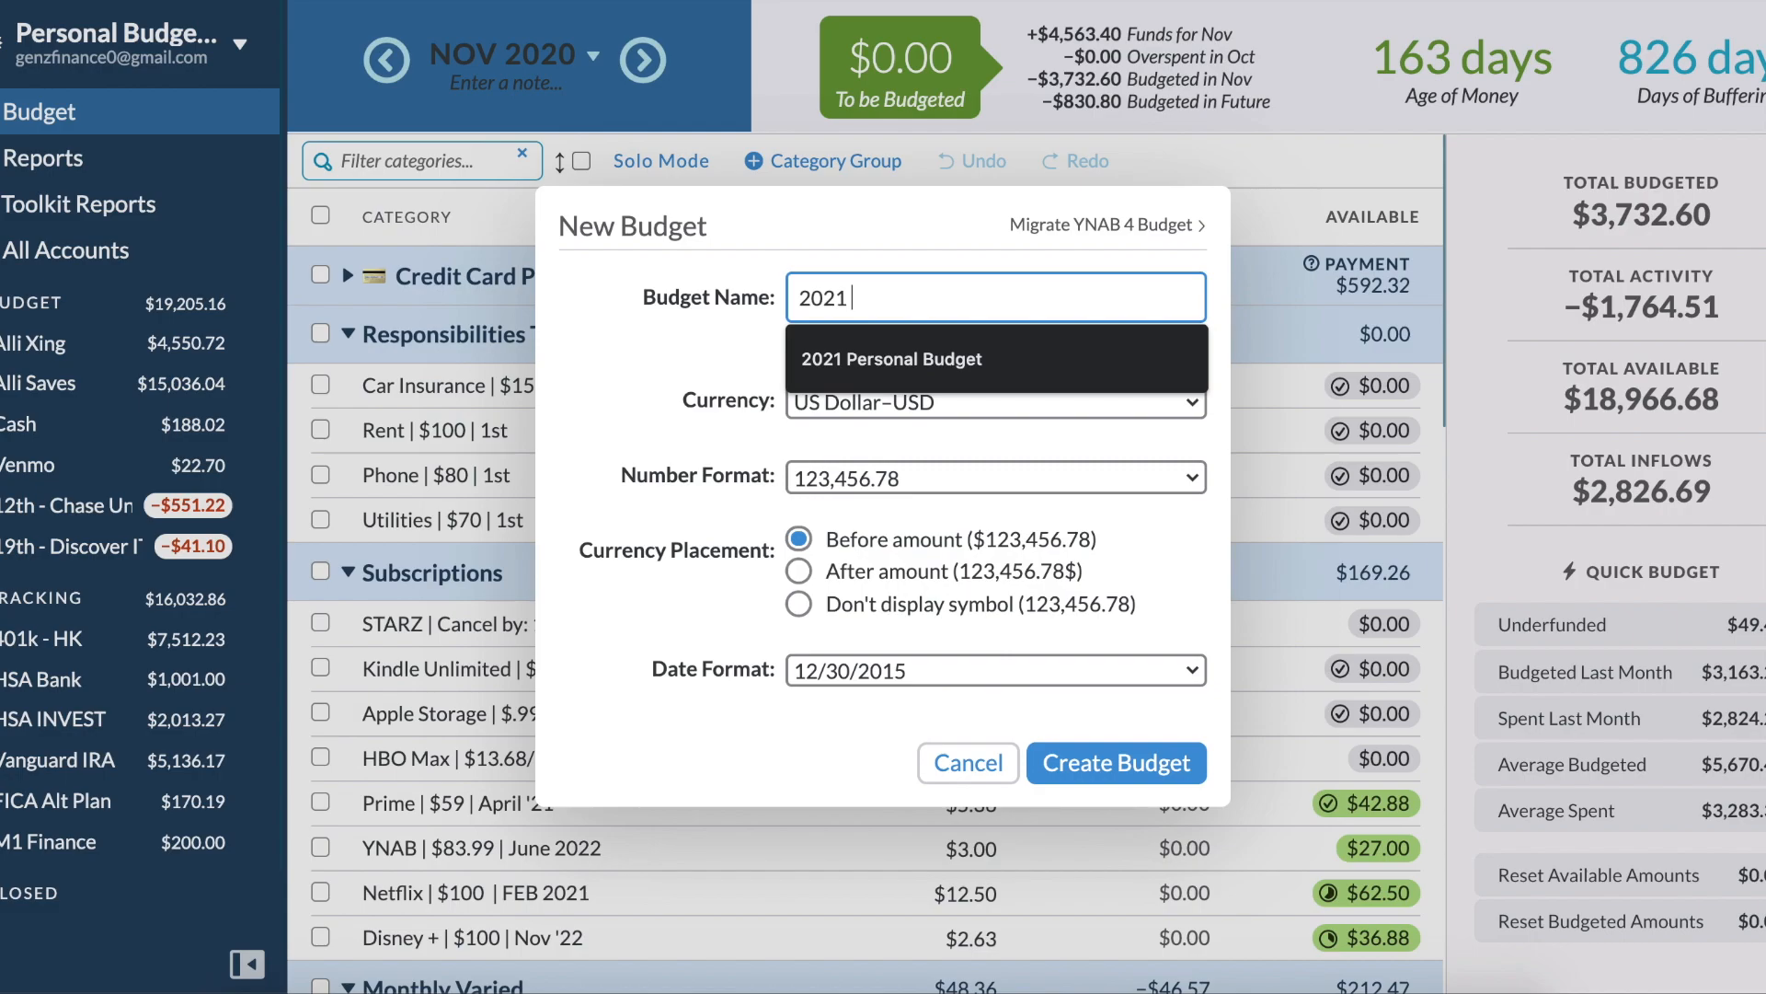
pyautogui.press('Down')
pyautogui.press('Return')
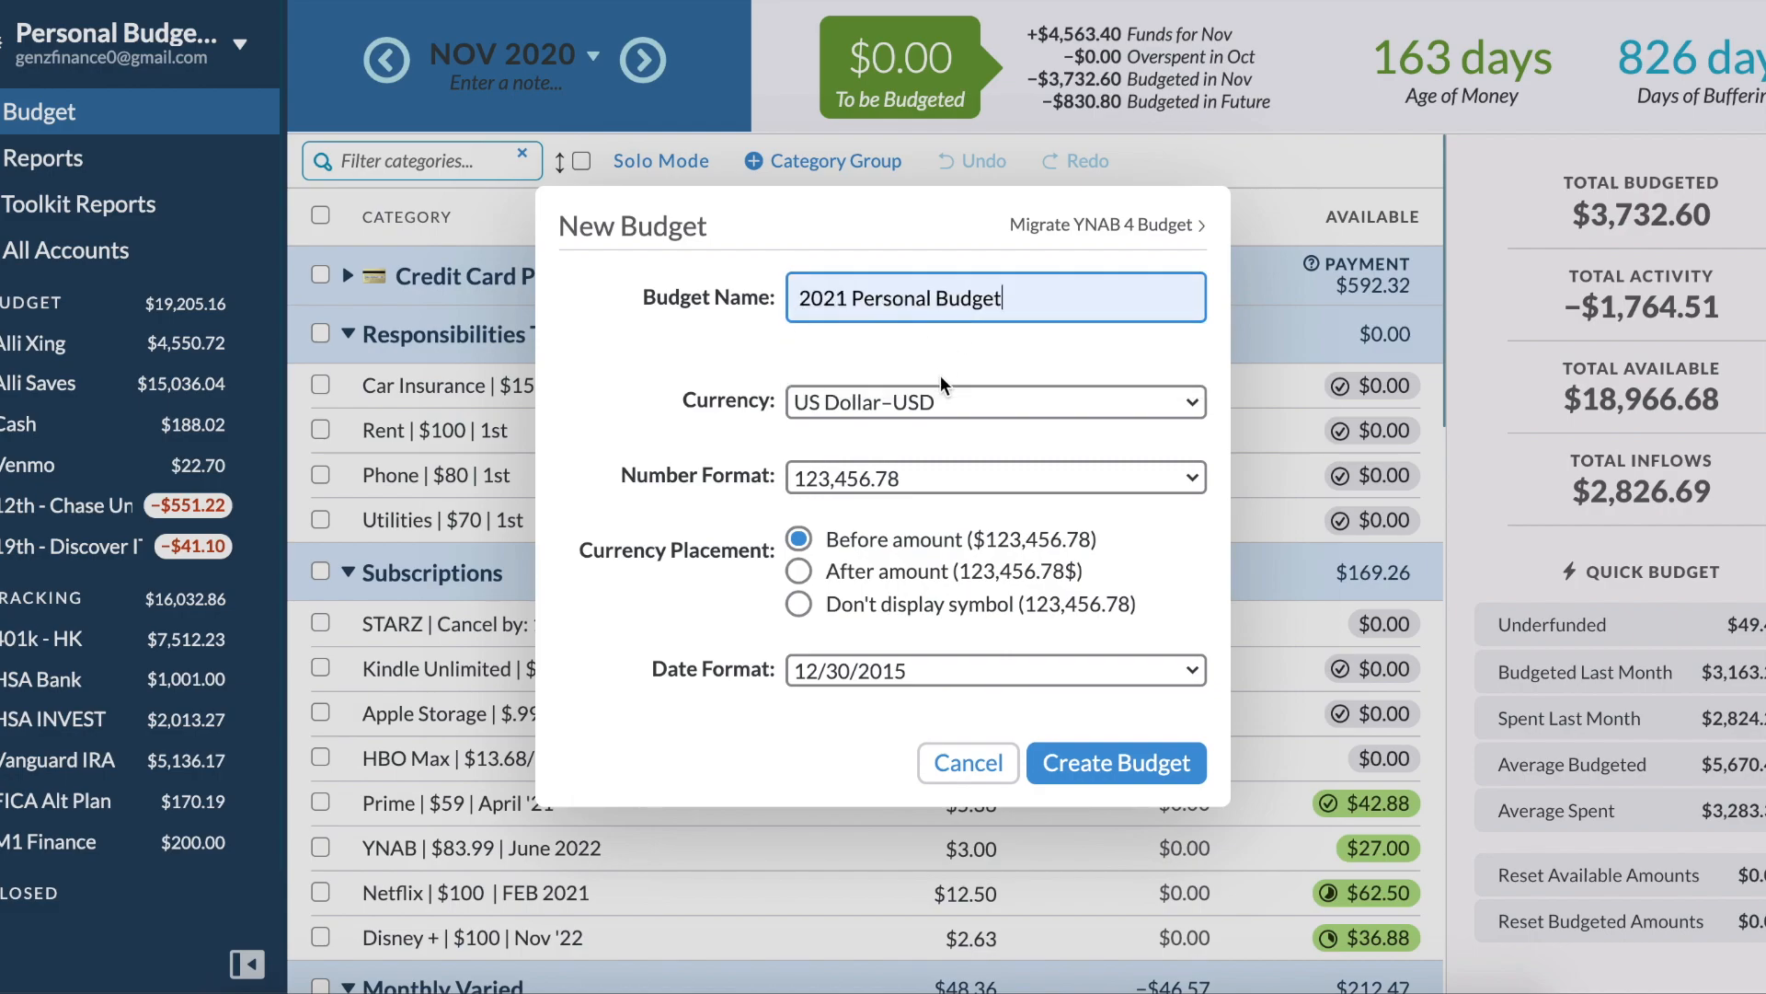
pyautogui.click(1085, 750)
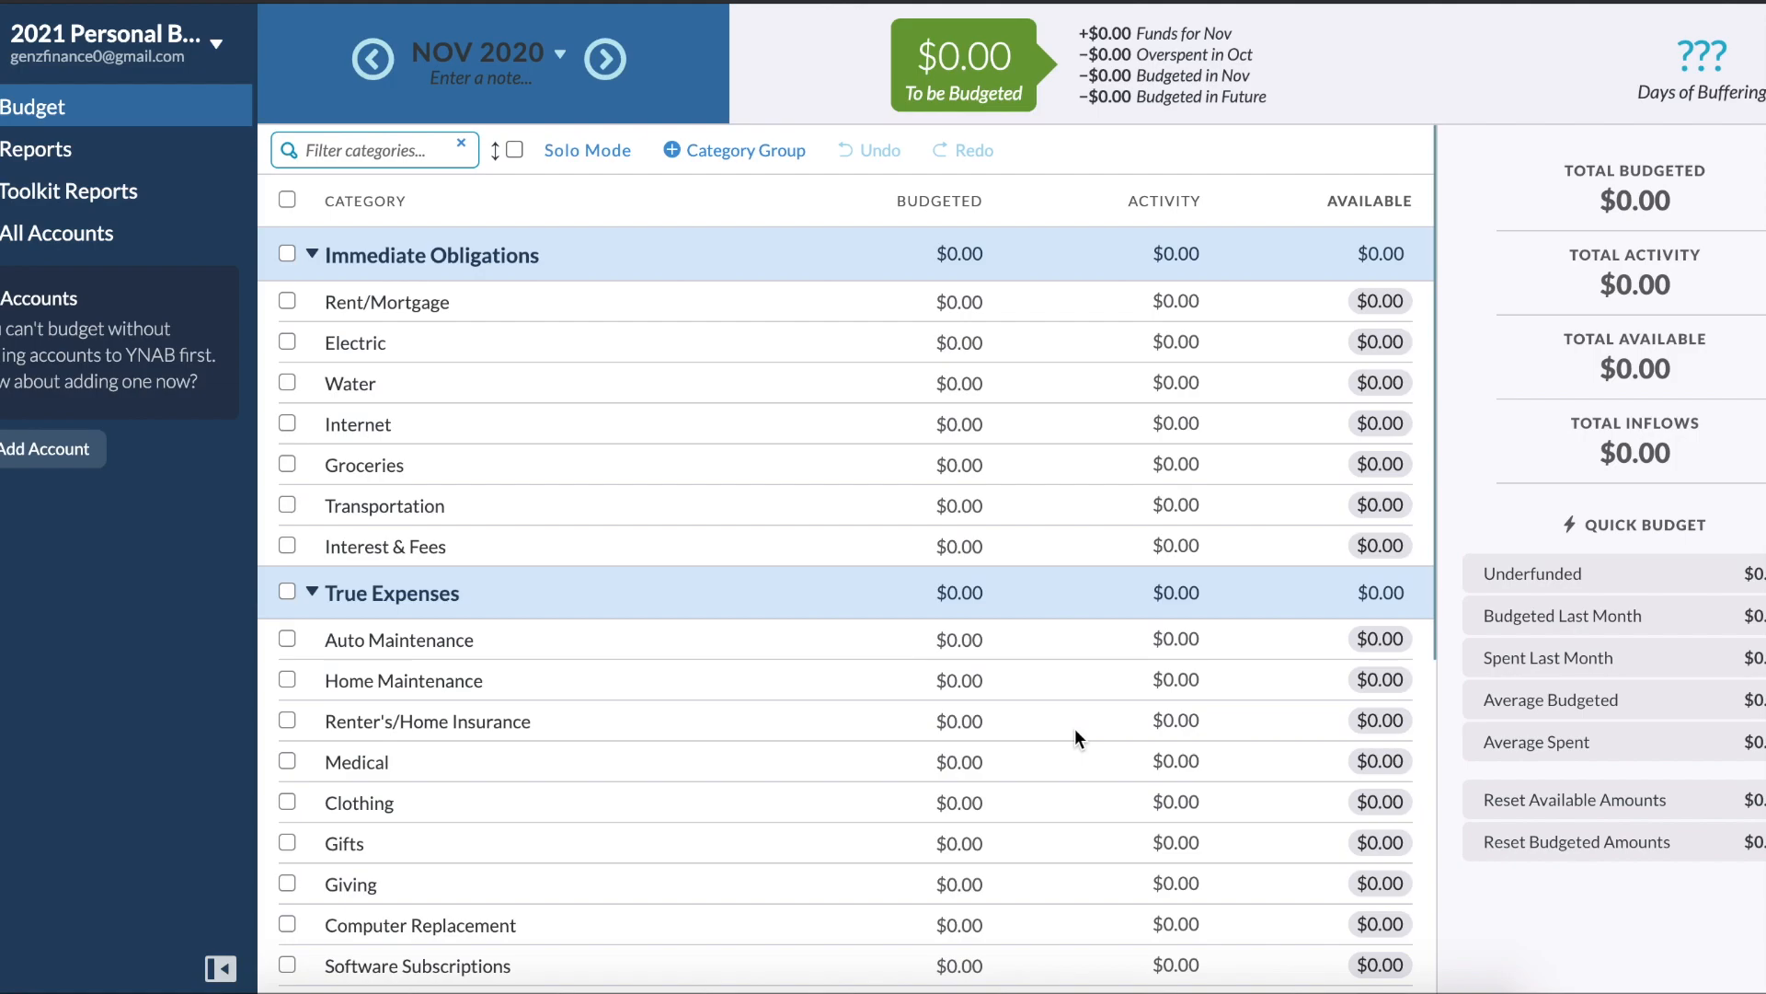
# Rename the Immediate Obligations category group as "My Responsibilities |" followed by a calendar emoji.
pyautogui.scroll(-6, 1068, 699)
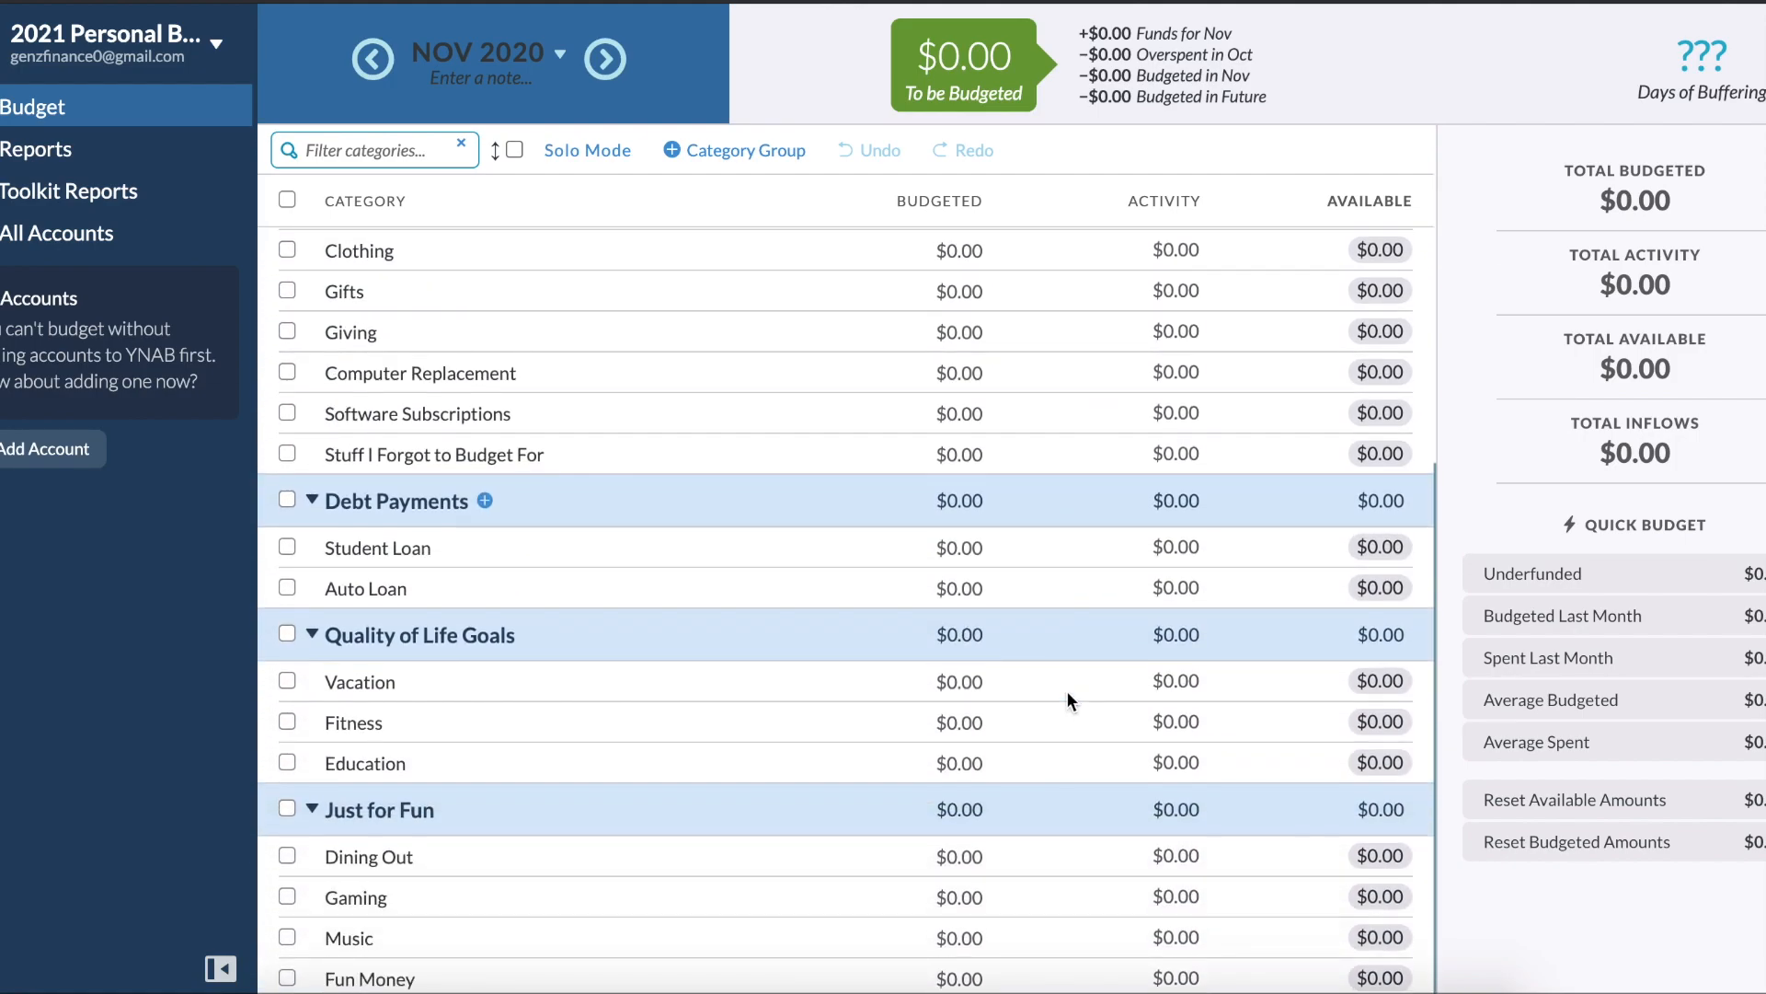
pyautogui.scroll(6, 1067, 695)
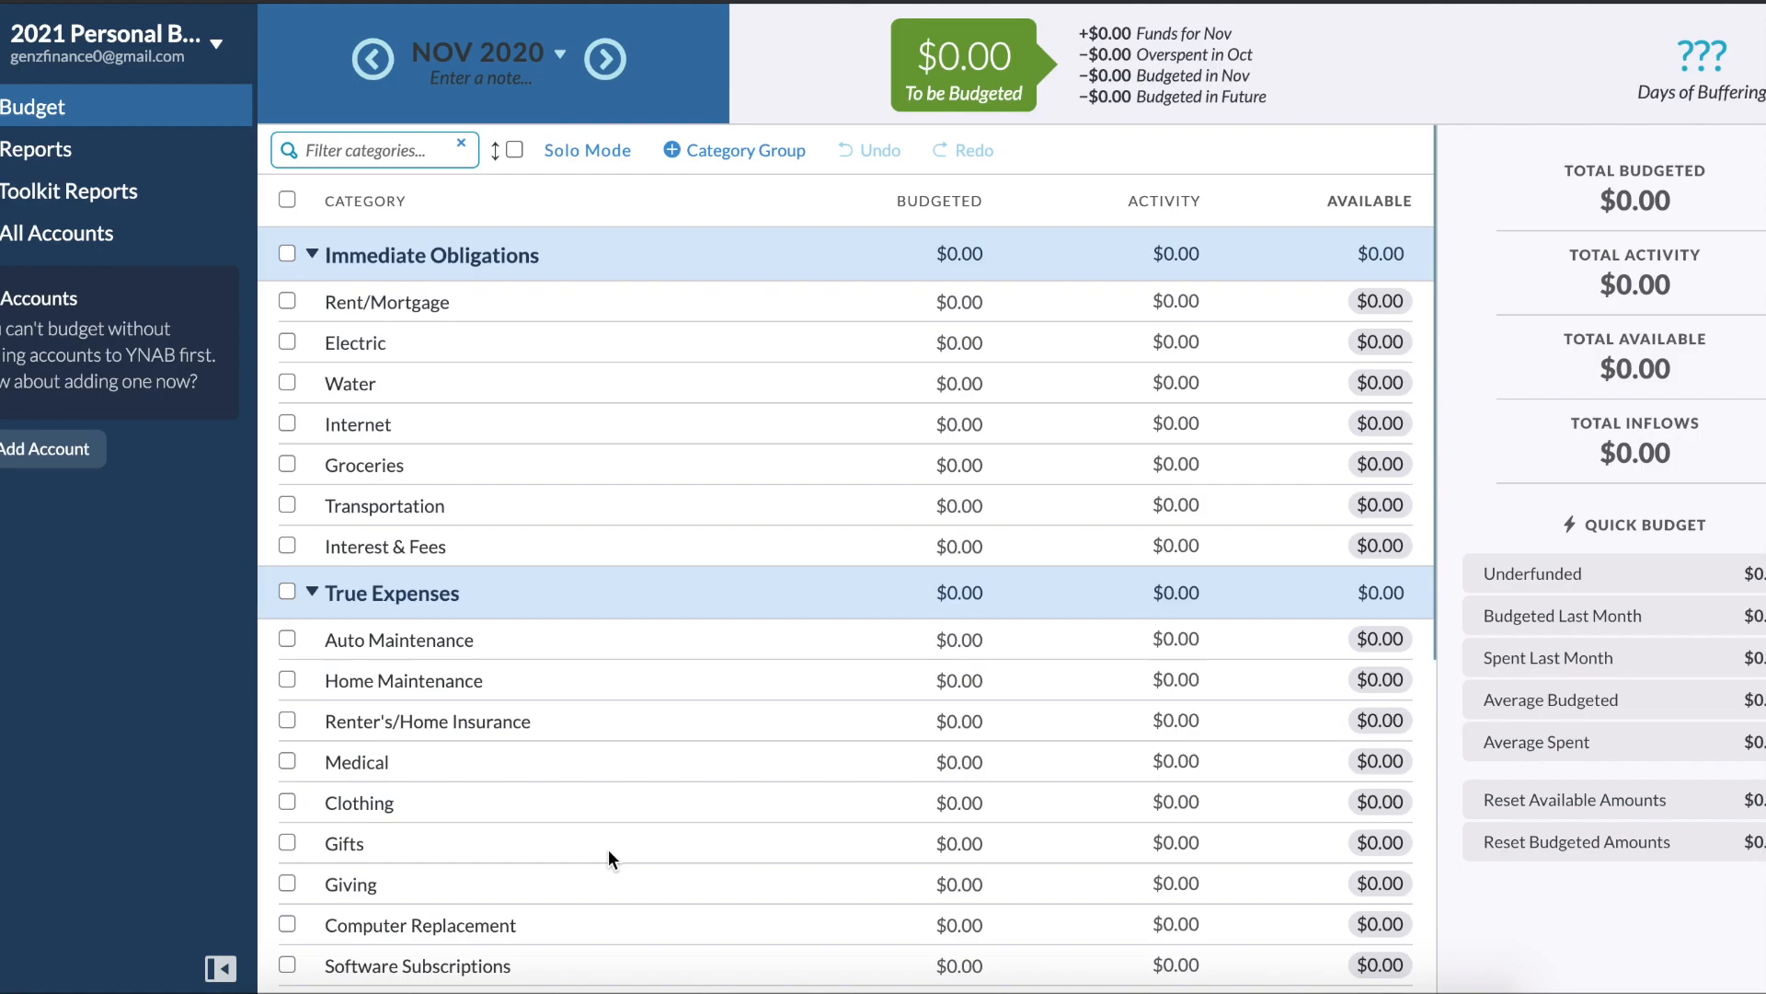
pyautogui.scroll(-1, 609, 851)
pyautogui.scroll(1, 609, 851)
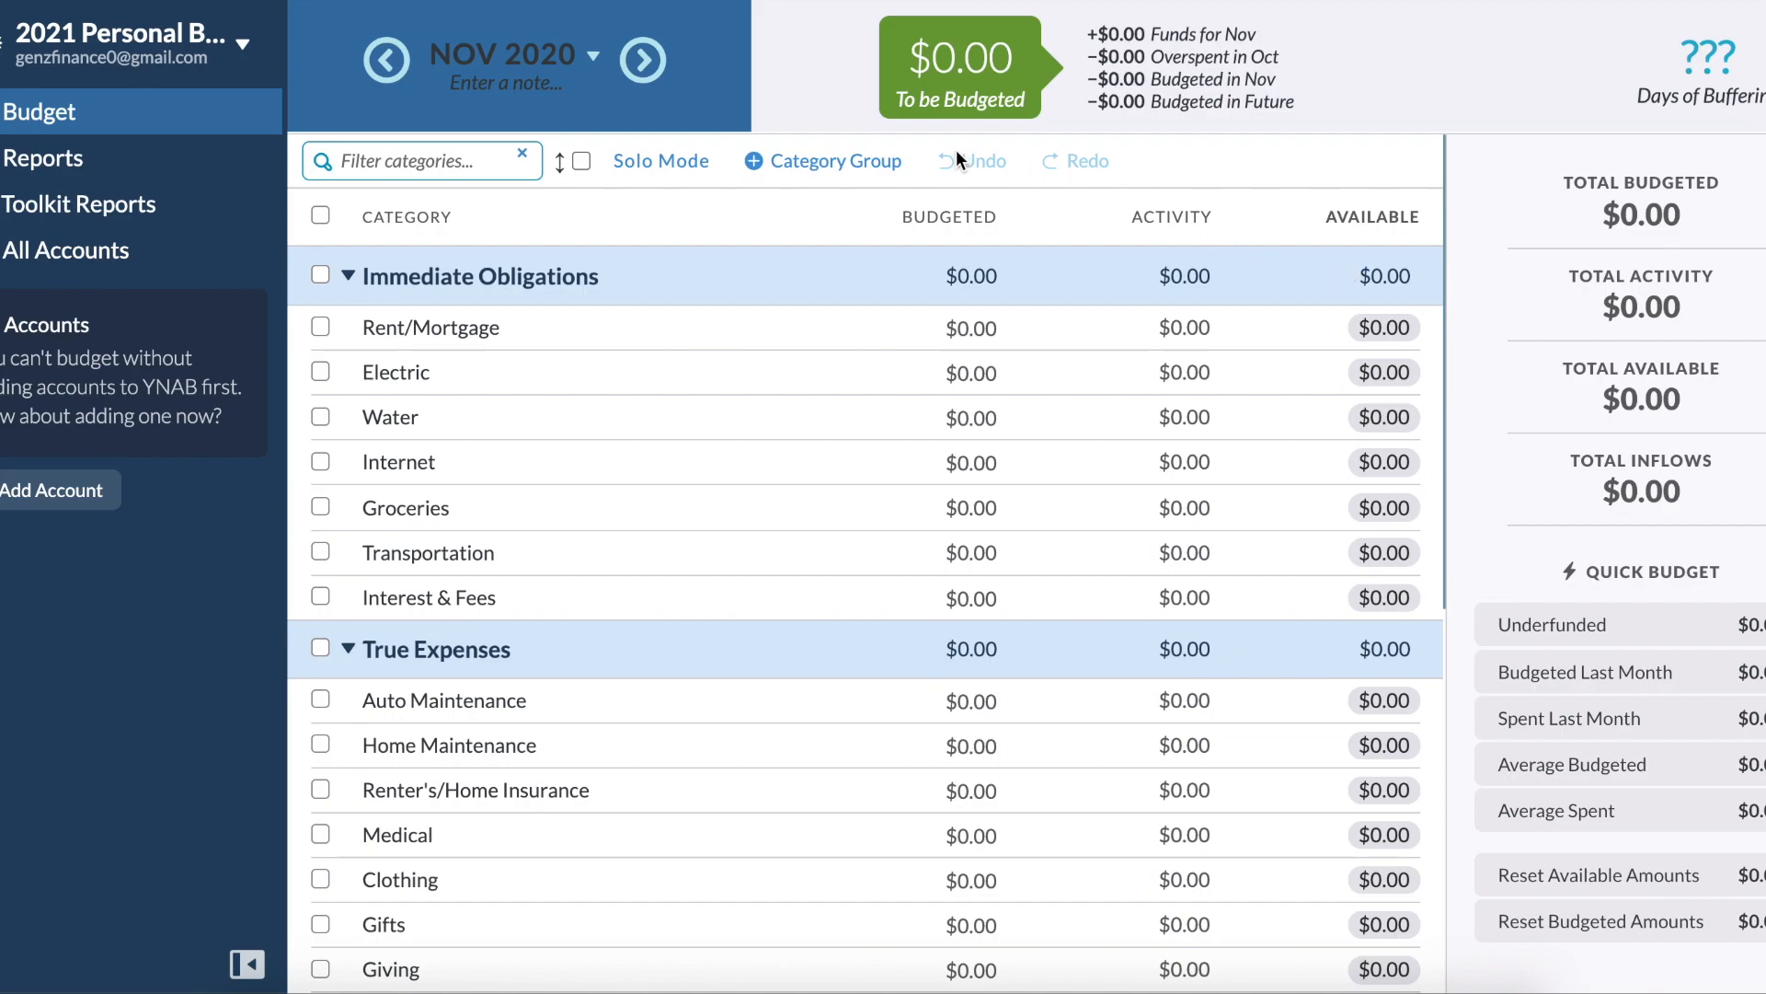
pyautogui.click(480, 279)
pyautogui.moveTo(495, 365); pyautogui.dragTo(218, 363)
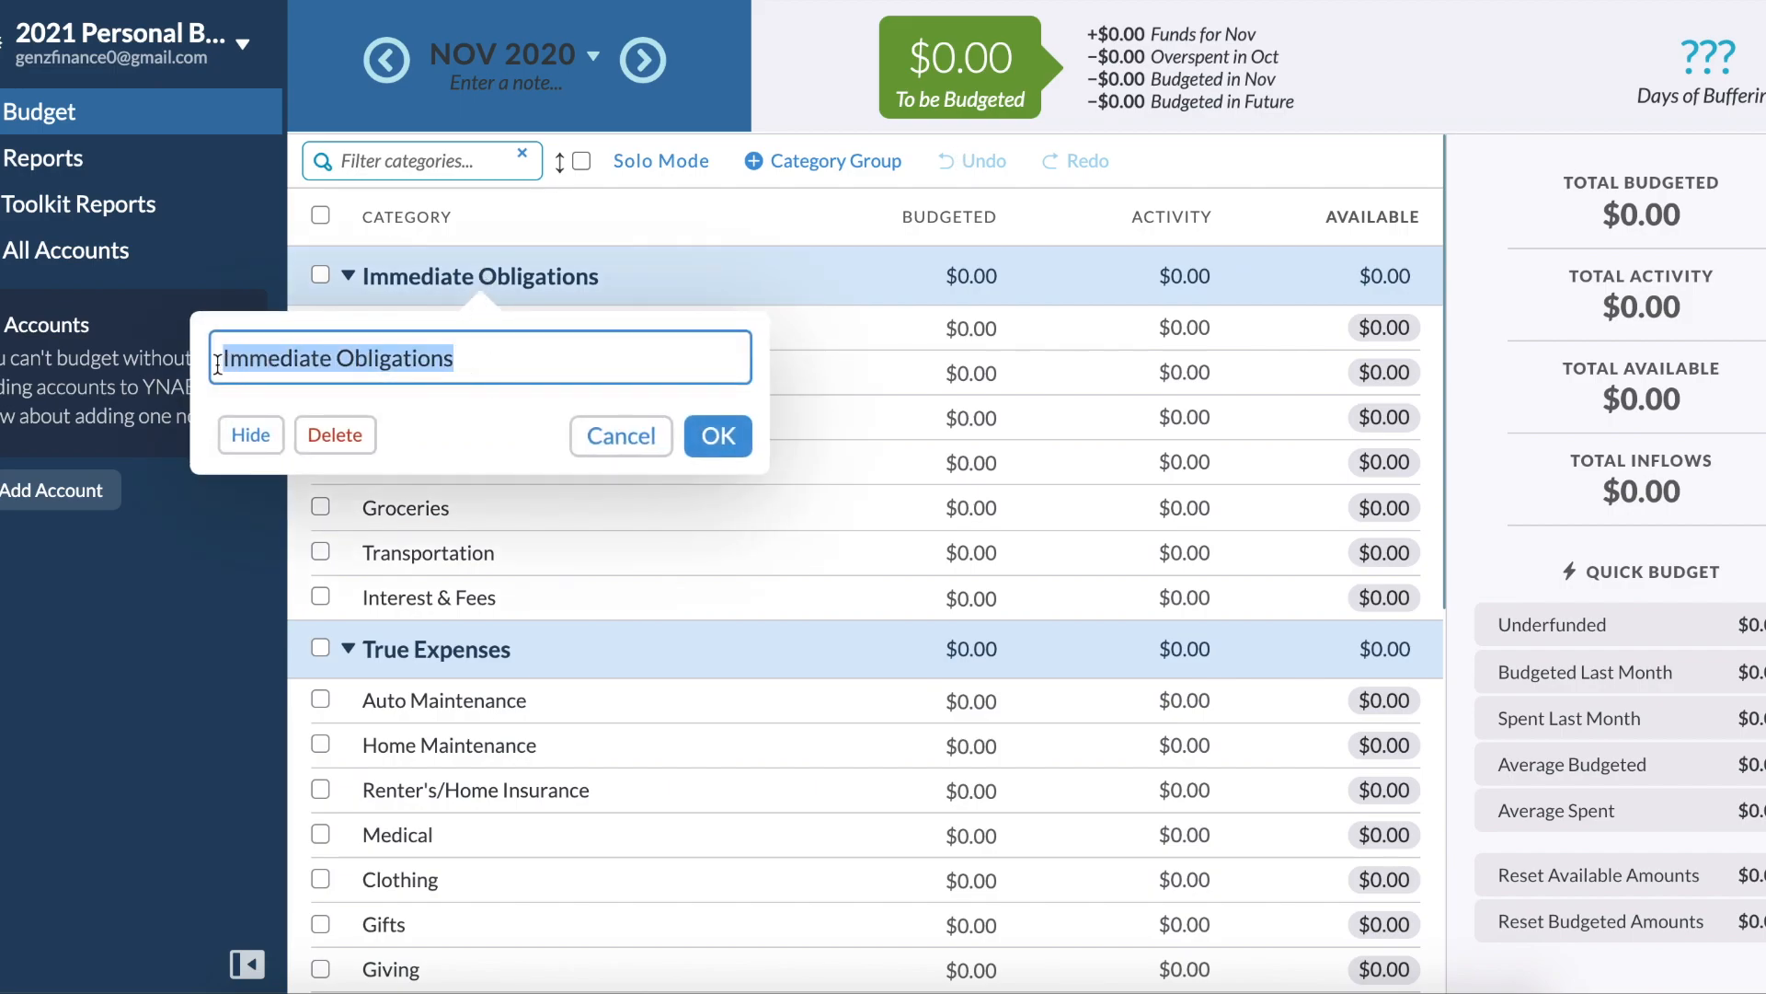
pyautogui.write('M')
pyautogui.press('BackSpace')
pyautogui.write('My ')
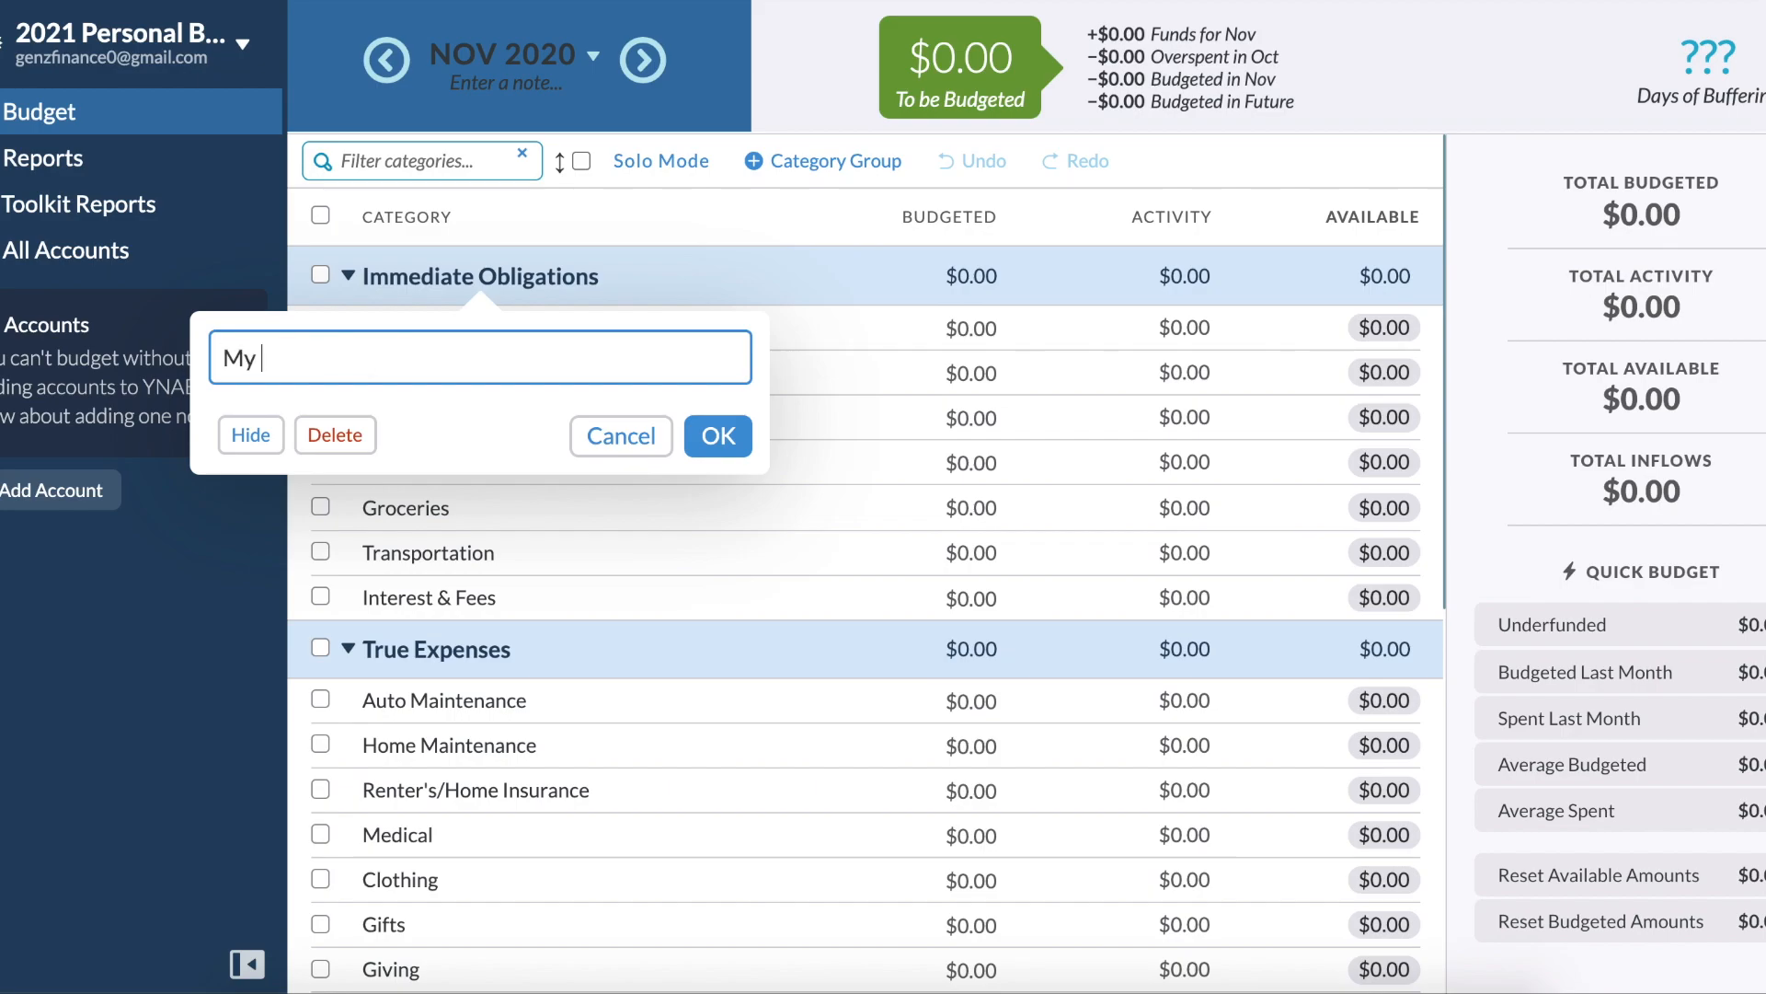
pyautogui.write('Responsbilities')
pyautogui.click(719, 435)
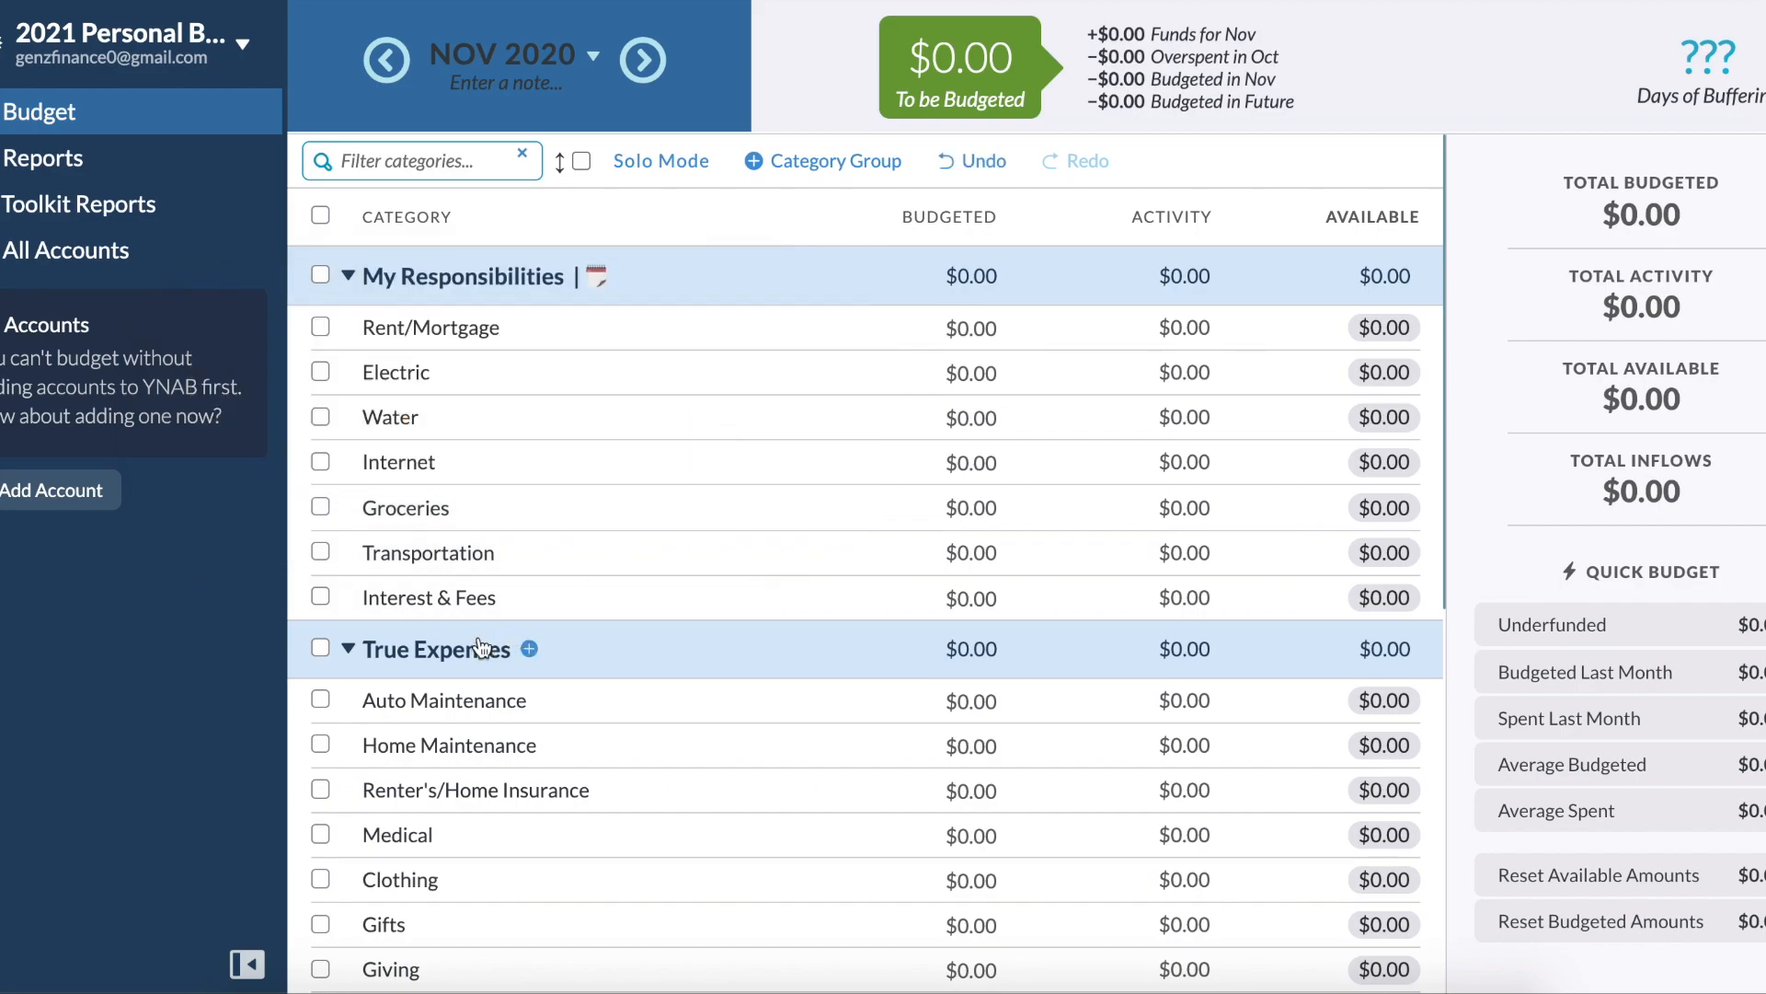
# Rename the True Expenses category group as "Monthly Varied |" followed by a calendar emoji.
pyautogui.scroll(-3, 455, 655)
pyautogui.click(445, 397)
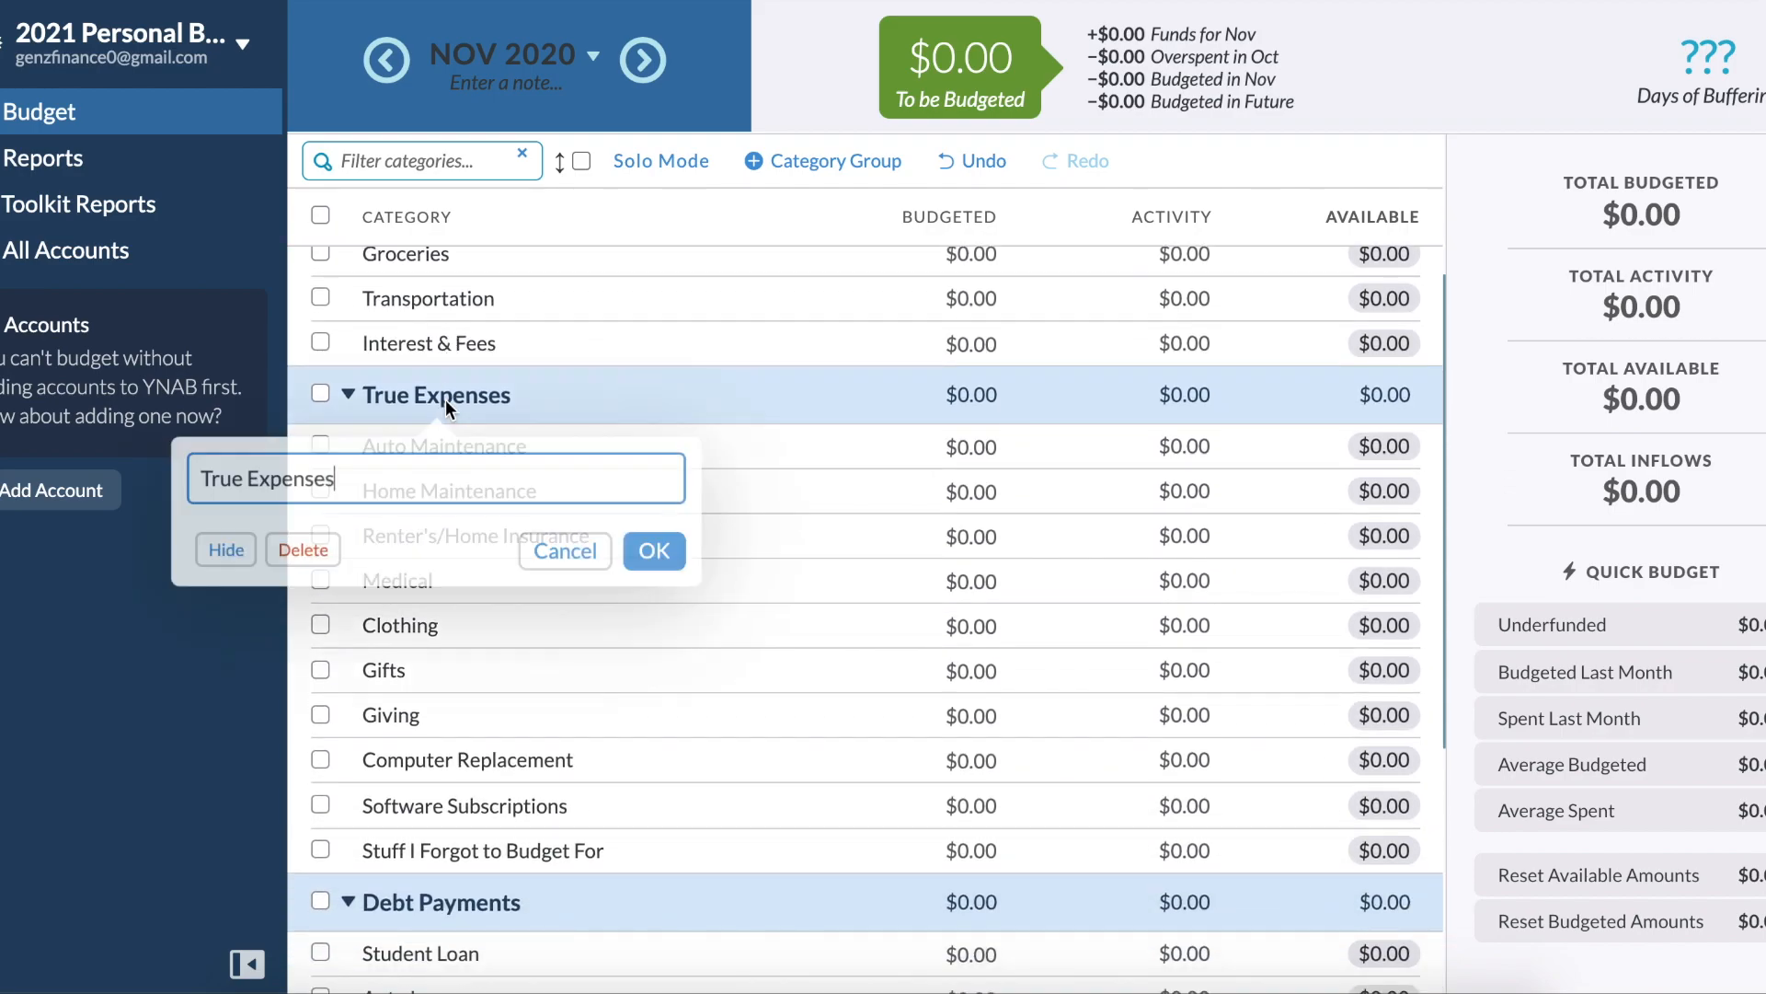
pyautogui.moveTo(361, 478); pyautogui.dragTo(181, 477)
pyautogui.write('Mont')
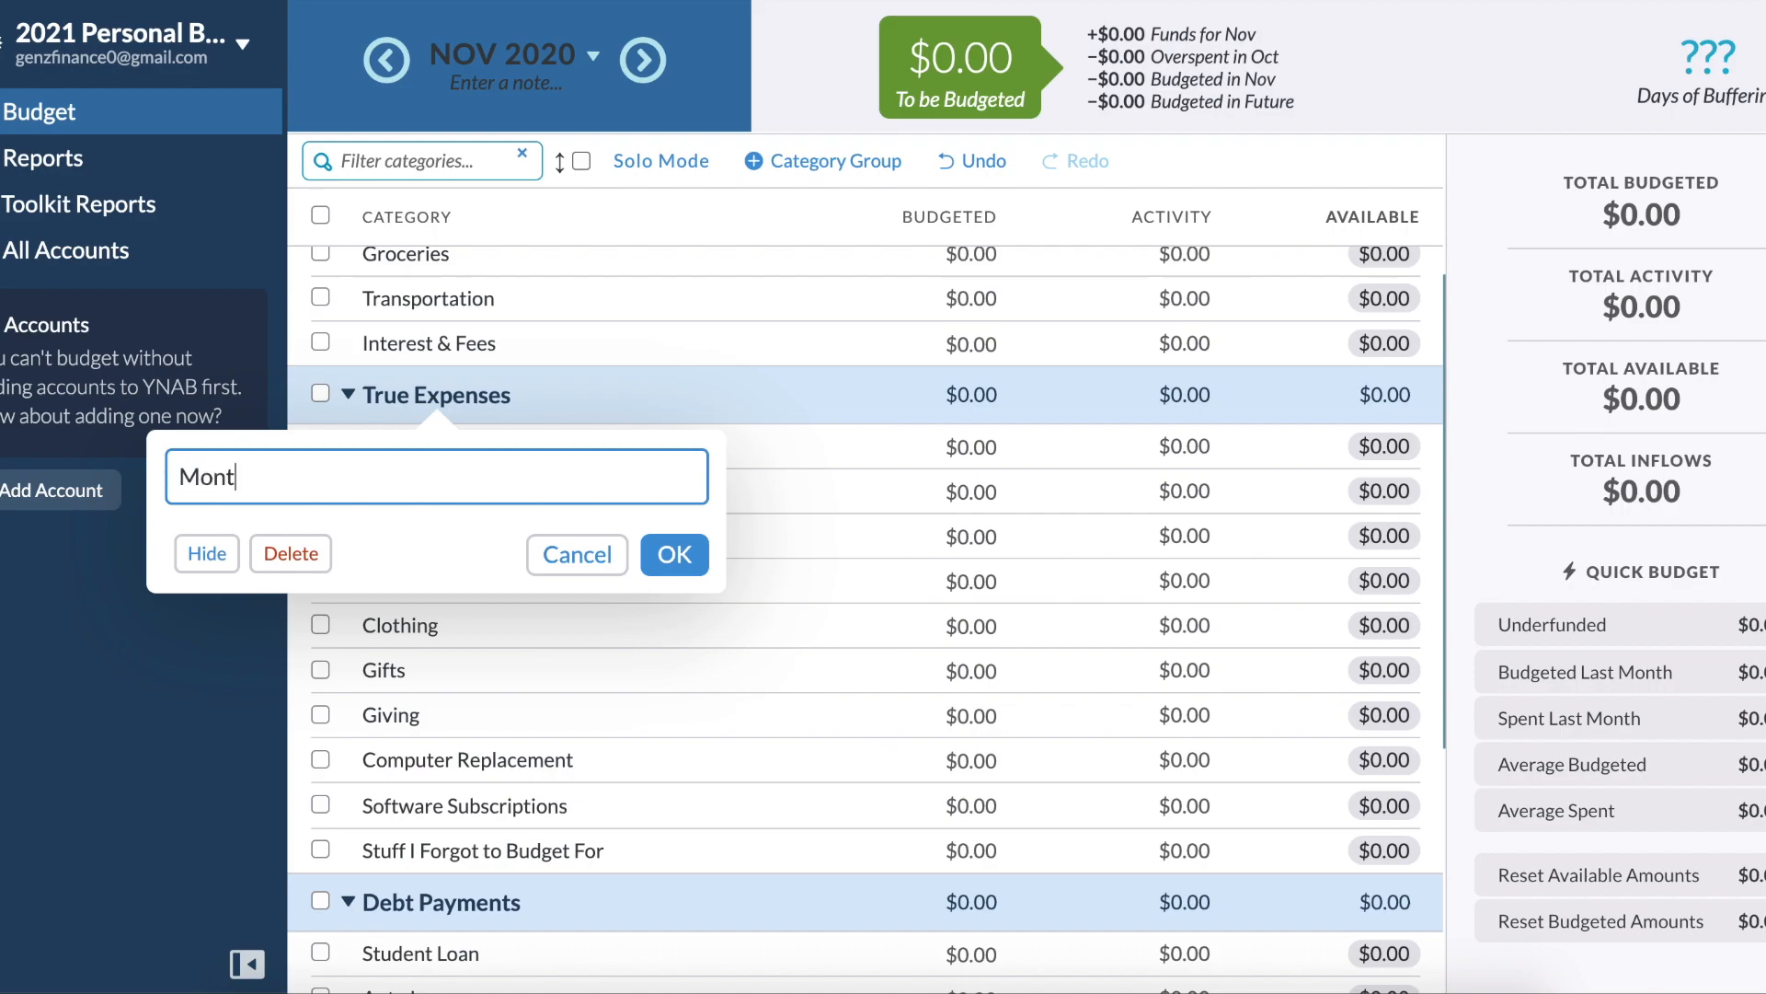
pyautogui.write('hly Varied |')
pyautogui.press('ctrl+super+space')
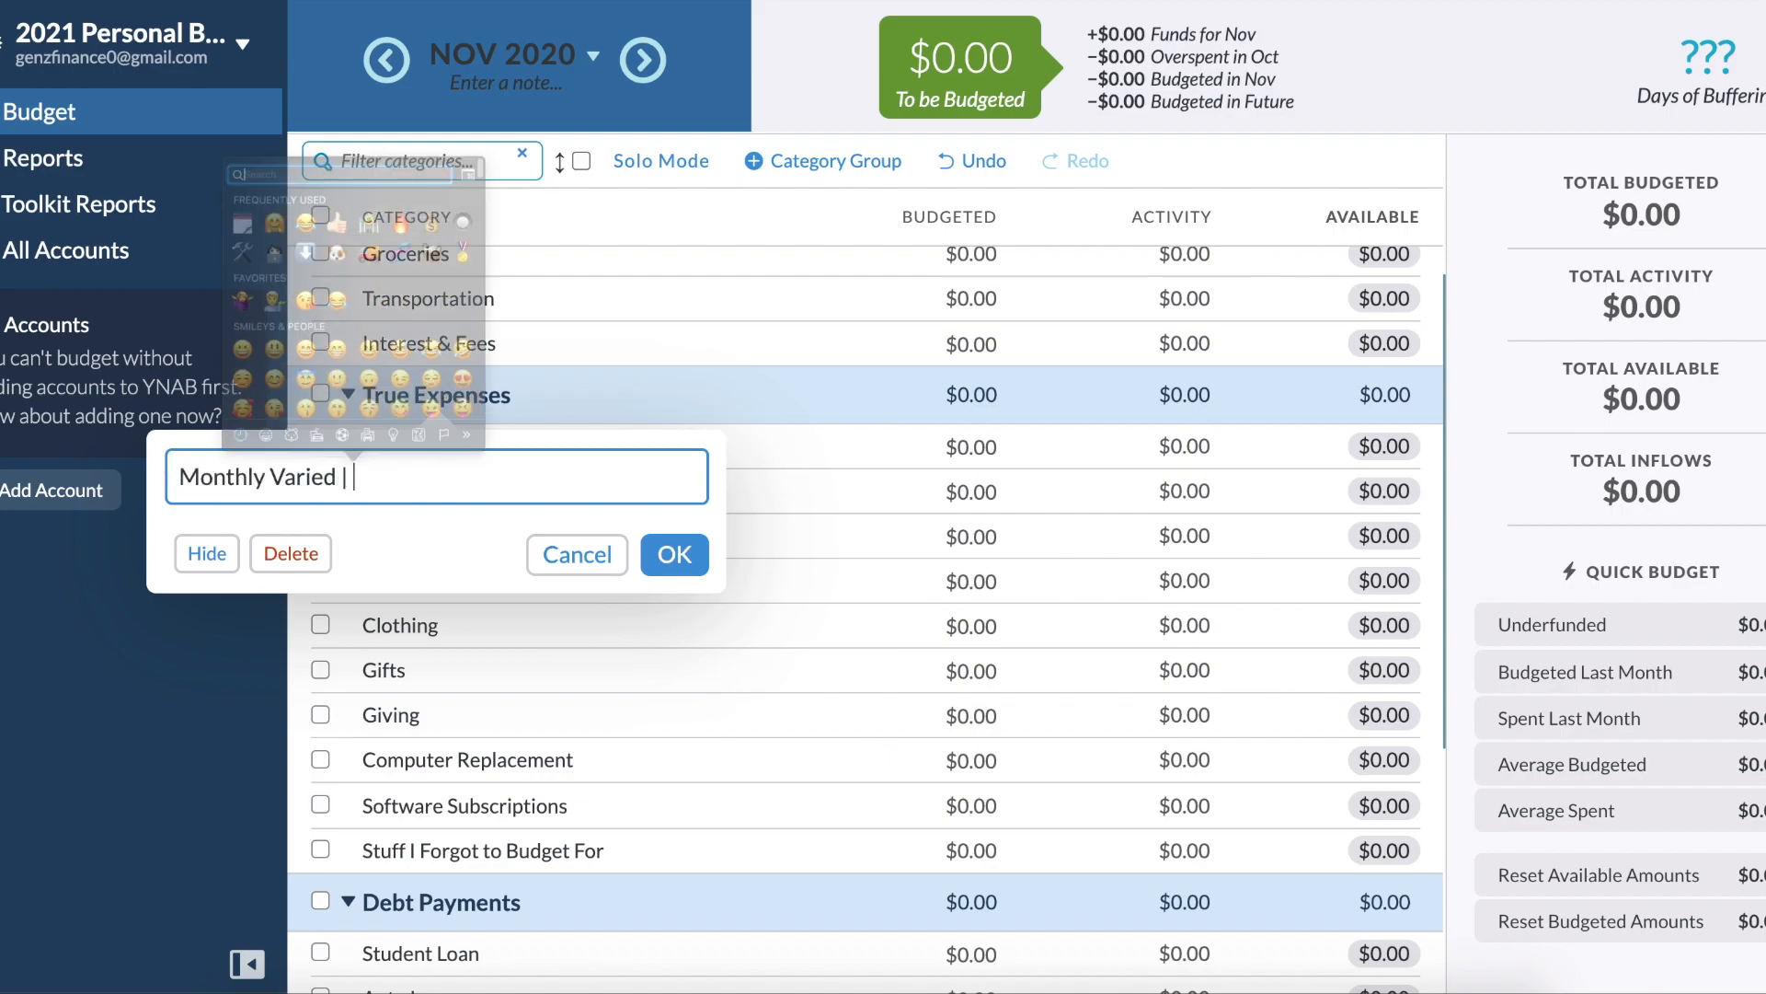
pyautogui.click(181, 87)
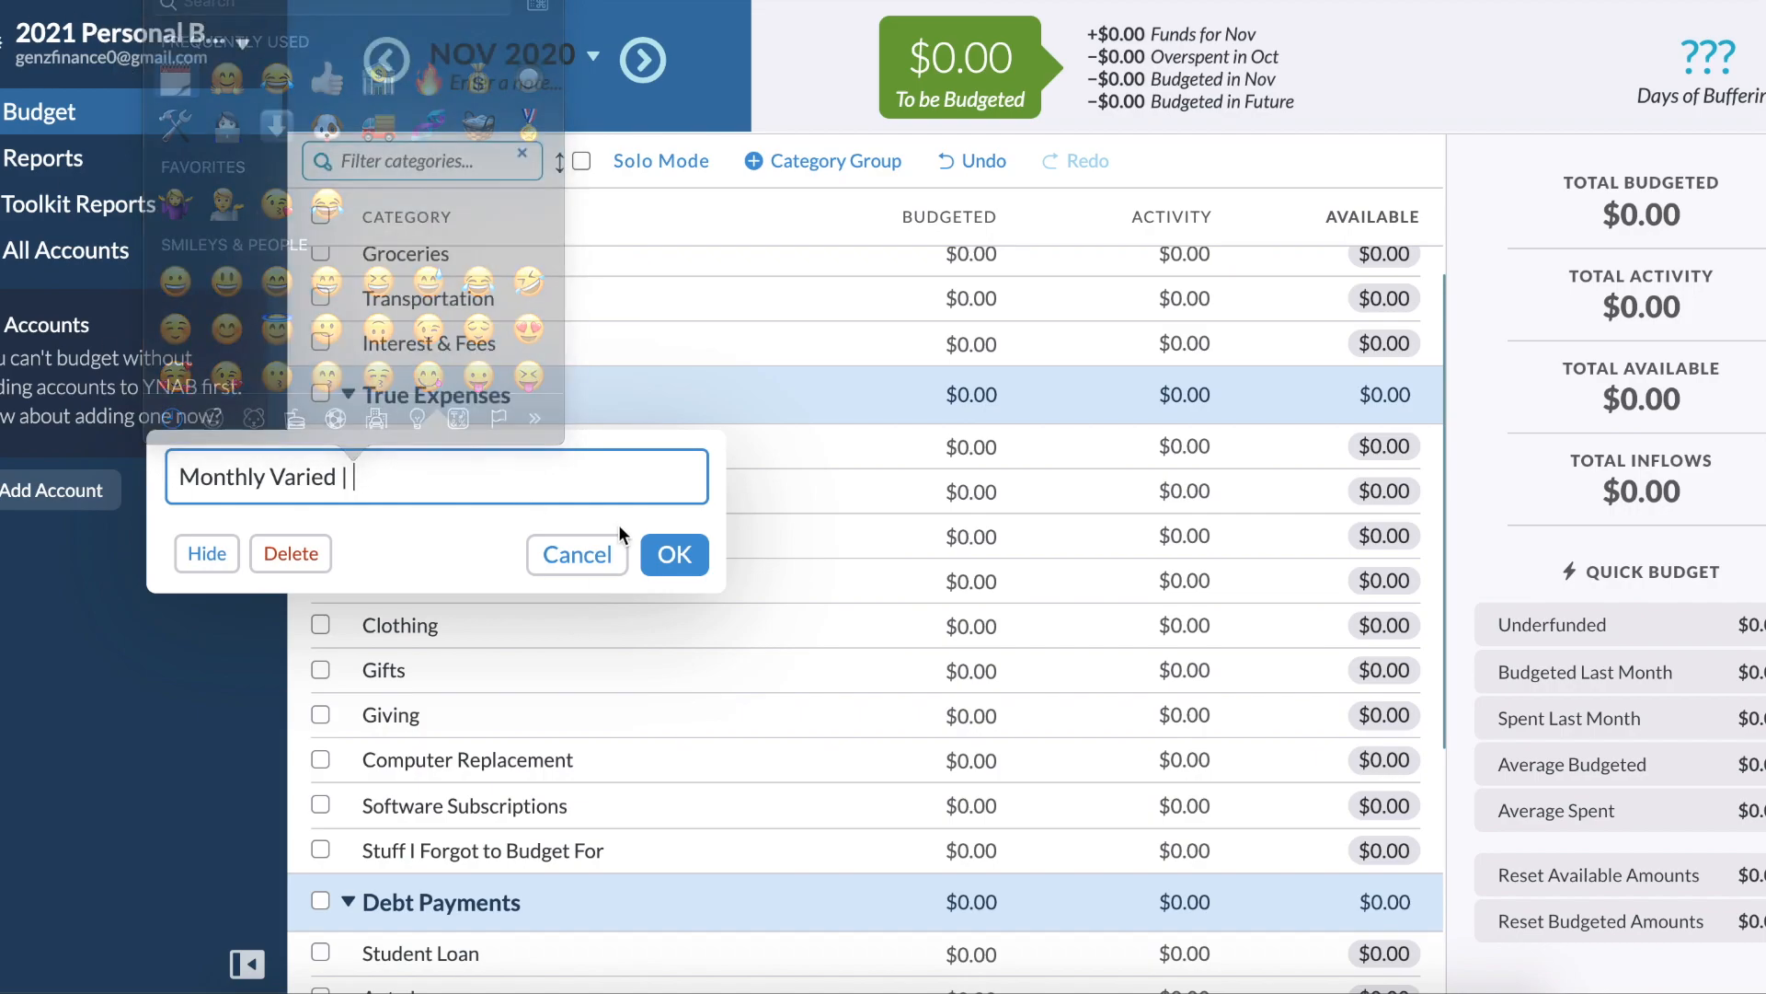
pyautogui.click(646, 564)
pyautogui.scroll(-5, 528, 618)
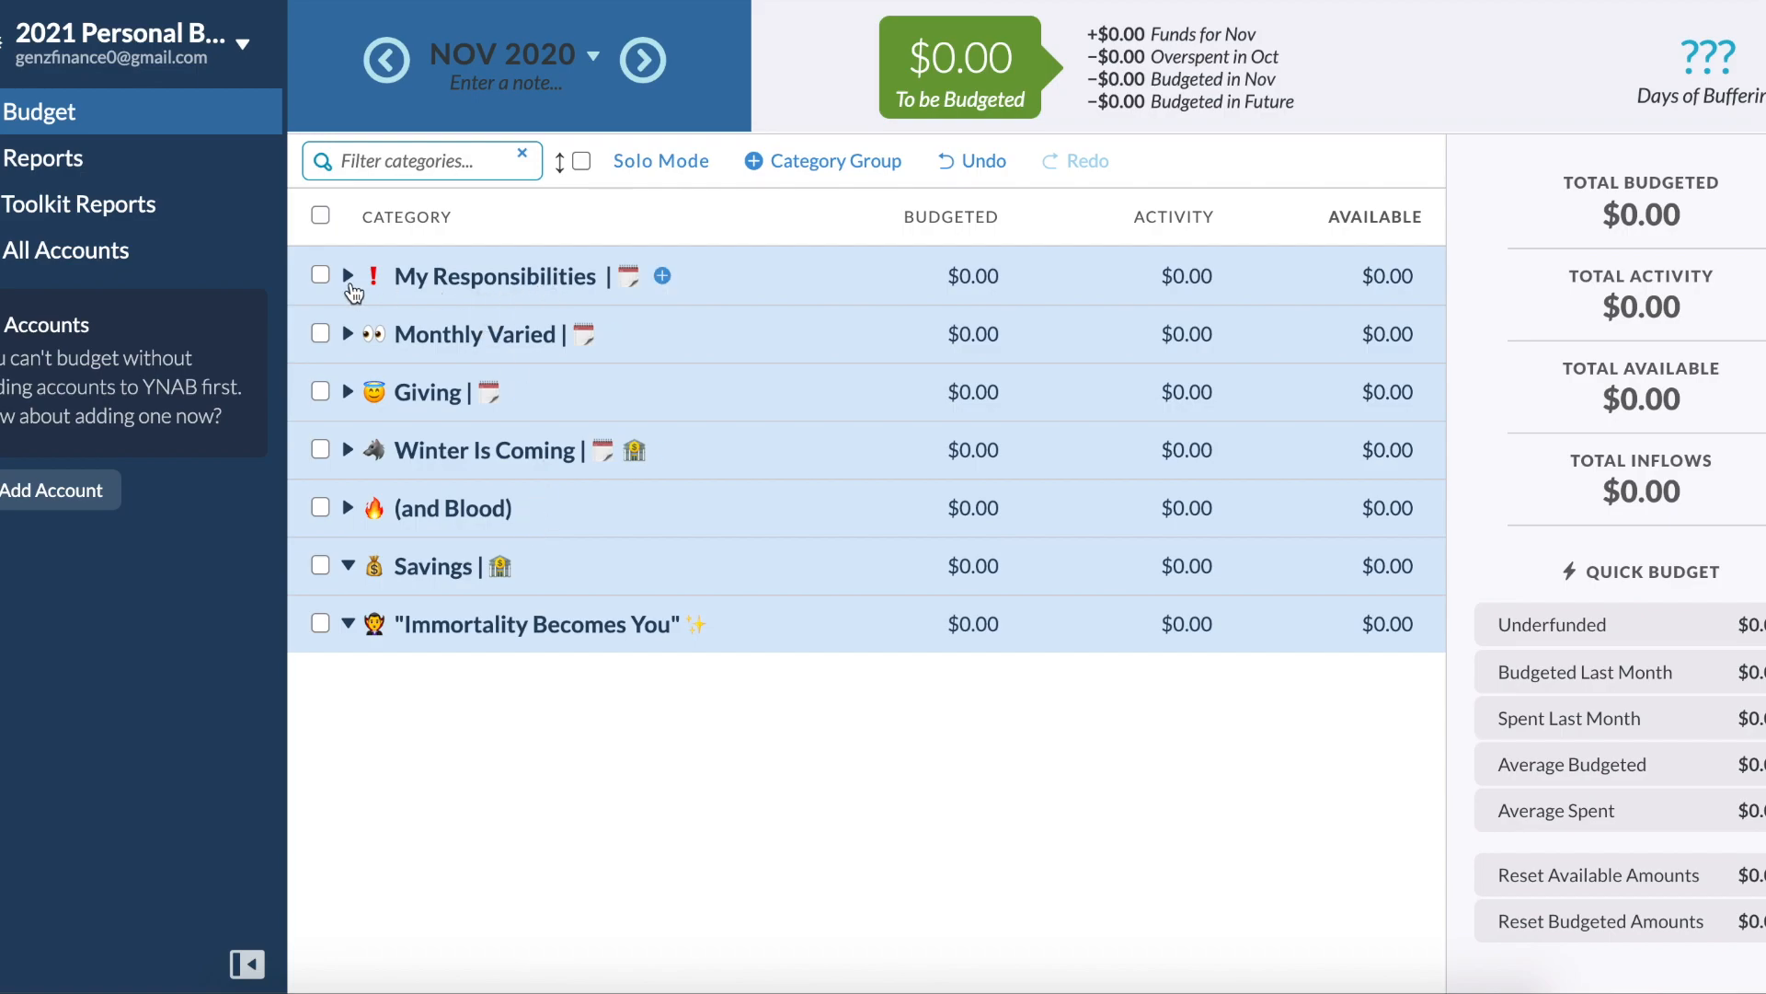
# Select the My Responsibilities, Monthly Varied, Giving and Winter Is Coming category groups, and clear the selection.
pyautogui.click(320, 275)
pyautogui.click(320, 333)
pyautogui.click(320, 392)
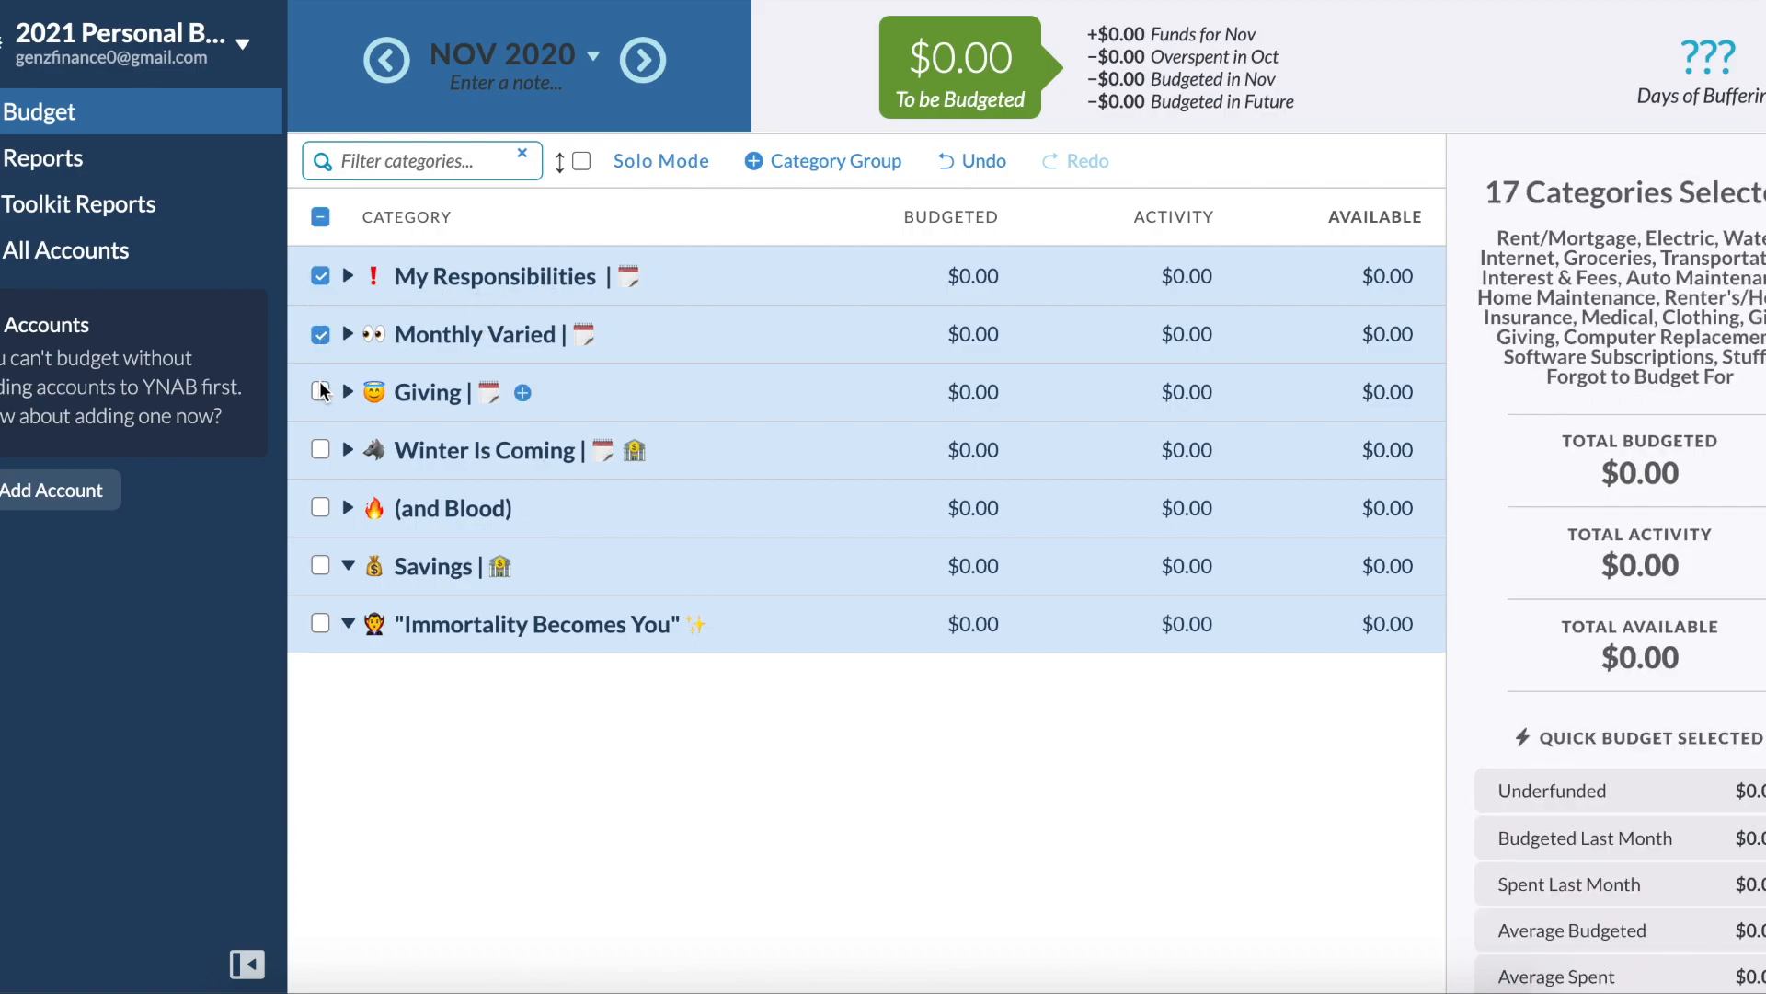
pyautogui.click(320, 450)
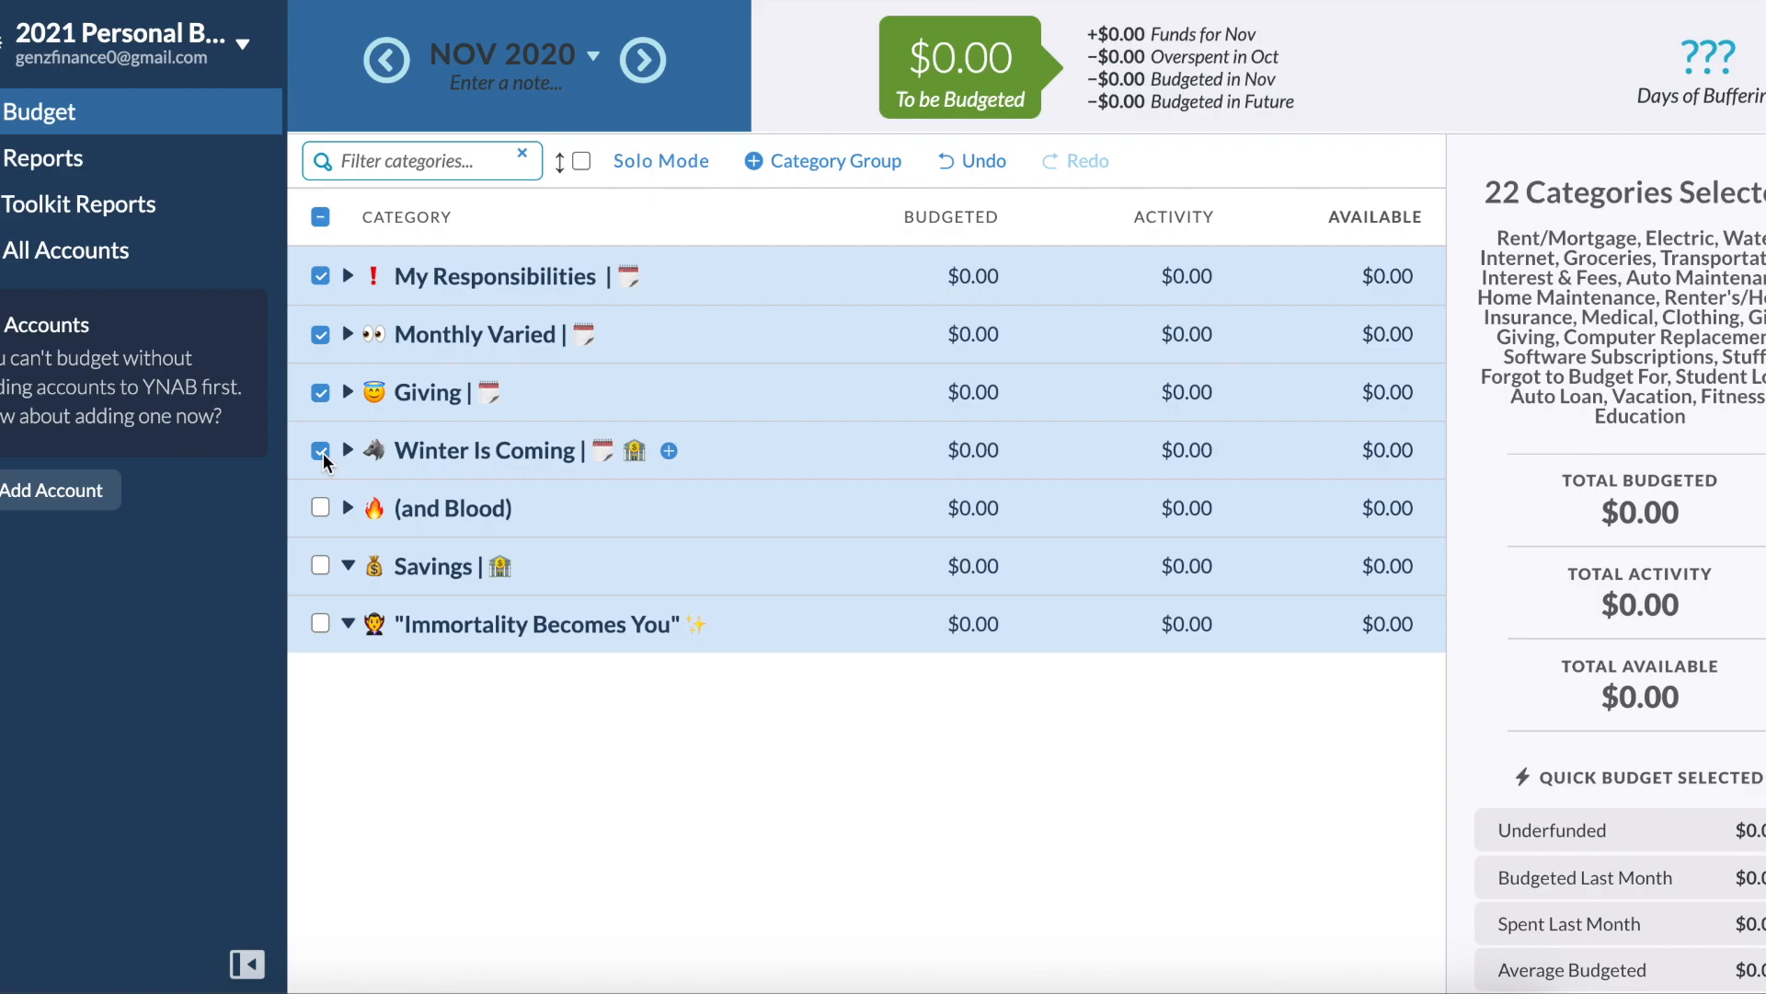
pyautogui.click(320, 451)
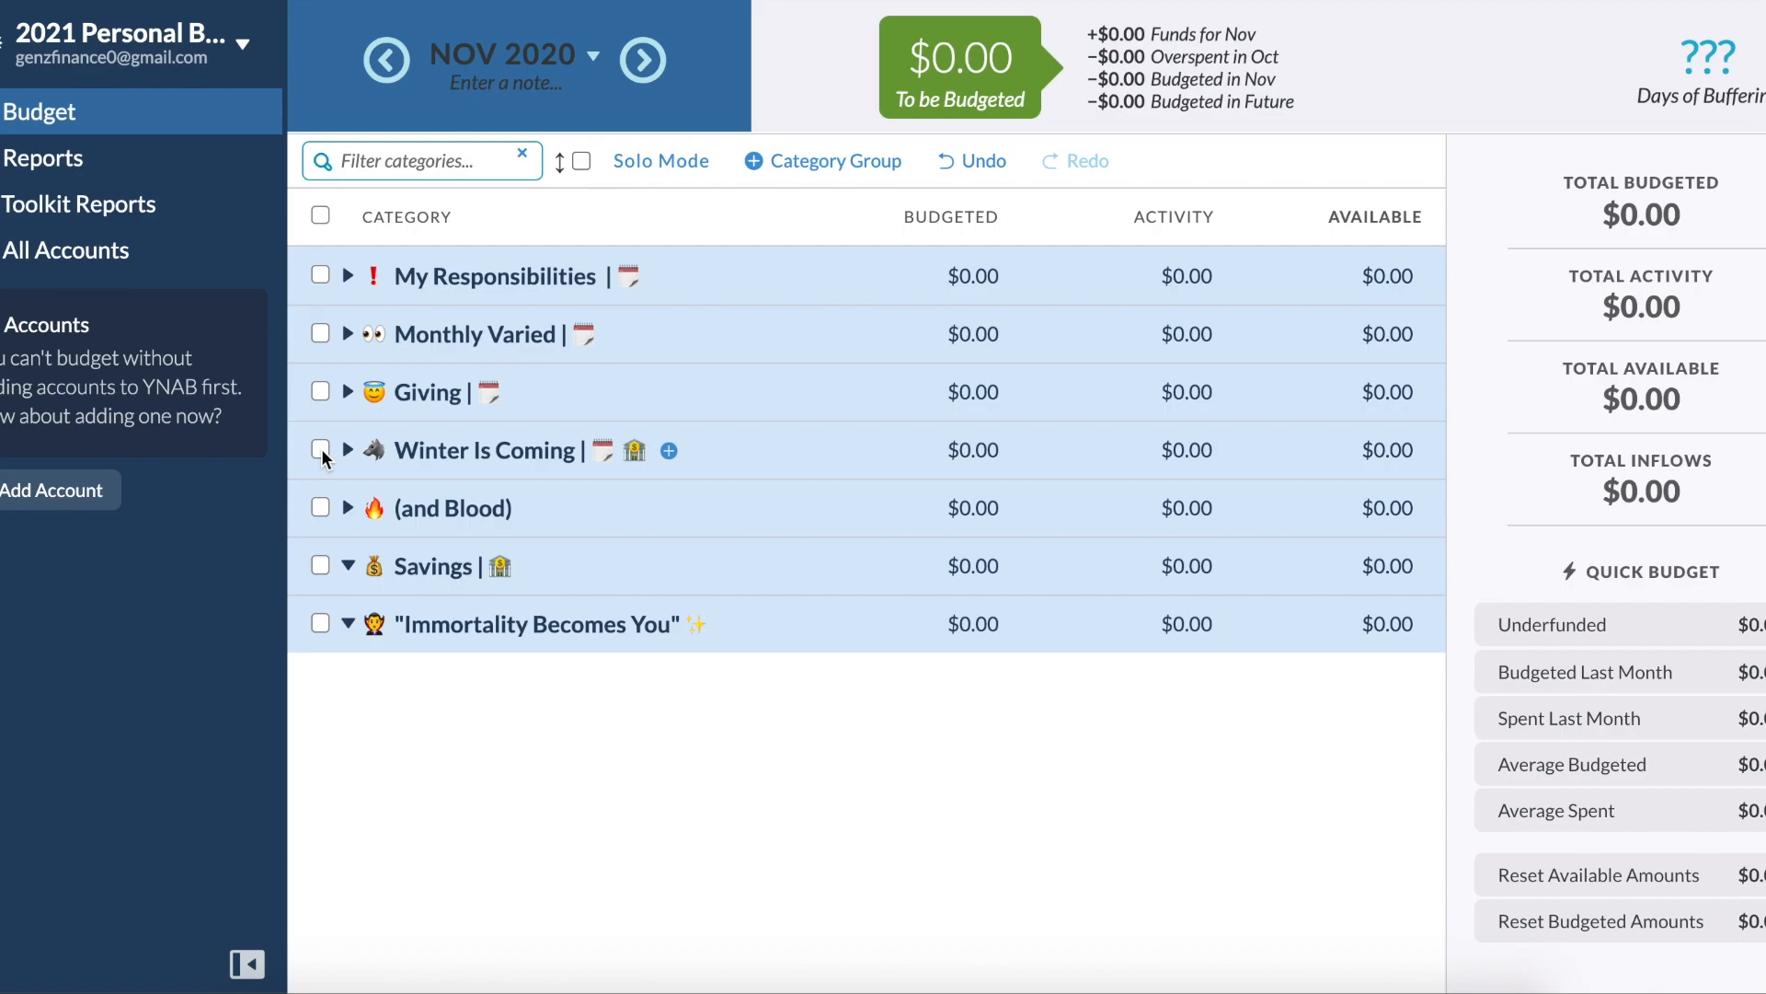
# Rename the Rent/Mortgage category under My Responsibilities as "1st | 🏡 Bills To Mom | $400".
pyautogui.click(348, 276)
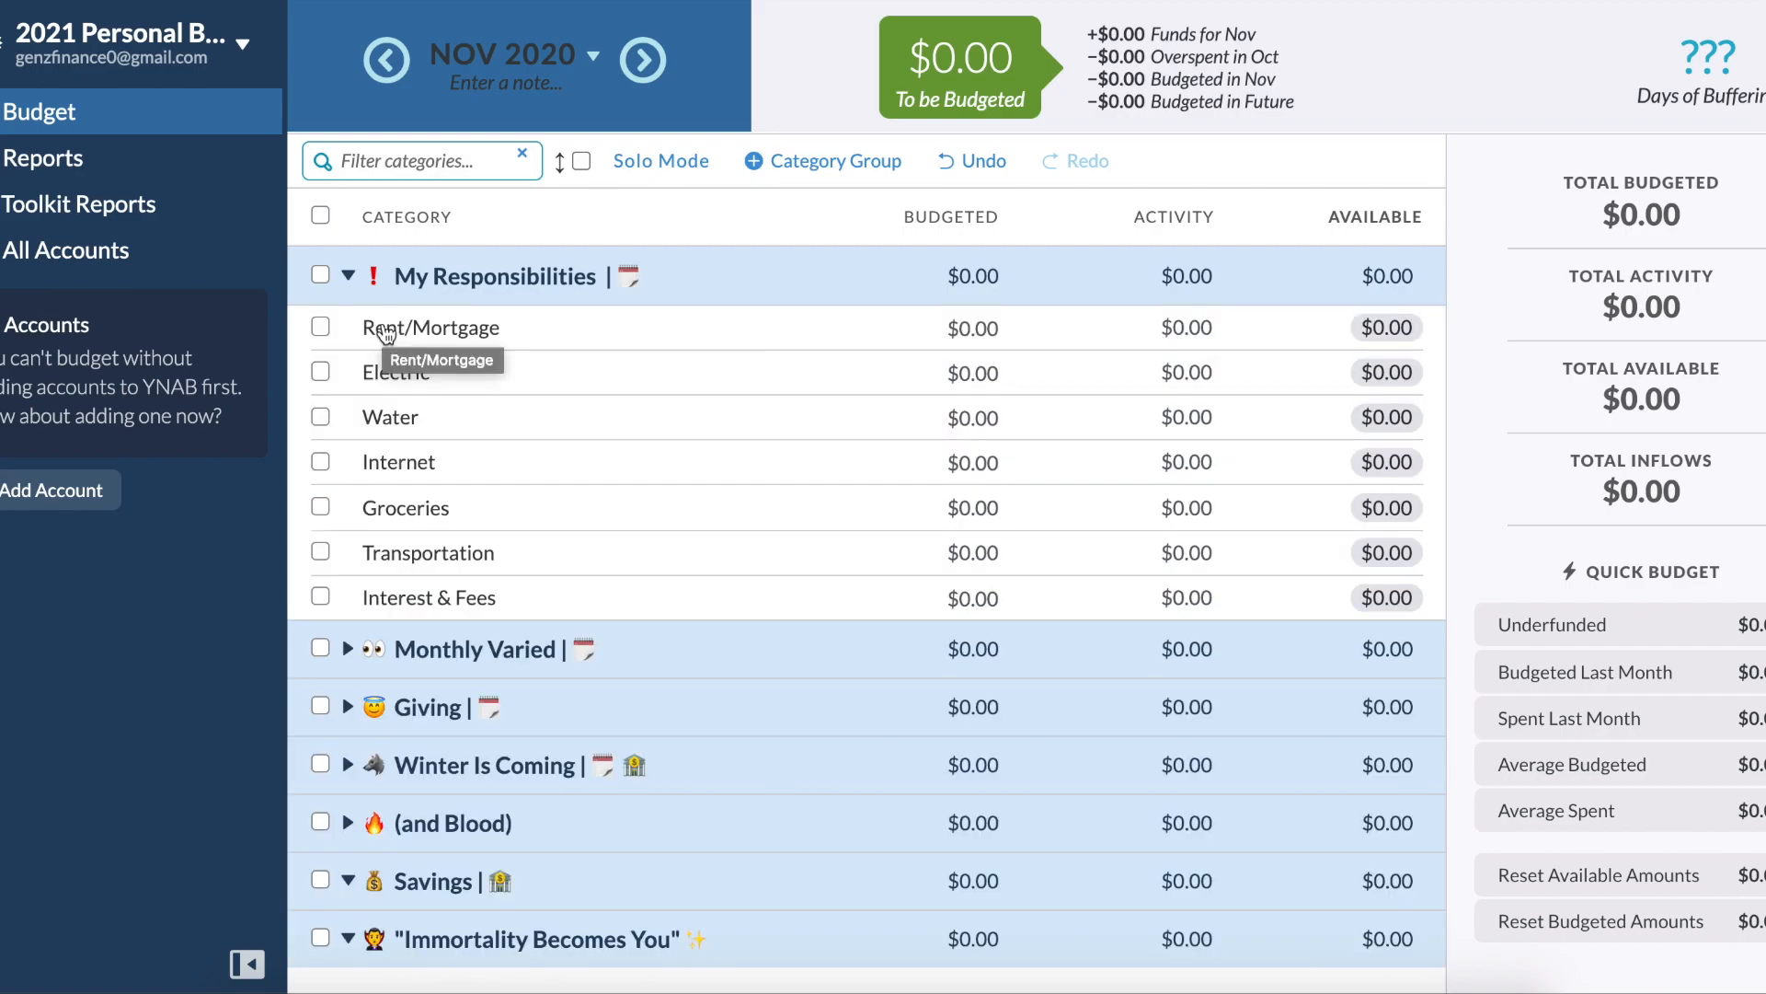
pyautogui.click(385, 330)
pyautogui.click(405, 328)
pyautogui.moveTo(335, 396); pyautogui.dragTo(168, 397)
pyautogui.write('1st')
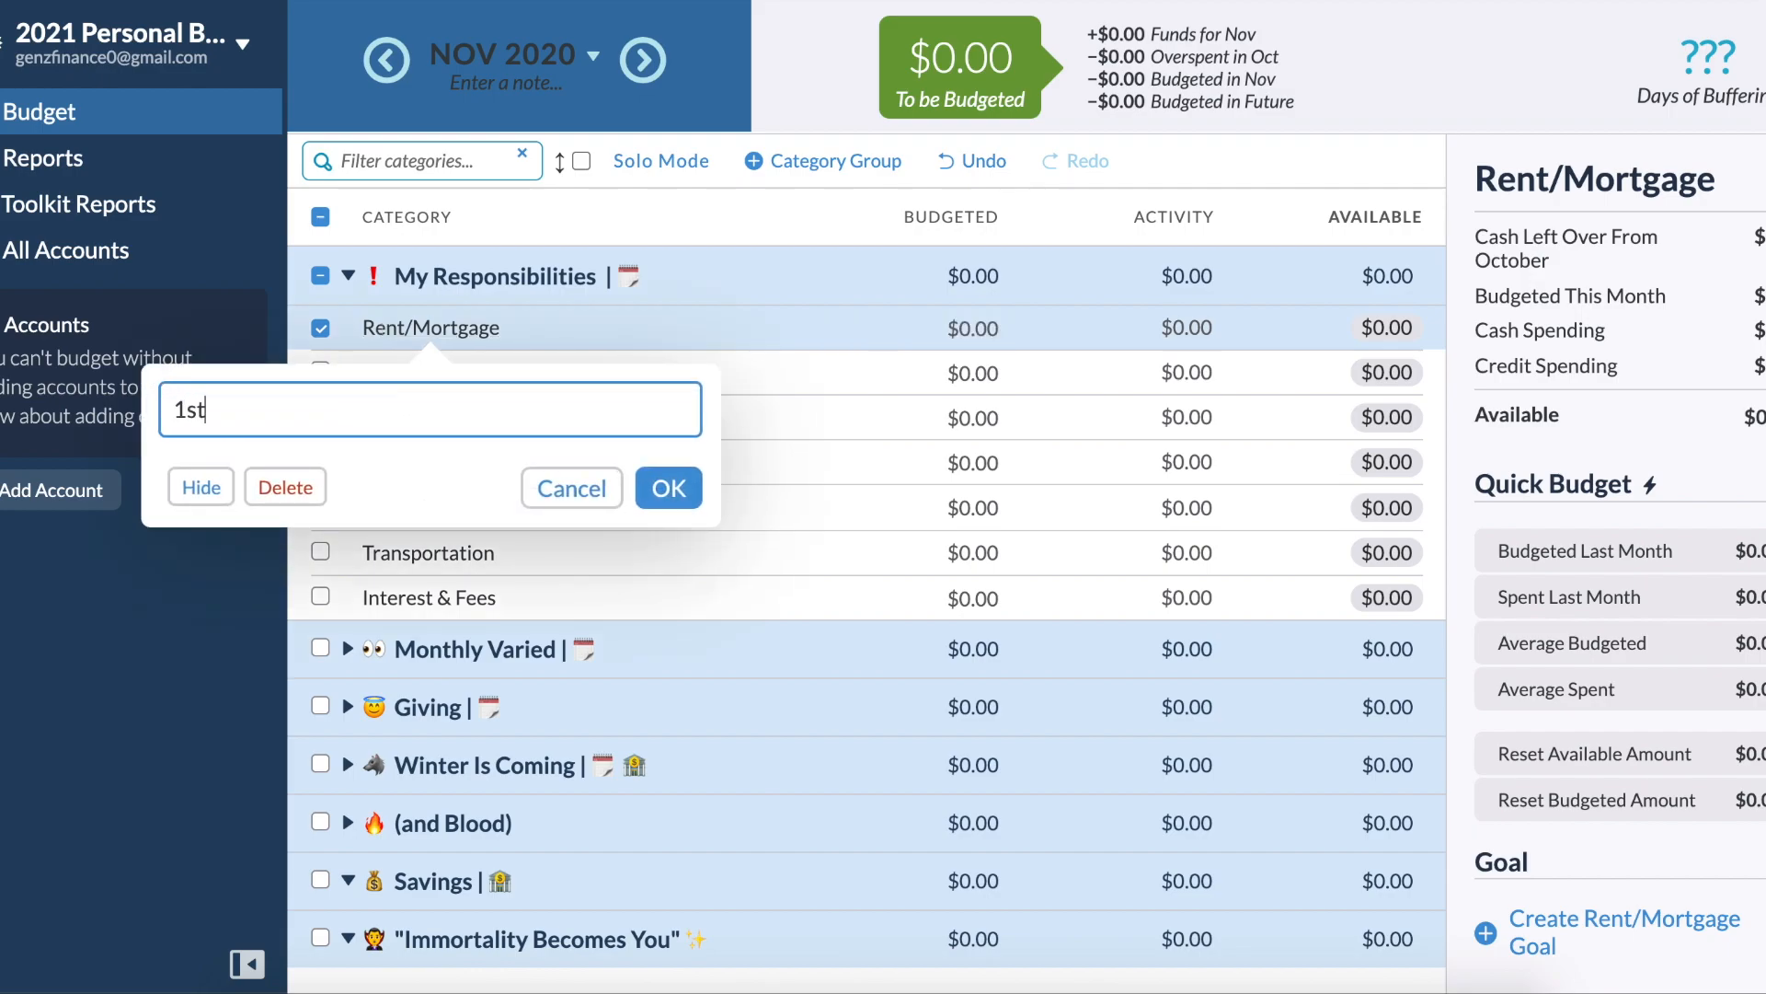
pyautogui.write(' |')
pyautogui.press('ctrl+super+space')
pyautogui.write('house')
pyautogui.click(334, 518)
pyautogui.write('Bills TO')
pyautogui.press('BackSpace')
pyautogui.write('o Mom | $400')
pyautogui.press('Return')
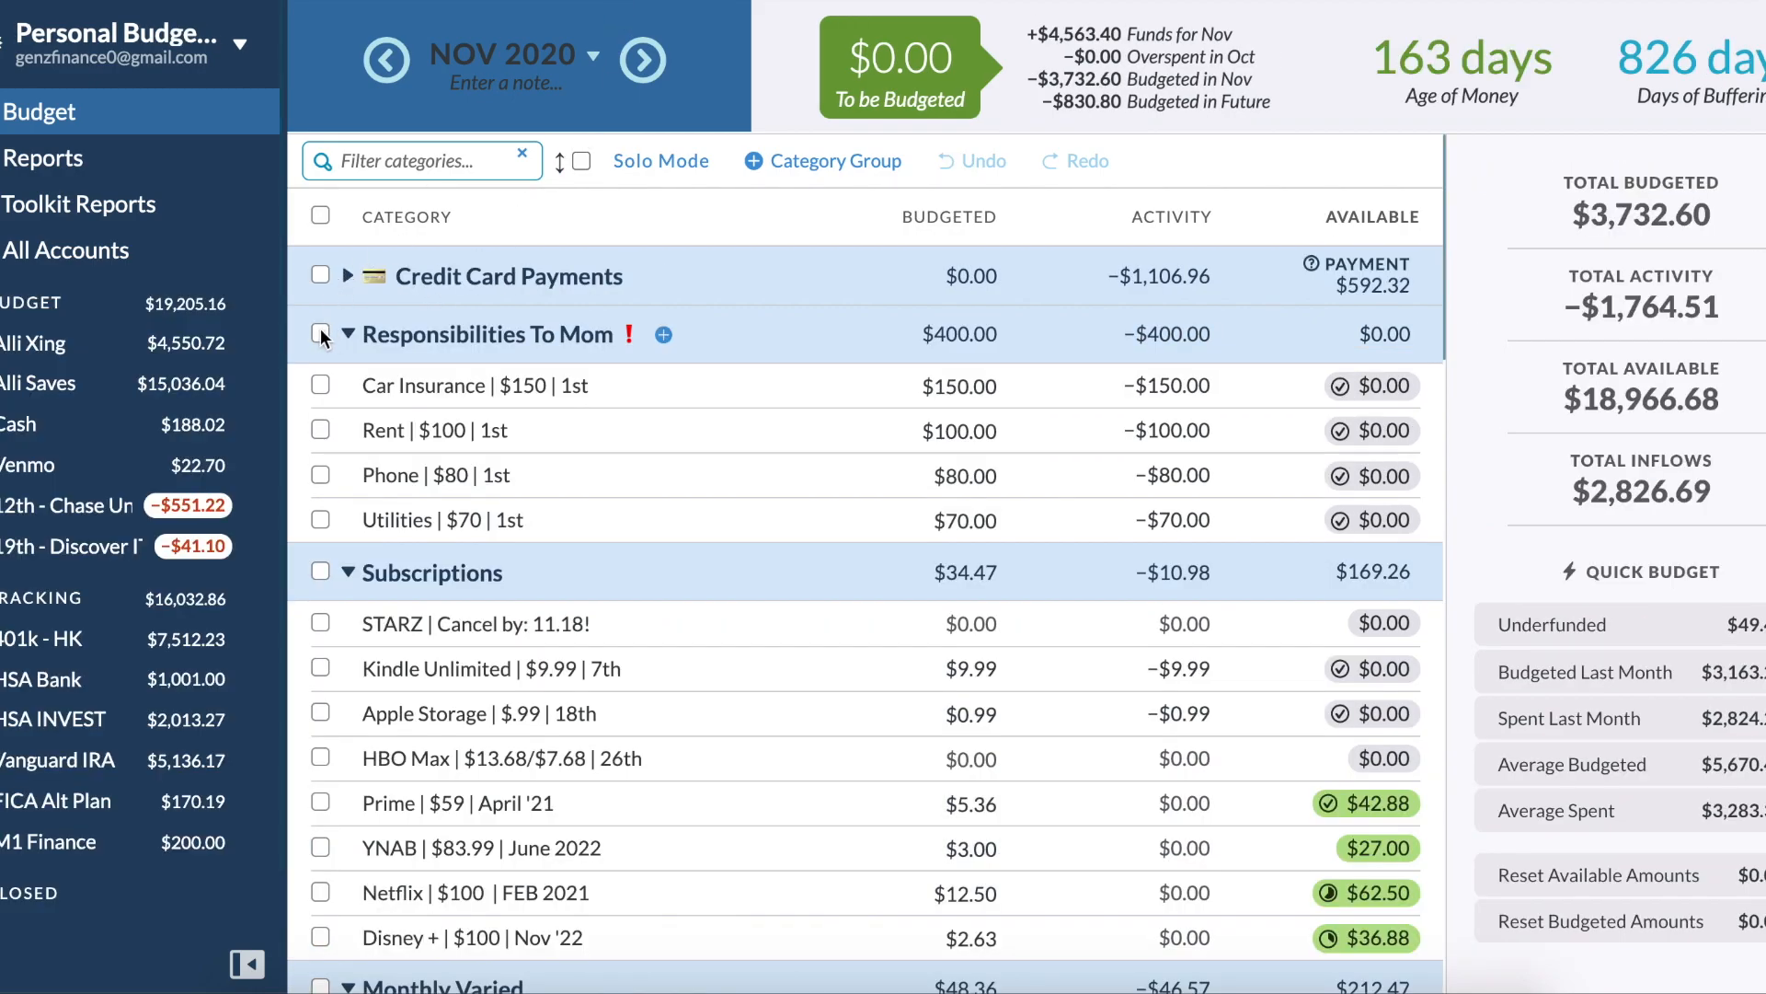
# Check the combined totals of the Responsibilities To Mom categories in the original personal budget.
pyautogui.click(321, 334)
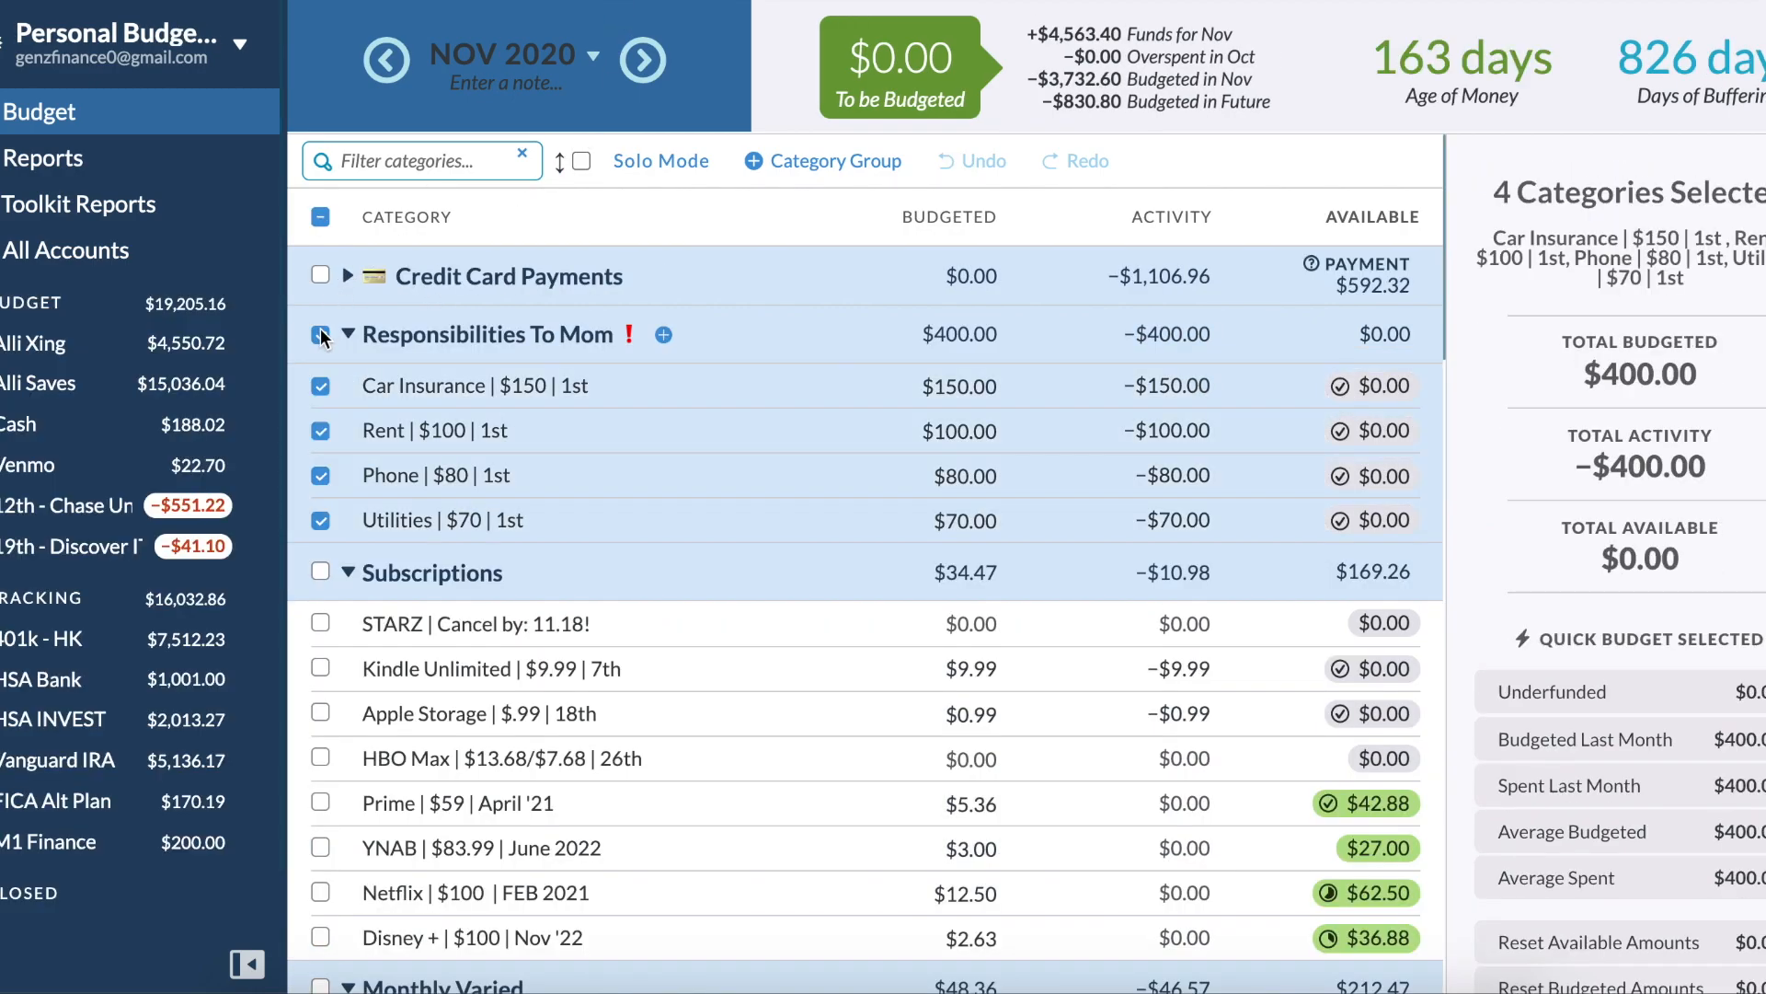
pyautogui.click(321, 334)
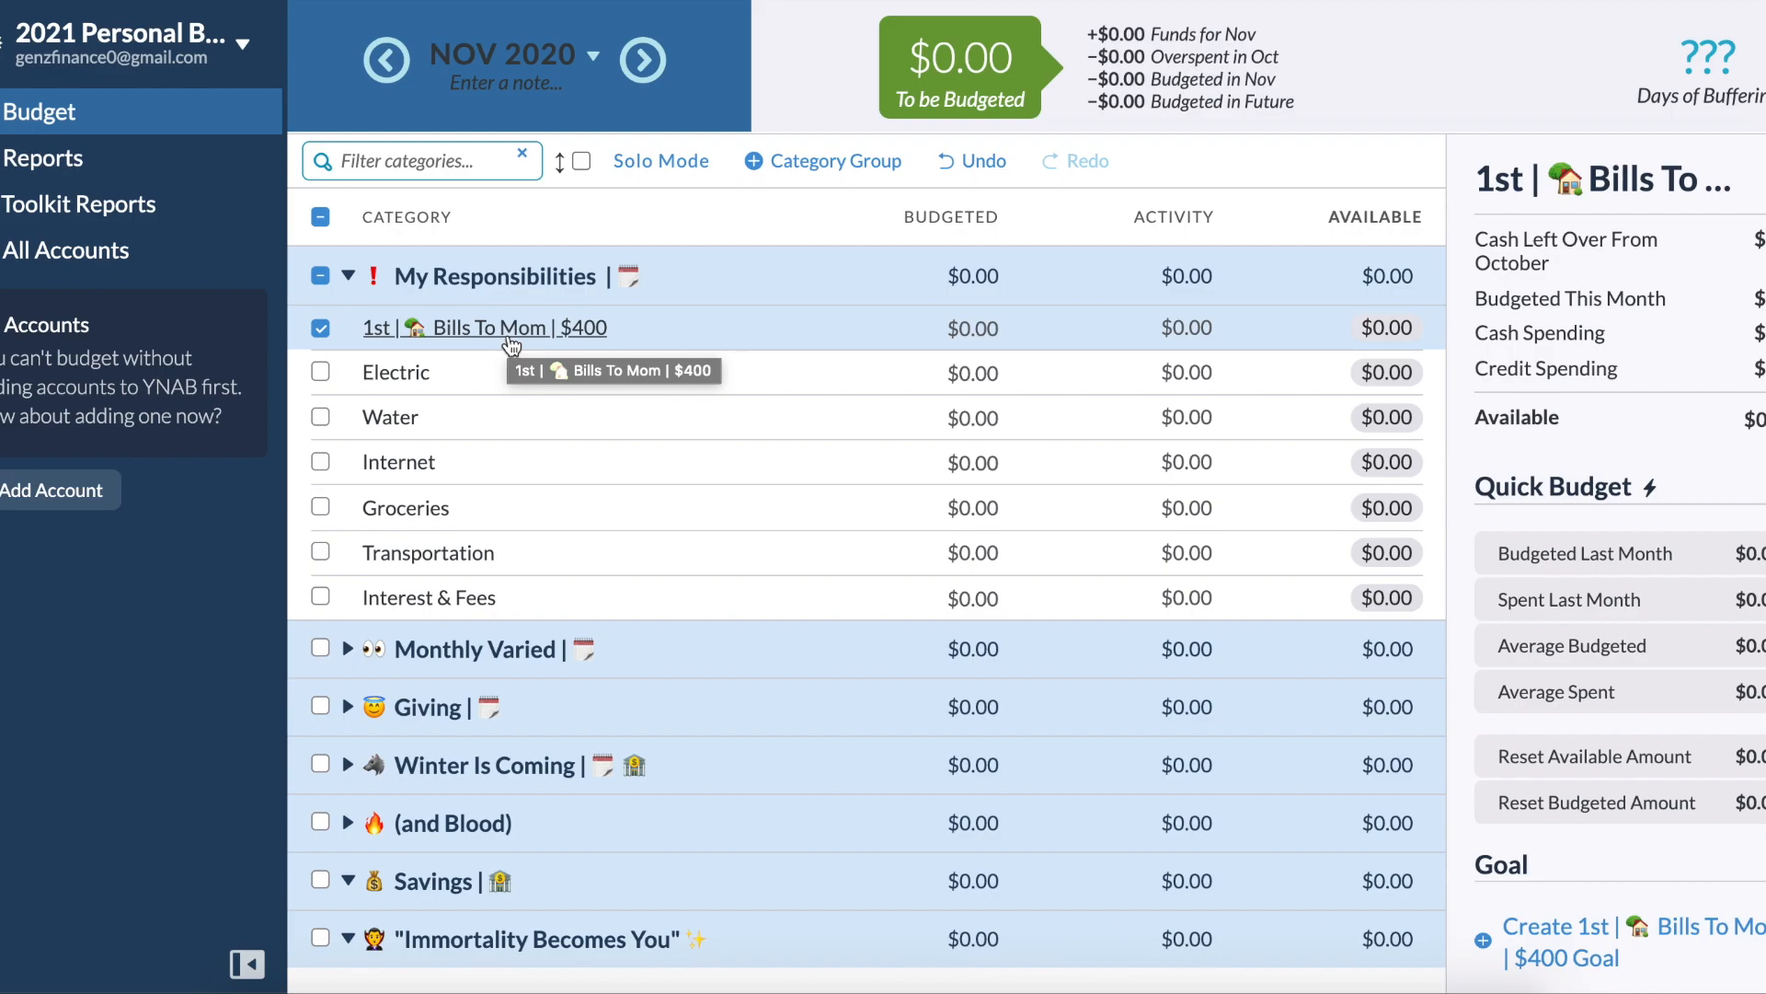
# Rename the Electric category under My Responsibilities as "1st | 🍎 Monthly Subs | $10.98".
pyautogui.click(396, 373)
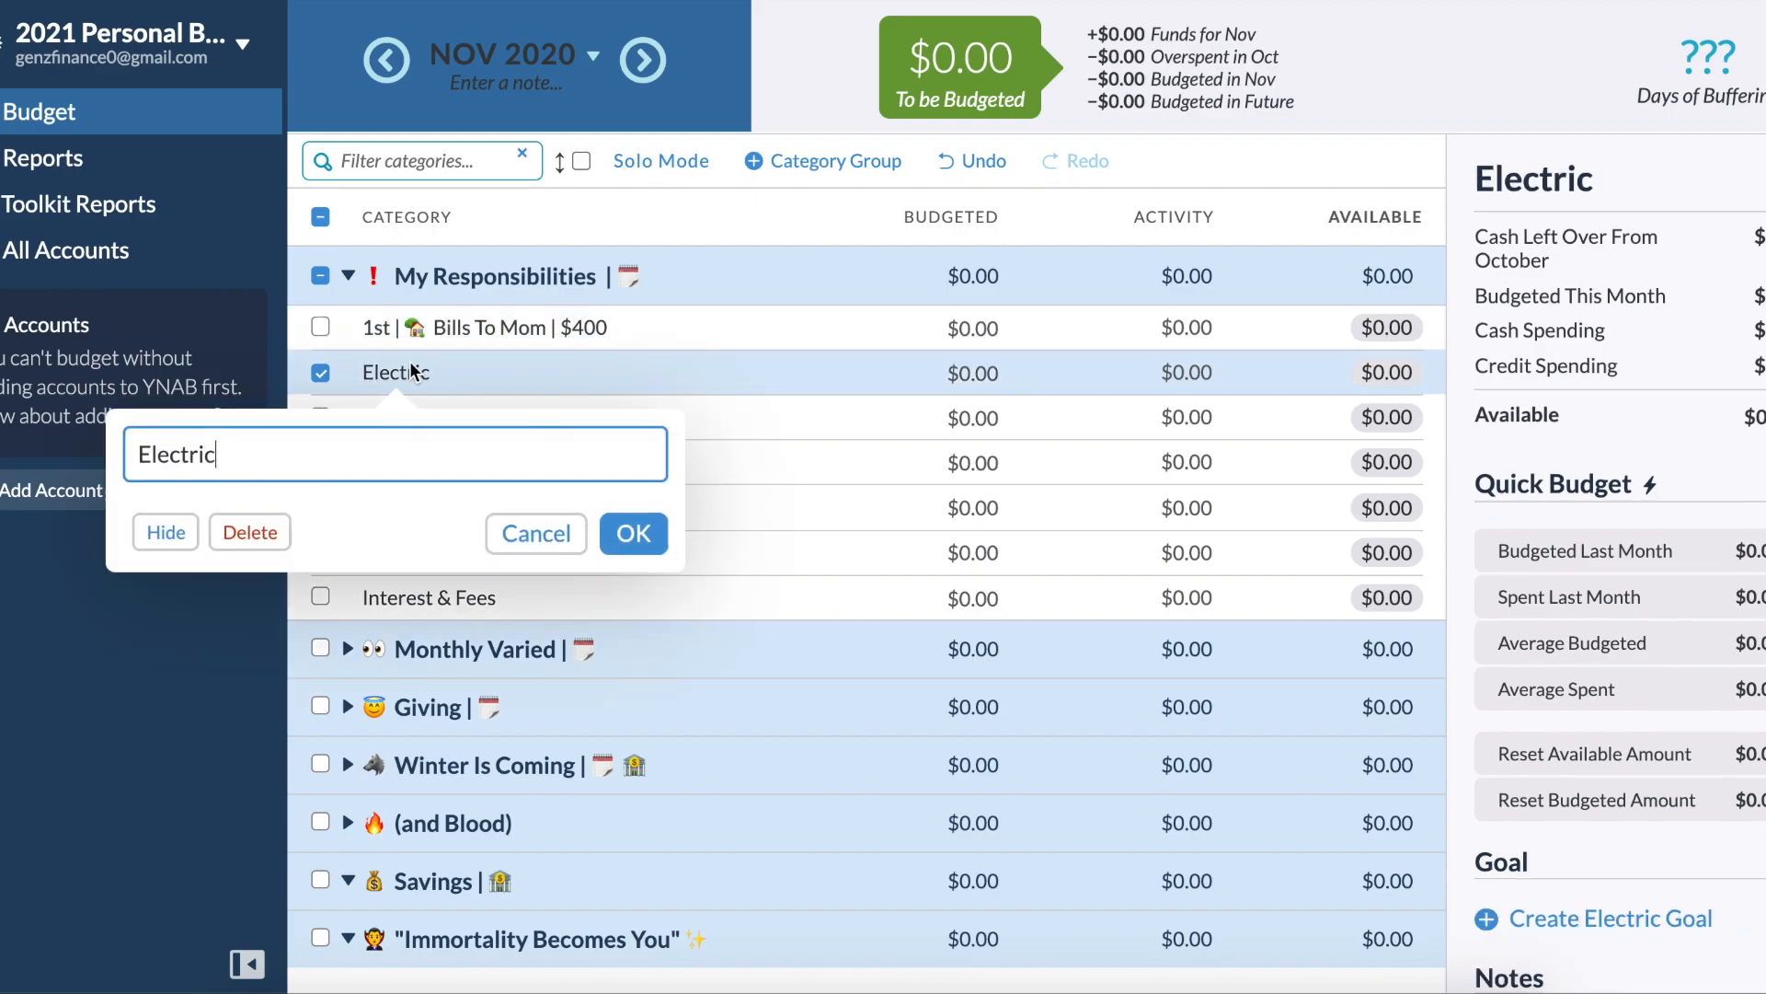
pyautogui.doubleClick(203, 451)
pyautogui.write('1st | m')
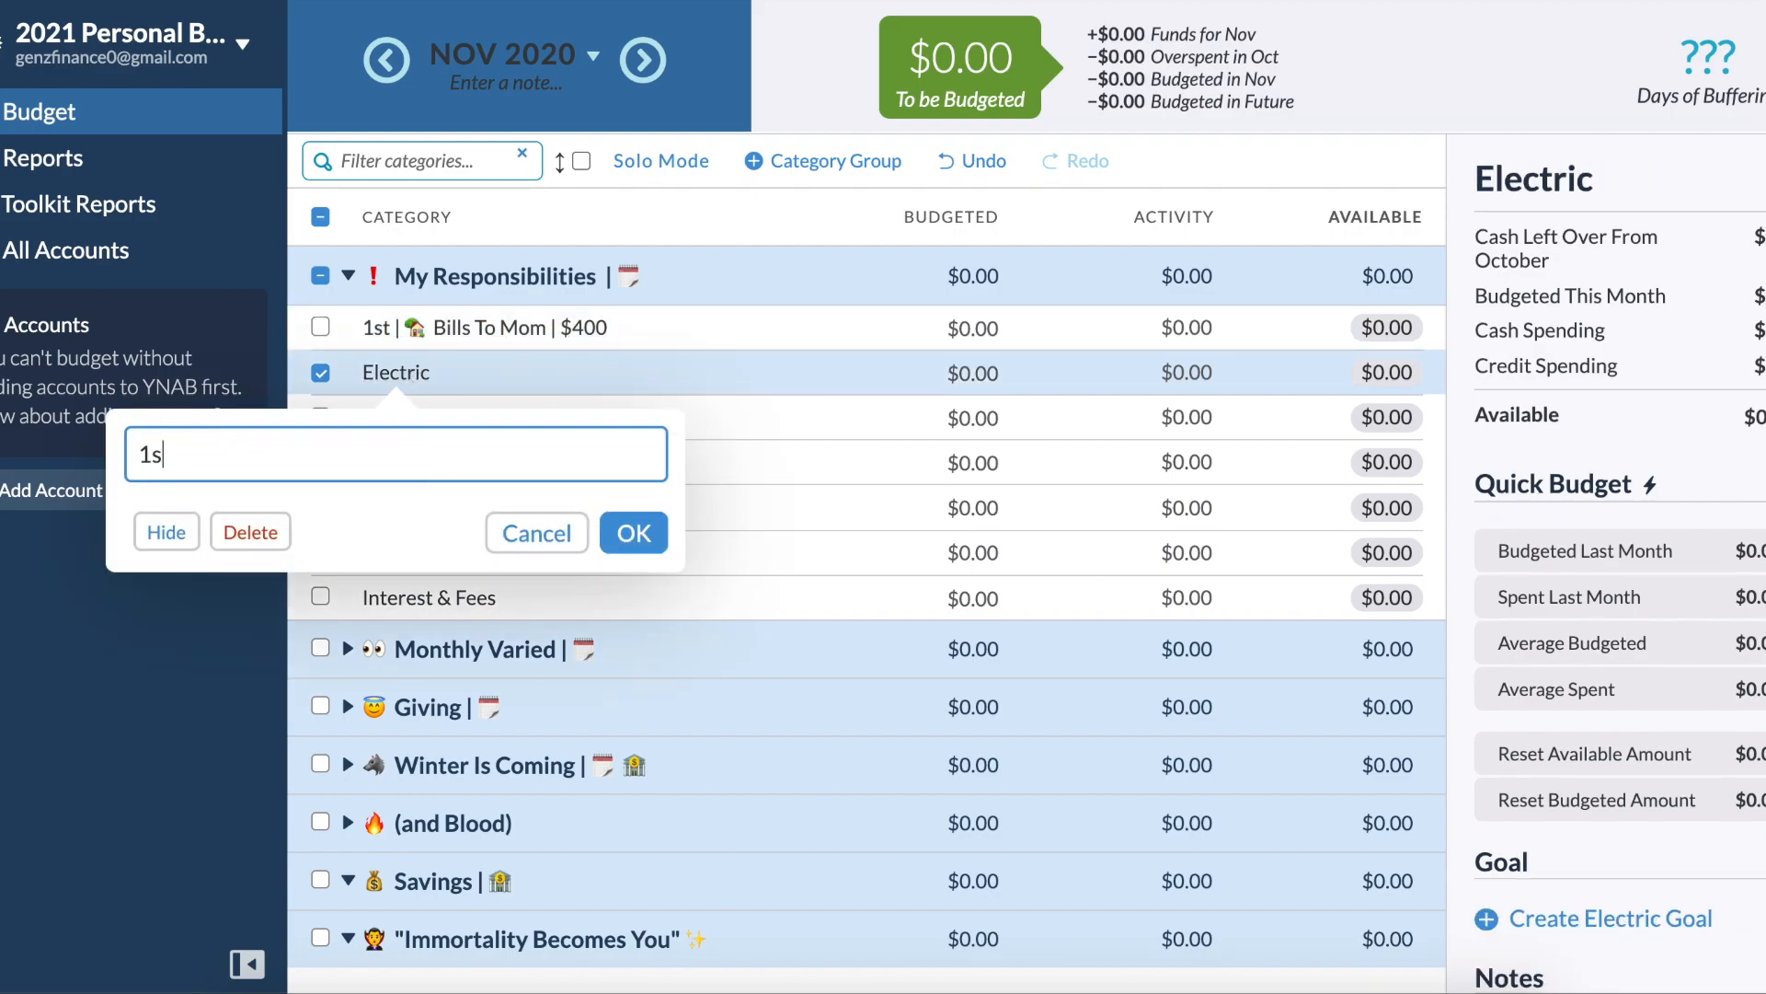
pyautogui.press('BackSpace')
pyautogui.write('Monthly Subs | $10.98')
pyautogui.click(191, 454)
pyautogui.press('ctrl+super+space')
pyautogui.write('apple')
pyautogui.click(123, 556)
pyautogui.click(635, 536)
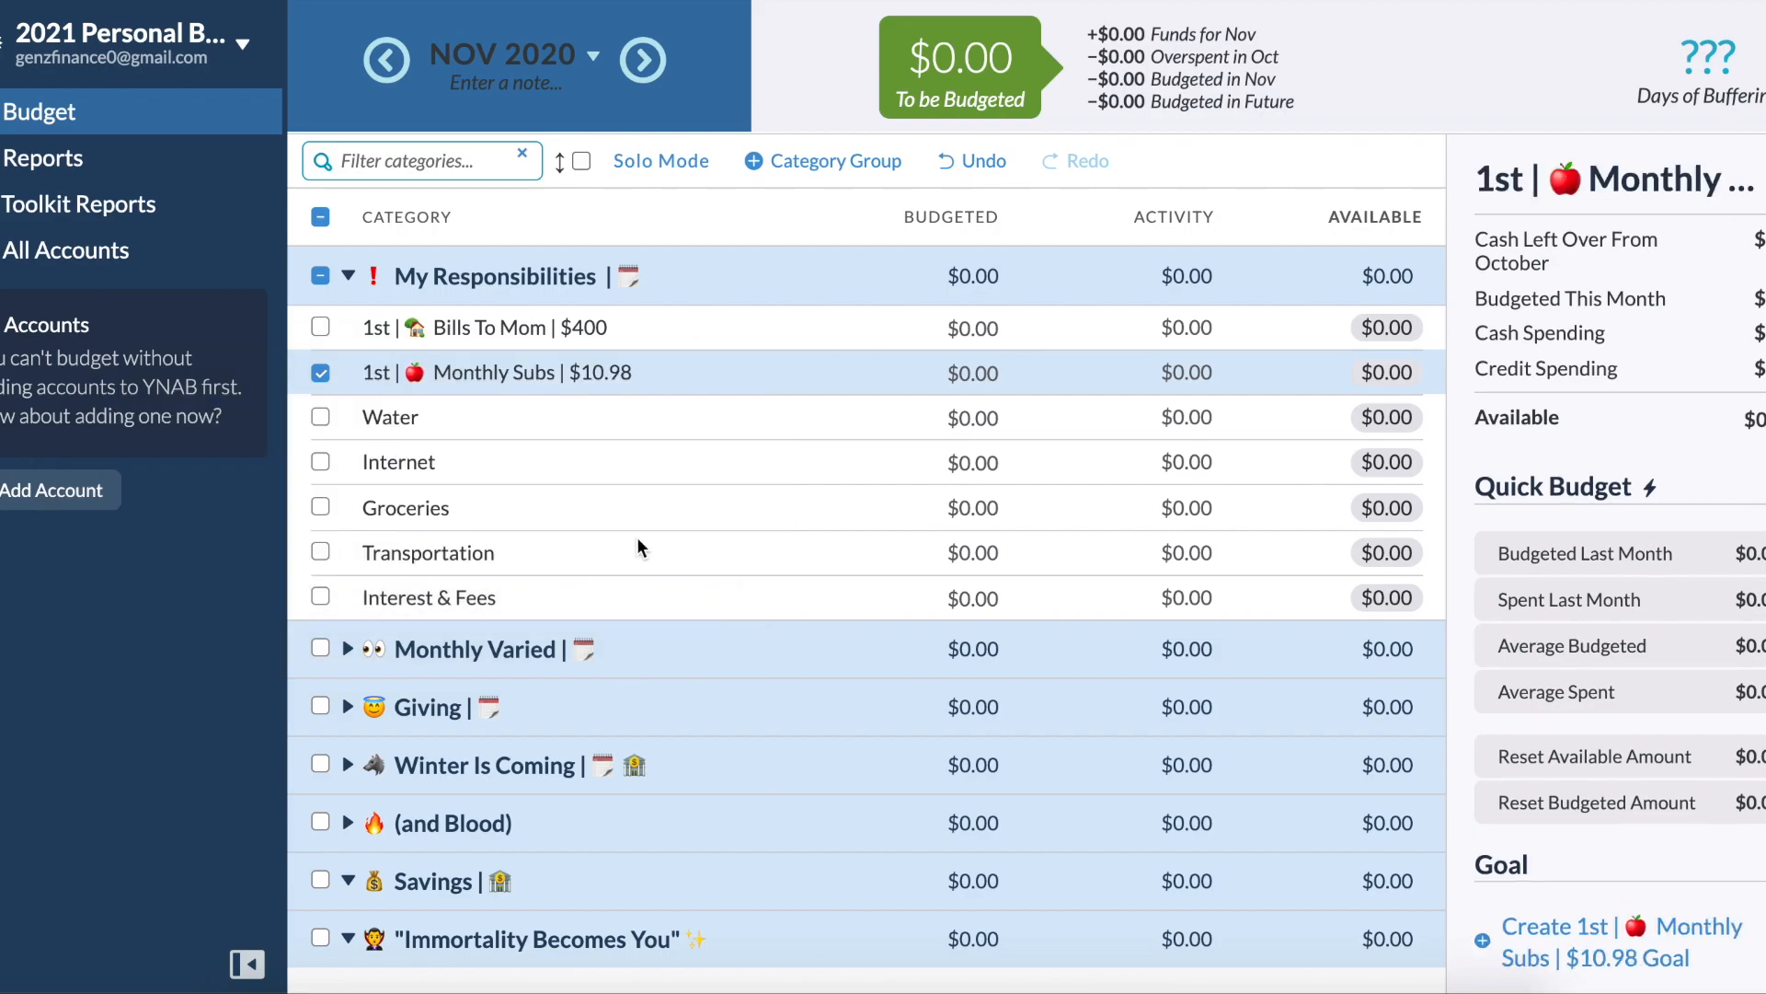
# Copy the Monthly Subs category's full name into the Water category's name and change "Monthly" to "Annual".
pyautogui.click(386, 376)
pyautogui.press('super+a')
pyautogui.press('super+c')
pyautogui.click(722, 530)
pyautogui.click(379, 419)
pyautogui.press('super+a')
pyautogui.press('super+v')
pyautogui.doubleClick(245, 503)
pyautogui.write('Annual')
# Finish the Water category's new name as "1st | ⏰ Annual Subs | $23.49", swapping in an alarm clock emoji, and clear the selection.
pyautogui.click(205, 504)
pyautogui.press('BackSpace')
pyautogui.press('ctrl+super+space')
pyautogui.write('clock')
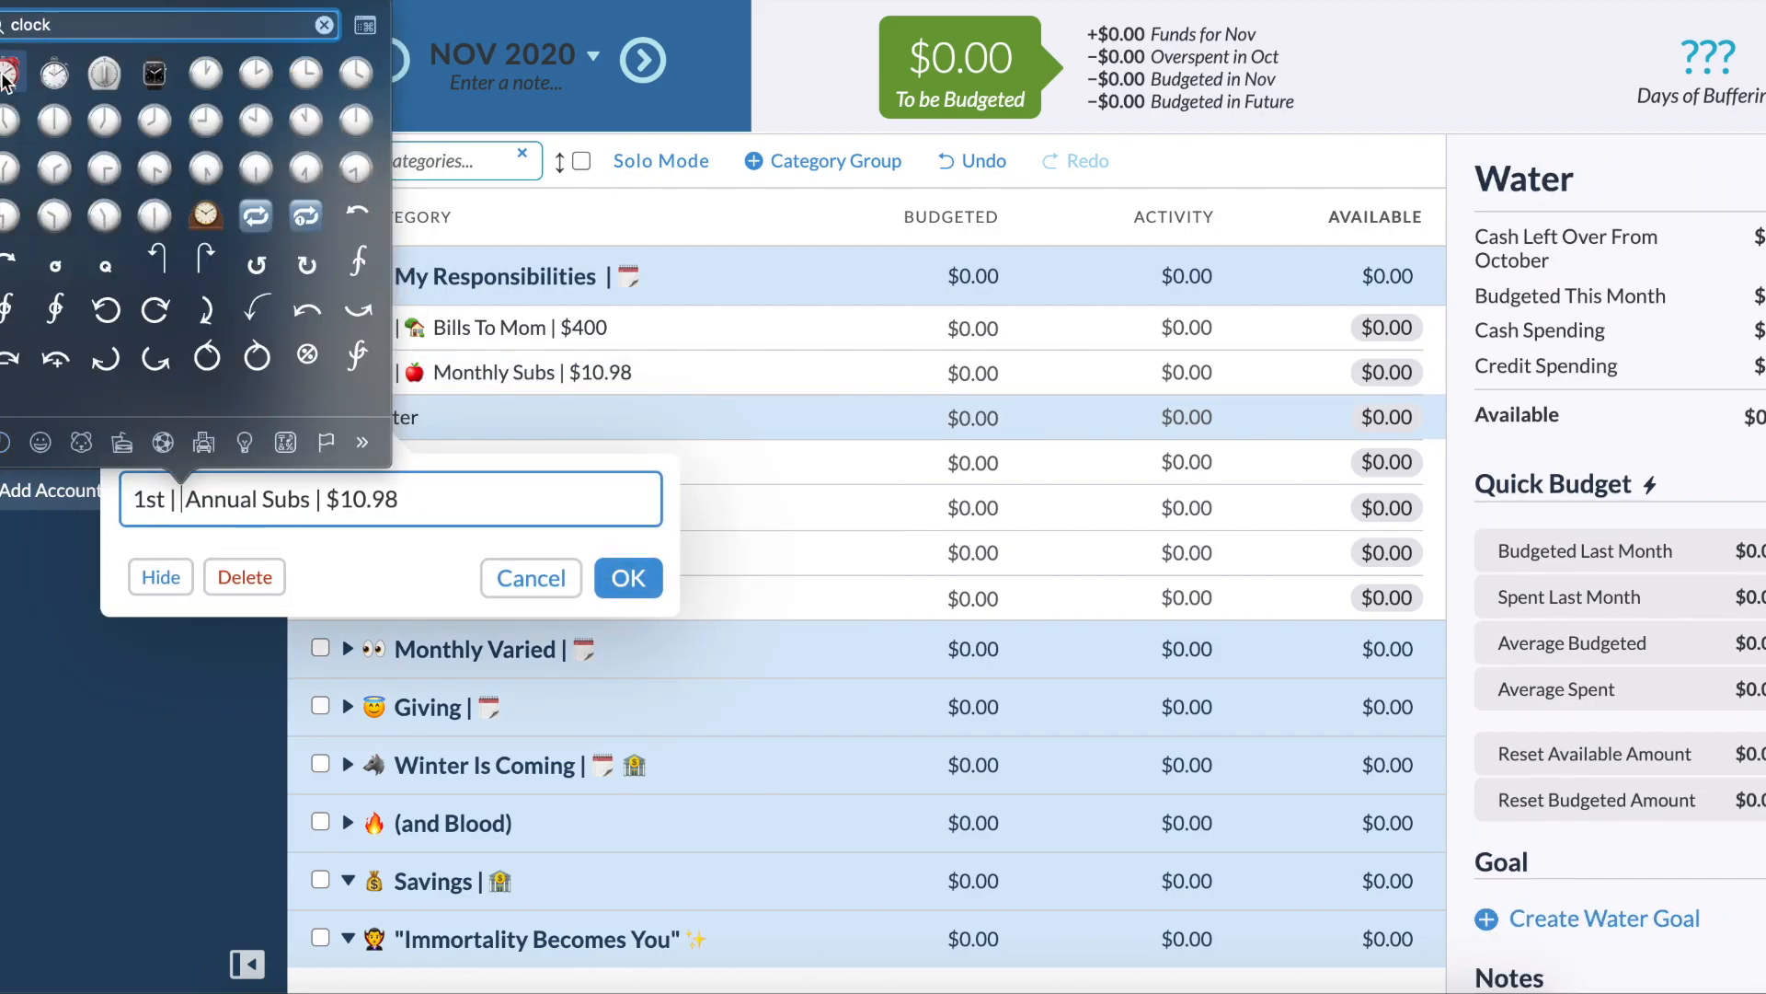
pyautogui.click(7, 76)
pyautogui.doubleClick(399, 495)
pyautogui.write('23.49')
pyautogui.click(628, 577)
pyautogui.click(320, 416)
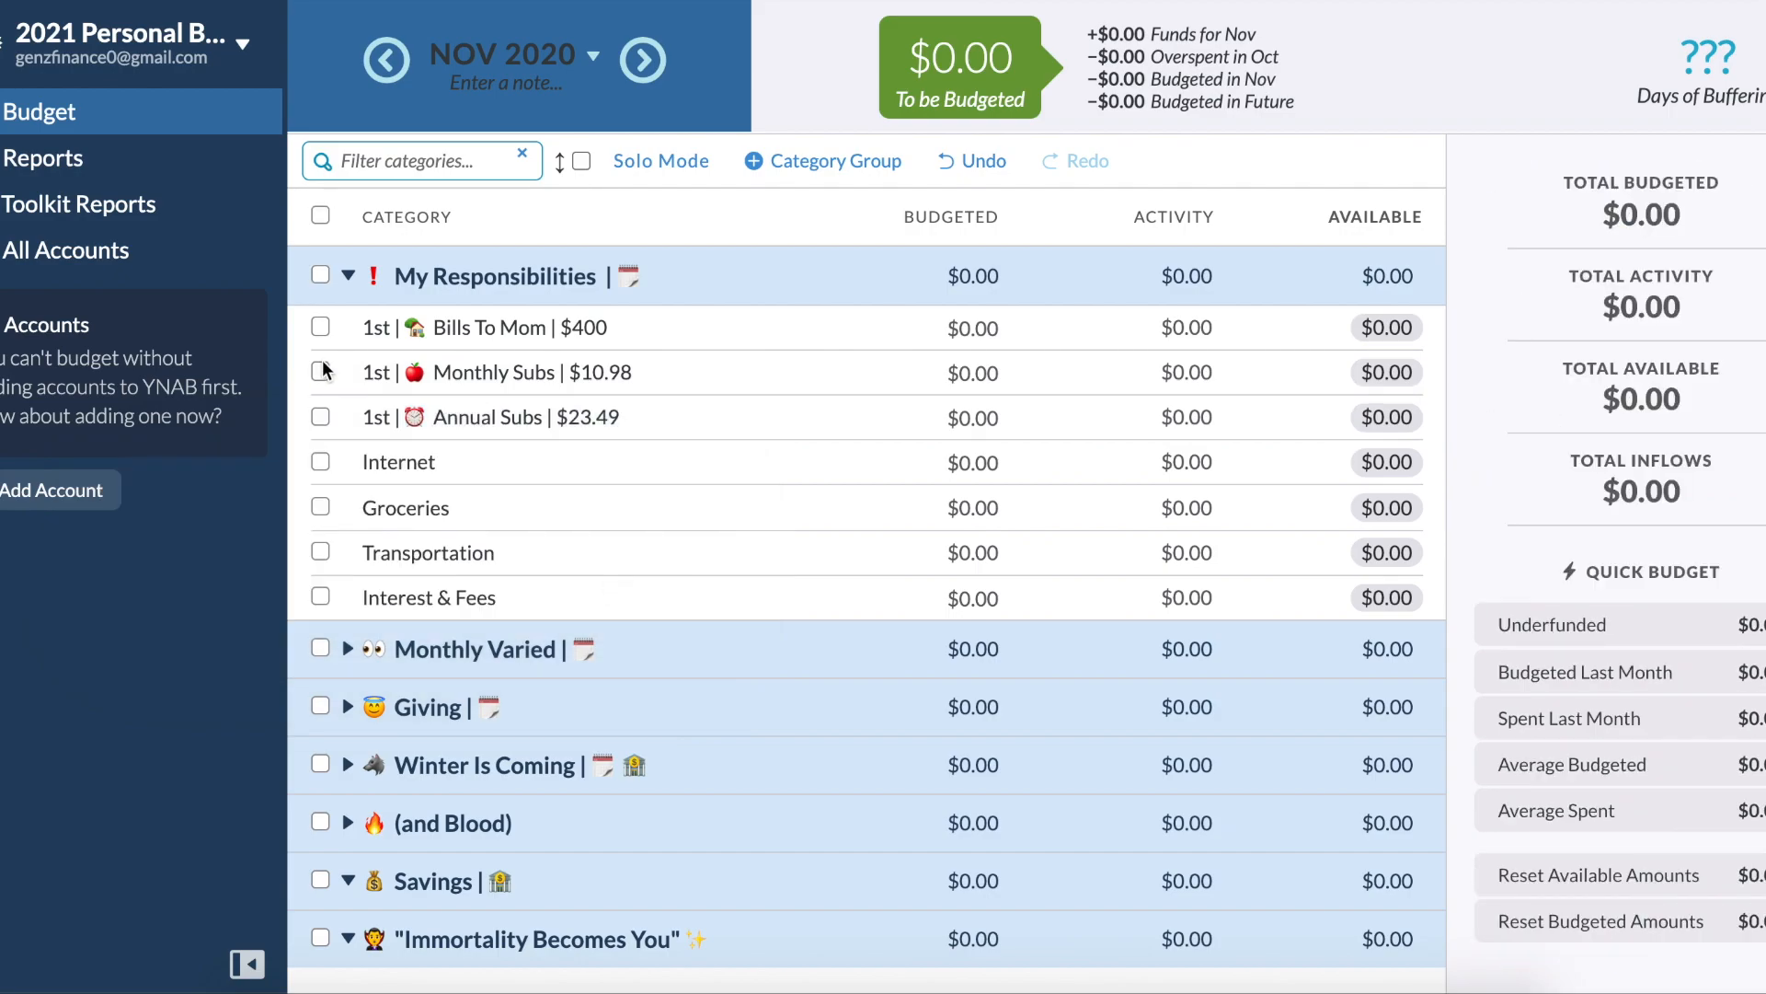
# Select and clear the Bills To Mom category, and select the Monthly Subs and Annual Subs categories together.
pyautogui.click(319, 328)
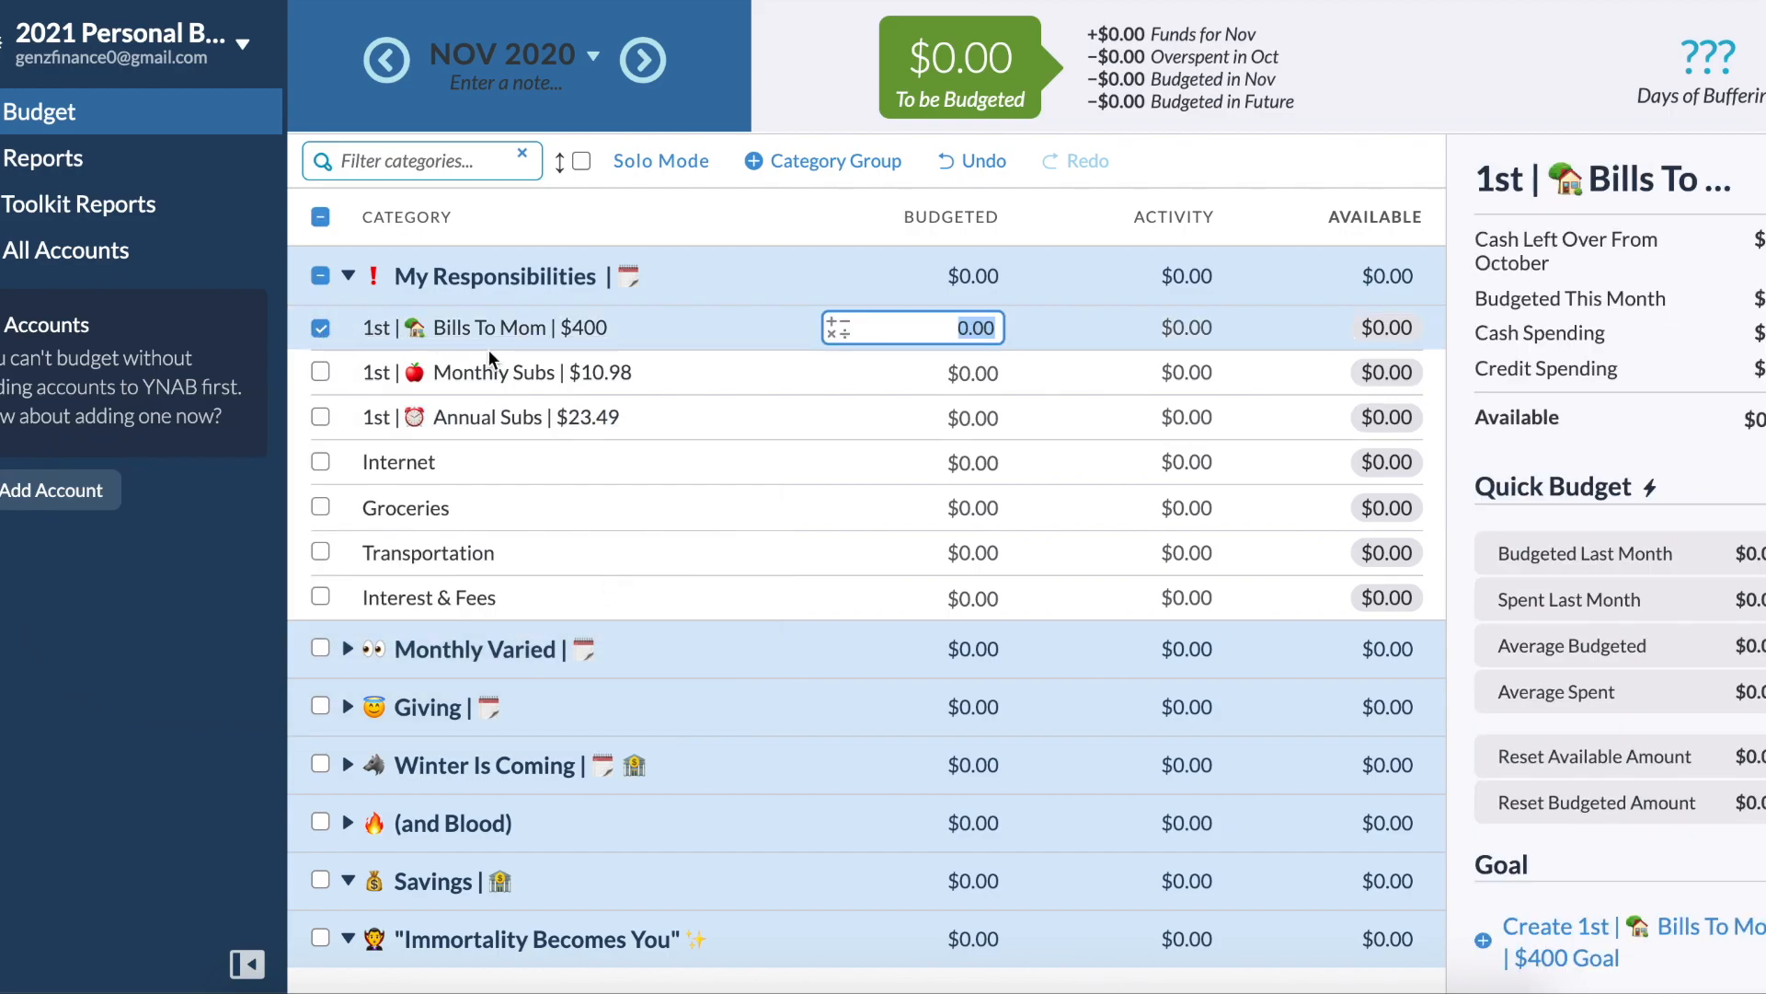
pyautogui.click(316, 330)
pyautogui.click(319, 329)
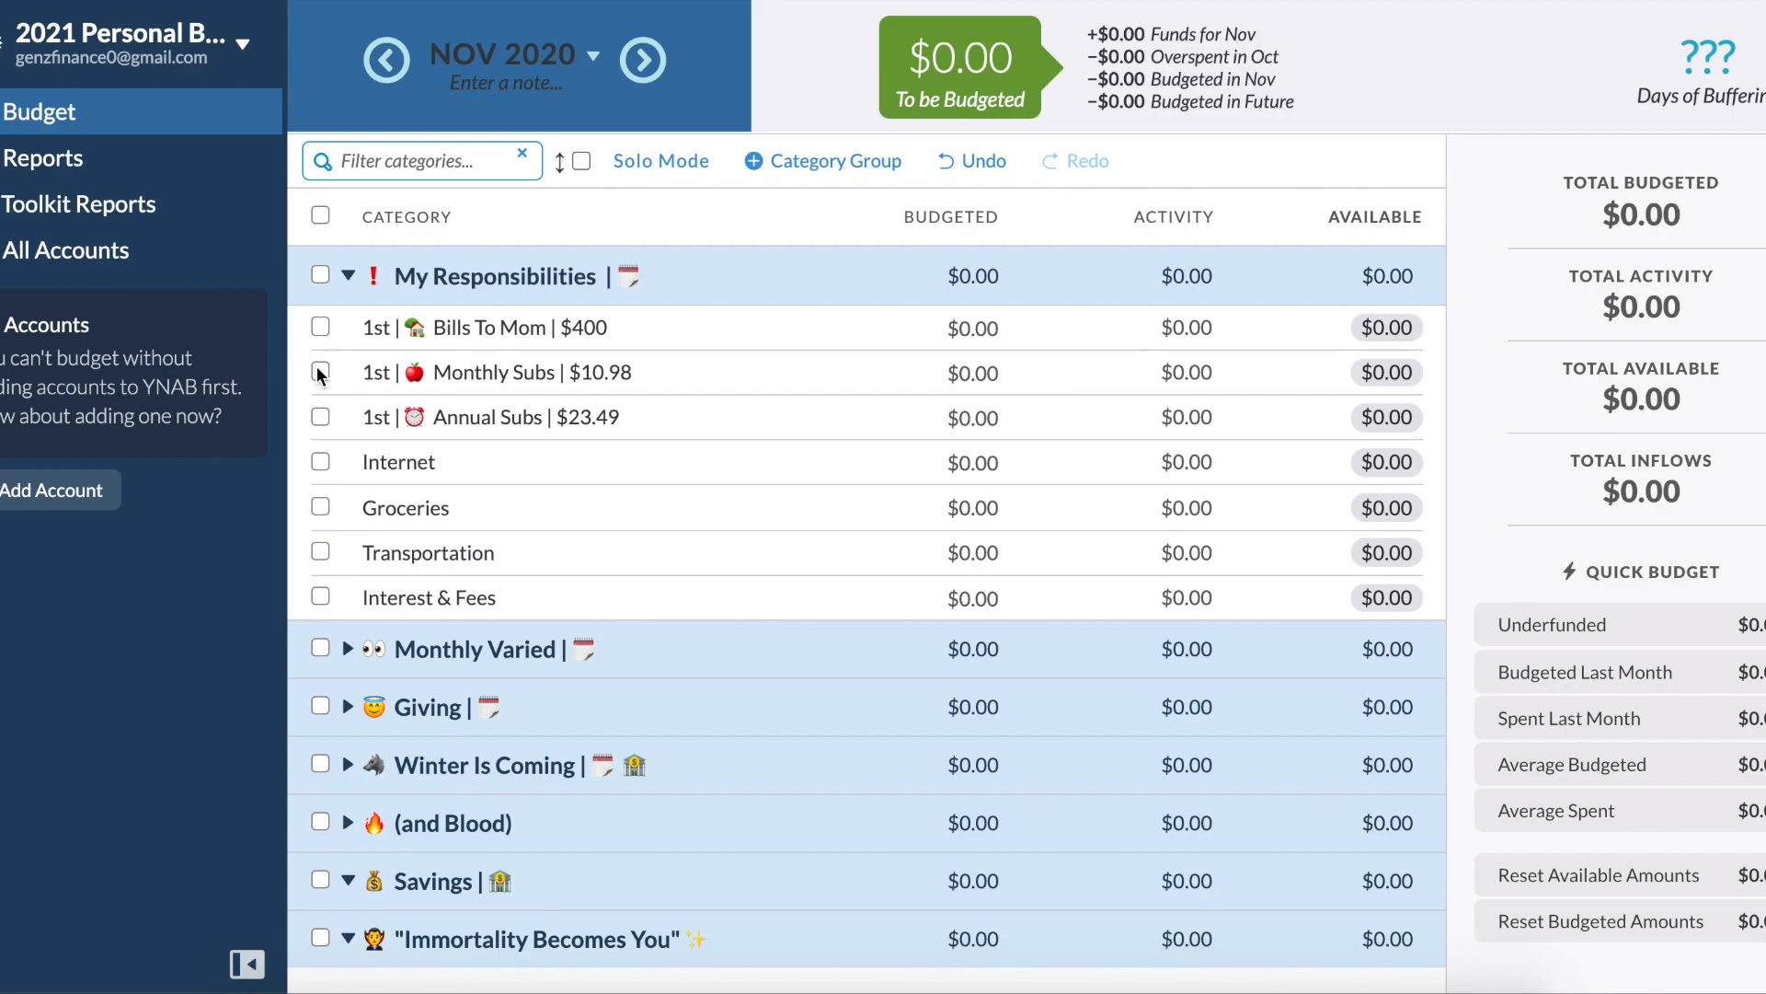
pyautogui.click(319, 372)
pyautogui.click(319, 417)
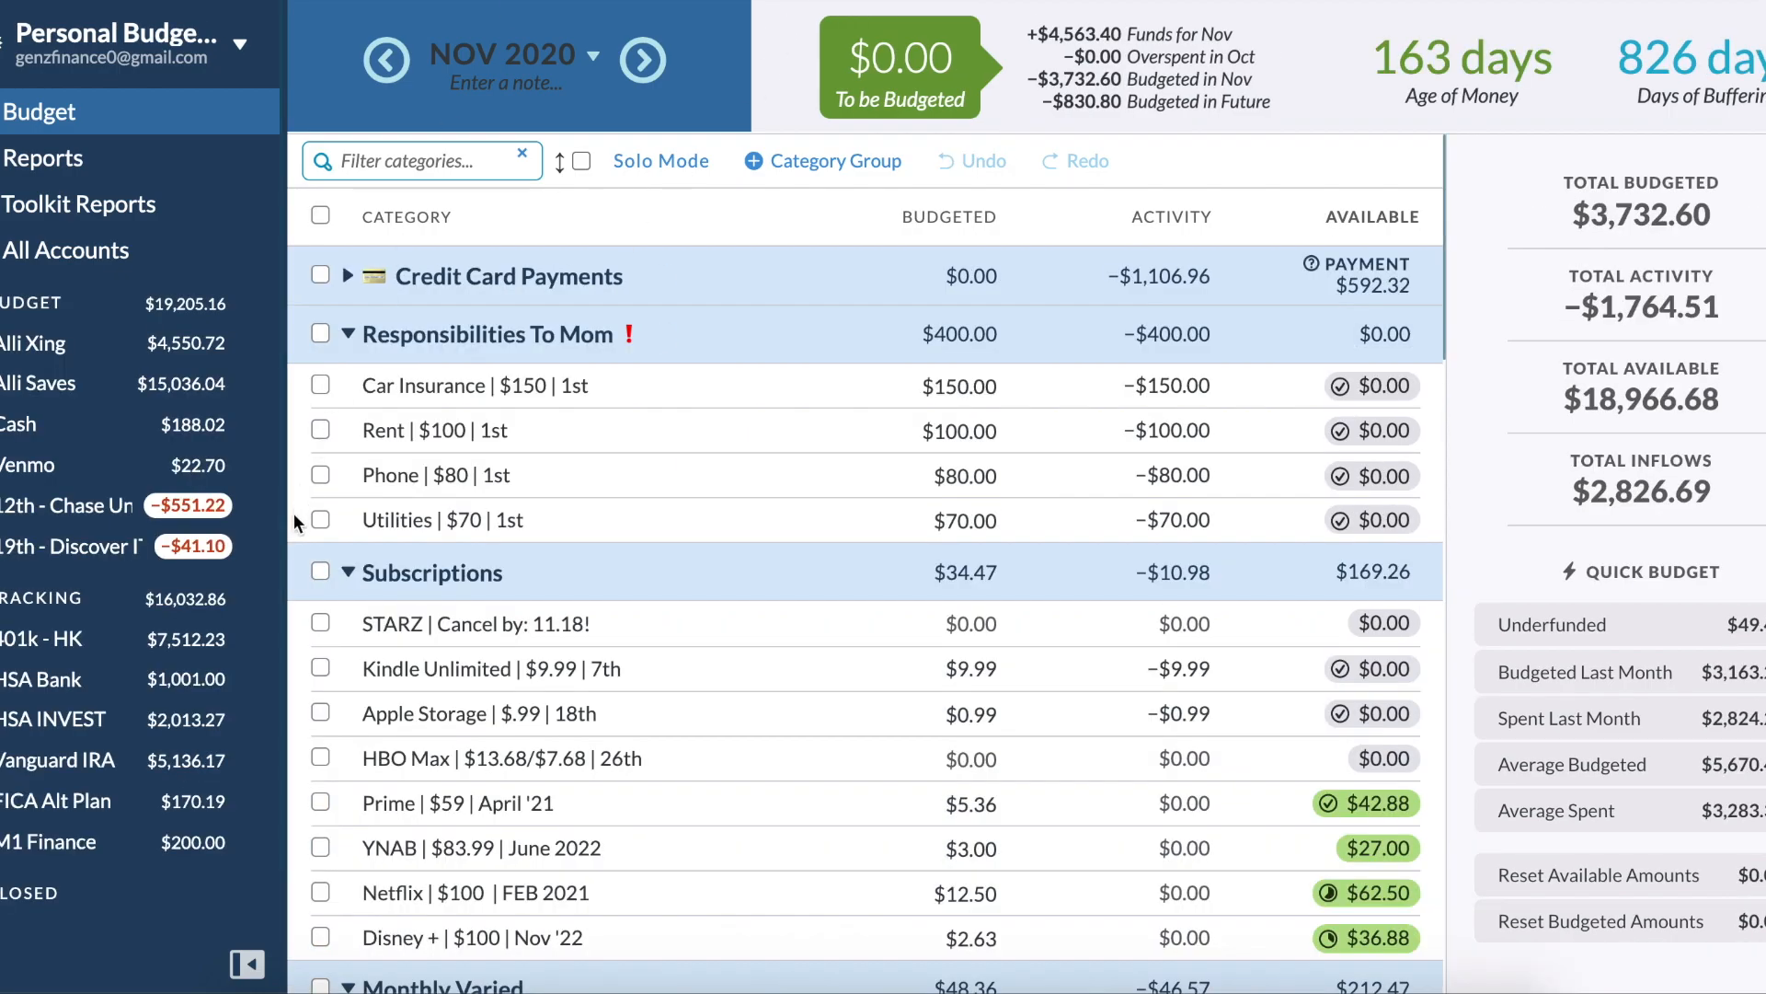
# Examine the Subscriptions group in the original personal budget and the Monthly Subs category's goal and notes in the 2021 budget.
pyautogui.click(320, 572)
pyautogui.scroll(-1, 316, 577)
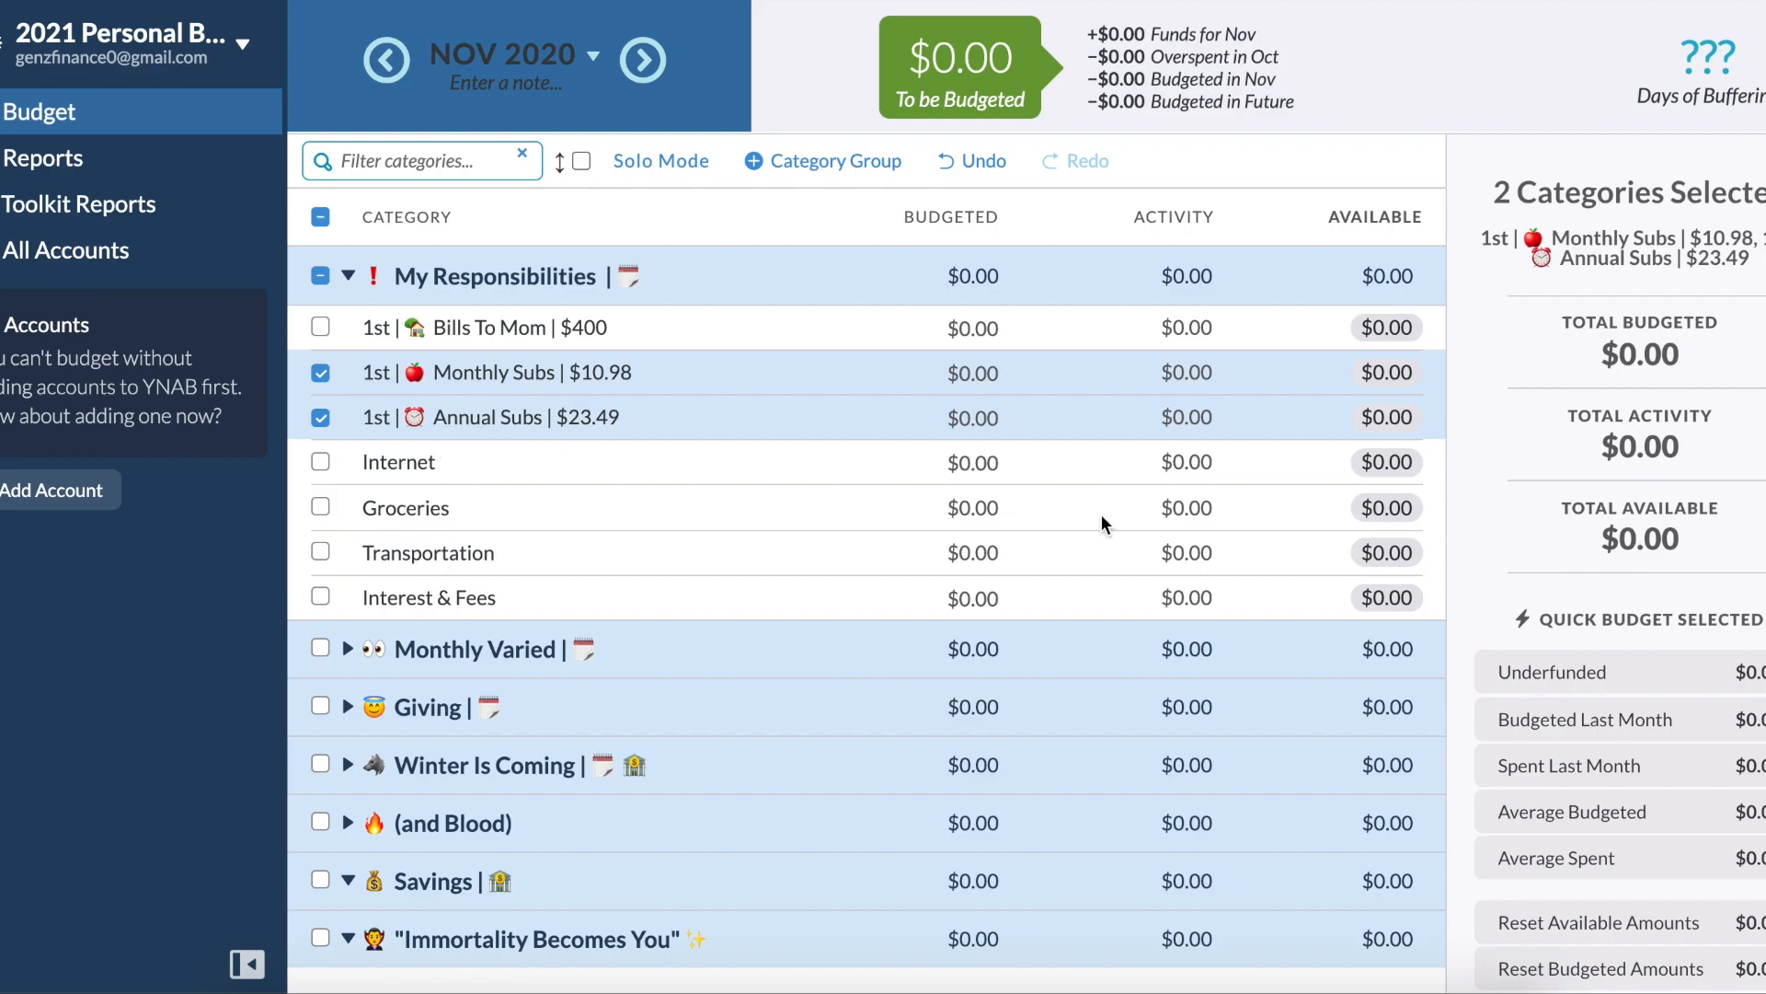
pyautogui.click(975, 372)
pyautogui.scroll(-3, 1647, 644)
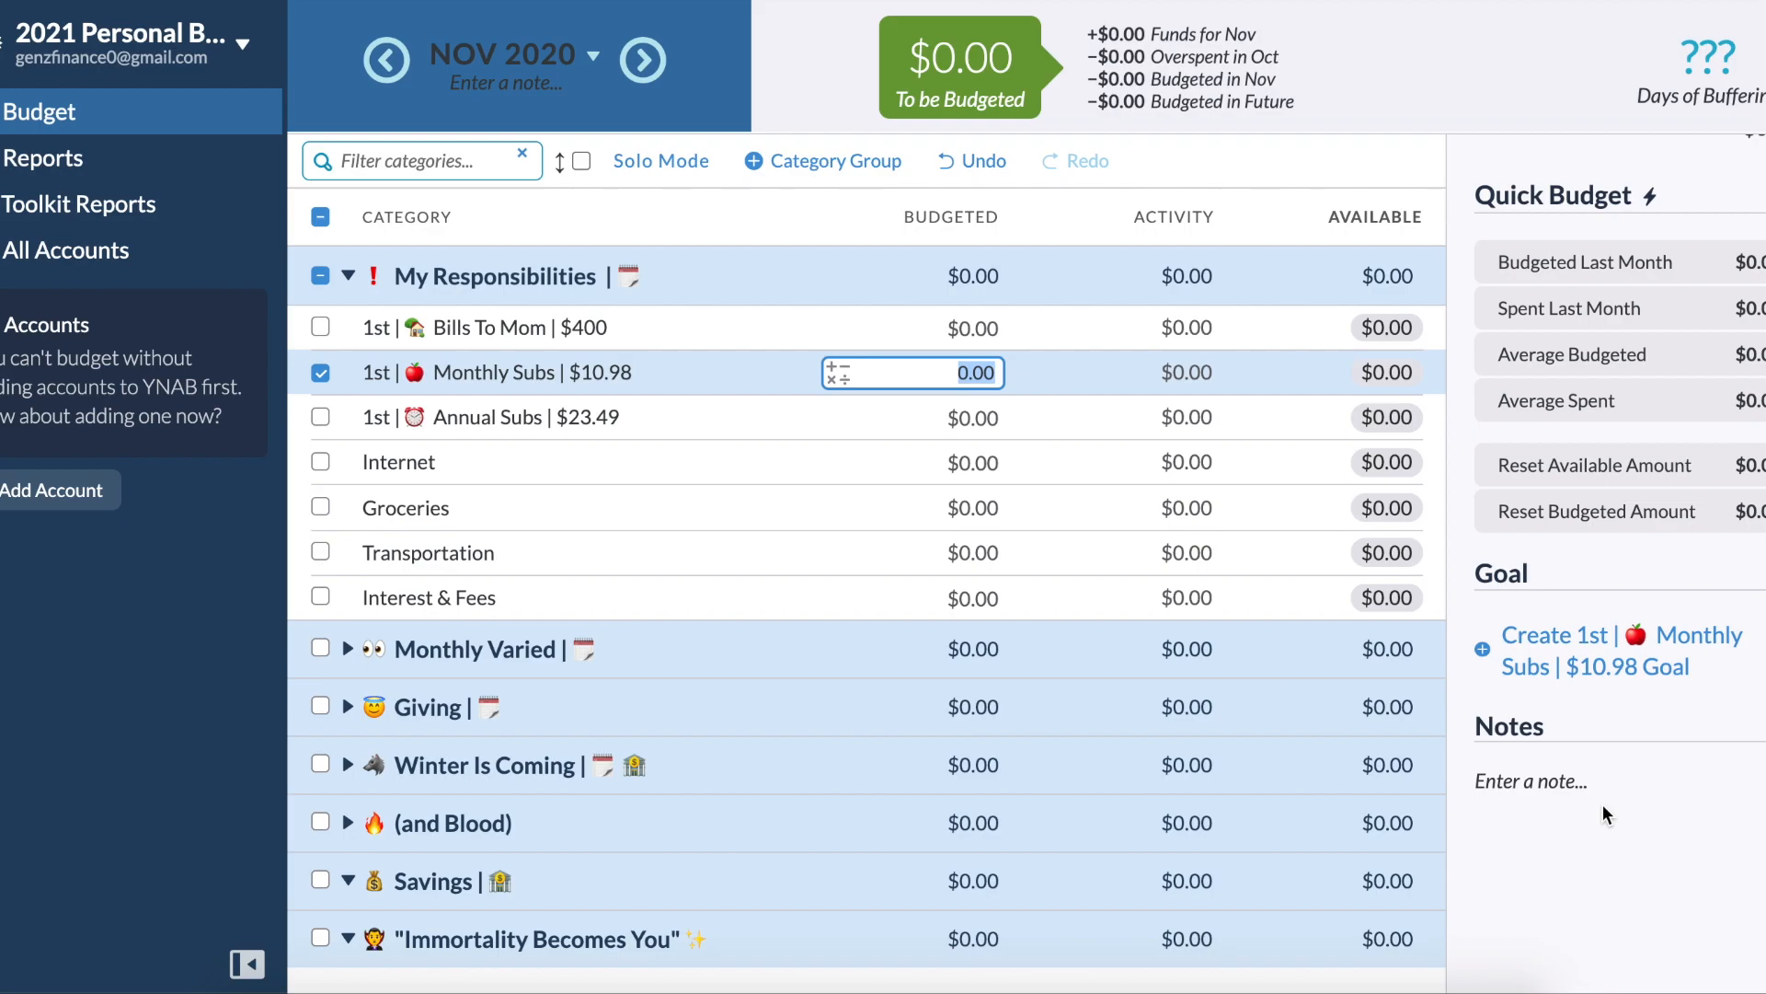
# Select the Internet, Groceries, Transportation and Interest & Fees categories under My Responsibilities.
pyautogui.press('Escape')
pyautogui.click(320, 461)
pyautogui.keyDown('shift'); pyautogui.click(321, 597); pyautogui.keyUp('shift')
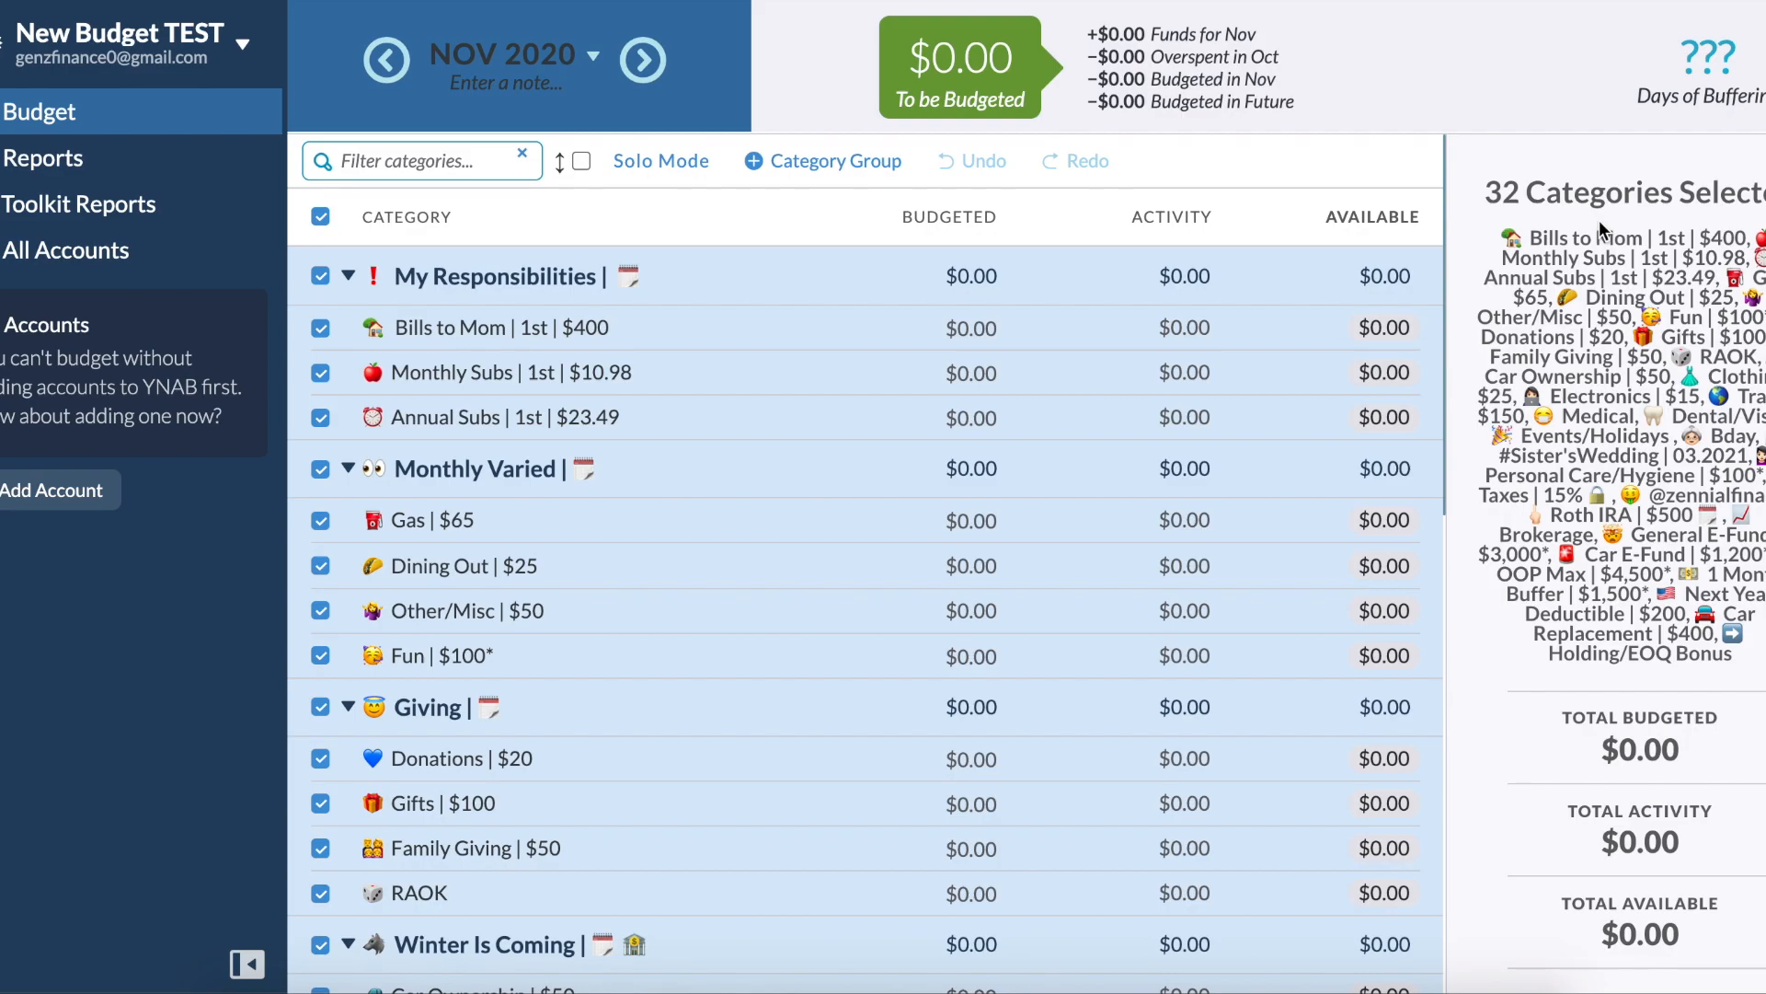
# Clear the selection in the New Budget TEST budget and review the Donations, Gifts, Family Giving and RAOK categories under Giving.
pyautogui.click(320, 215)
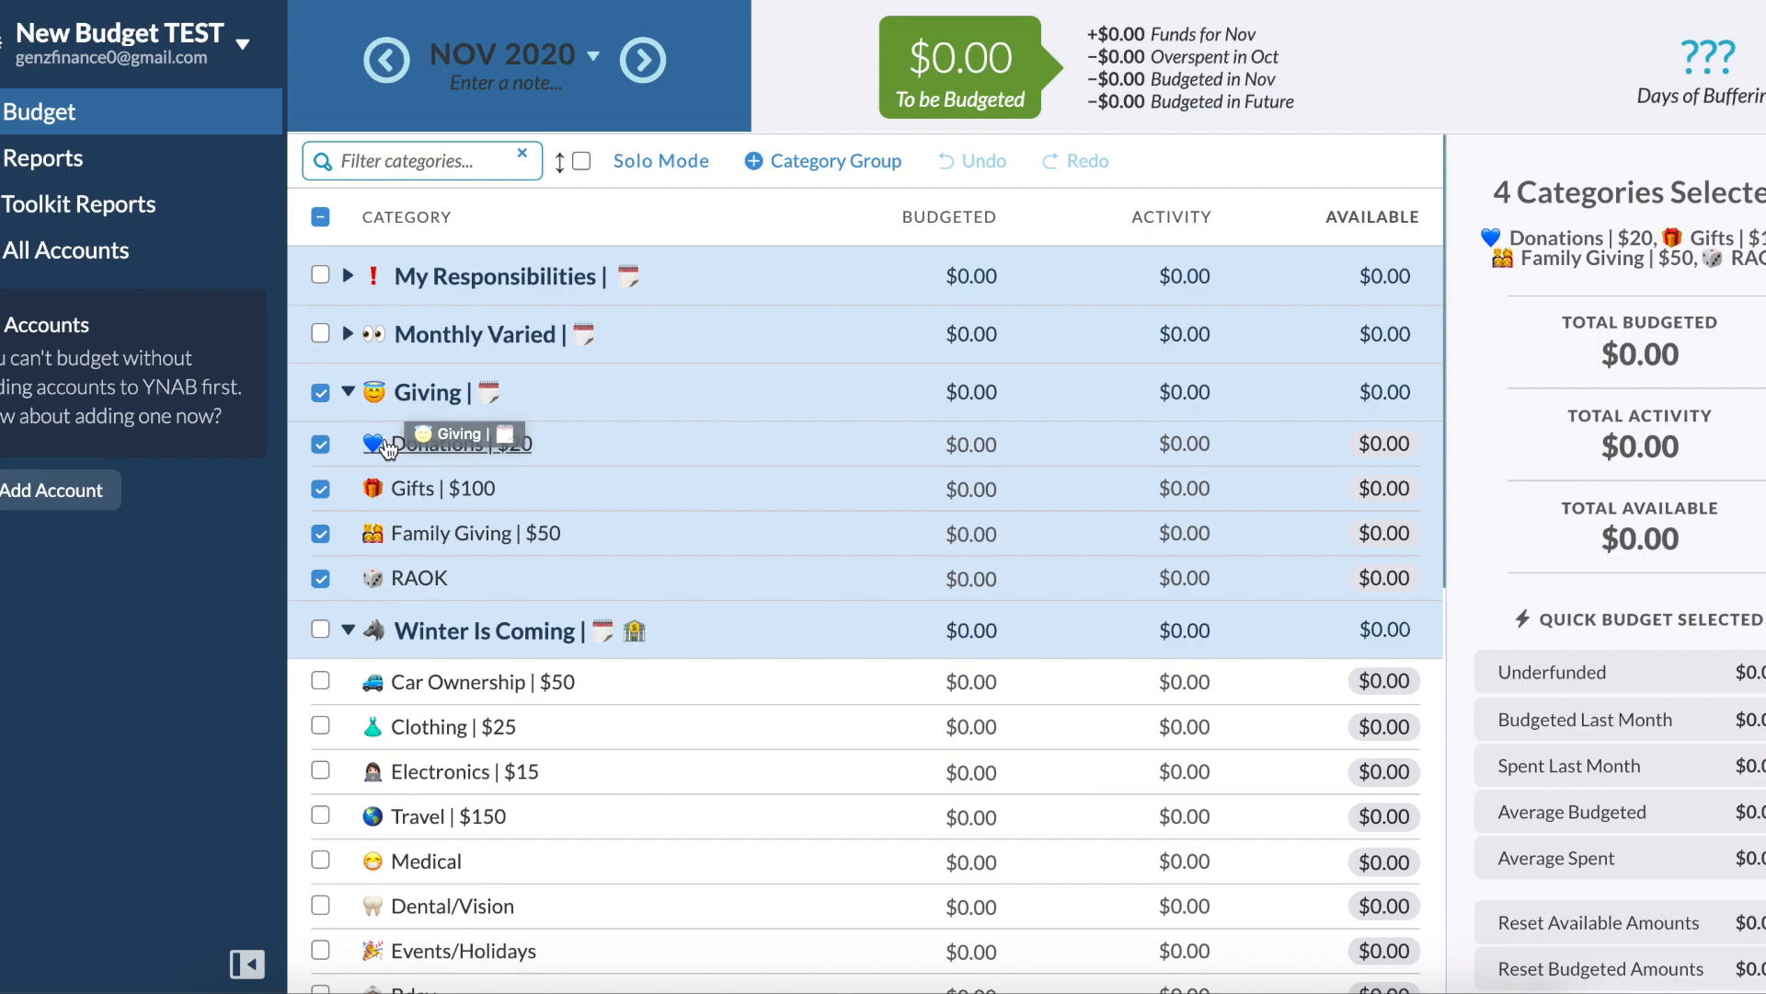
pyautogui.click(377, 446)
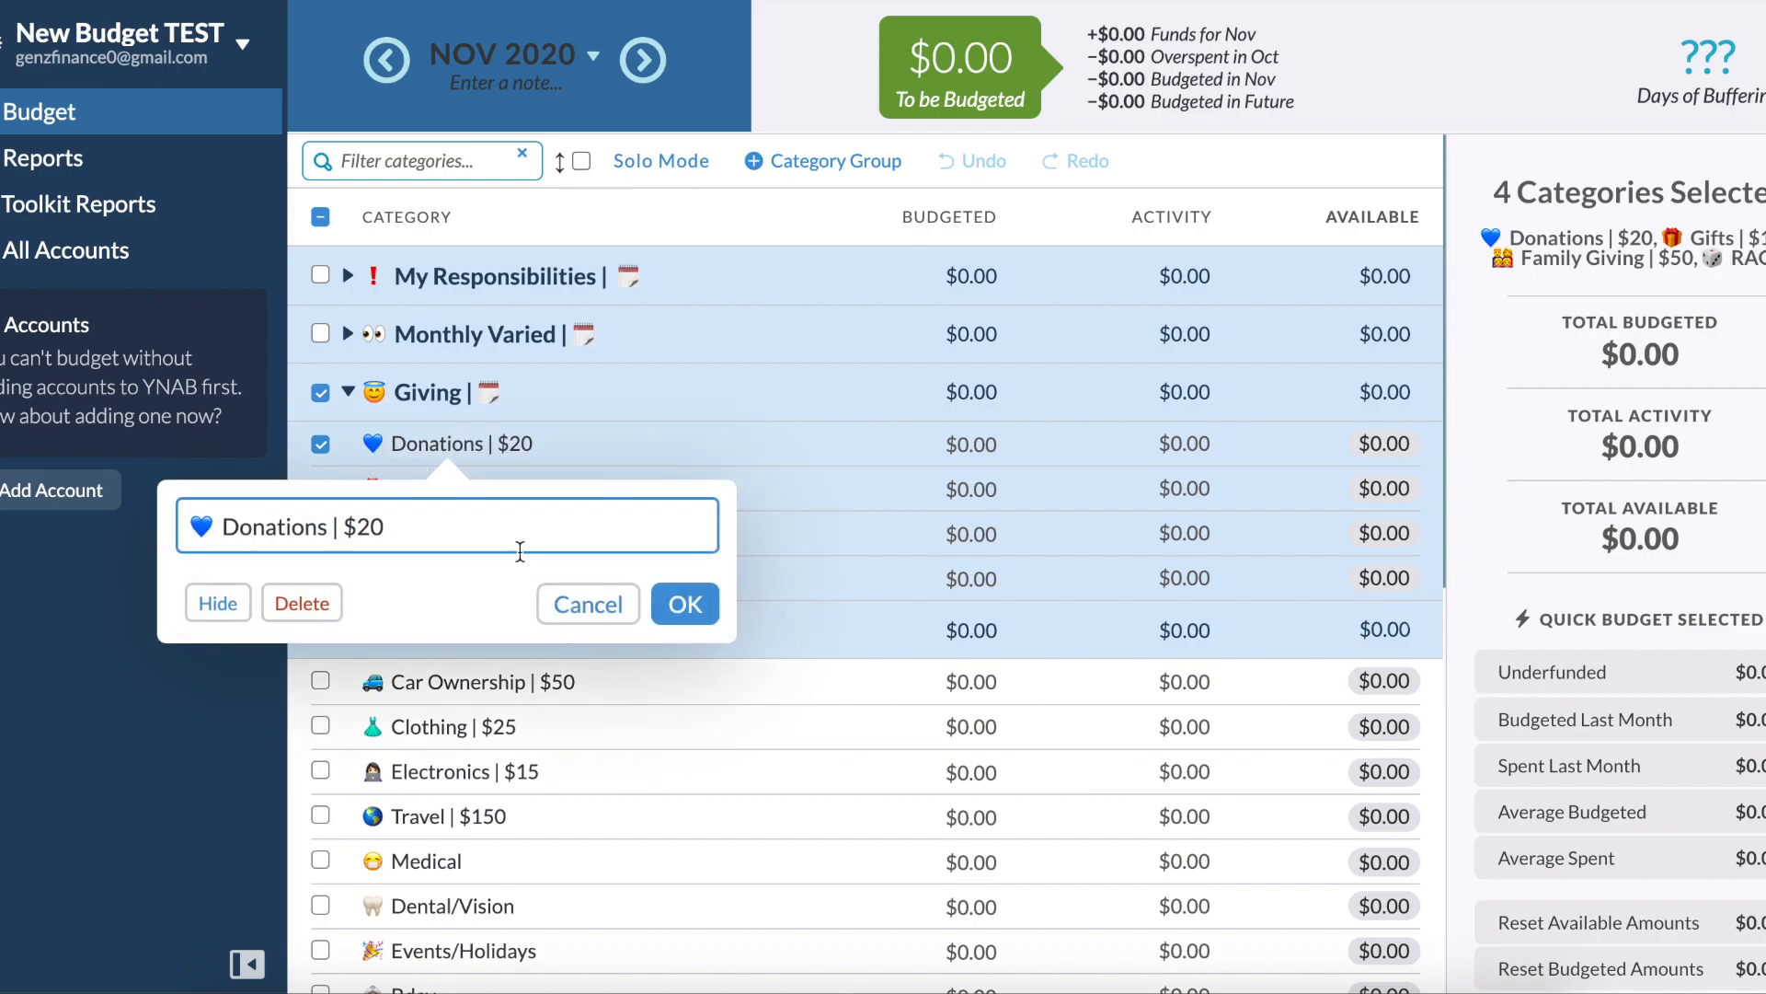
pyautogui.click(690, 605)
pyautogui.click(659, 450)
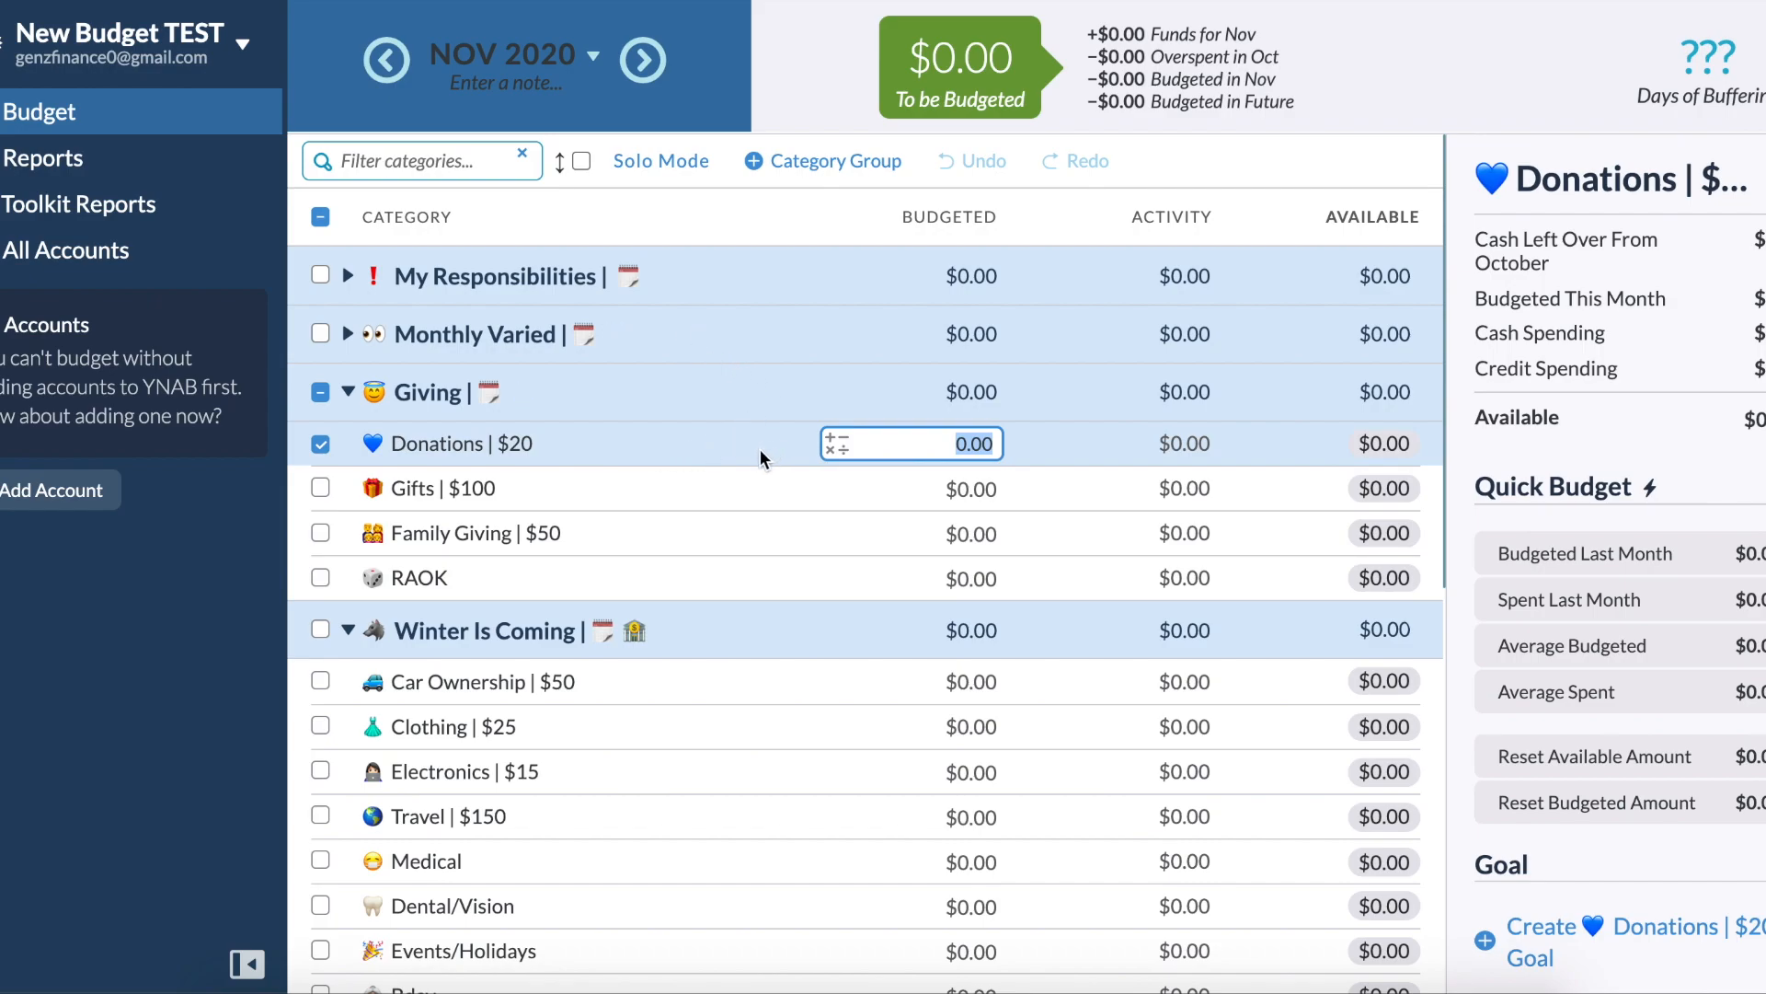
pyautogui.click(731, 493)
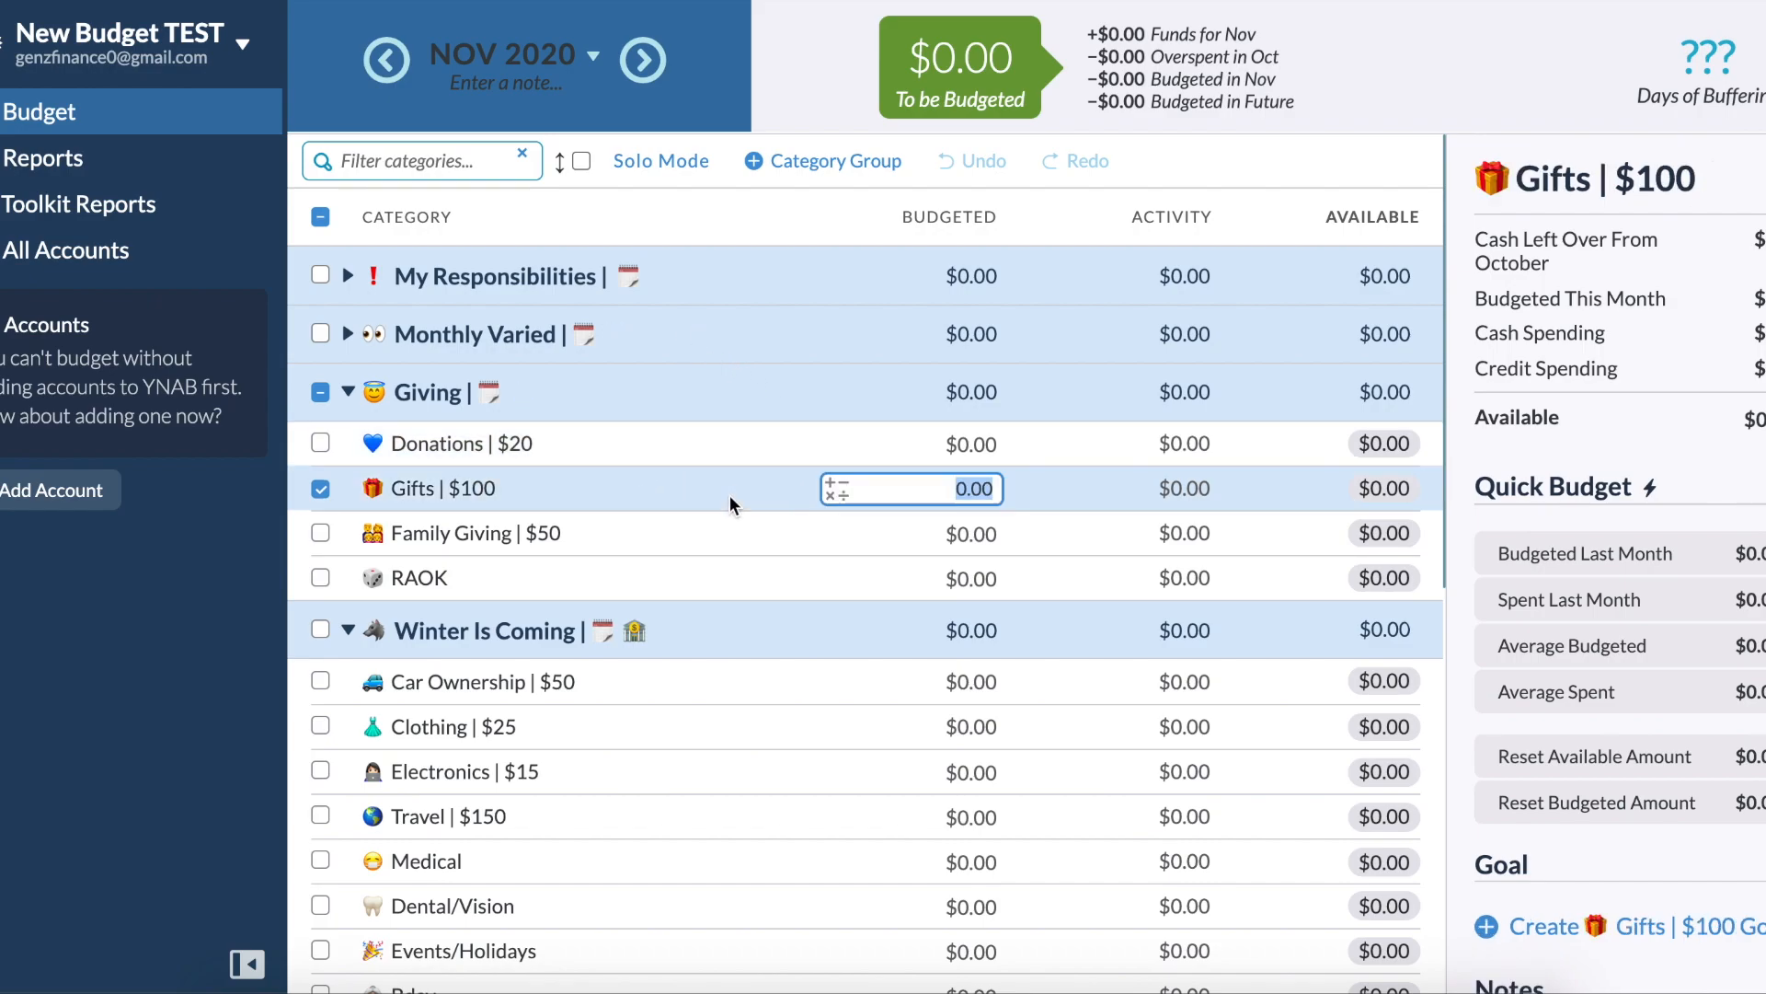
pyautogui.click(727, 527)
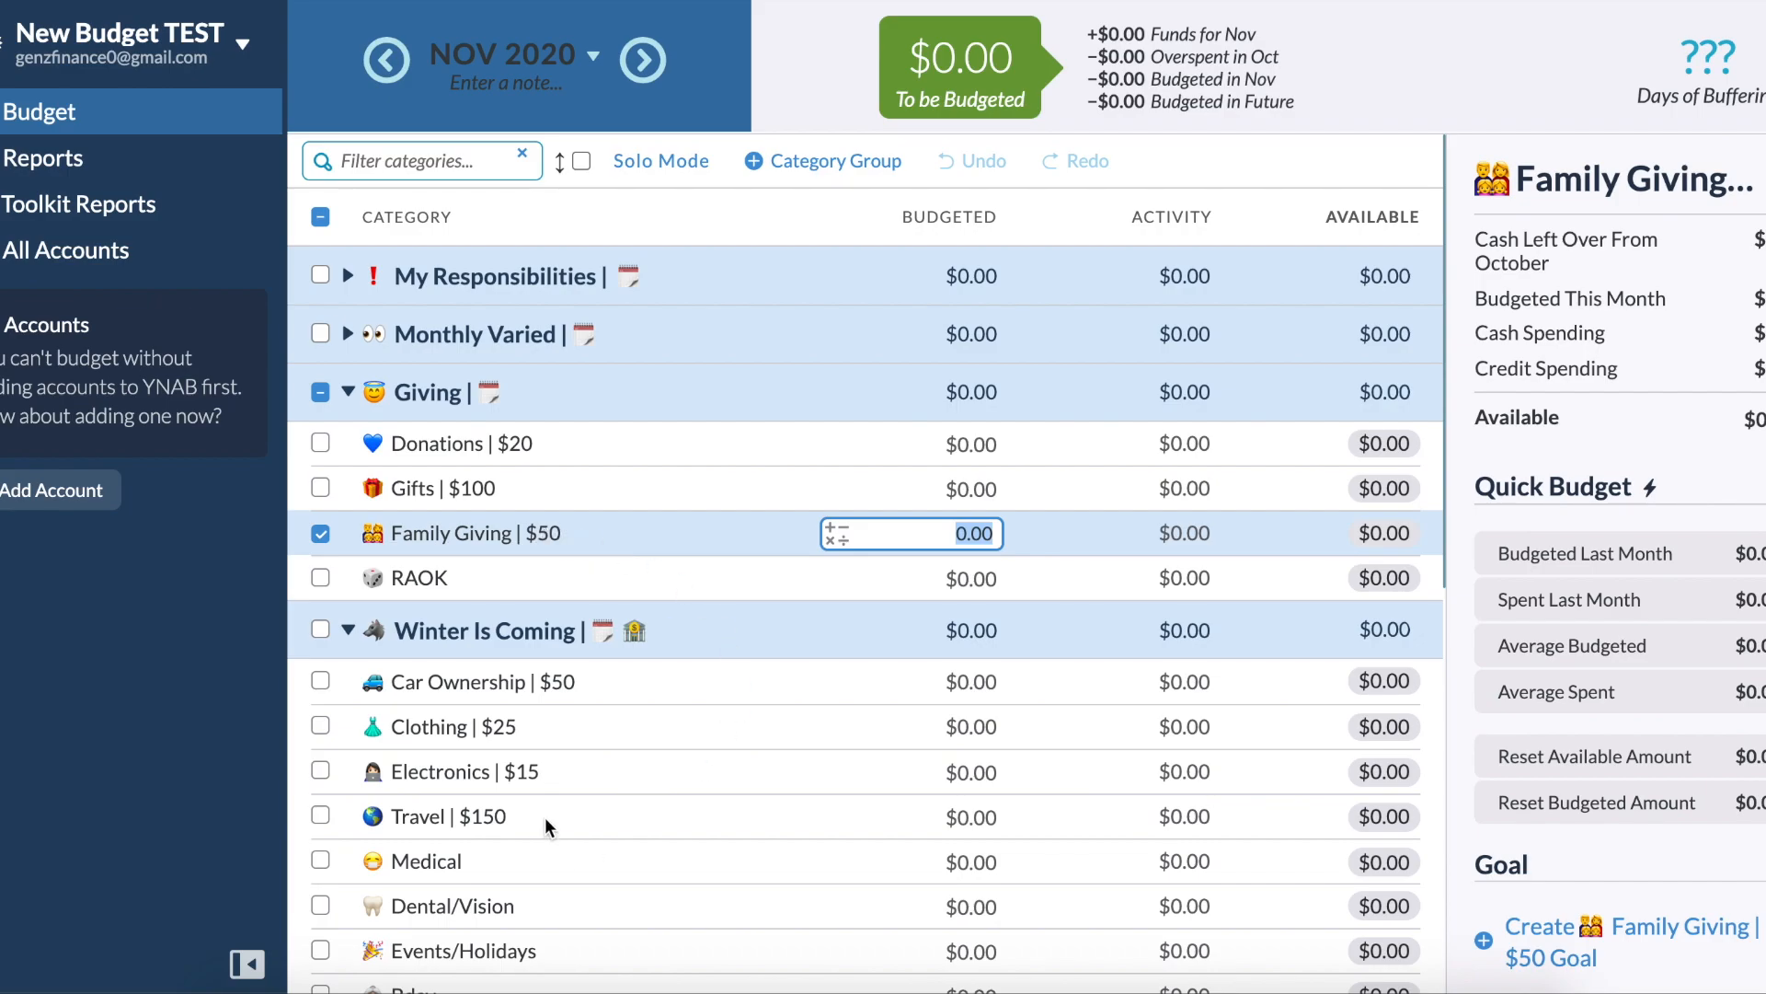
pyautogui.click(604, 576)
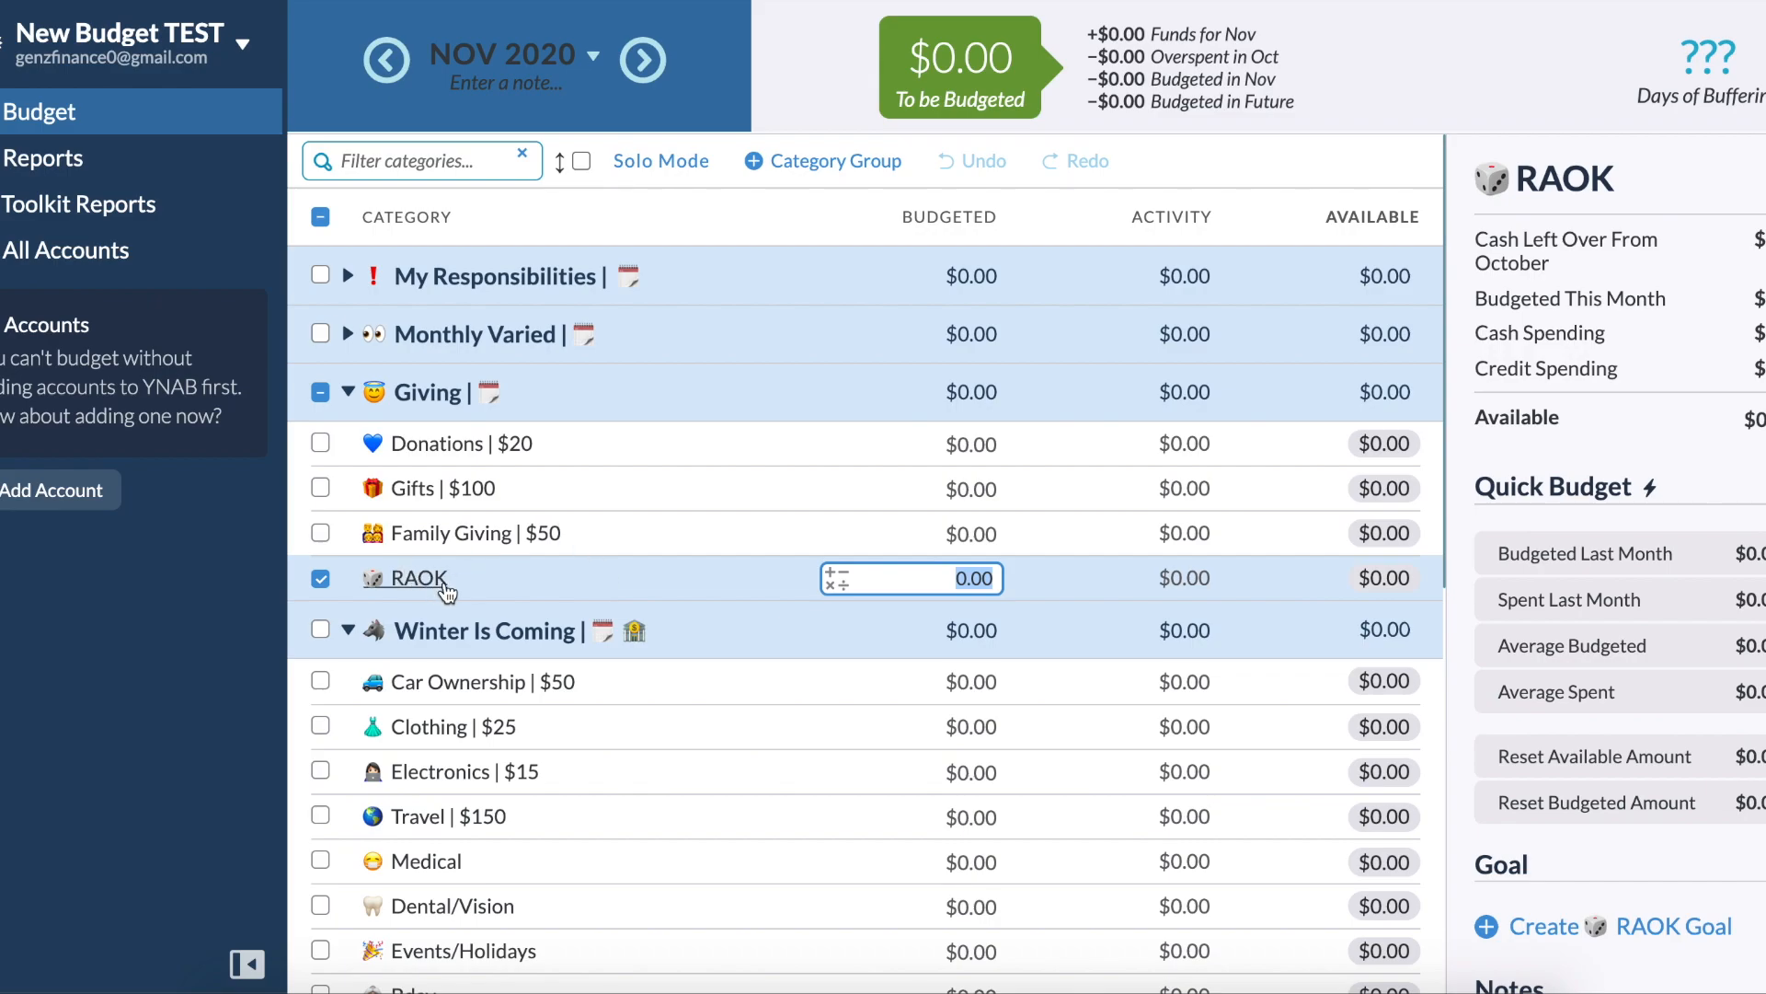
pyautogui.click(571, 458)
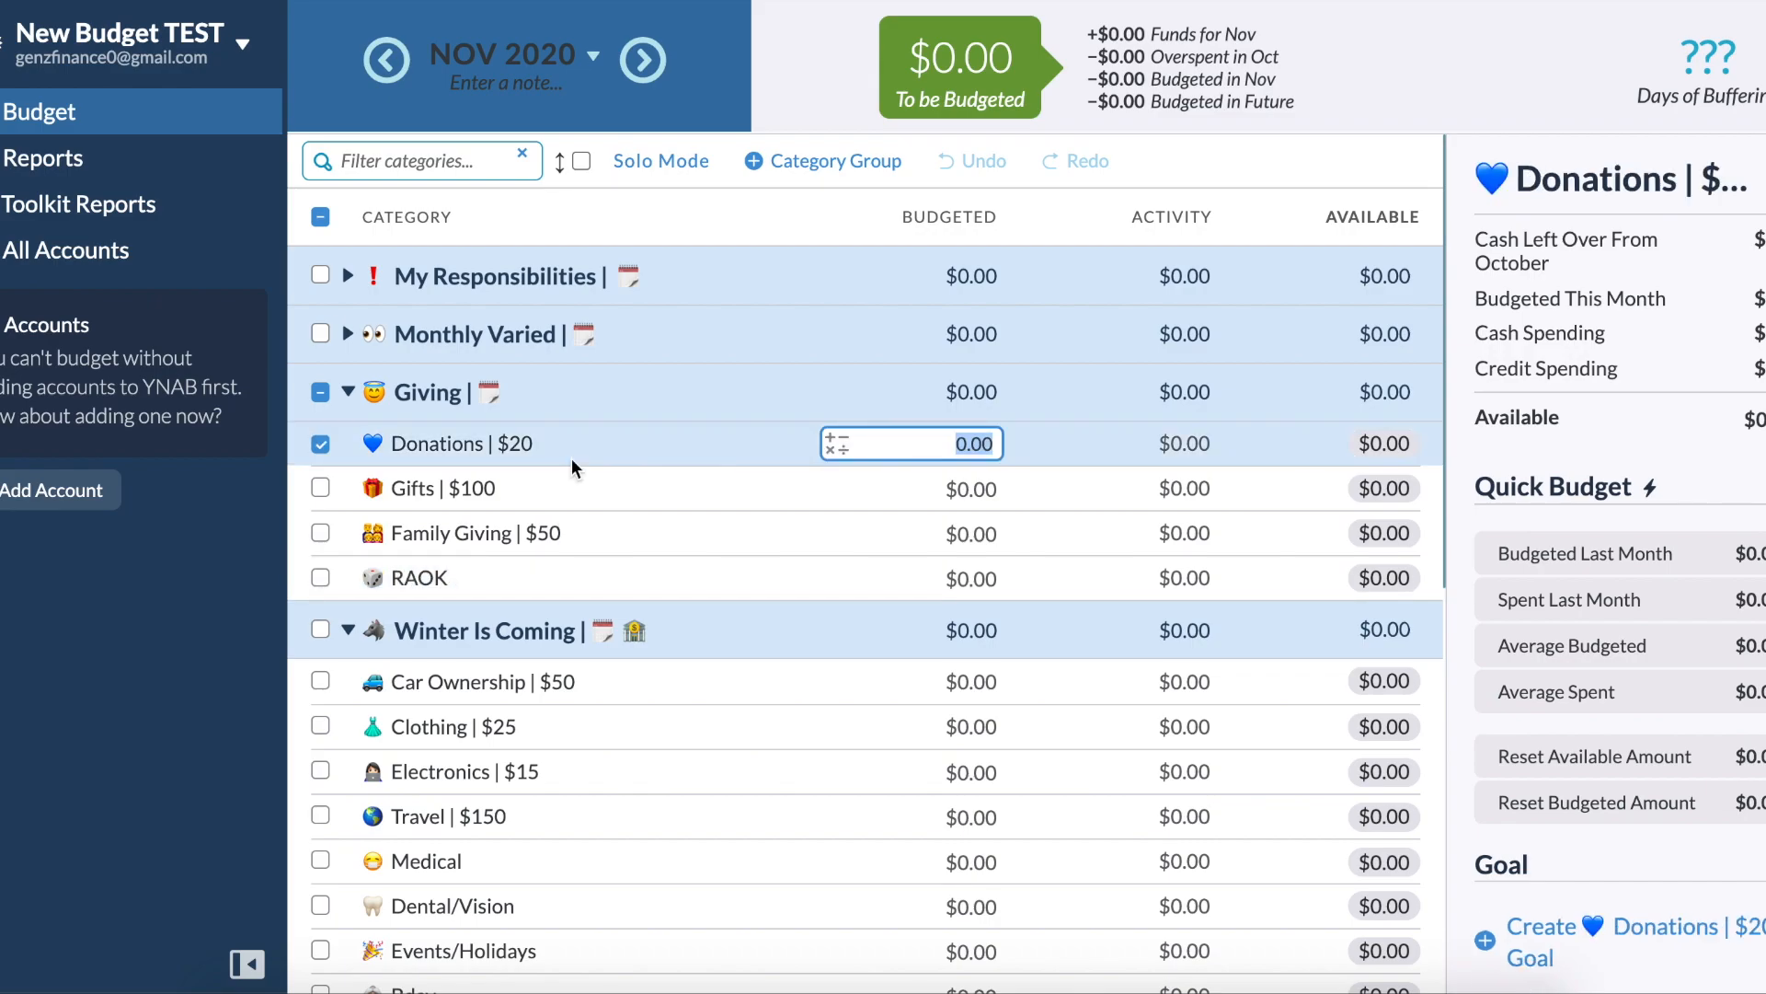
pyautogui.click(494, 574)
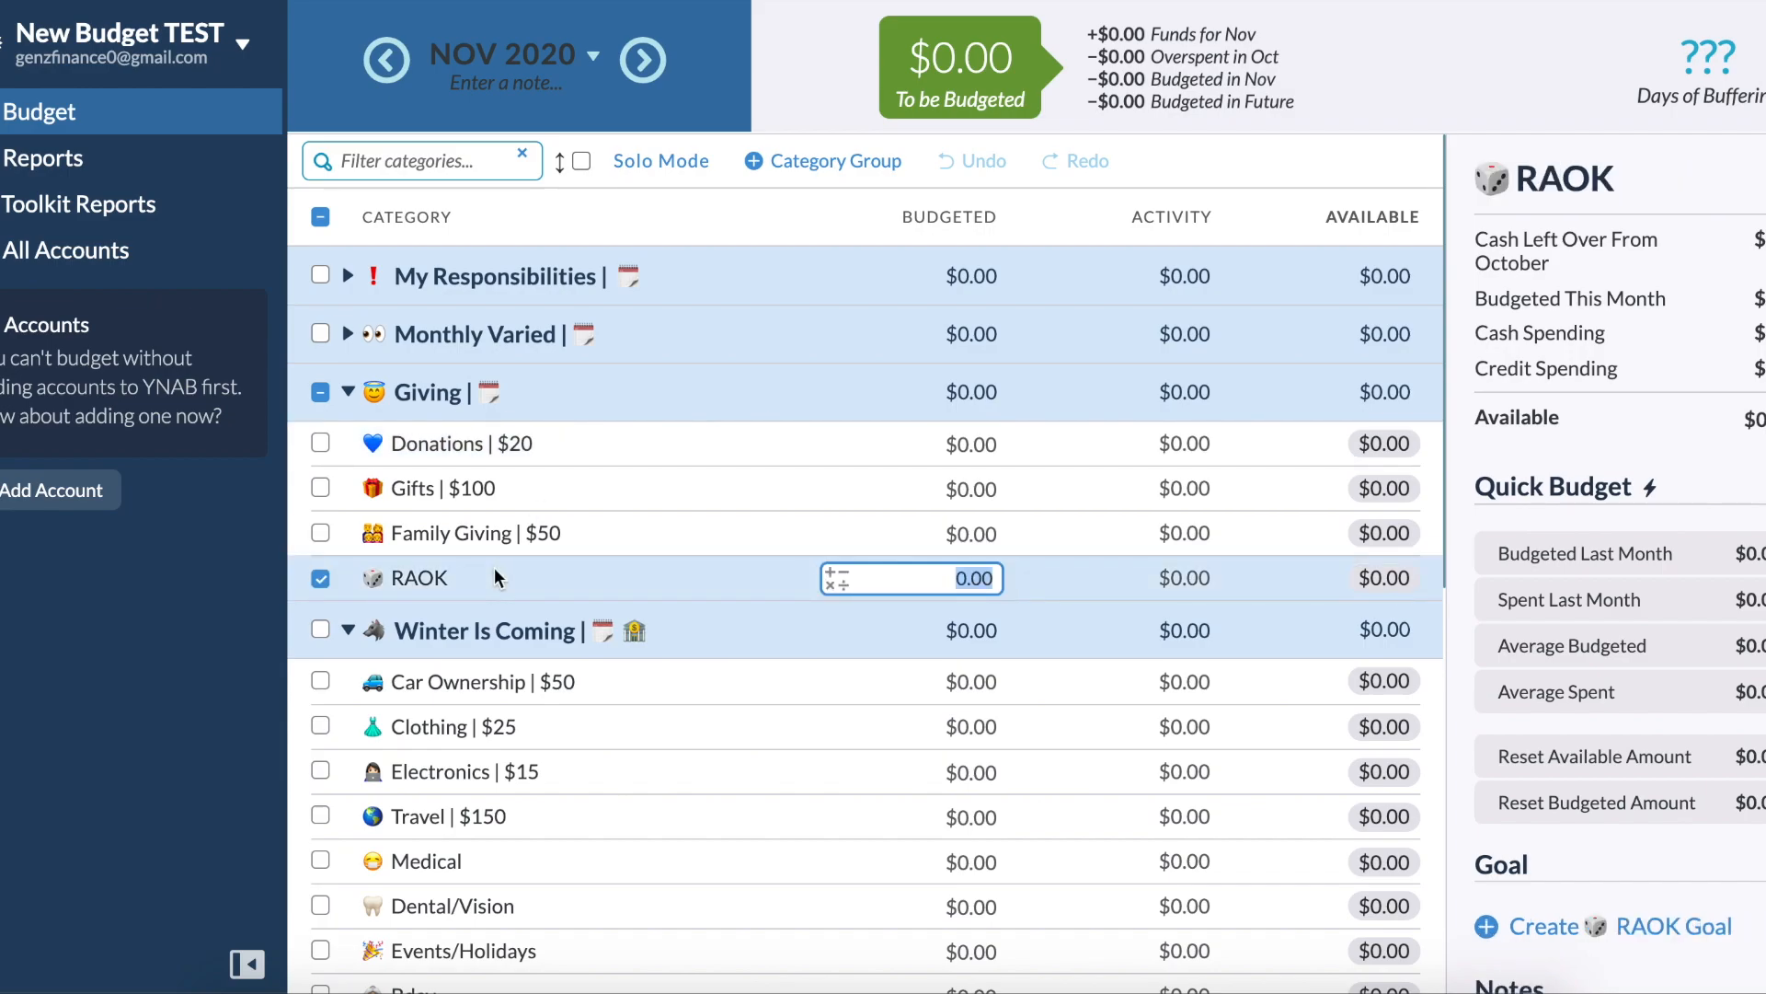
# Collapse the Giving group and review the categories under Winter Is Coming, including Personal Care/Hygiene.
pyautogui.click(348, 392)
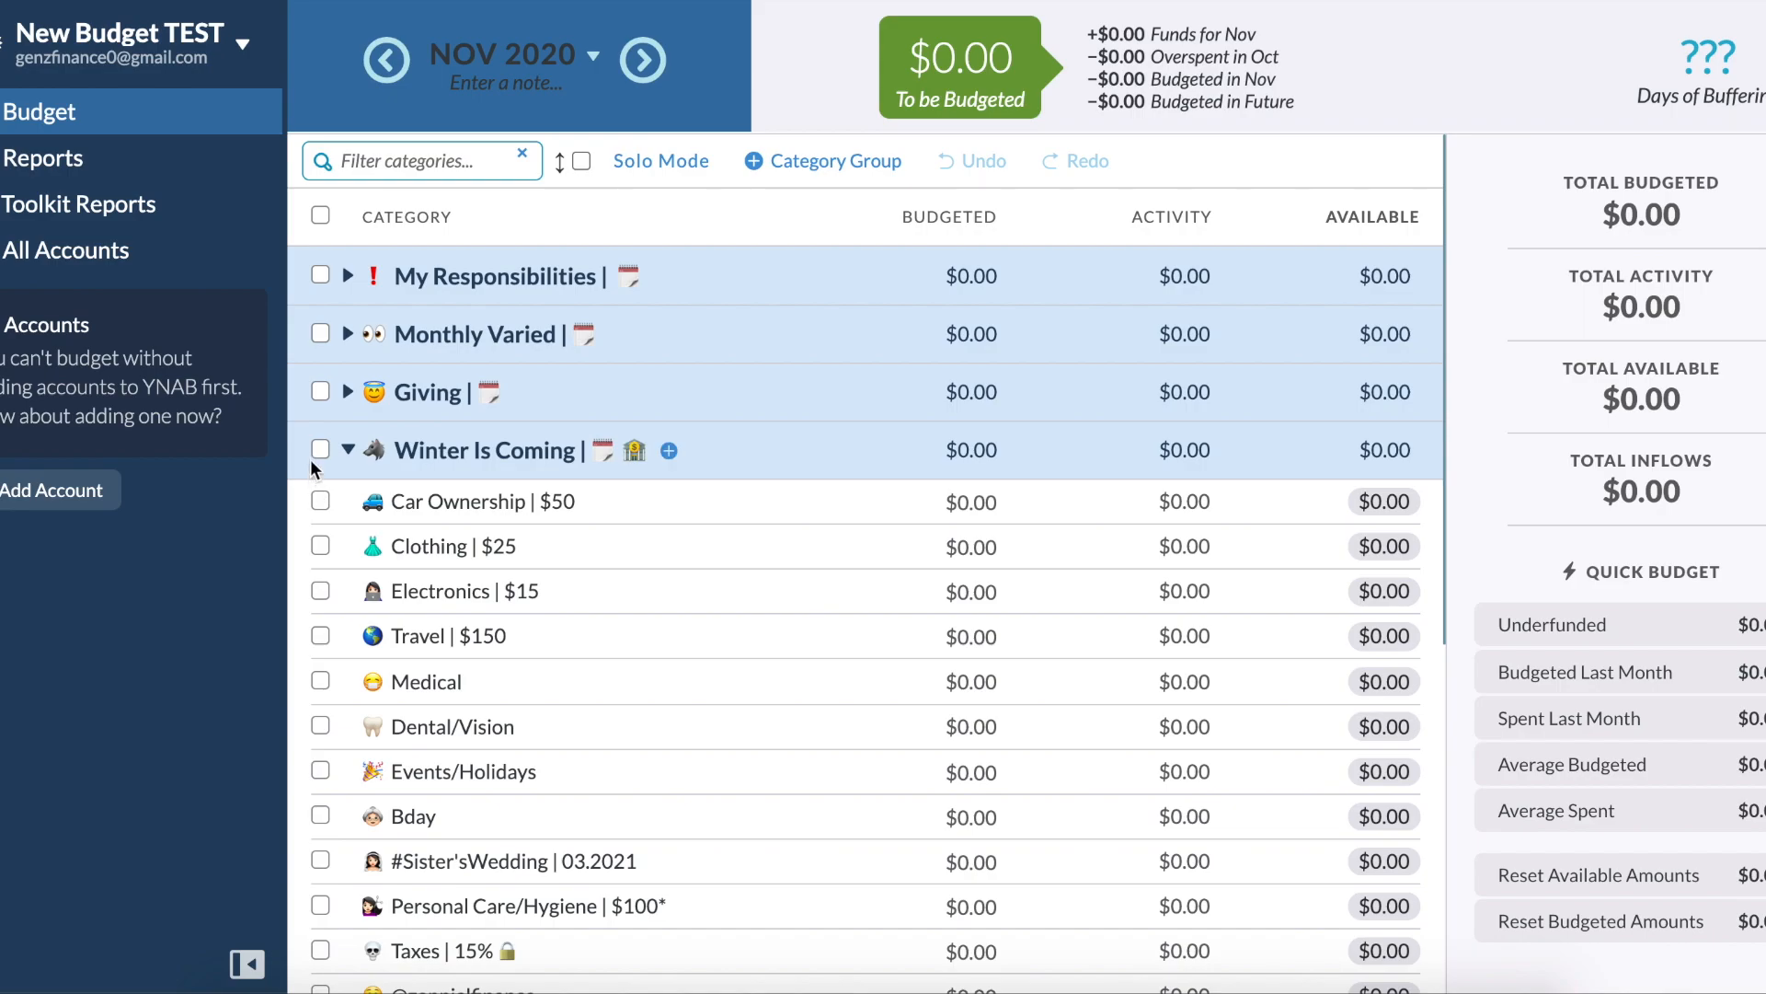
pyautogui.click(319, 449)
pyautogui.scroll(-1, 340, 530)
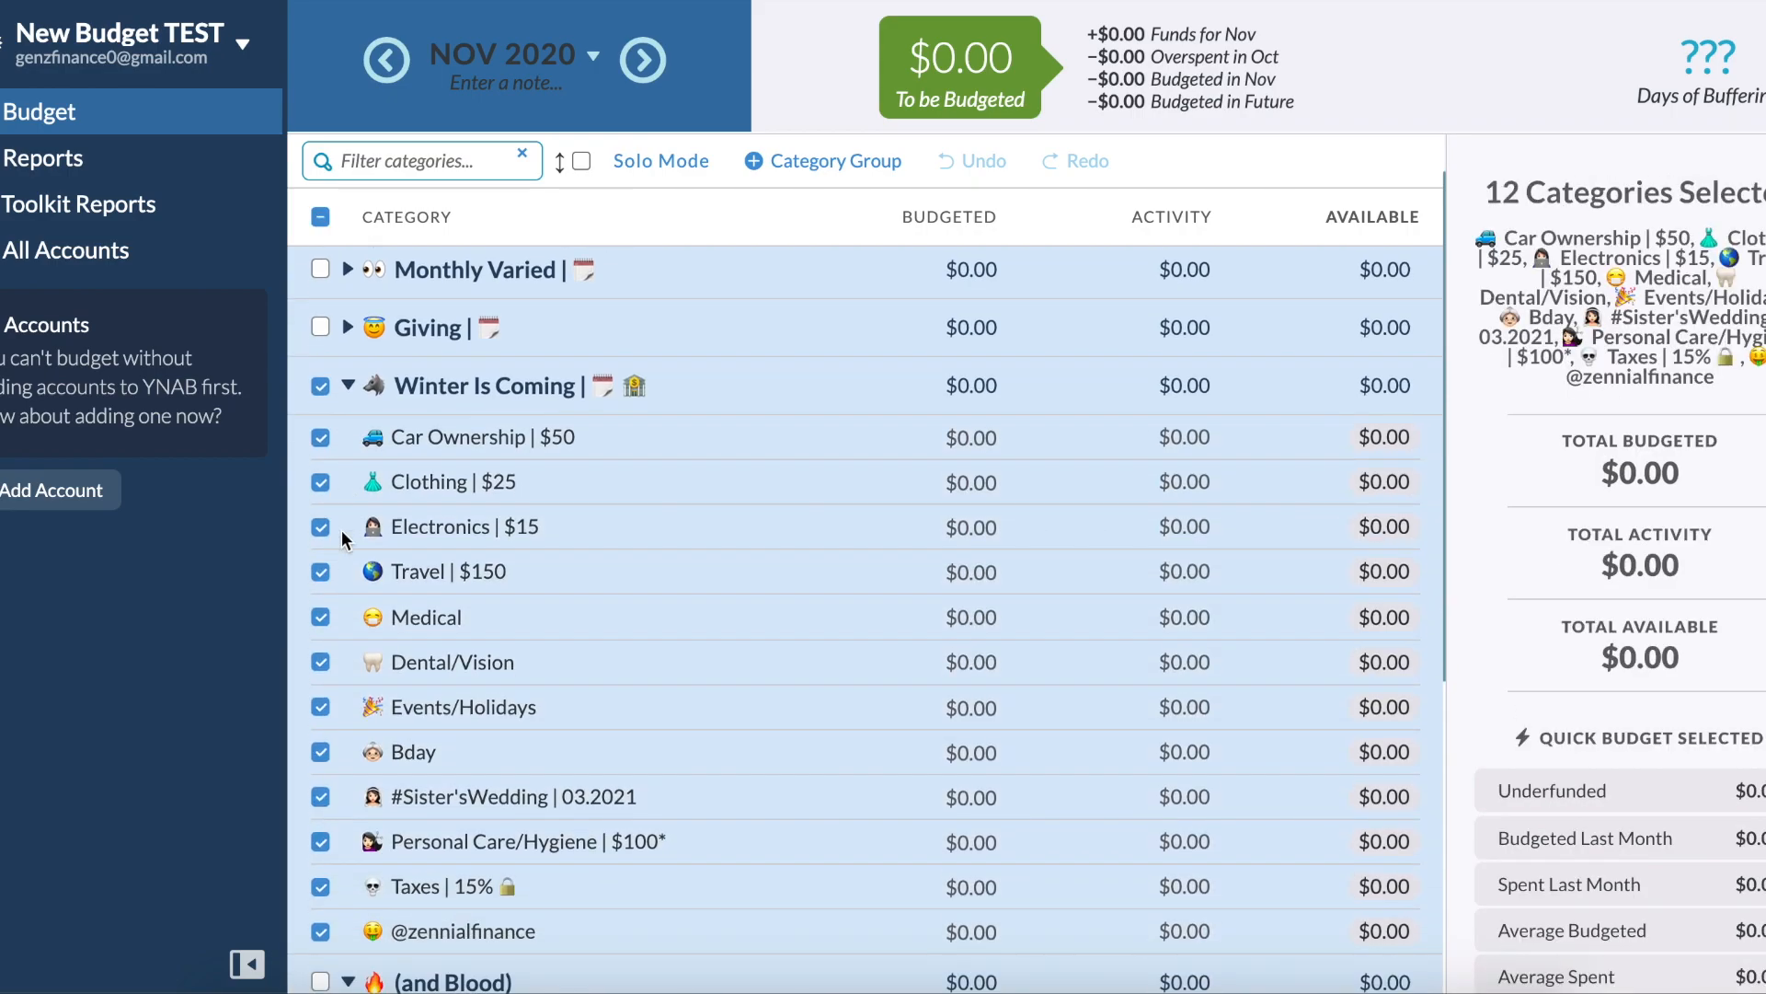
pyautogui.scroll(-1, 340, 530)
pyautogui.click(326, 325)
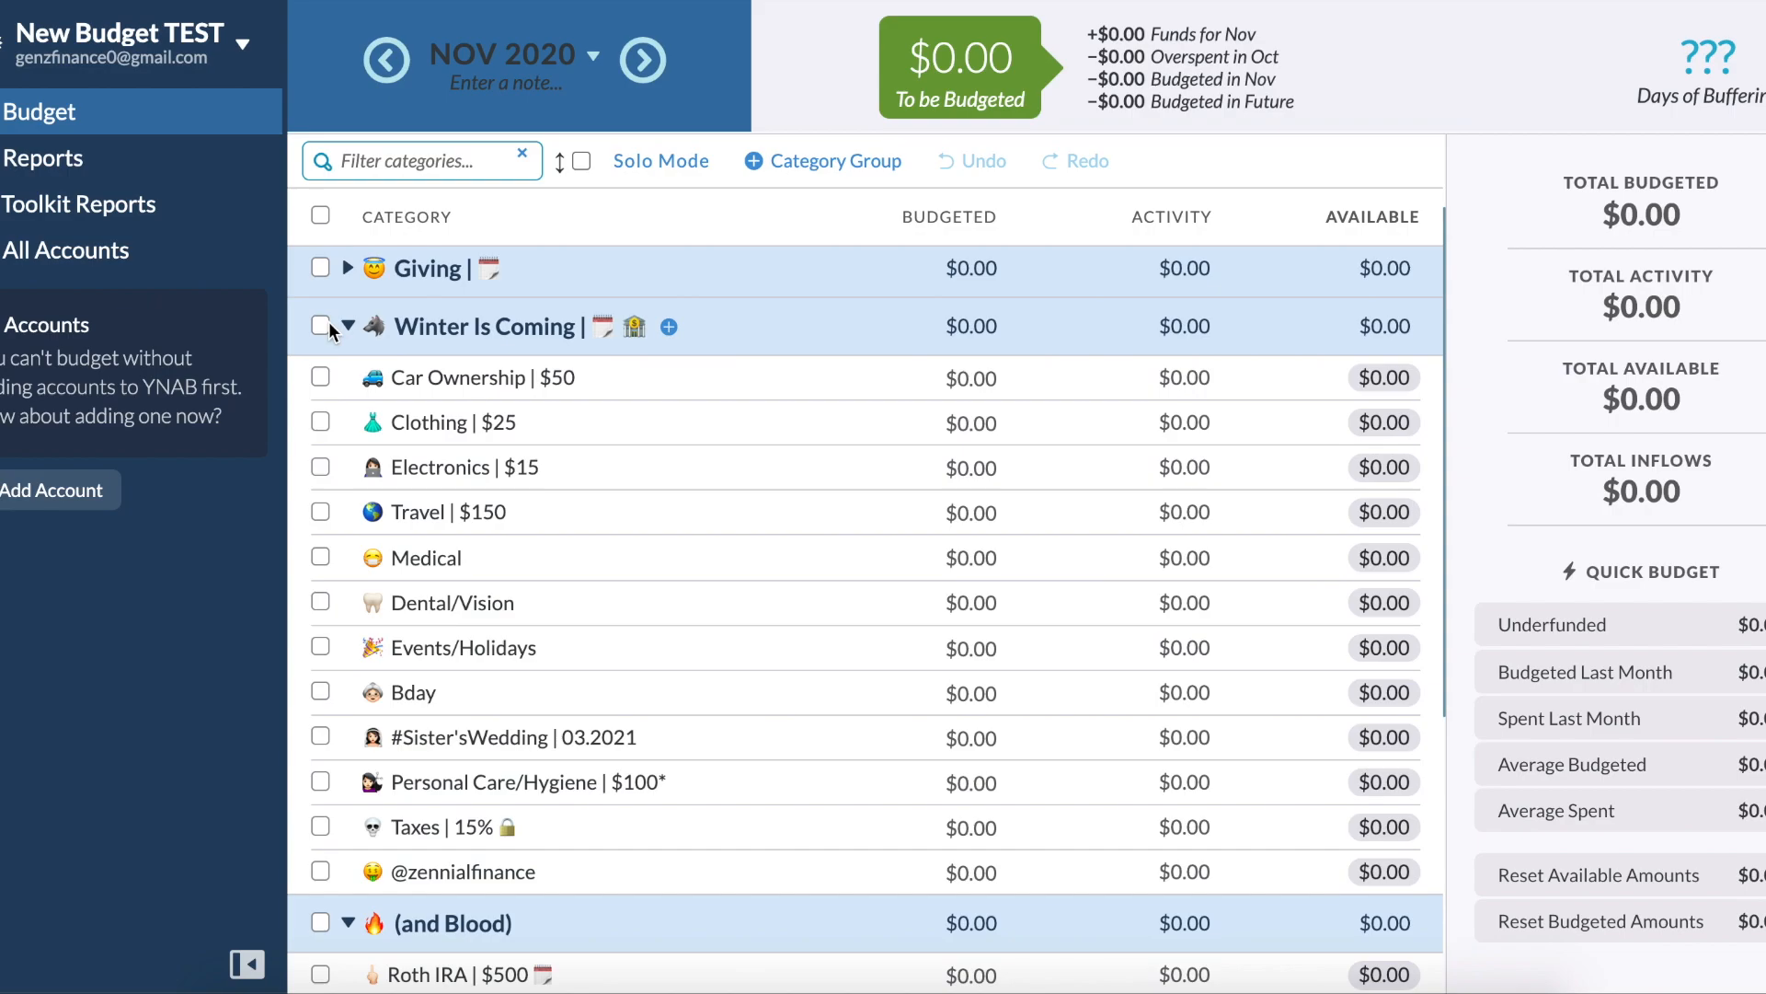
pyautogui.click(706, 782)
pyautogui.scroll(-2, 706, 785)
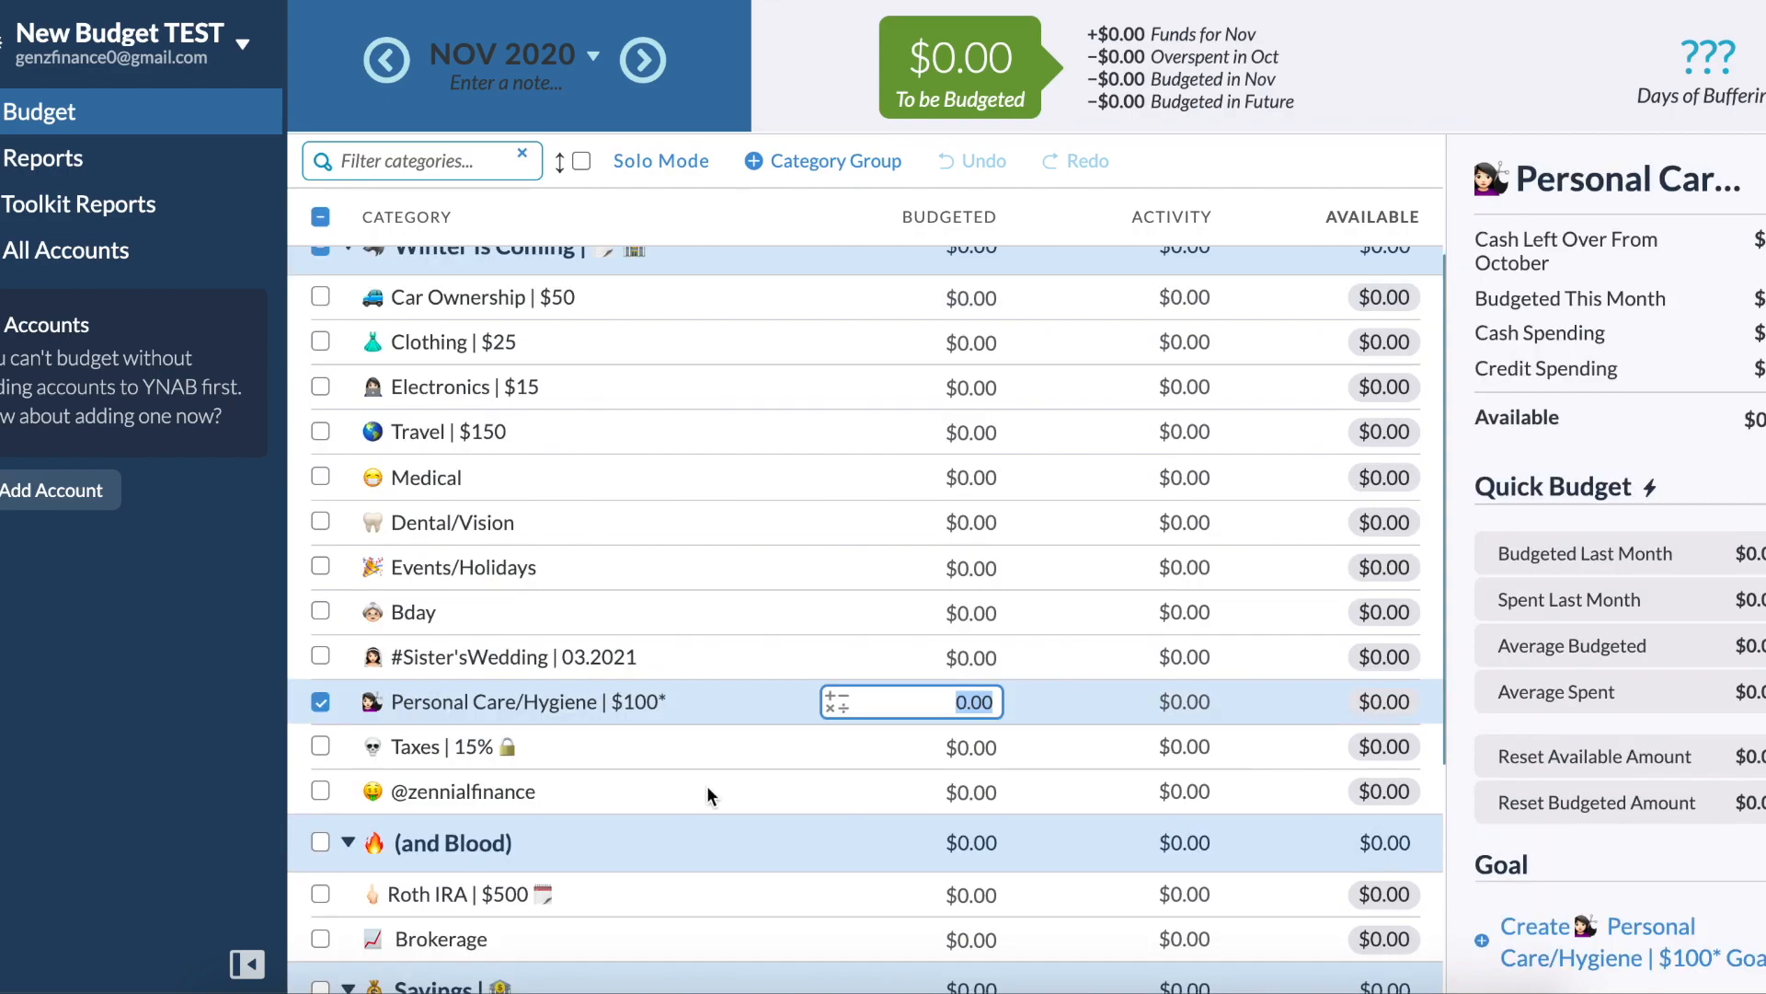
pyautogui.click(706, 791)
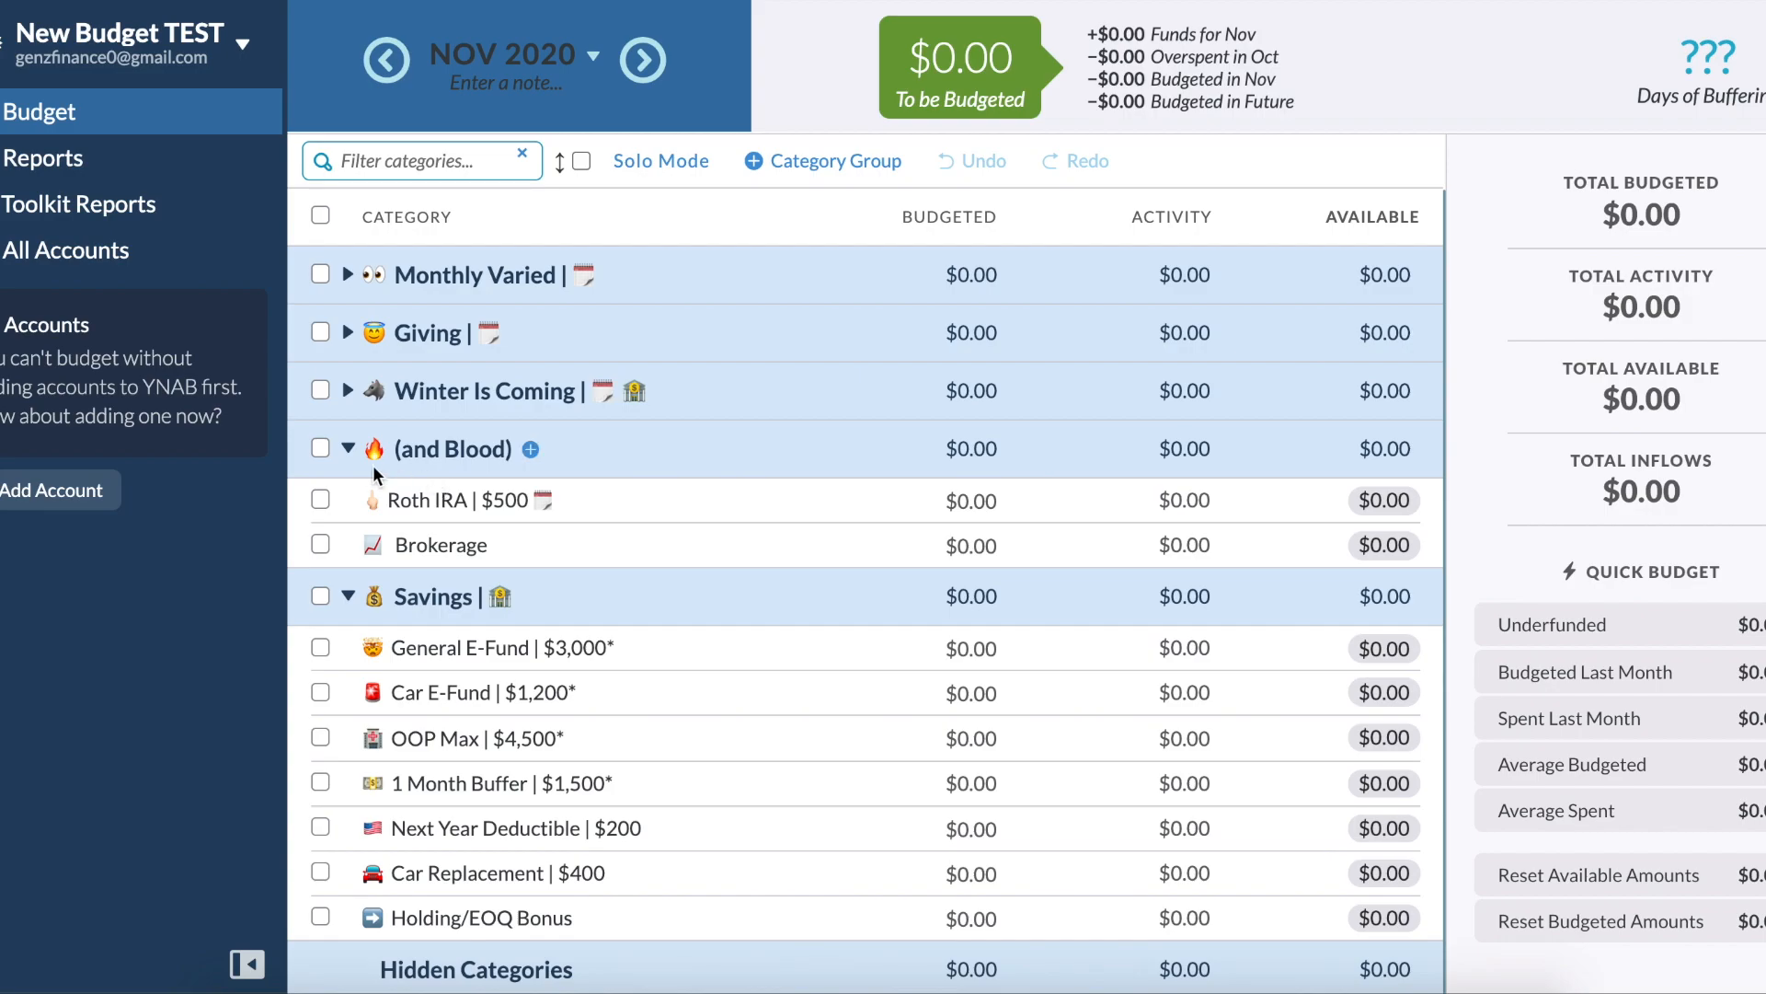
# Review the Roth IRA and Brokerage categories in the (and Blood) group, leaving the Roth IRA name as it is.
pyautogui.click(321, 449)
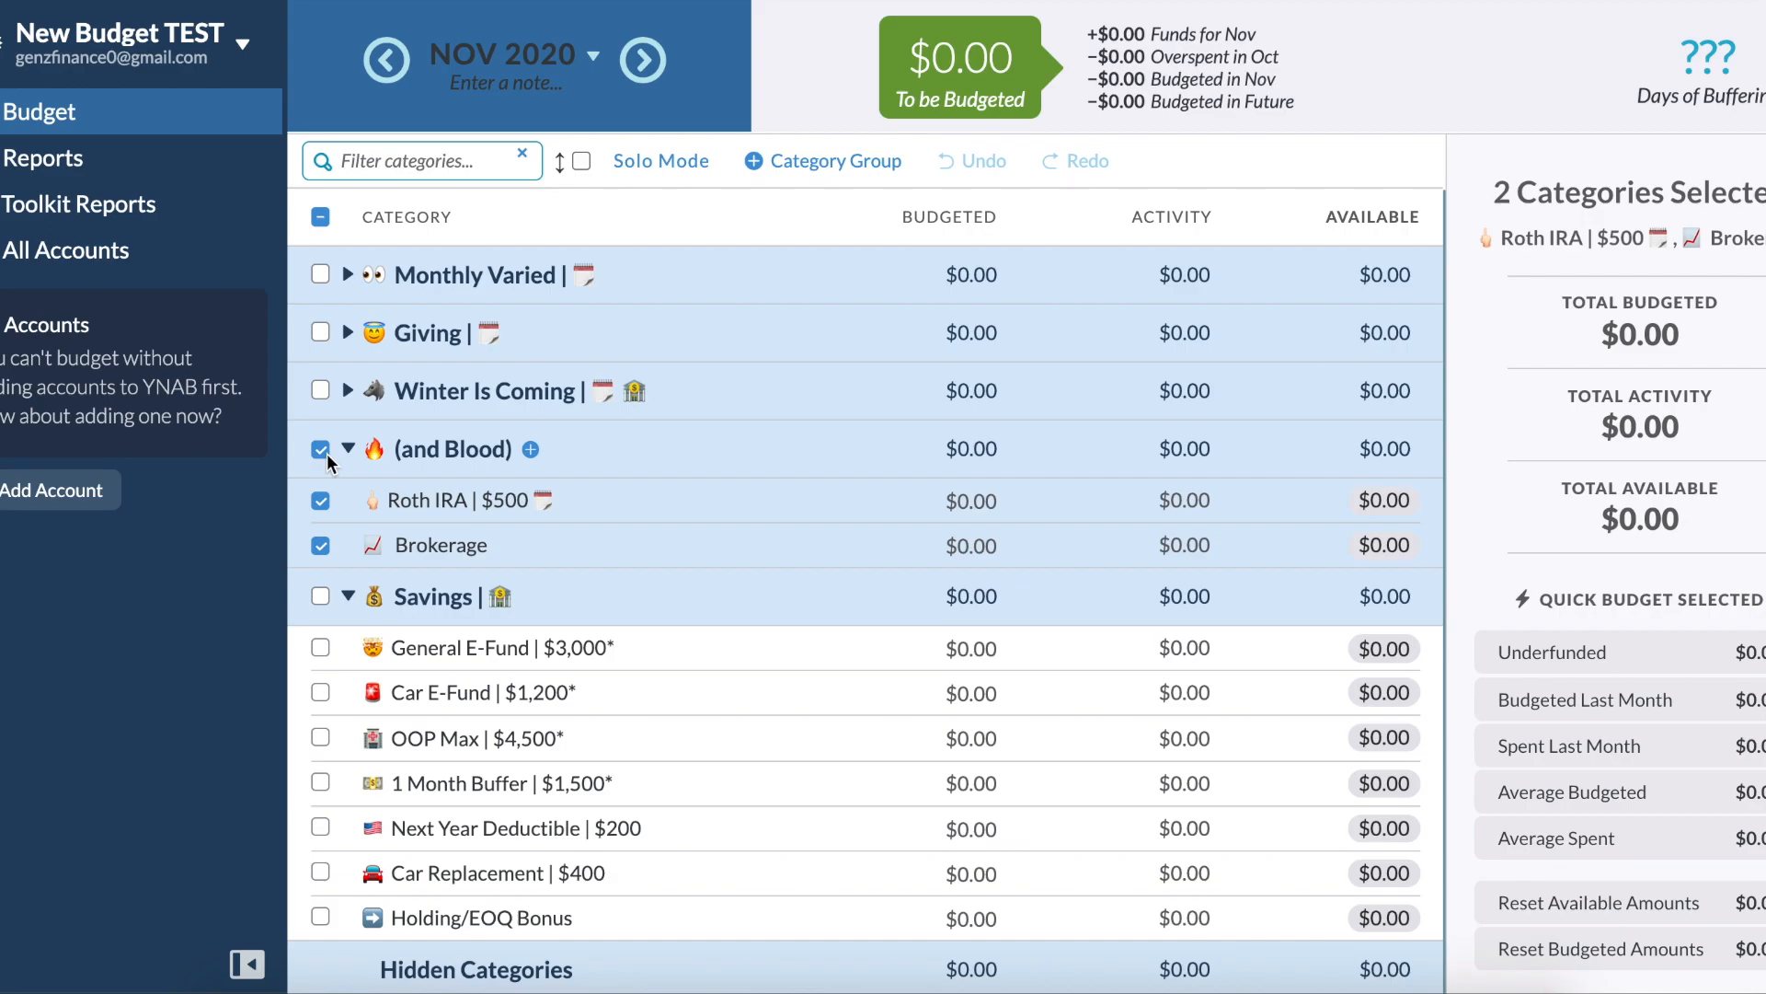
pyautogui.click(550, 508)
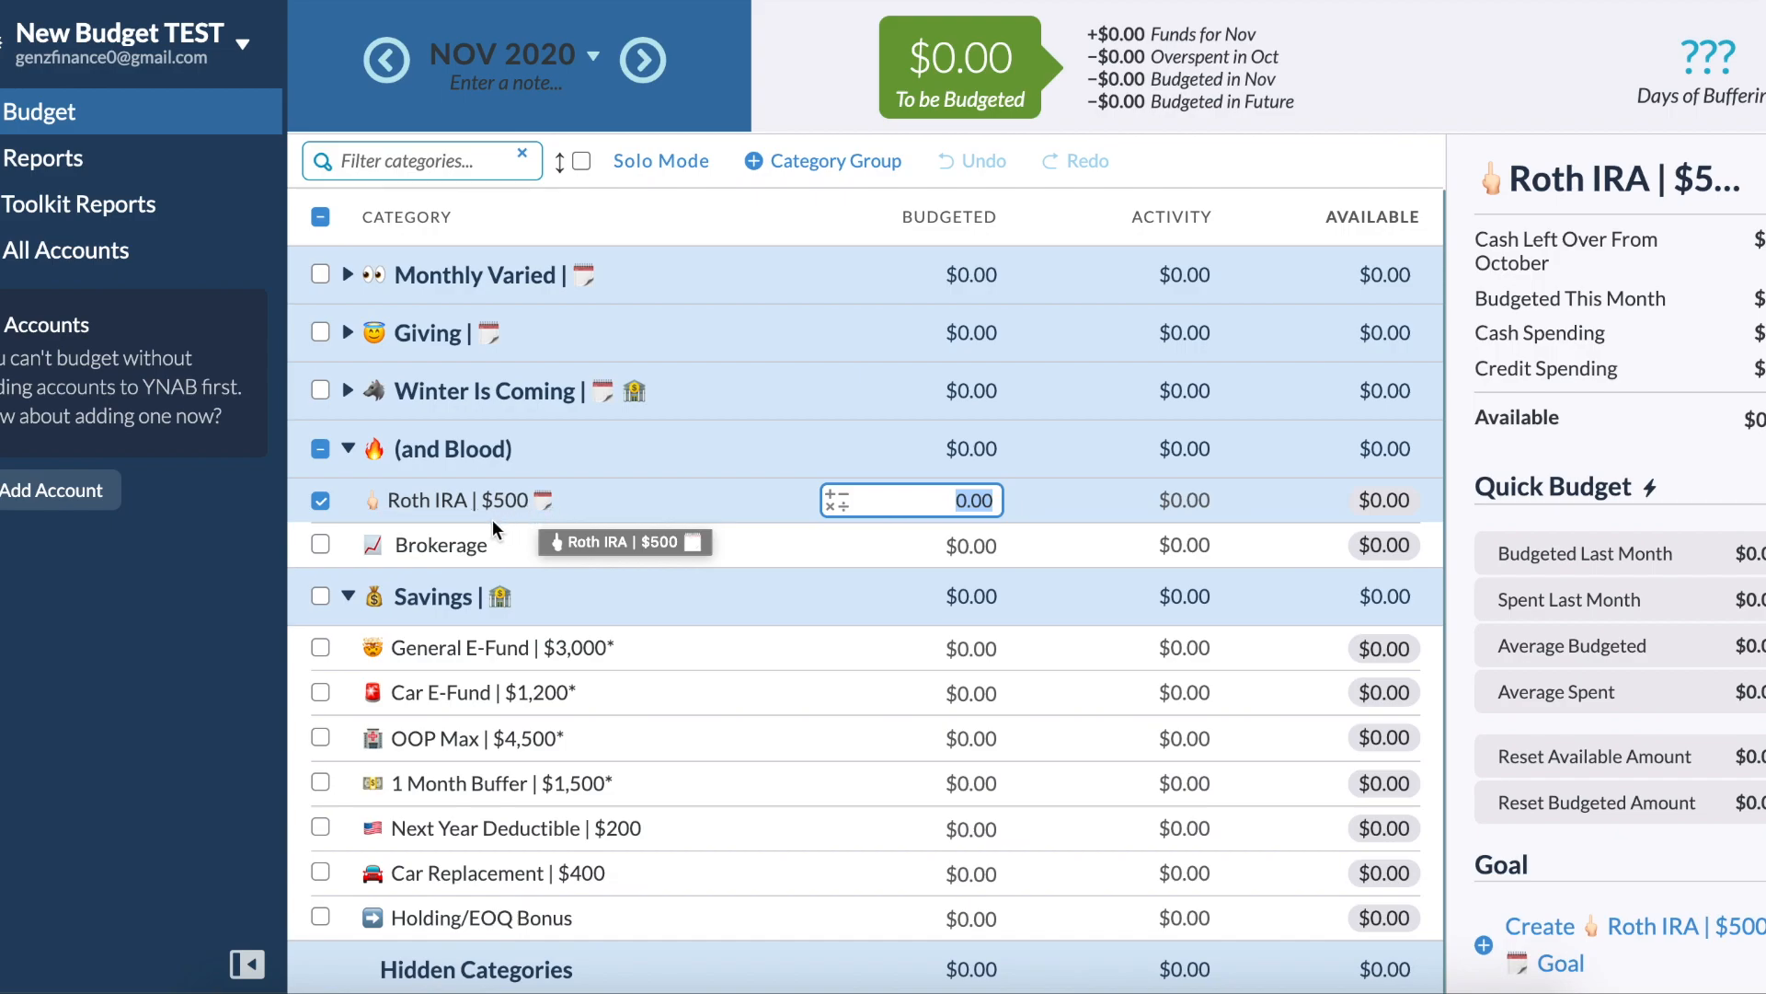
pyautogui.moveTo(487, 520); pyautogui.dragTo(483, 508)
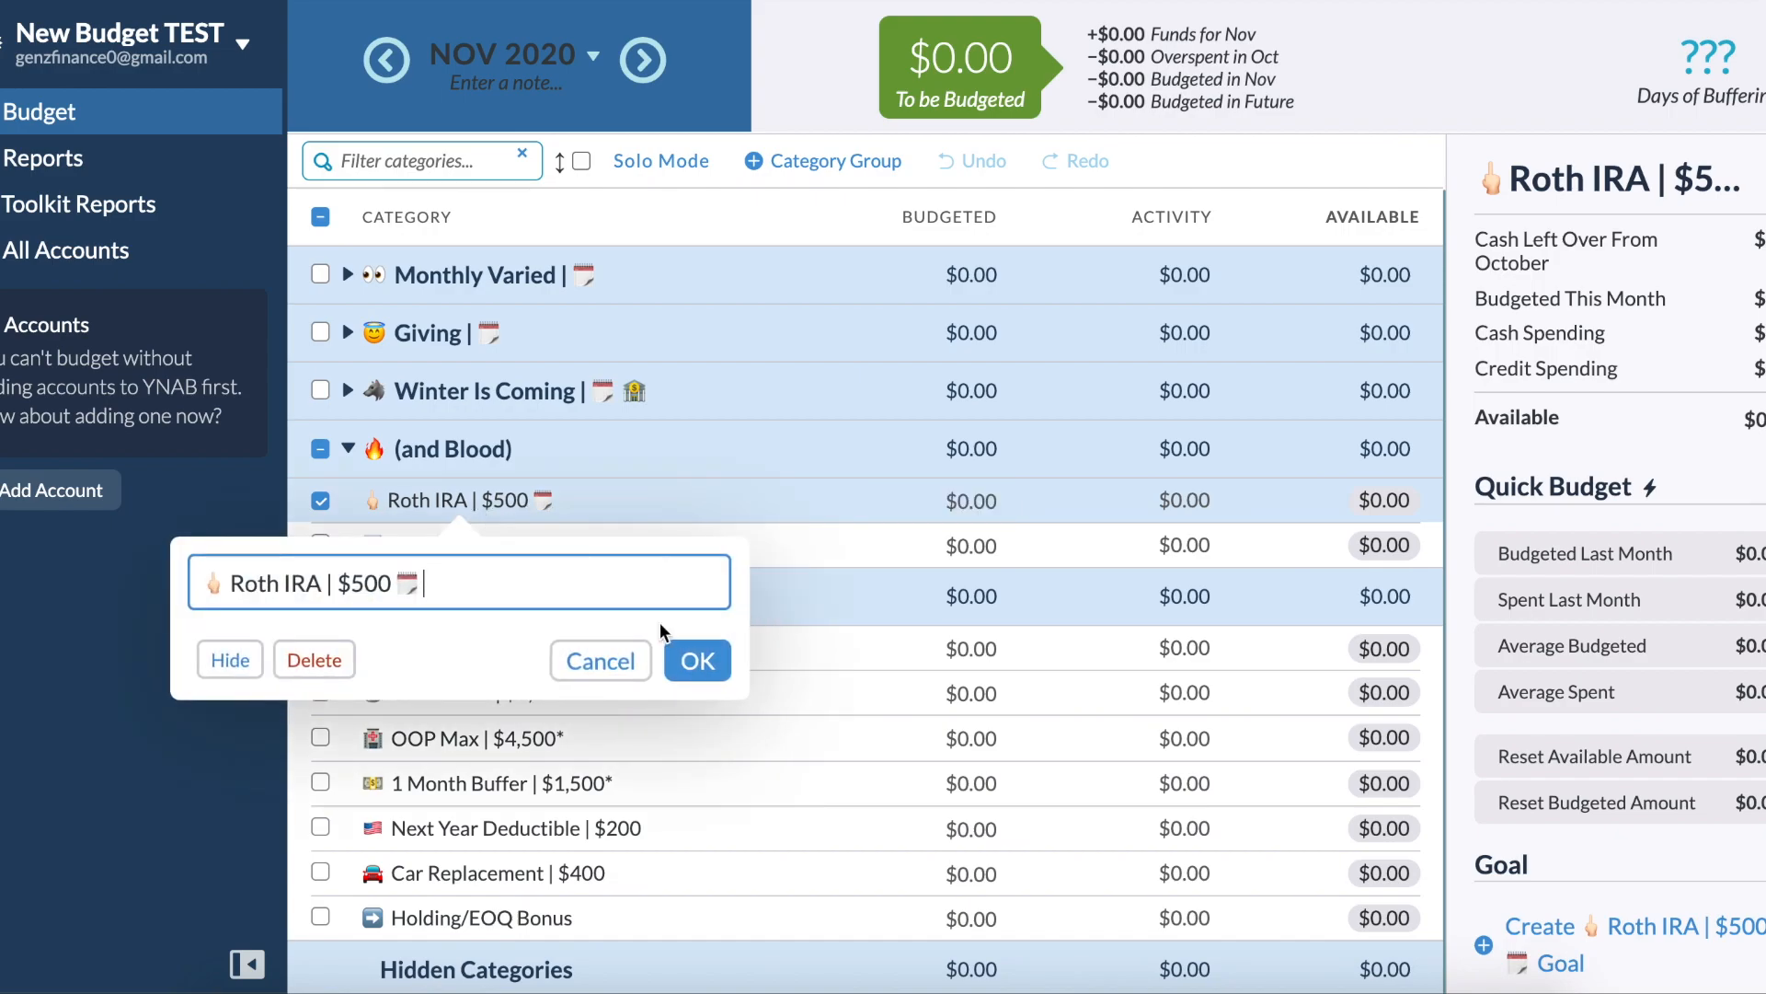
pyautogui.click(685, 658)
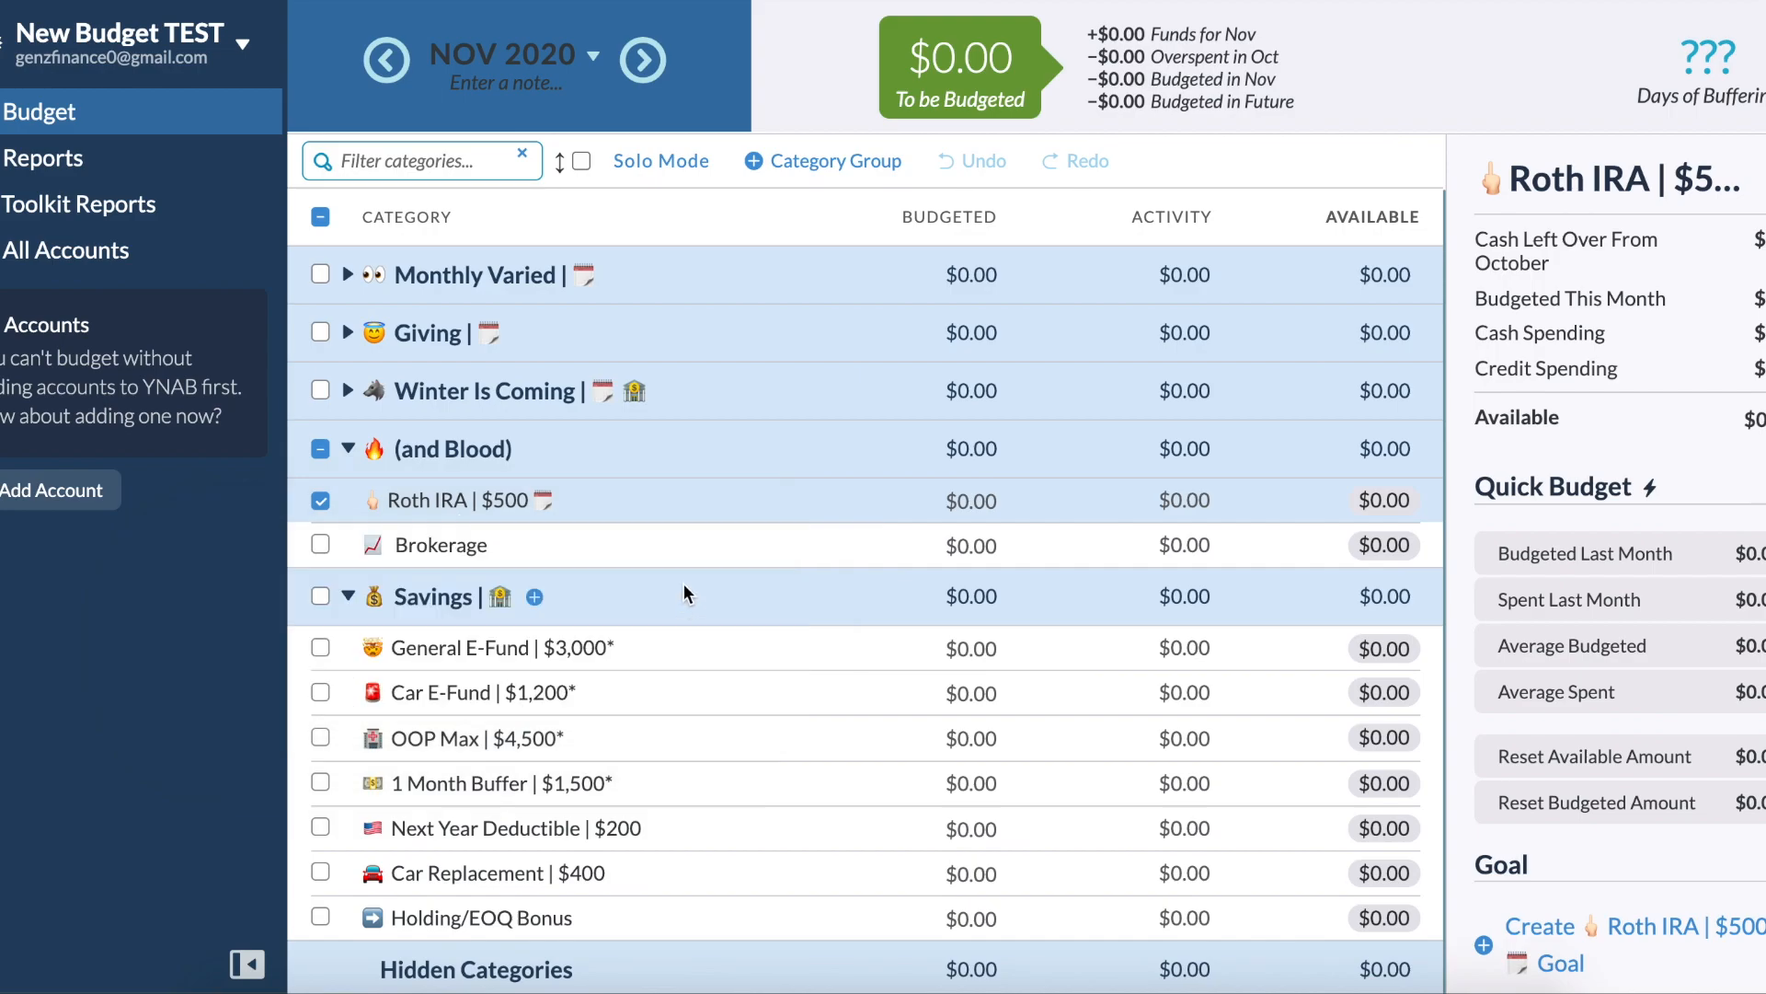
pyautogui.click(544, 512)
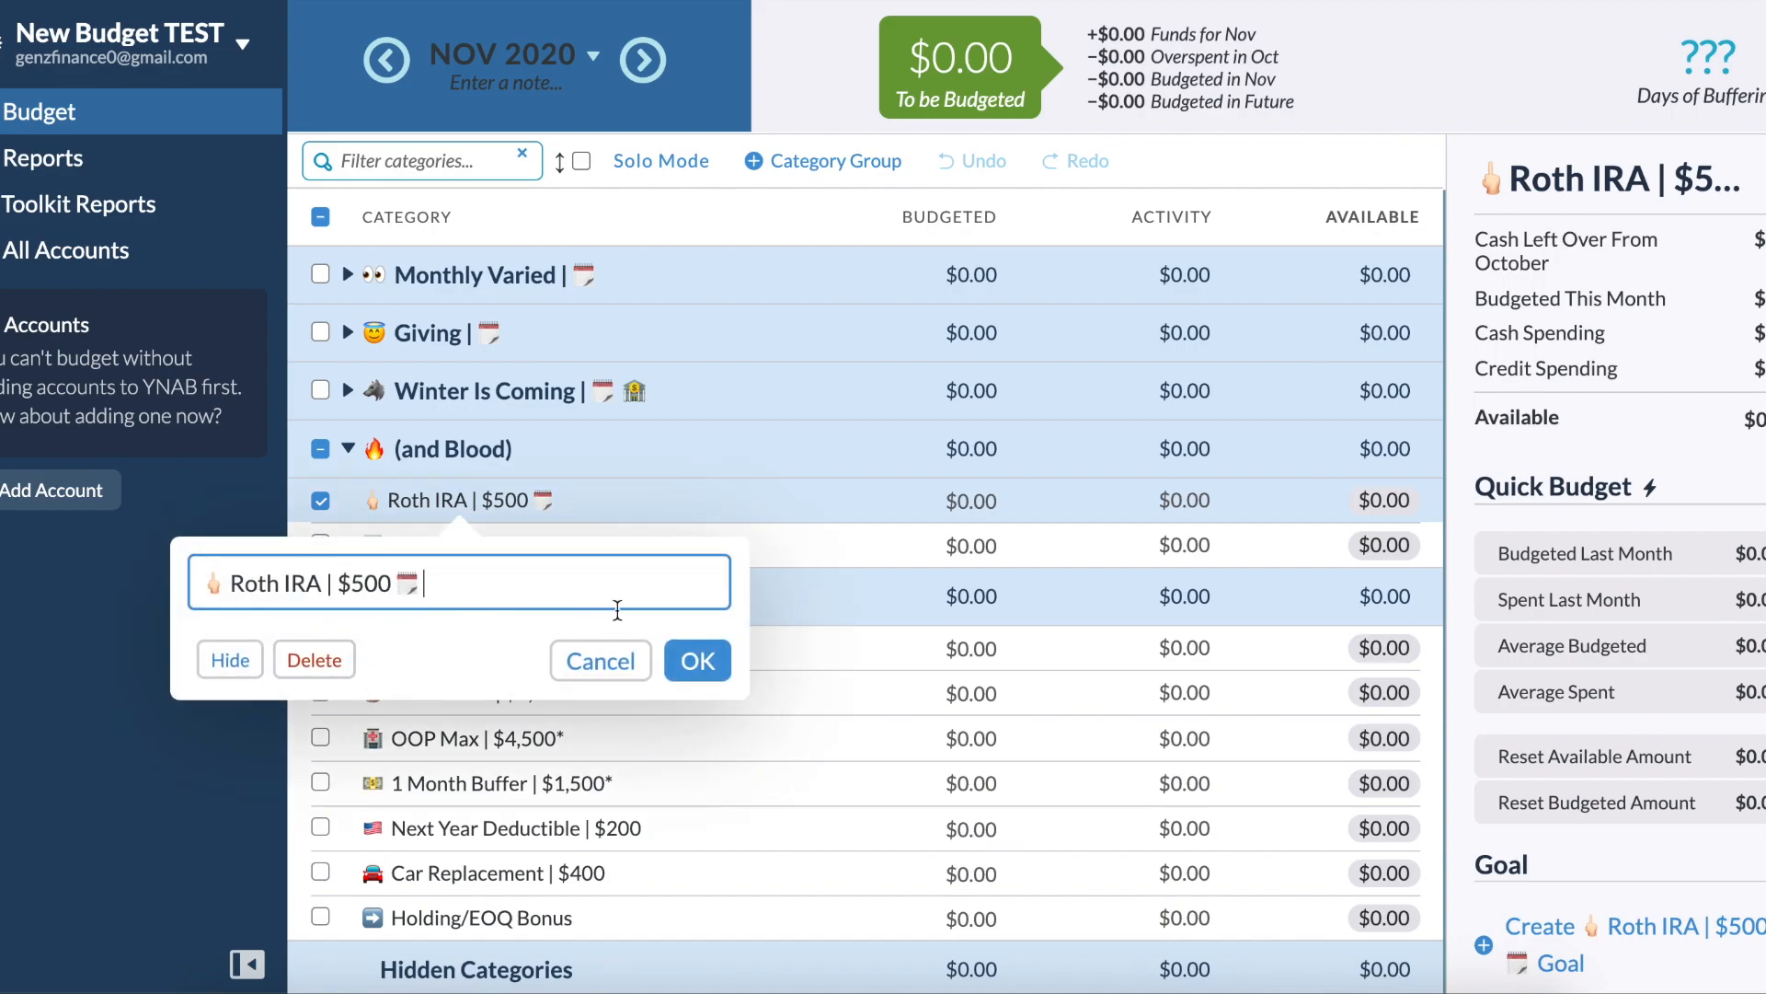
pyautogui.click(692, 659)
pyautogui.click(563, 551)
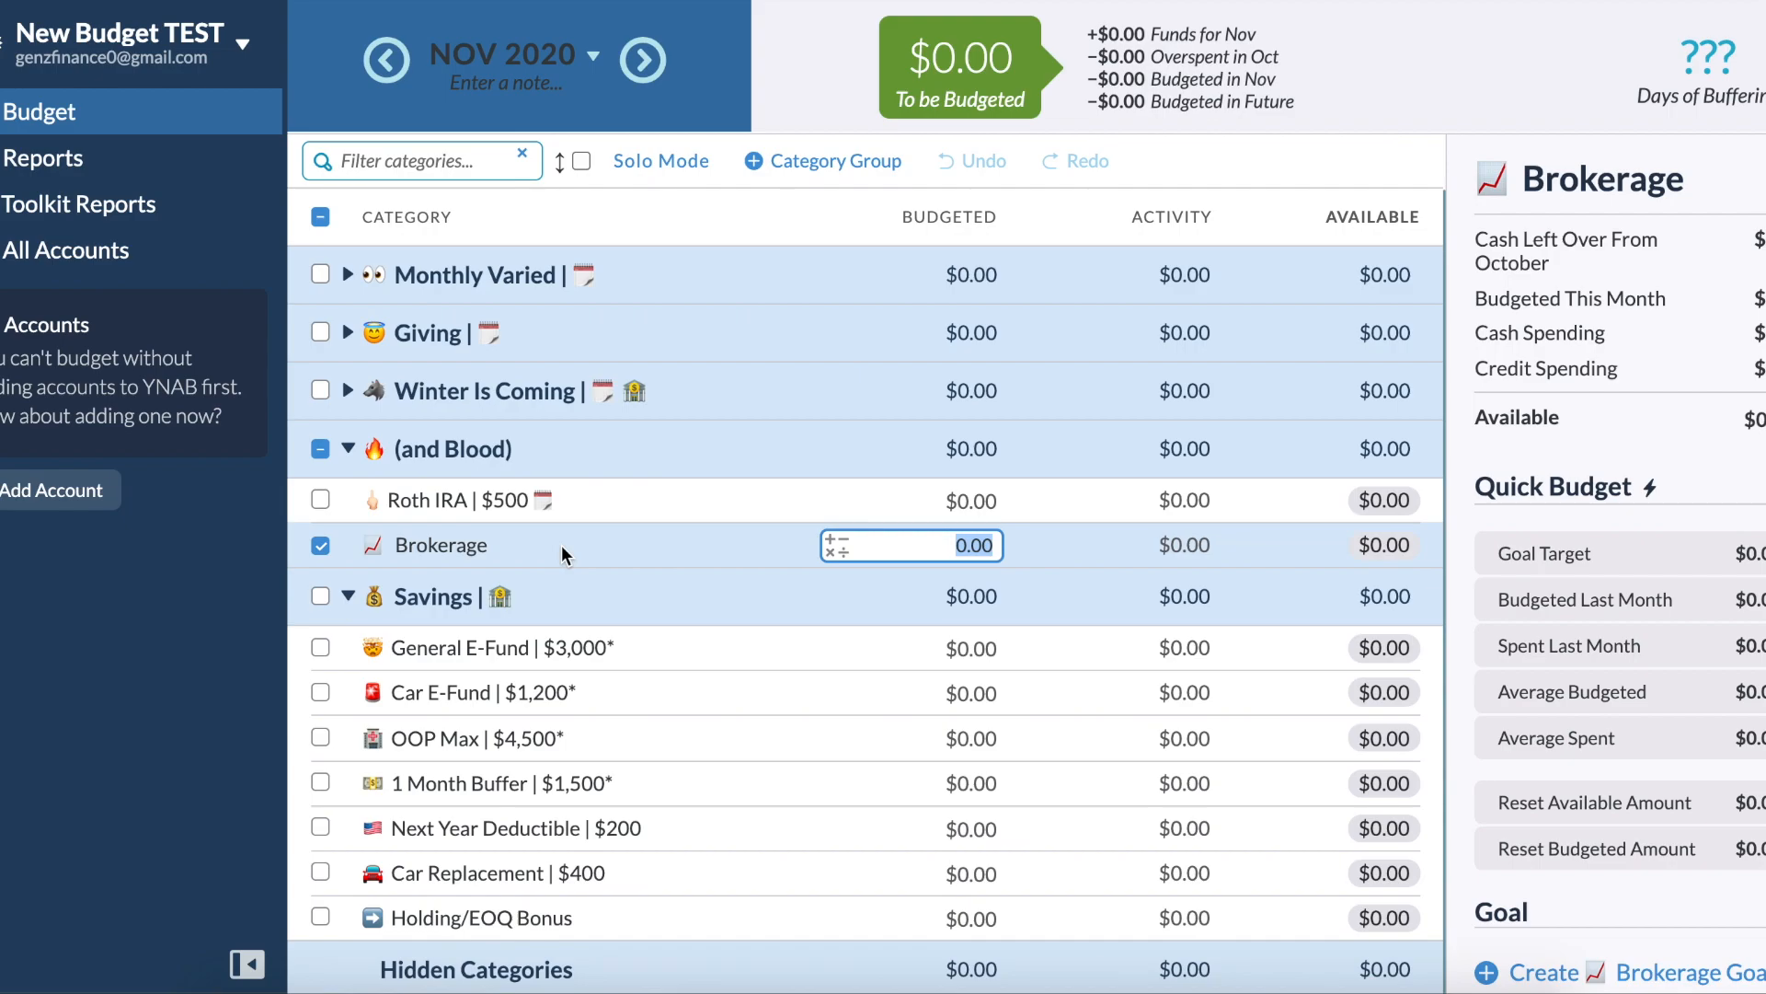
# Collapse the (and Blood) group and review the General E-Fund, Car E-Fund, OOP Max and 1 Month Buffer categories under Savings.
pyautogui.click(348, 448)
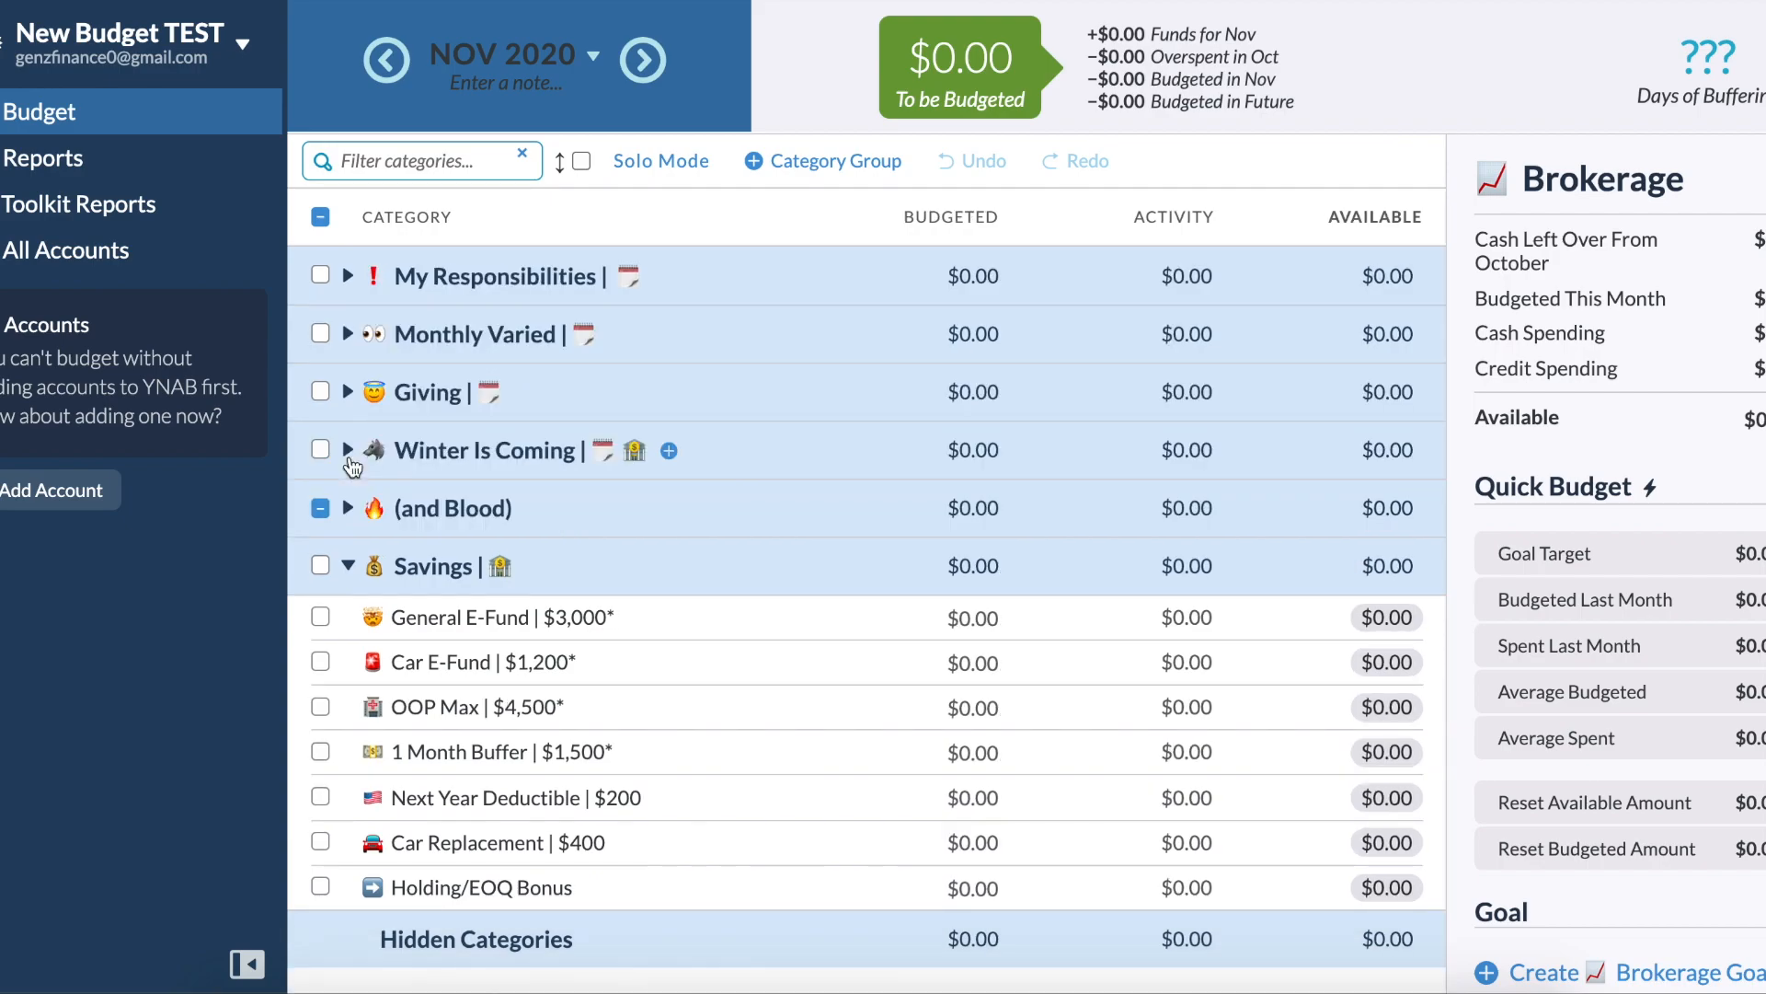
pyautogui.click(320, 565)
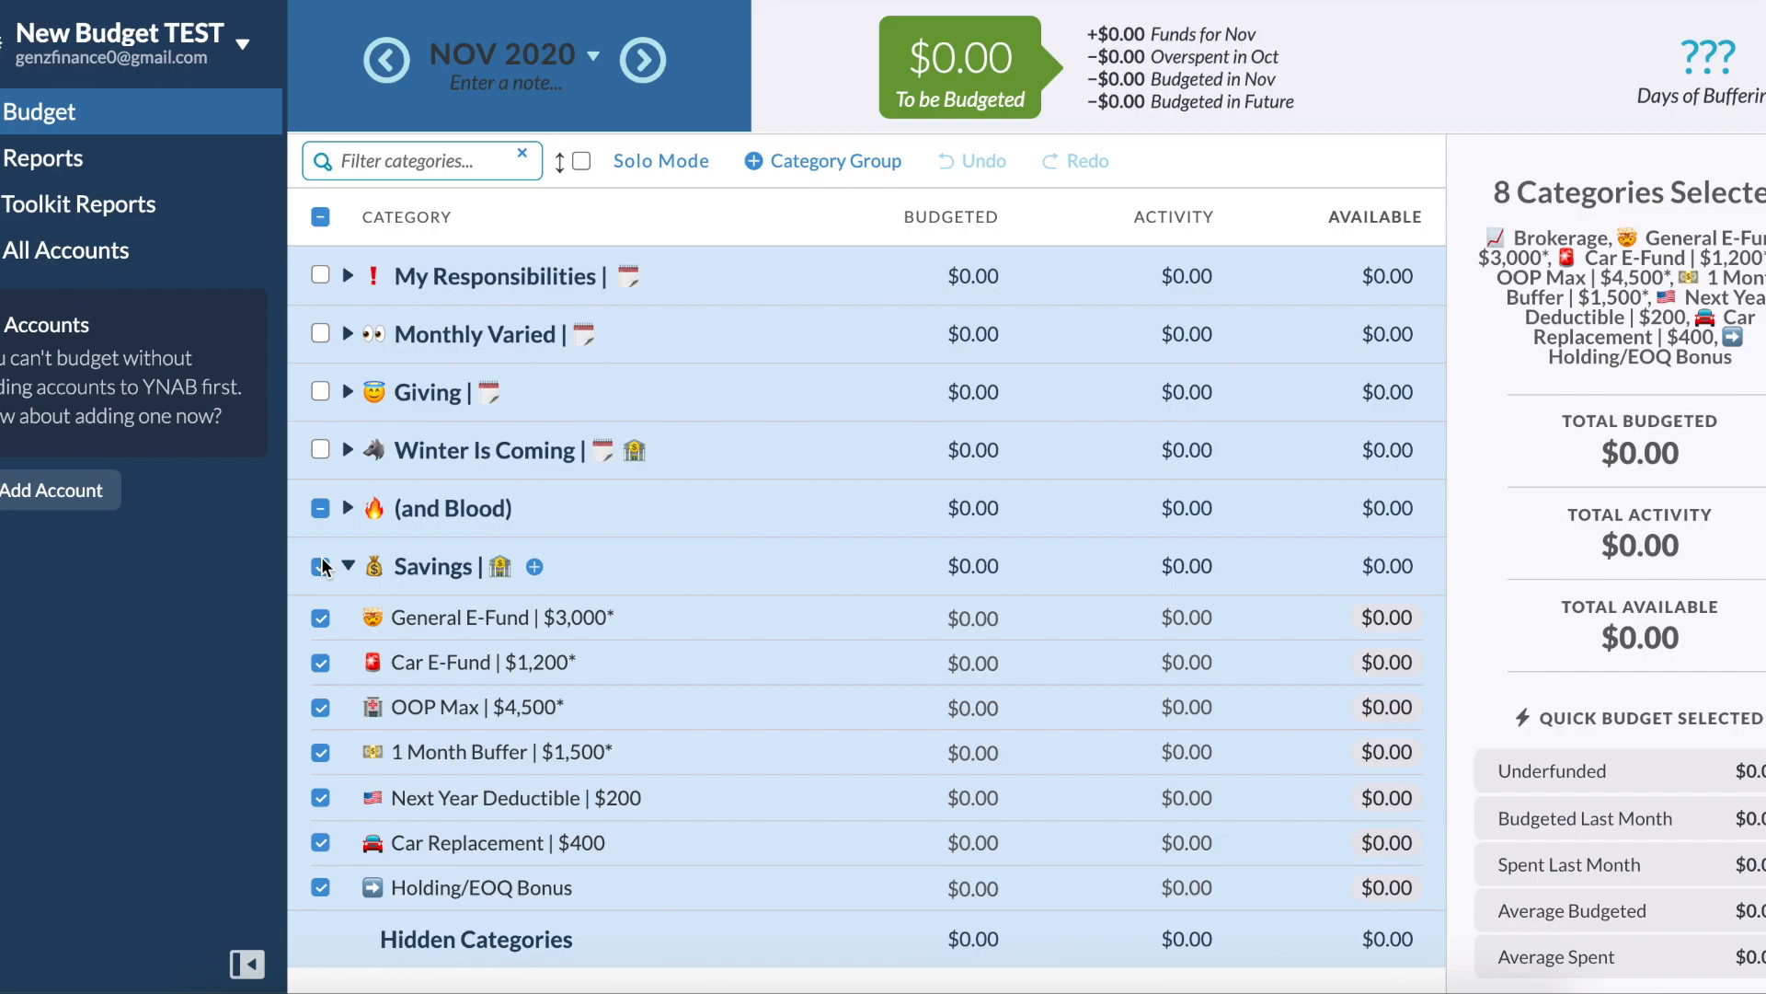
pyautogui.click(320, 565)
pyautogui.click(320, 617)
pyautogui.click(320, 662)
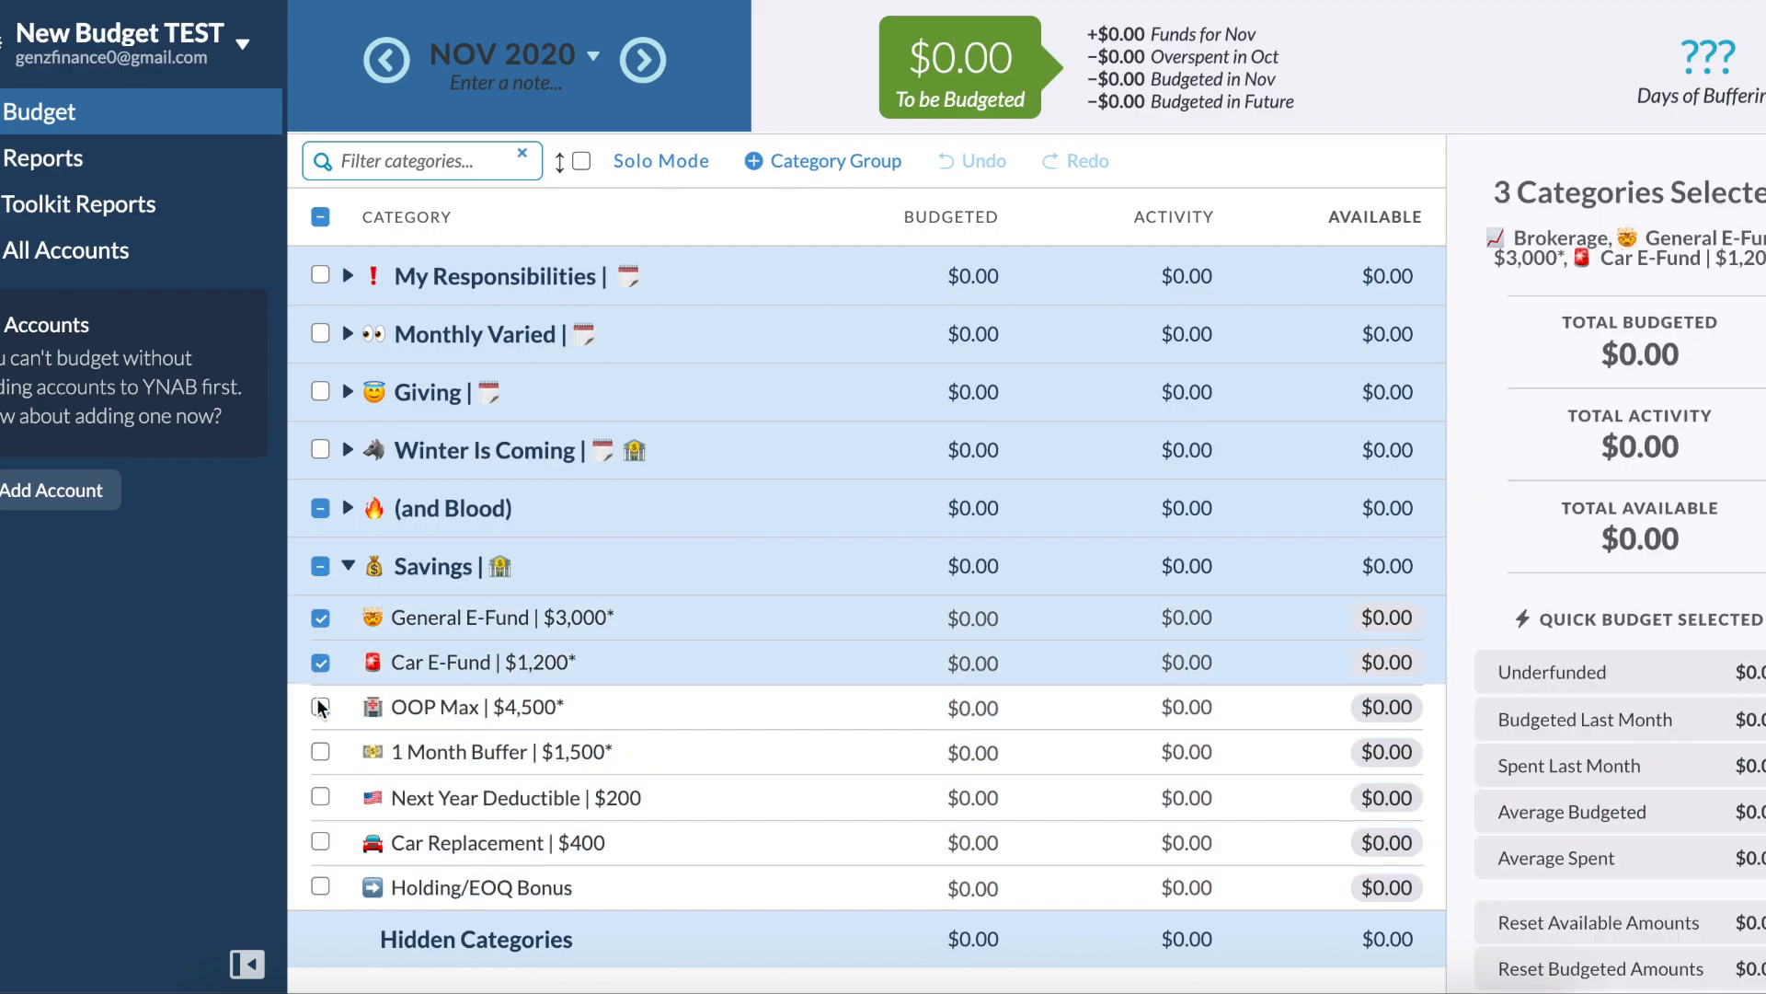
pyautogui.click(320, 706)
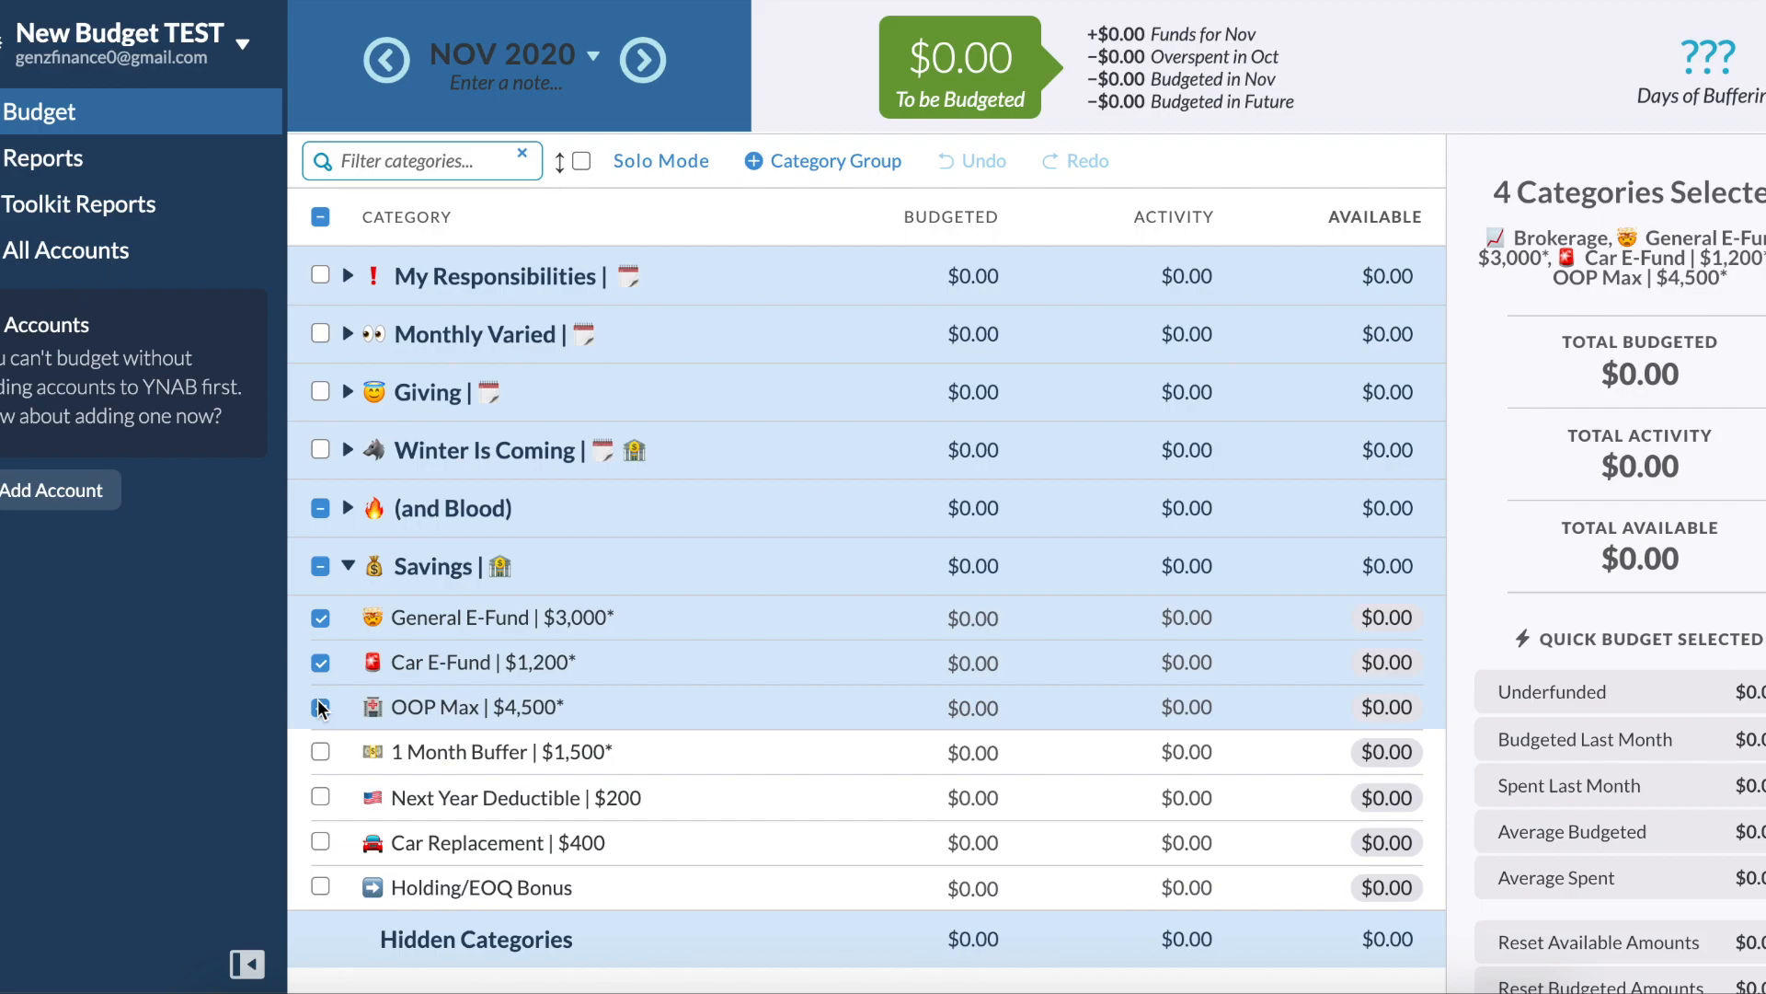
pyautogui.click(642, 758)
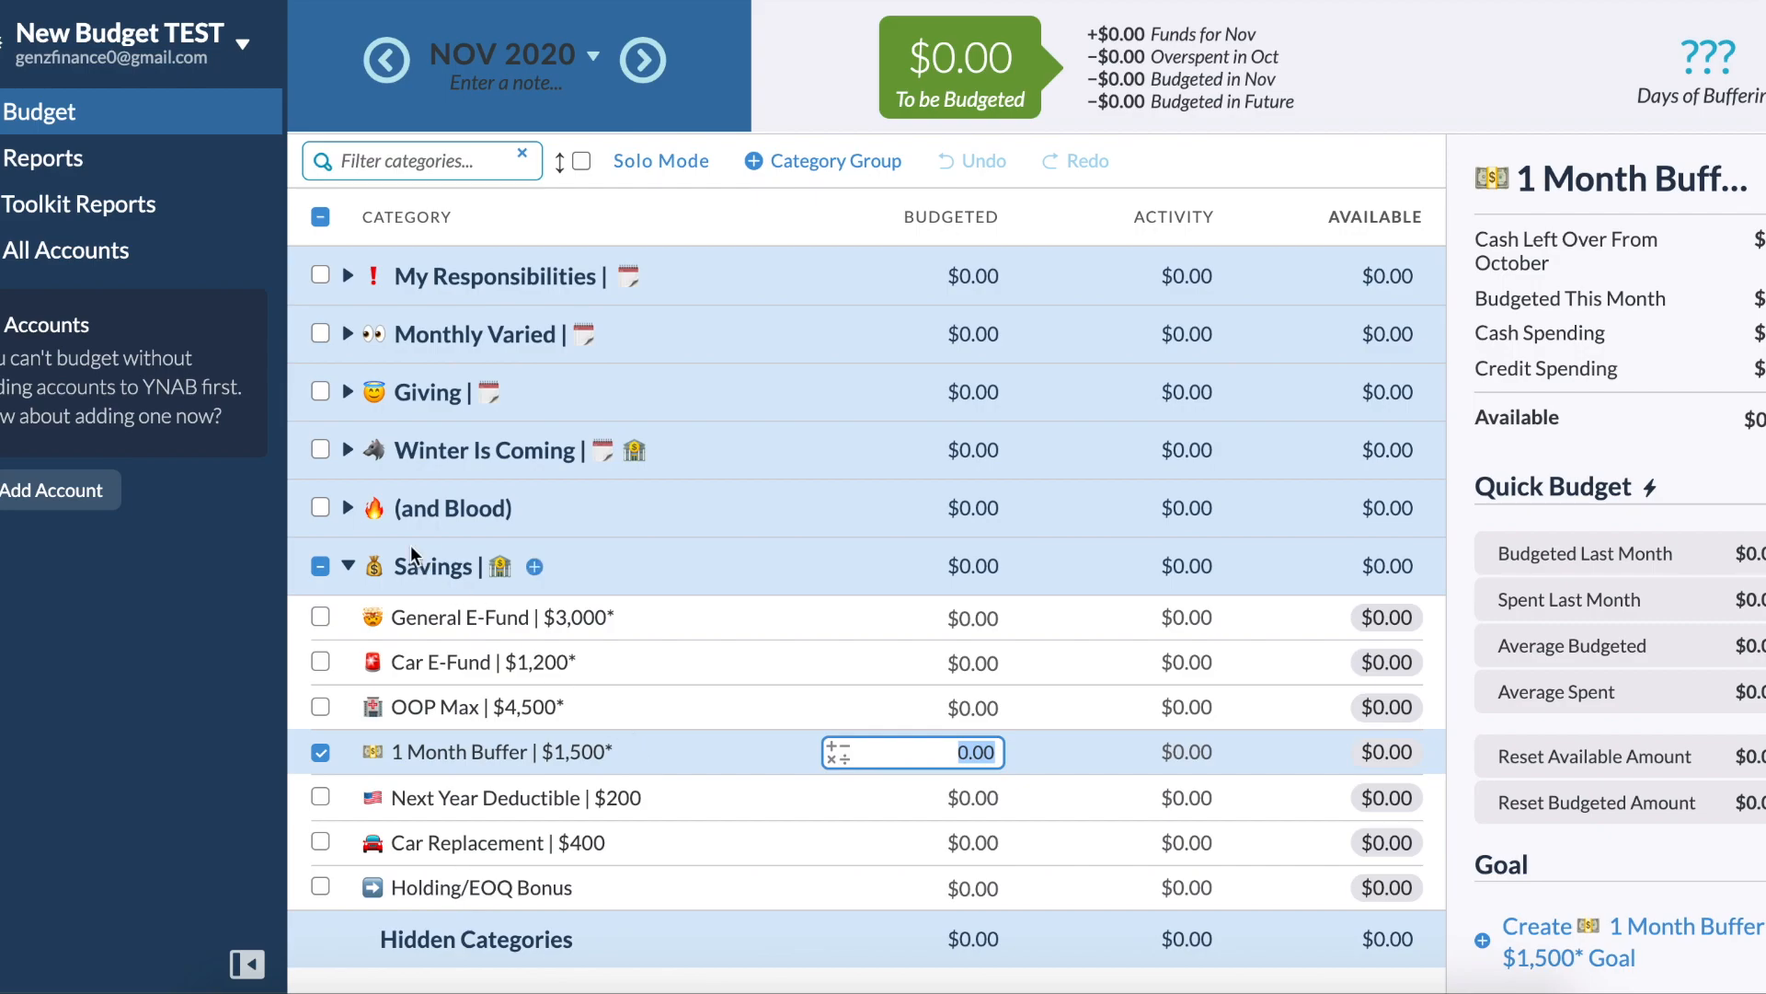
# Select the My Responsibilities, Monthly Varied, Giving and Winter Is Coming groups to review their combined categories, compare with Savings included, and clear the selection.
pyautogui.click(320, 564)
pyautogui.click(320, 450)
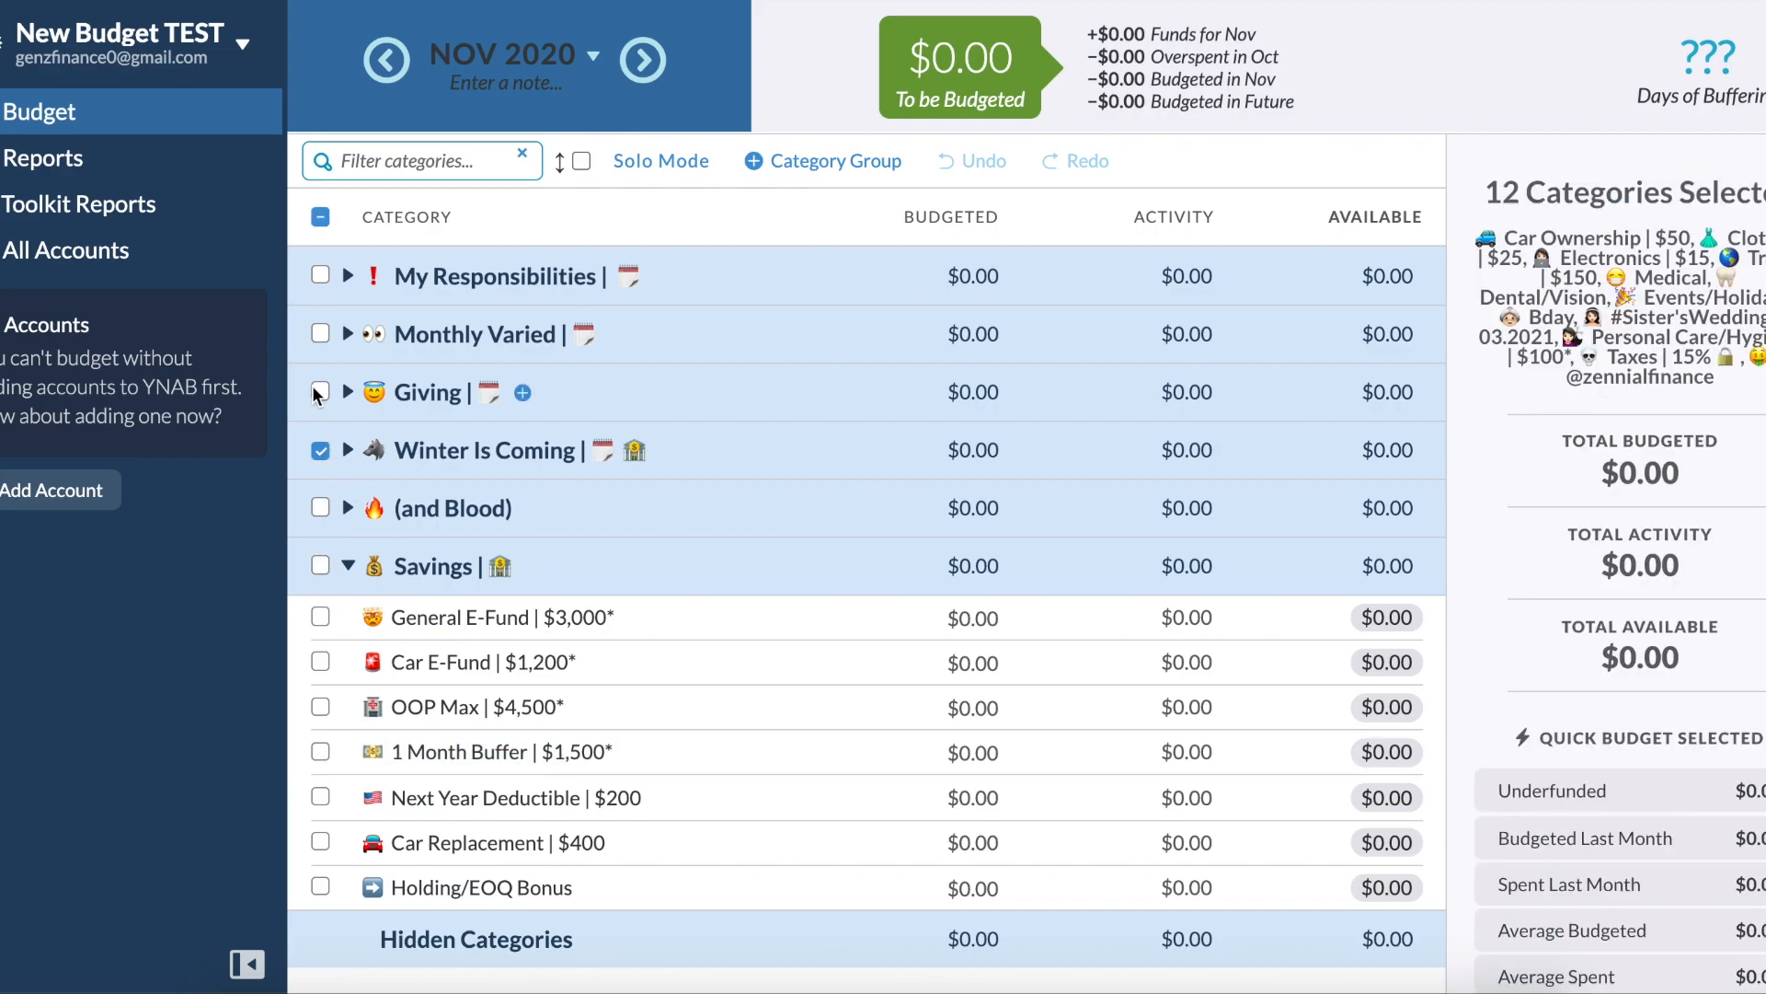
pyautogui.click(321, 392)
pyautogui.click(320, 334)
pyautogui.click(320, 275)
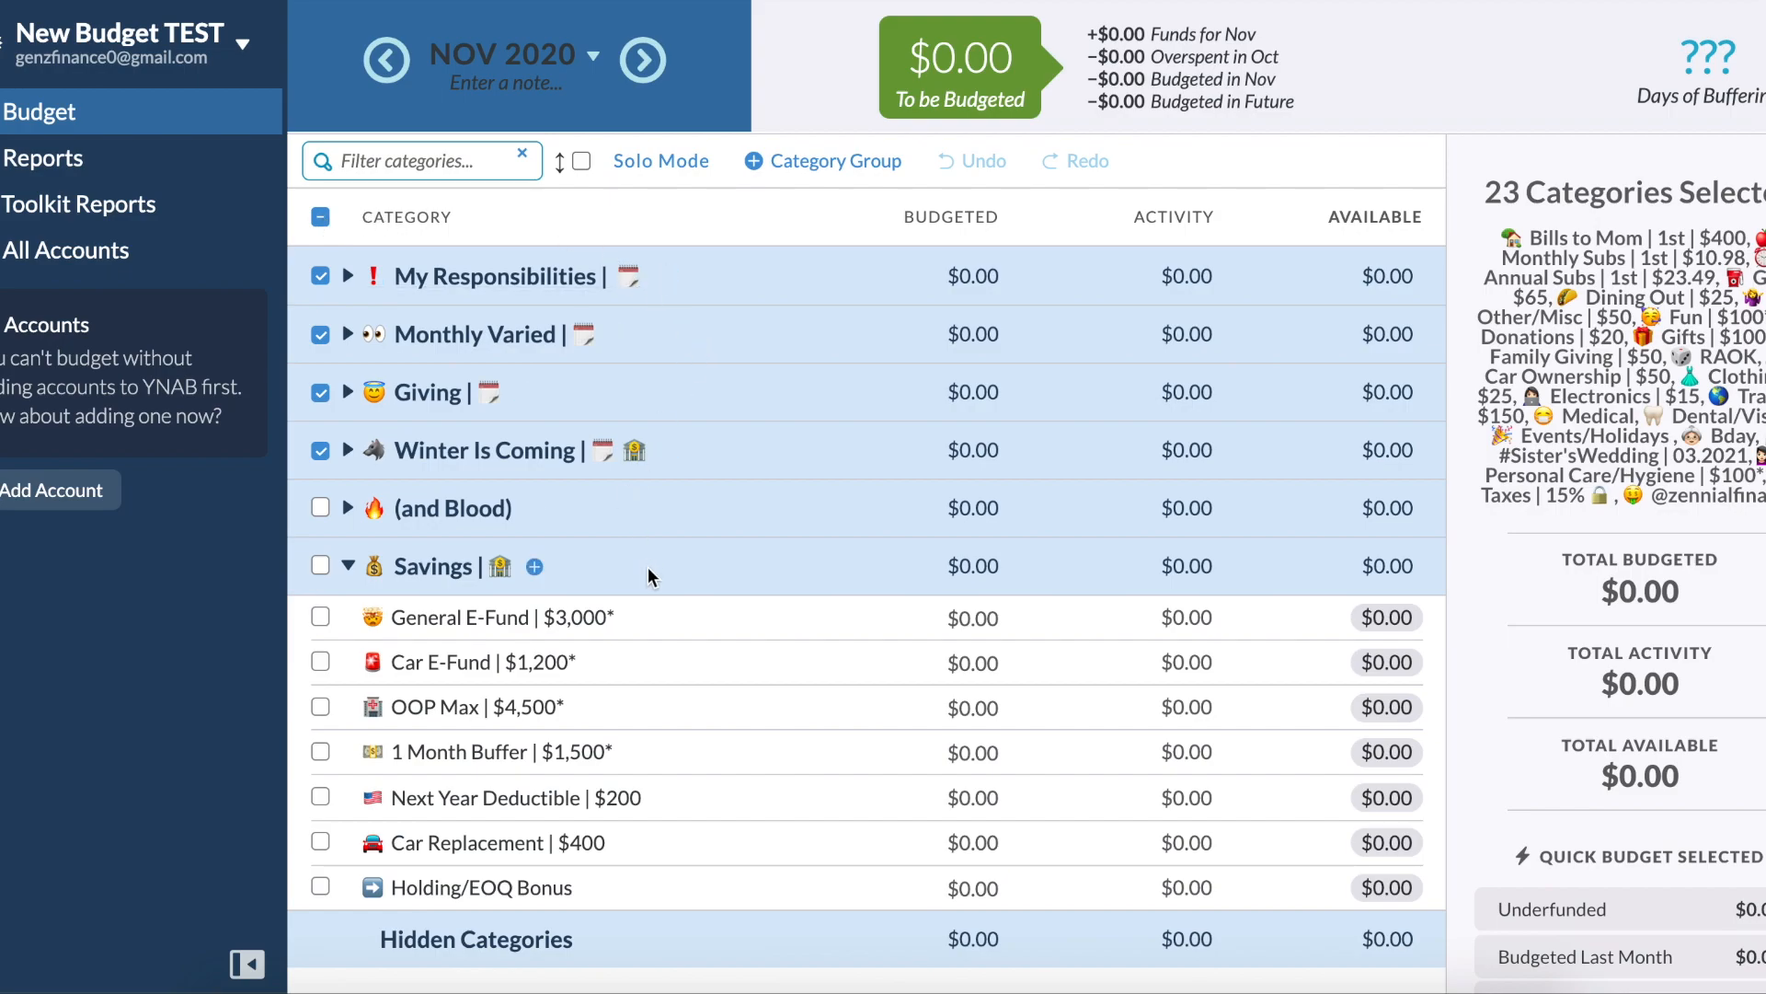
pyautogui.click(314, 567)
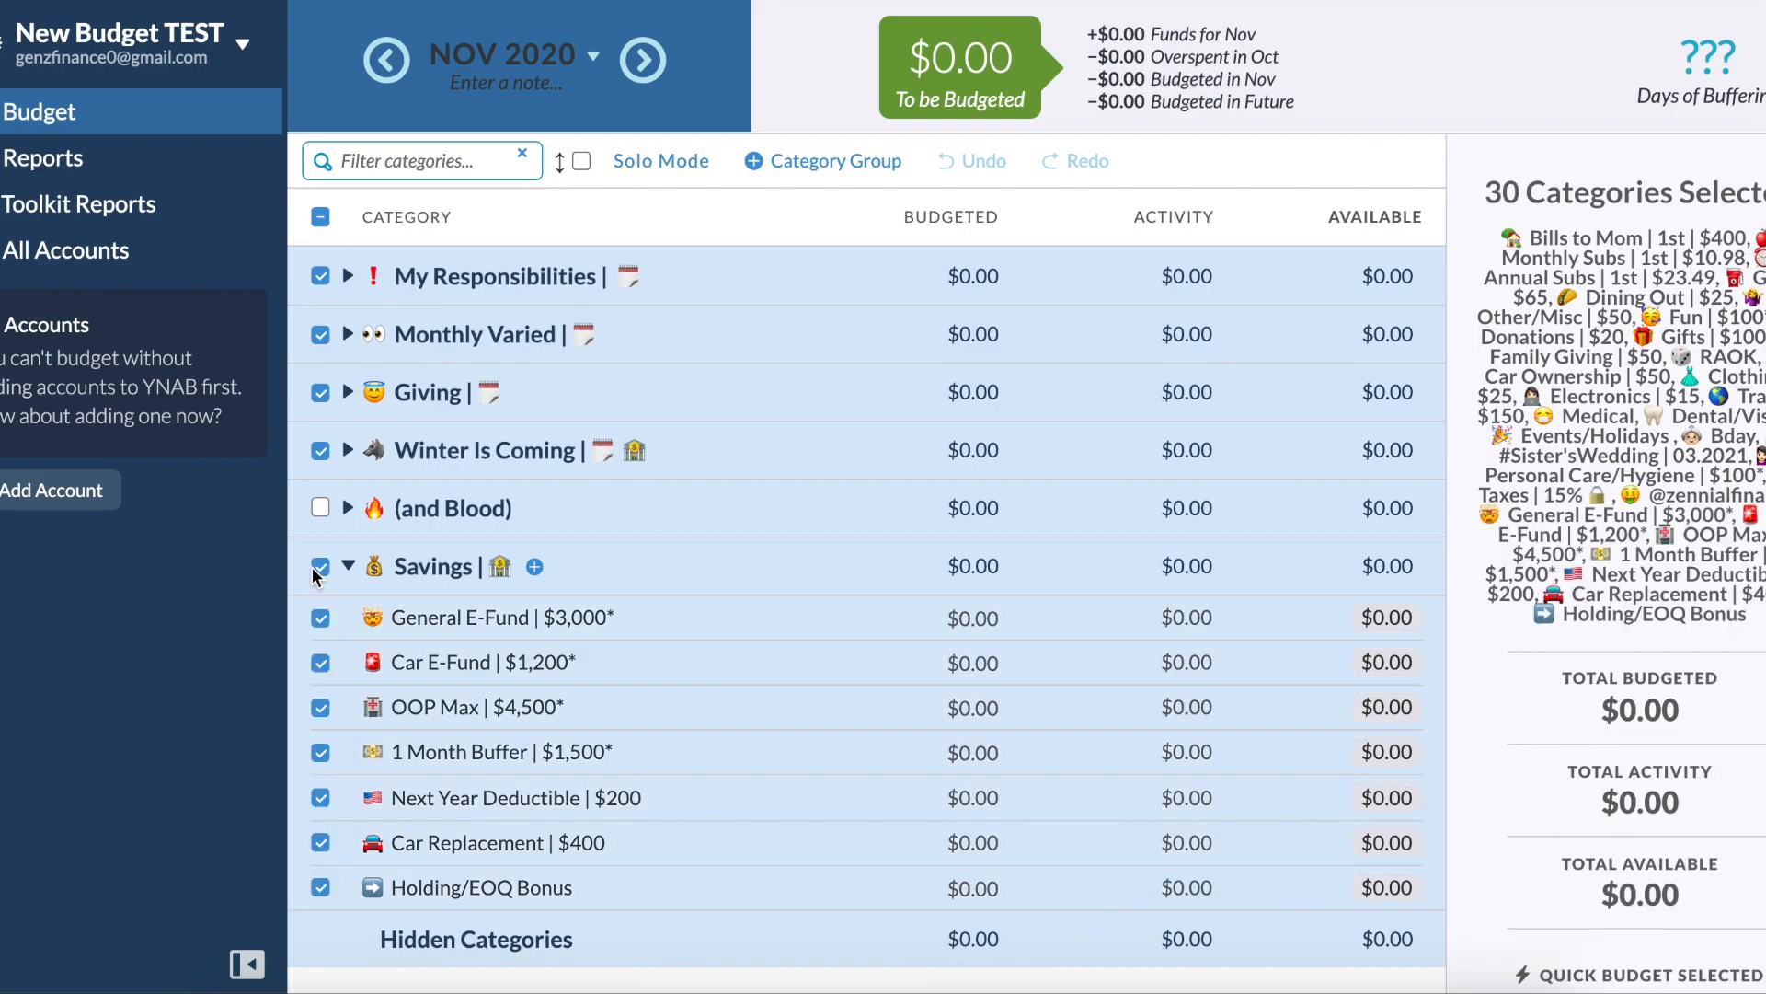
pyautogui.click(314, 567)
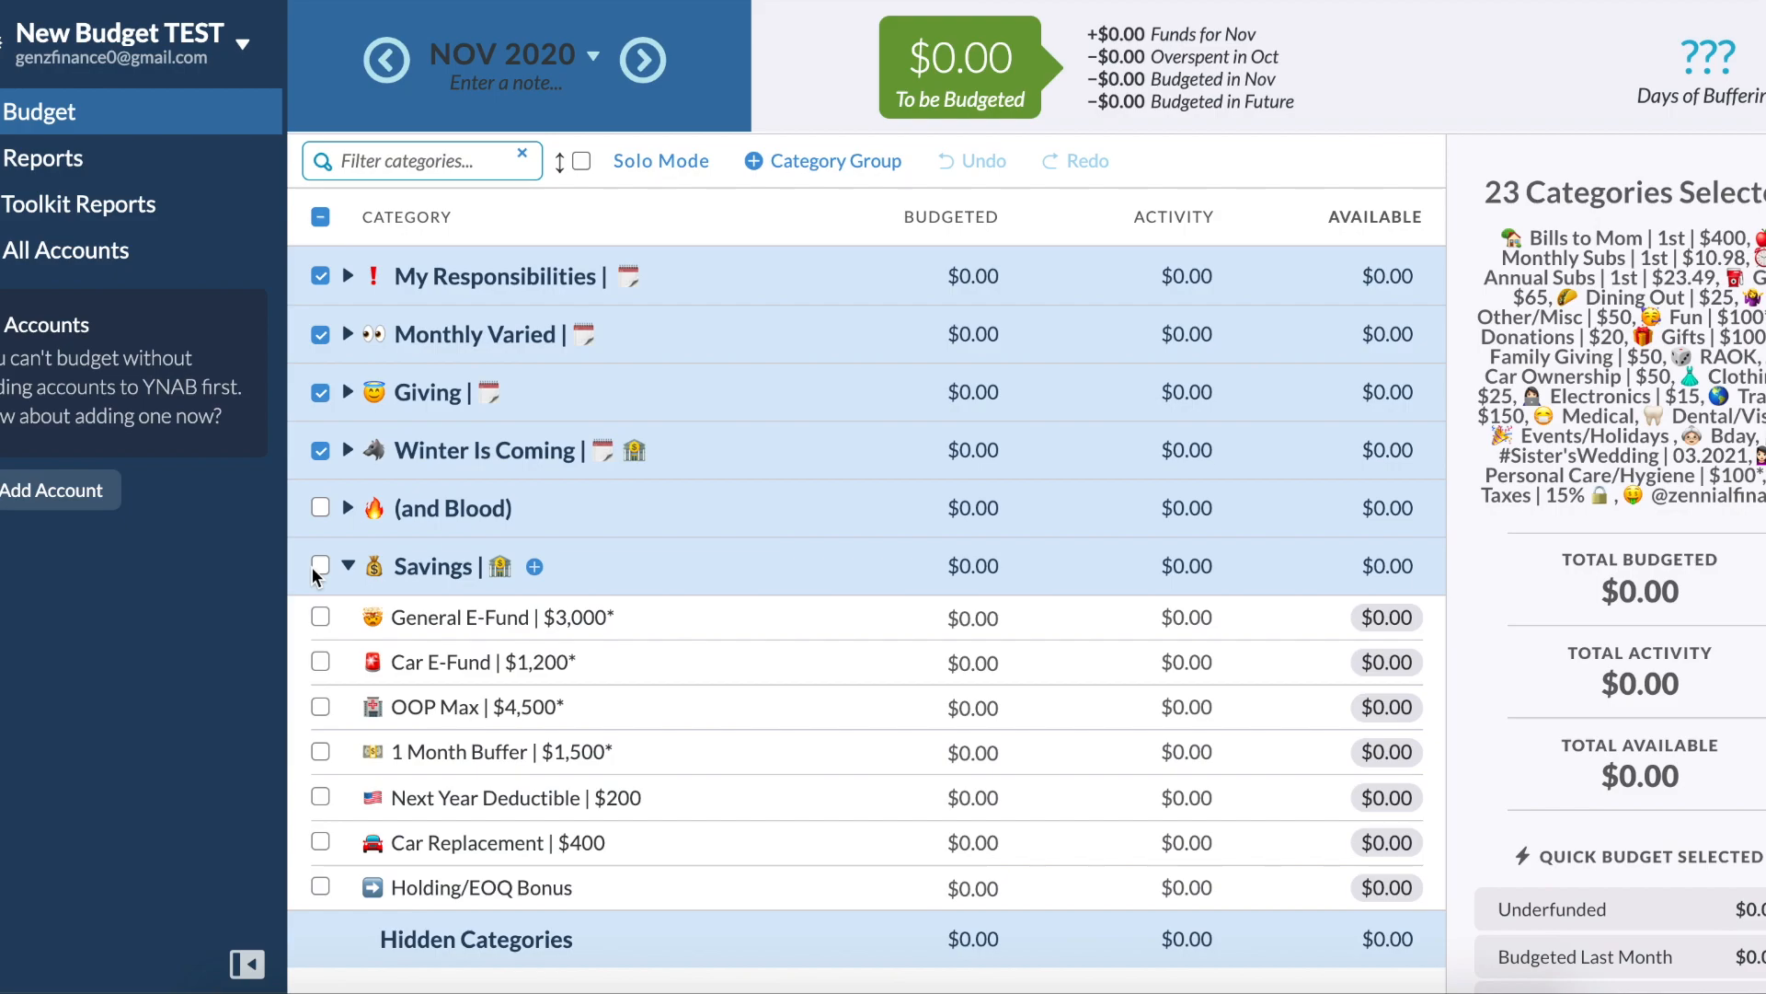
pyautogui.click(320, 217)
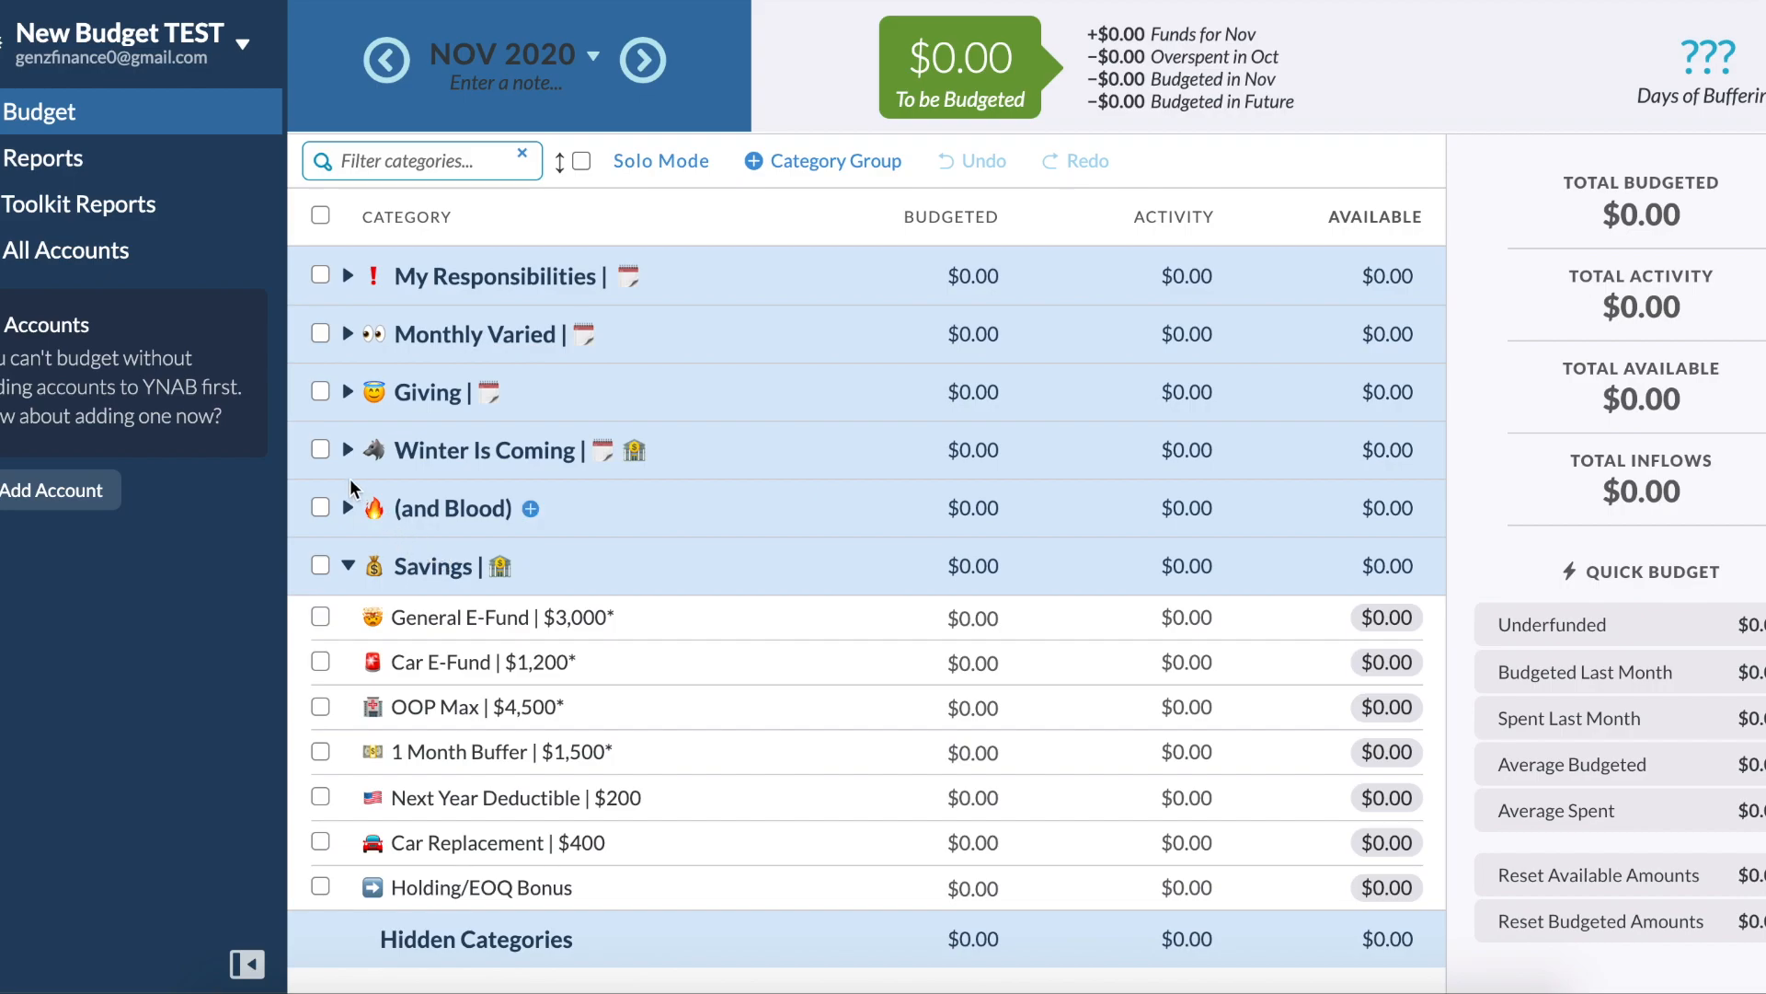
# Expand the Winter Is Coming group and review its categories, including Travel and Bday, leaving none selected.
pyautogui.click(348, 450)
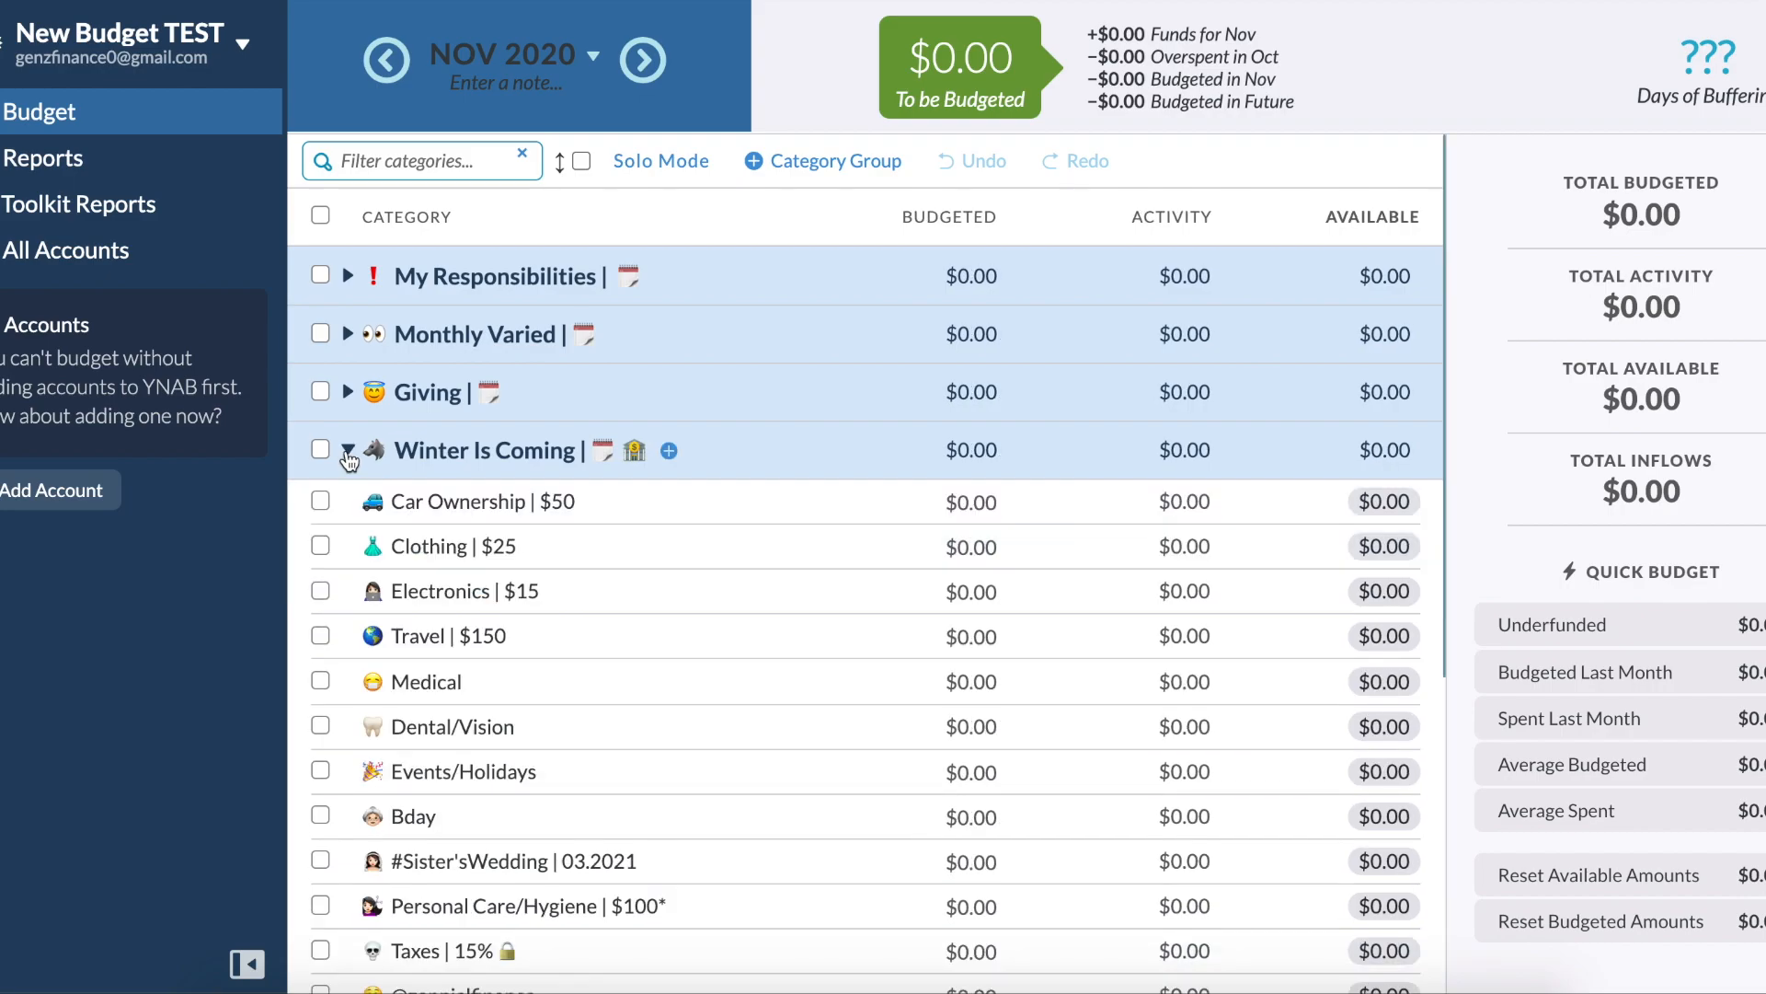
pyautogui.click(532, 635)
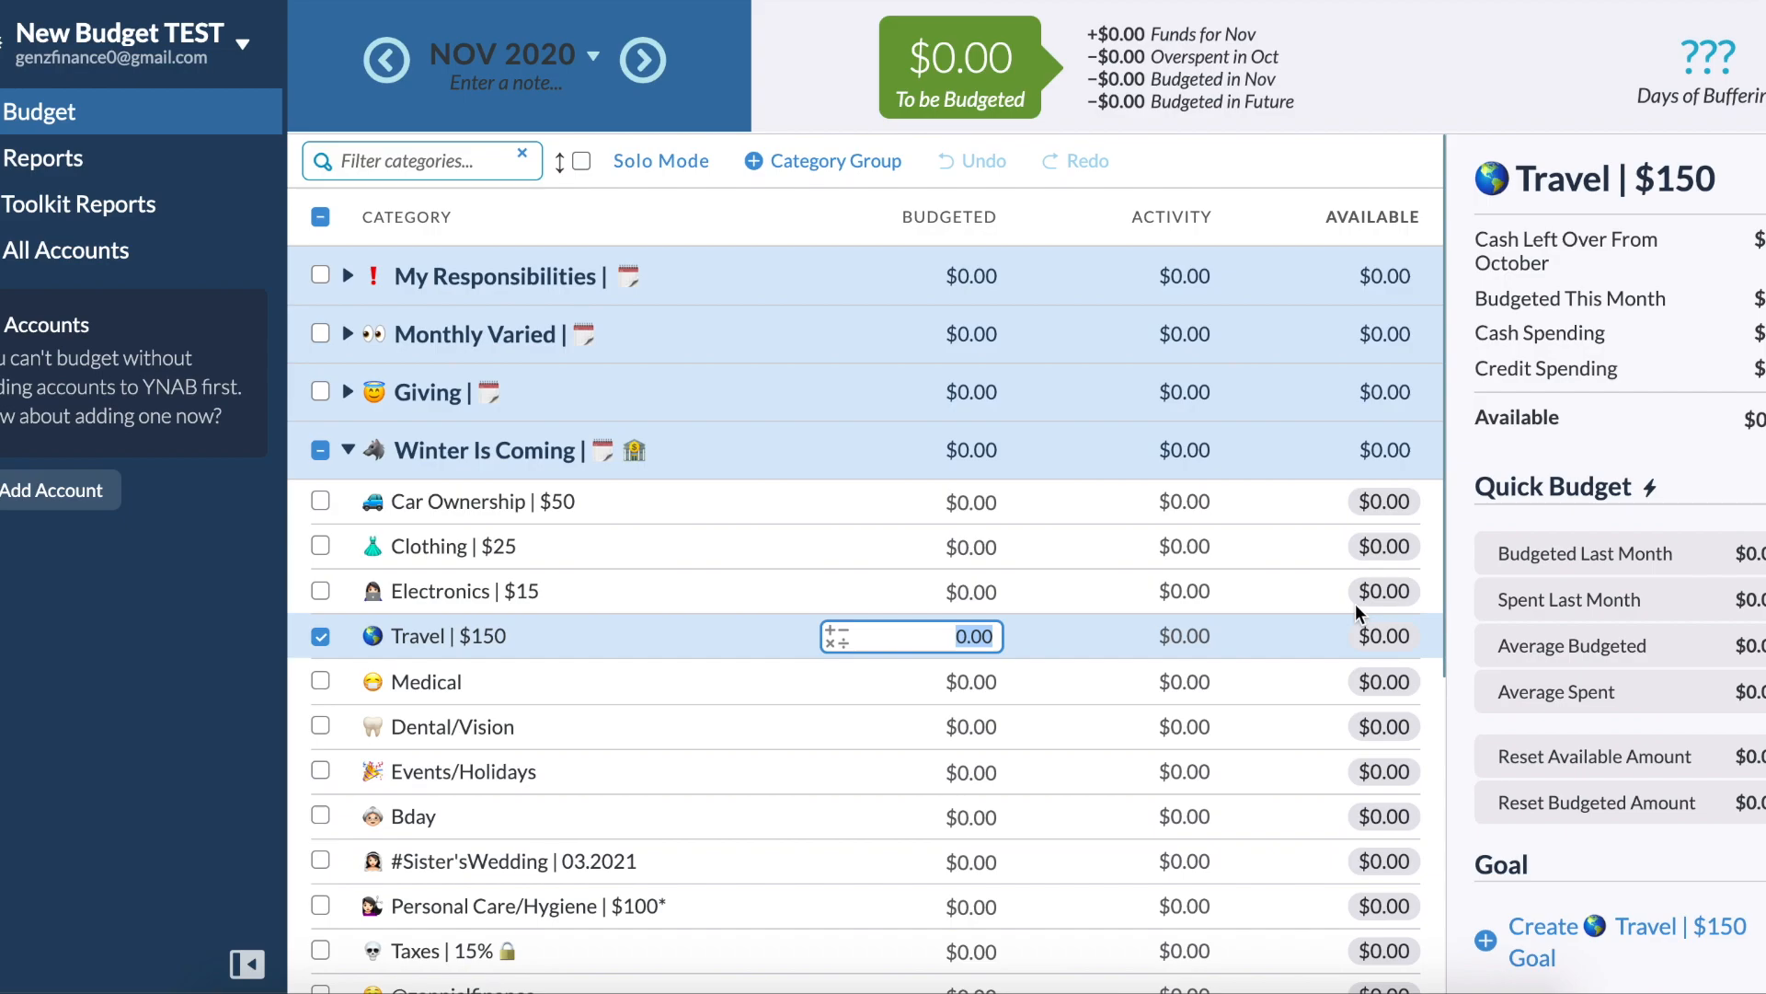
pyautogui.scroll(-5, 1355, 603)
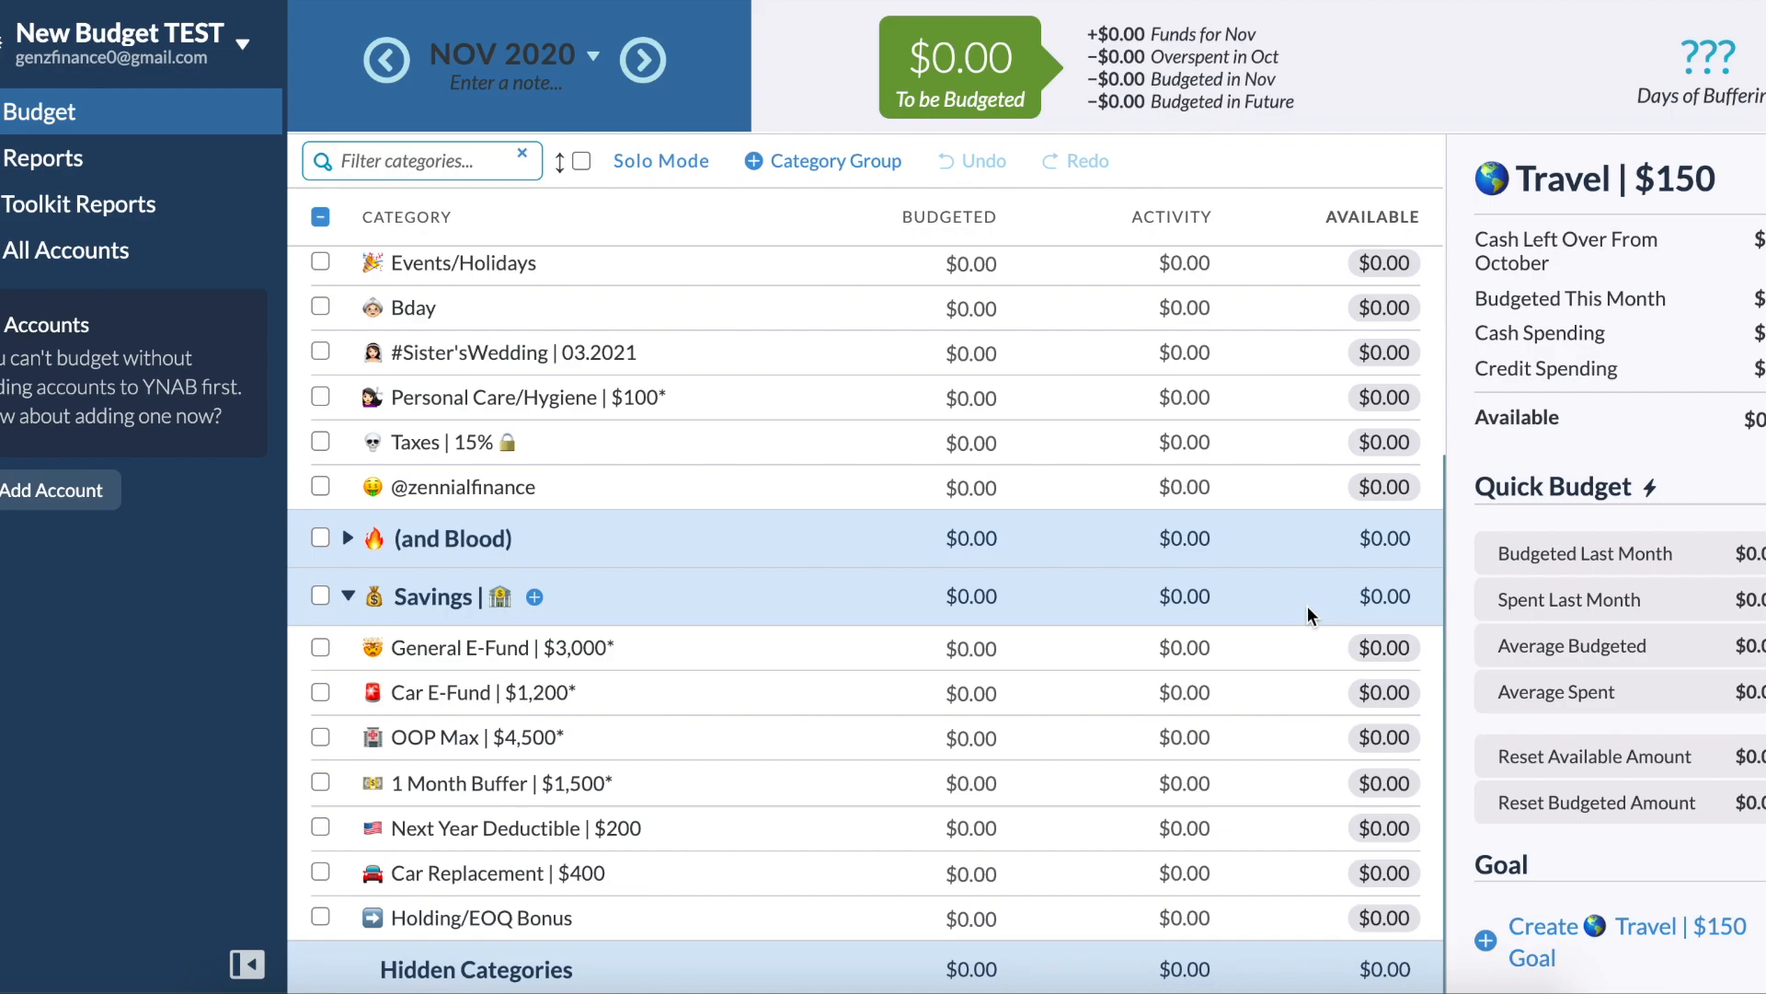
pyautogui.click(954, 350)
pyautogui.click(756, 303)
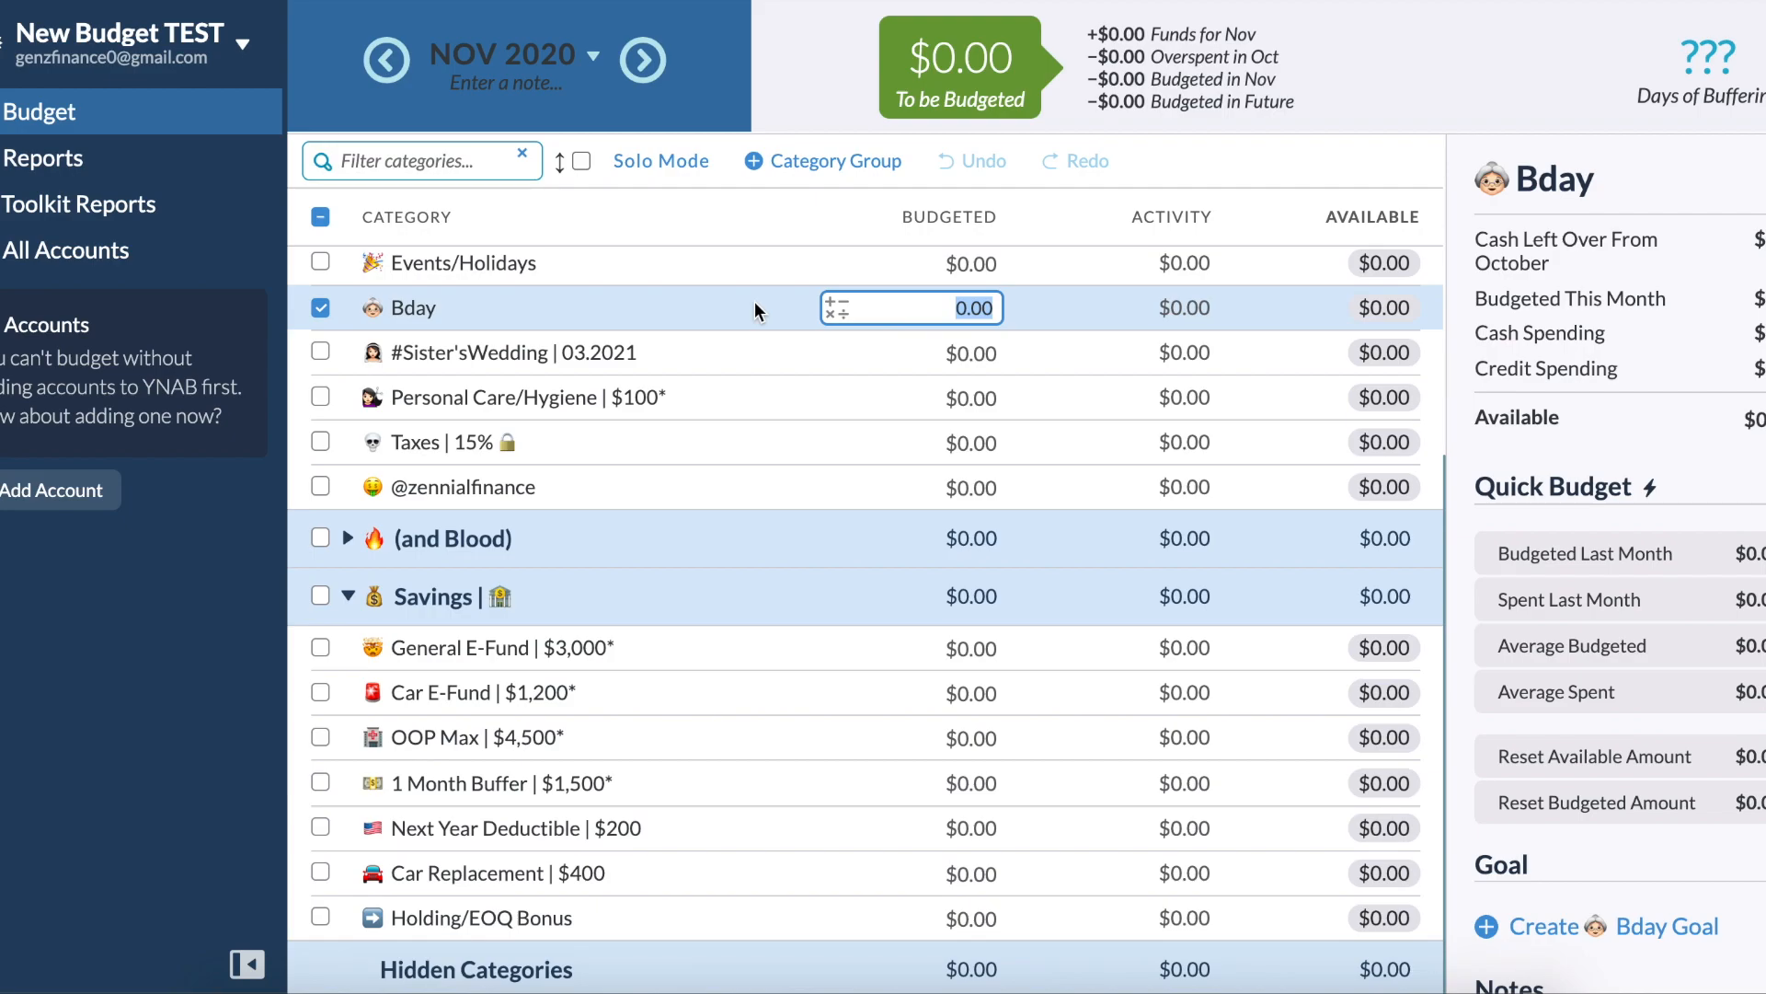
pyautogui.scroll(2, 755, 301)
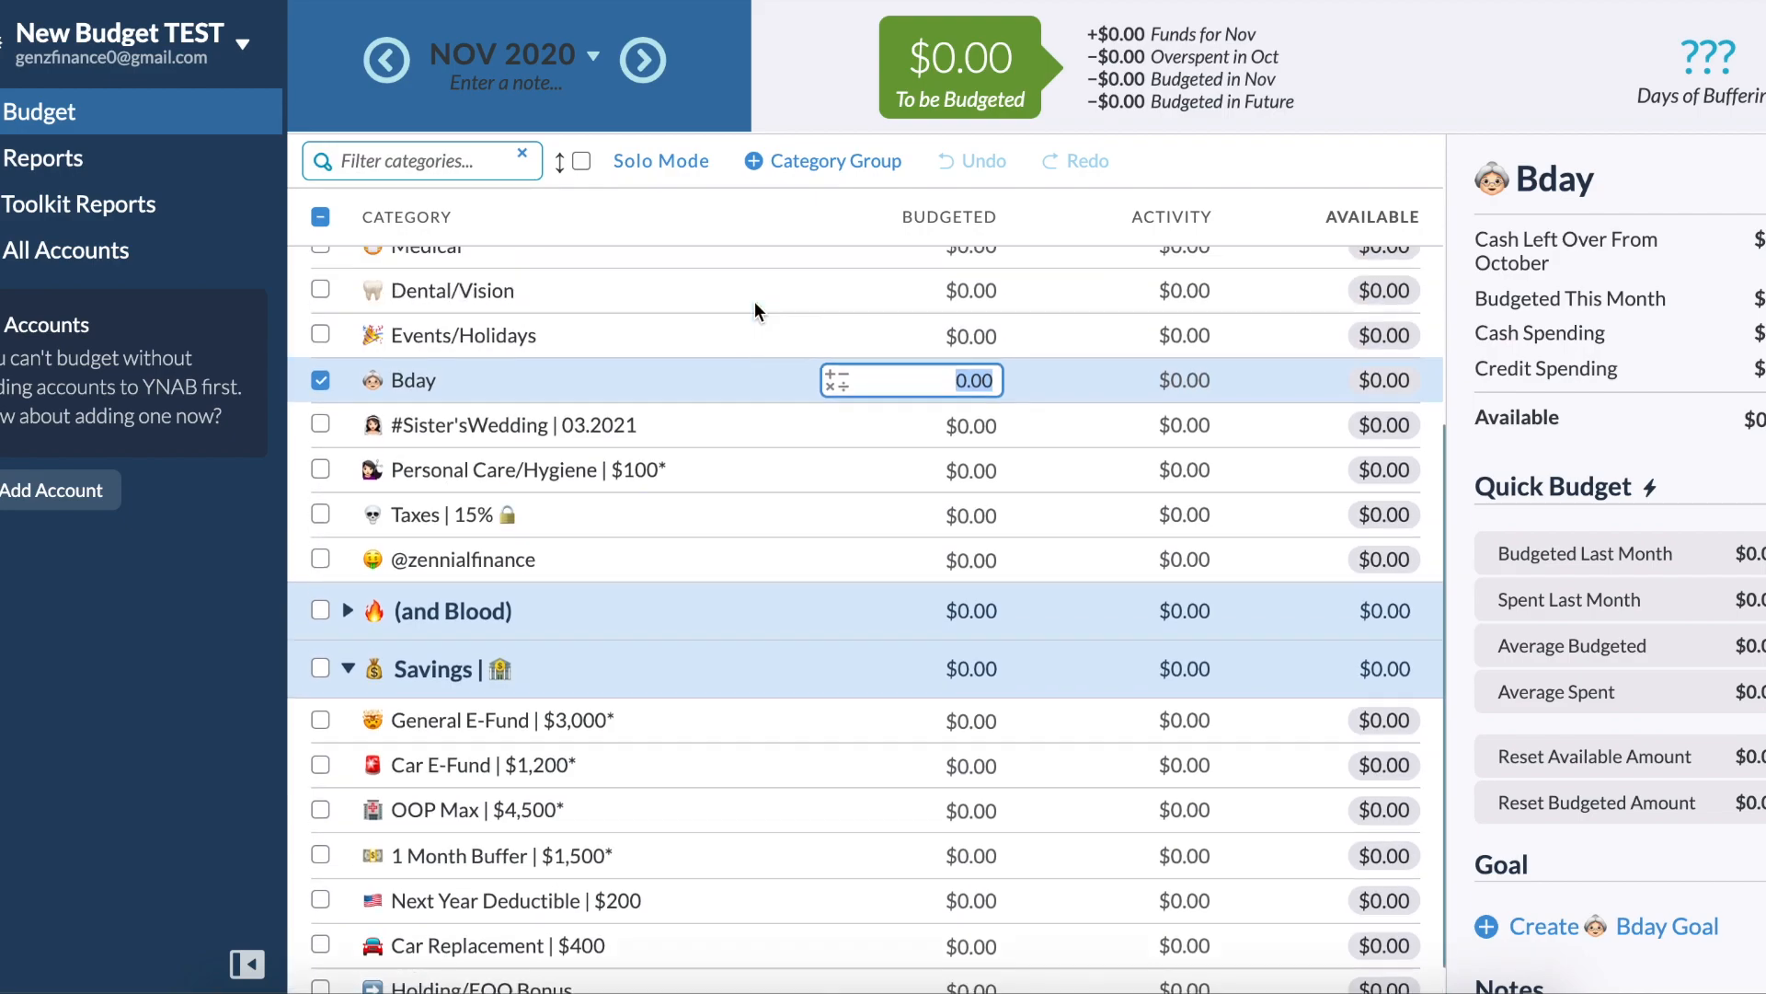
pyautogui.click(322, 470)
pyautogui.scroll(3, 339, 444)
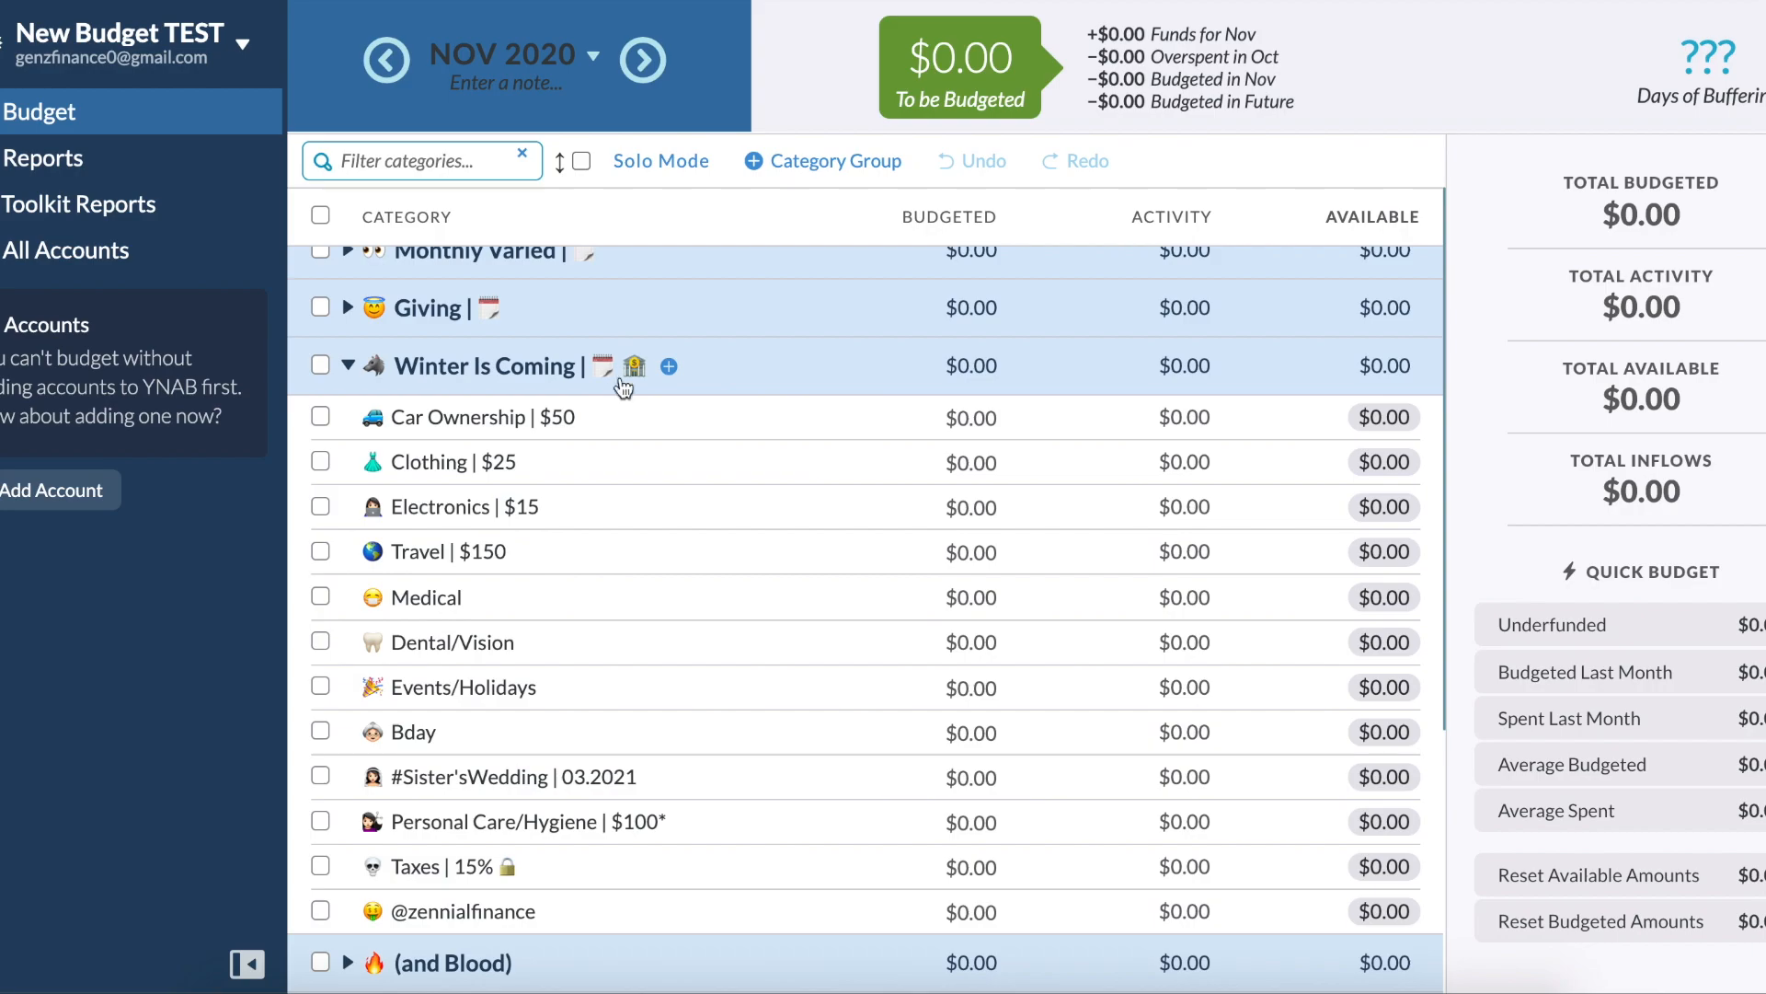
pyautogui.scroll(1, 497, 386)
pyautogui.scroll(-5, 447, 428)
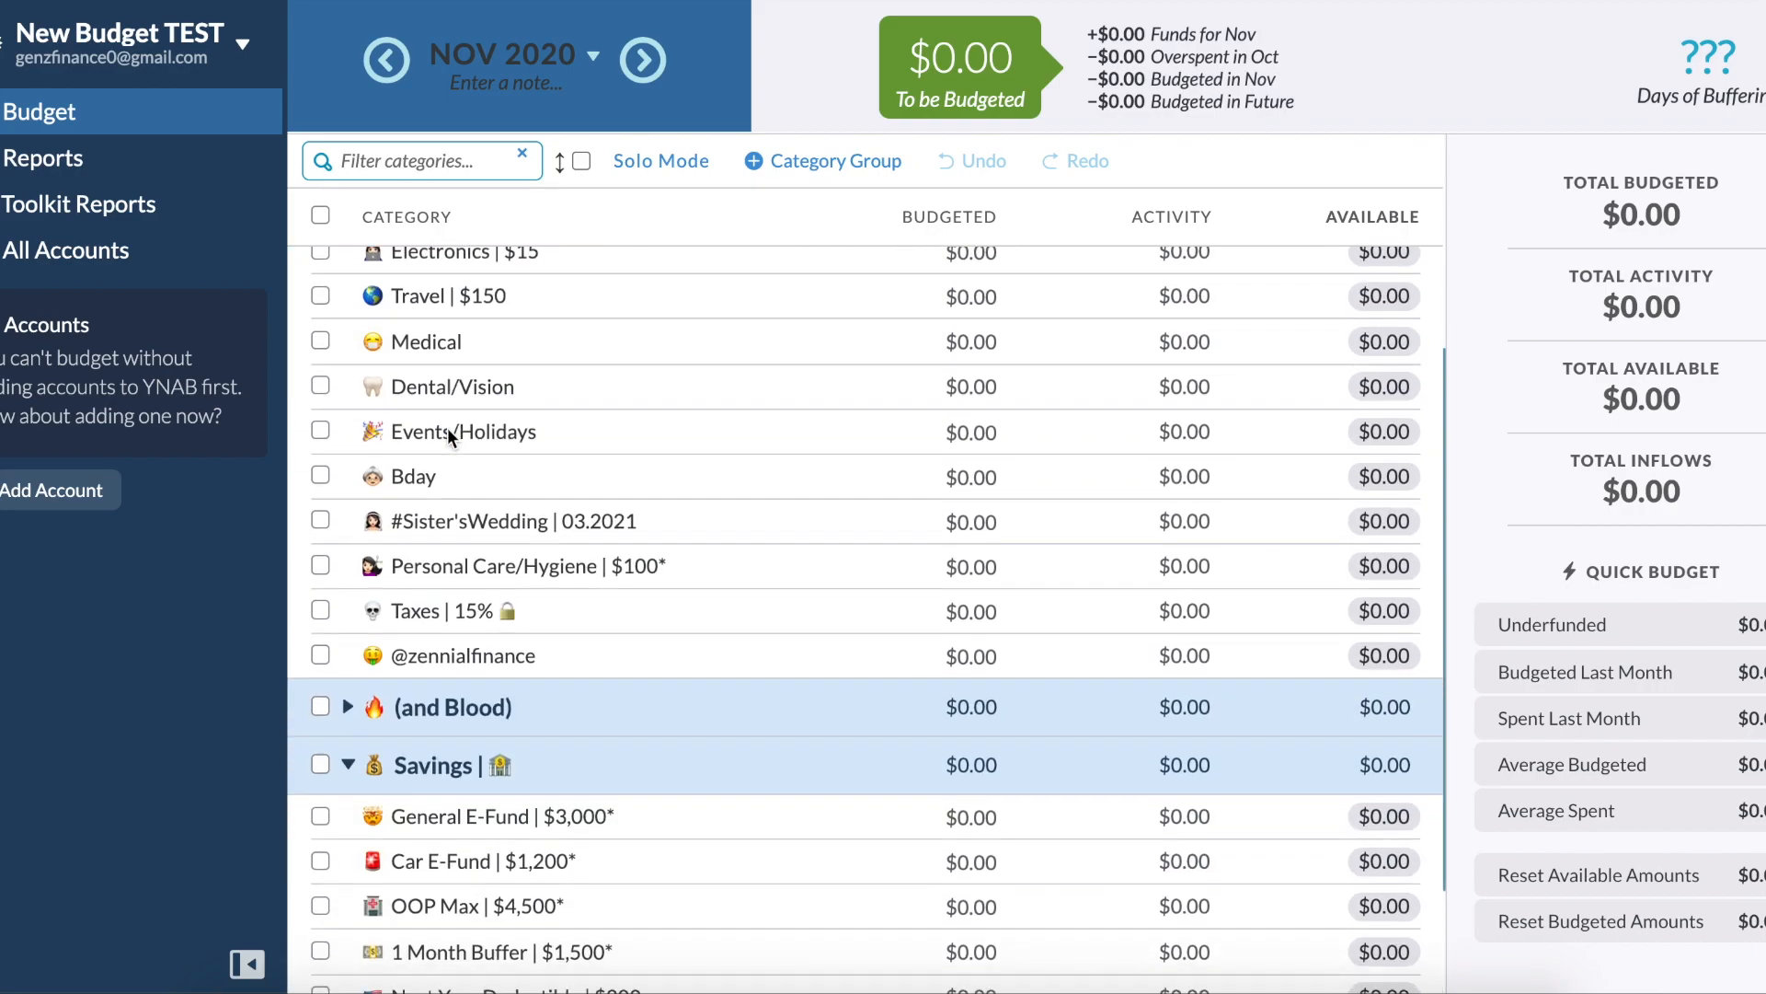
# Expand the (and Blood) group and review Roth IRA alongside the #Sister'sWedding category under Winter Is Coming.
pyautogui.click(348, 605)
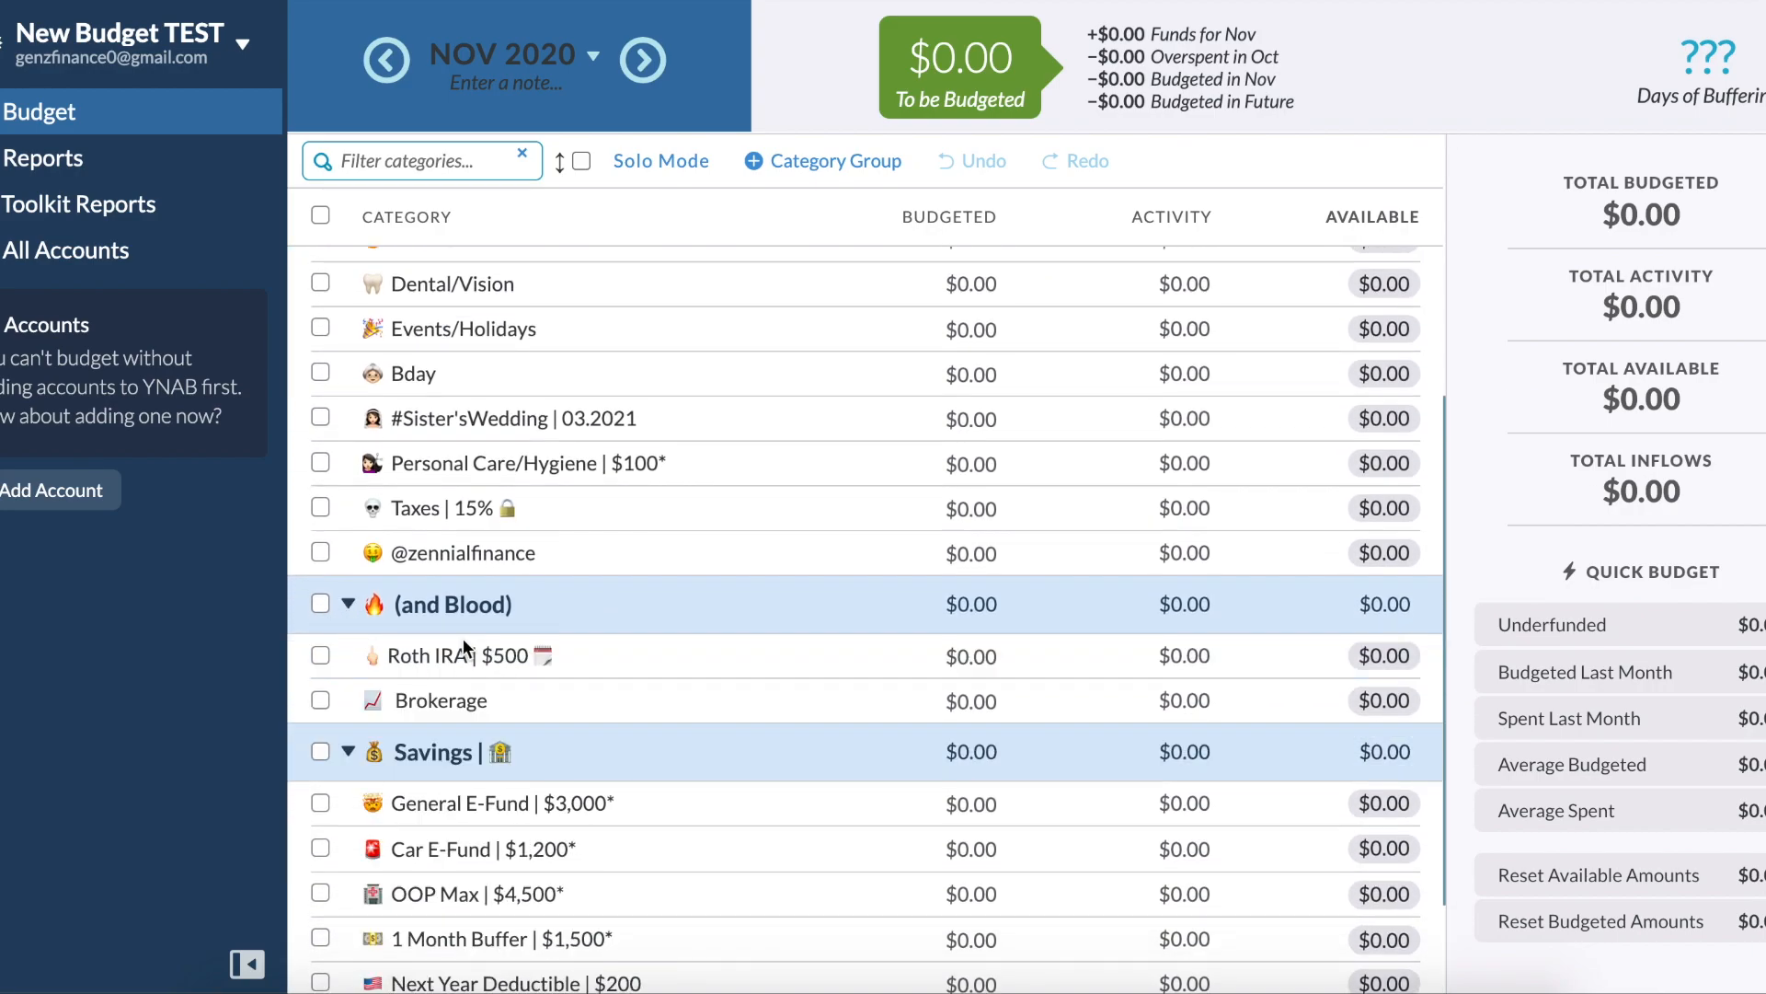
pyautogui.scroll(3, 432, 653)
pyautogui.moveTo(432, 653); pyautogui.dragTo(499, 655)
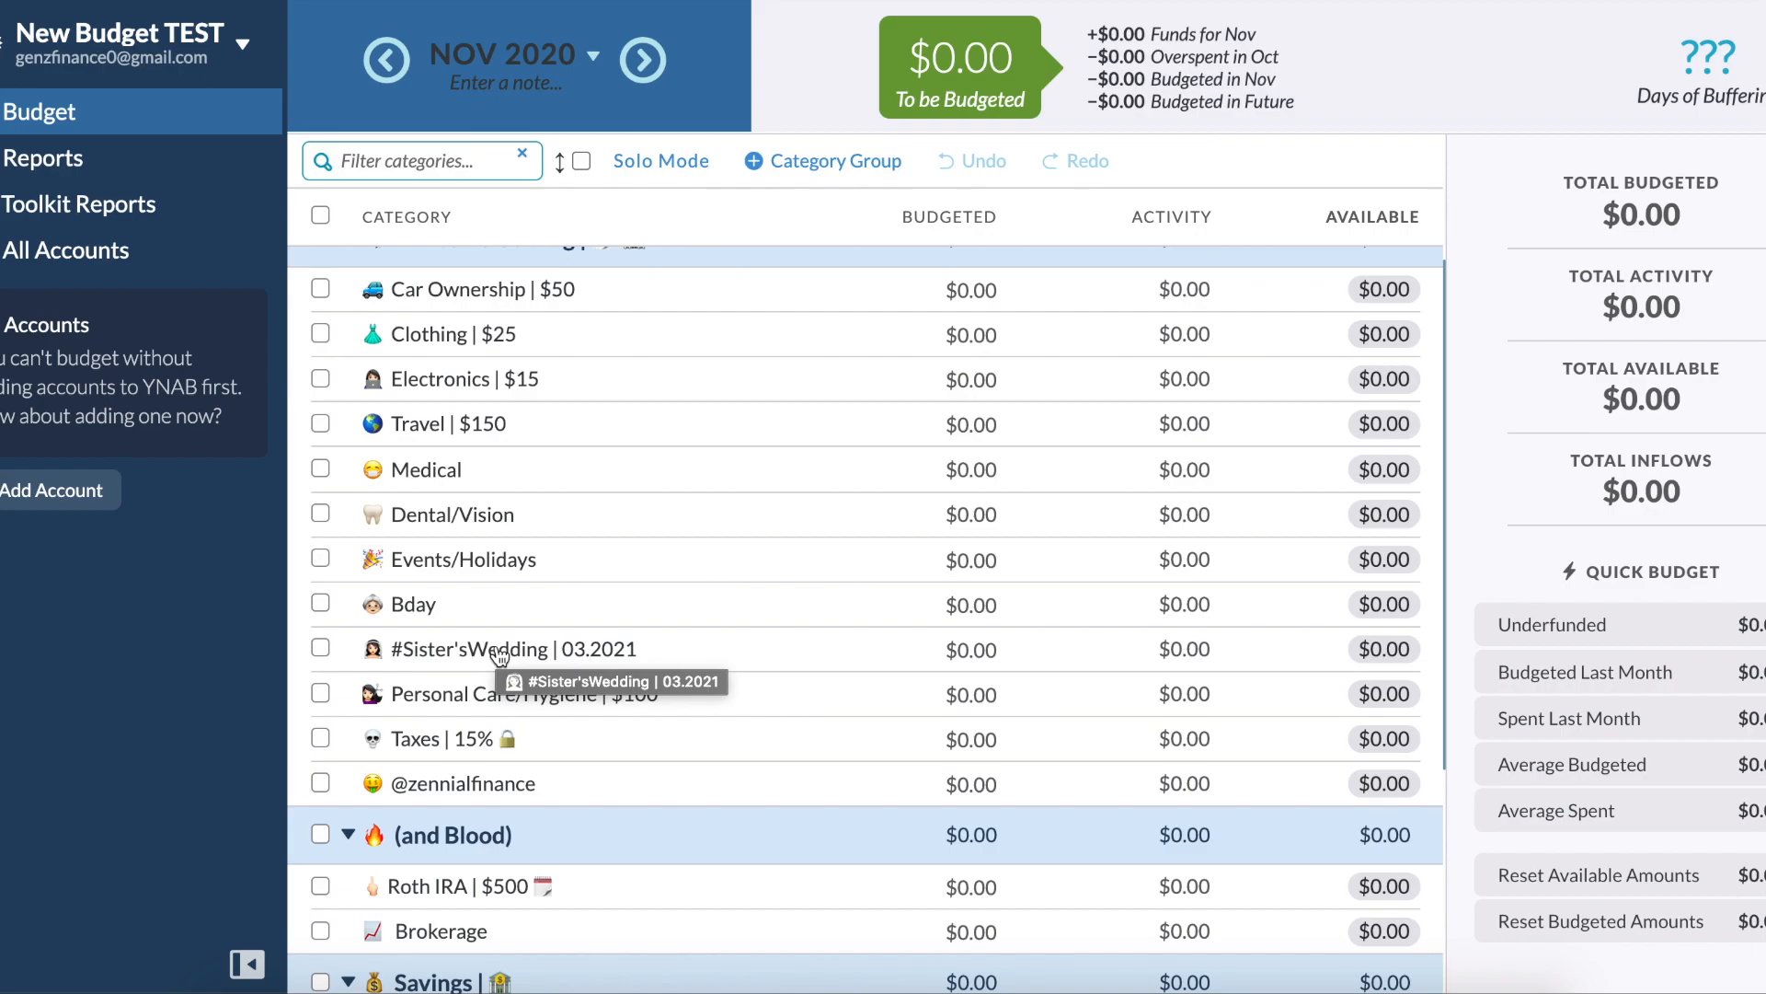
# Review the 1 Month Buffer, Next Year Deductible, Car Replacement and Holding/EOQ Bonus categories under Savings and clear the category selection.
pyautogui.scroll(-4, 322, 648)
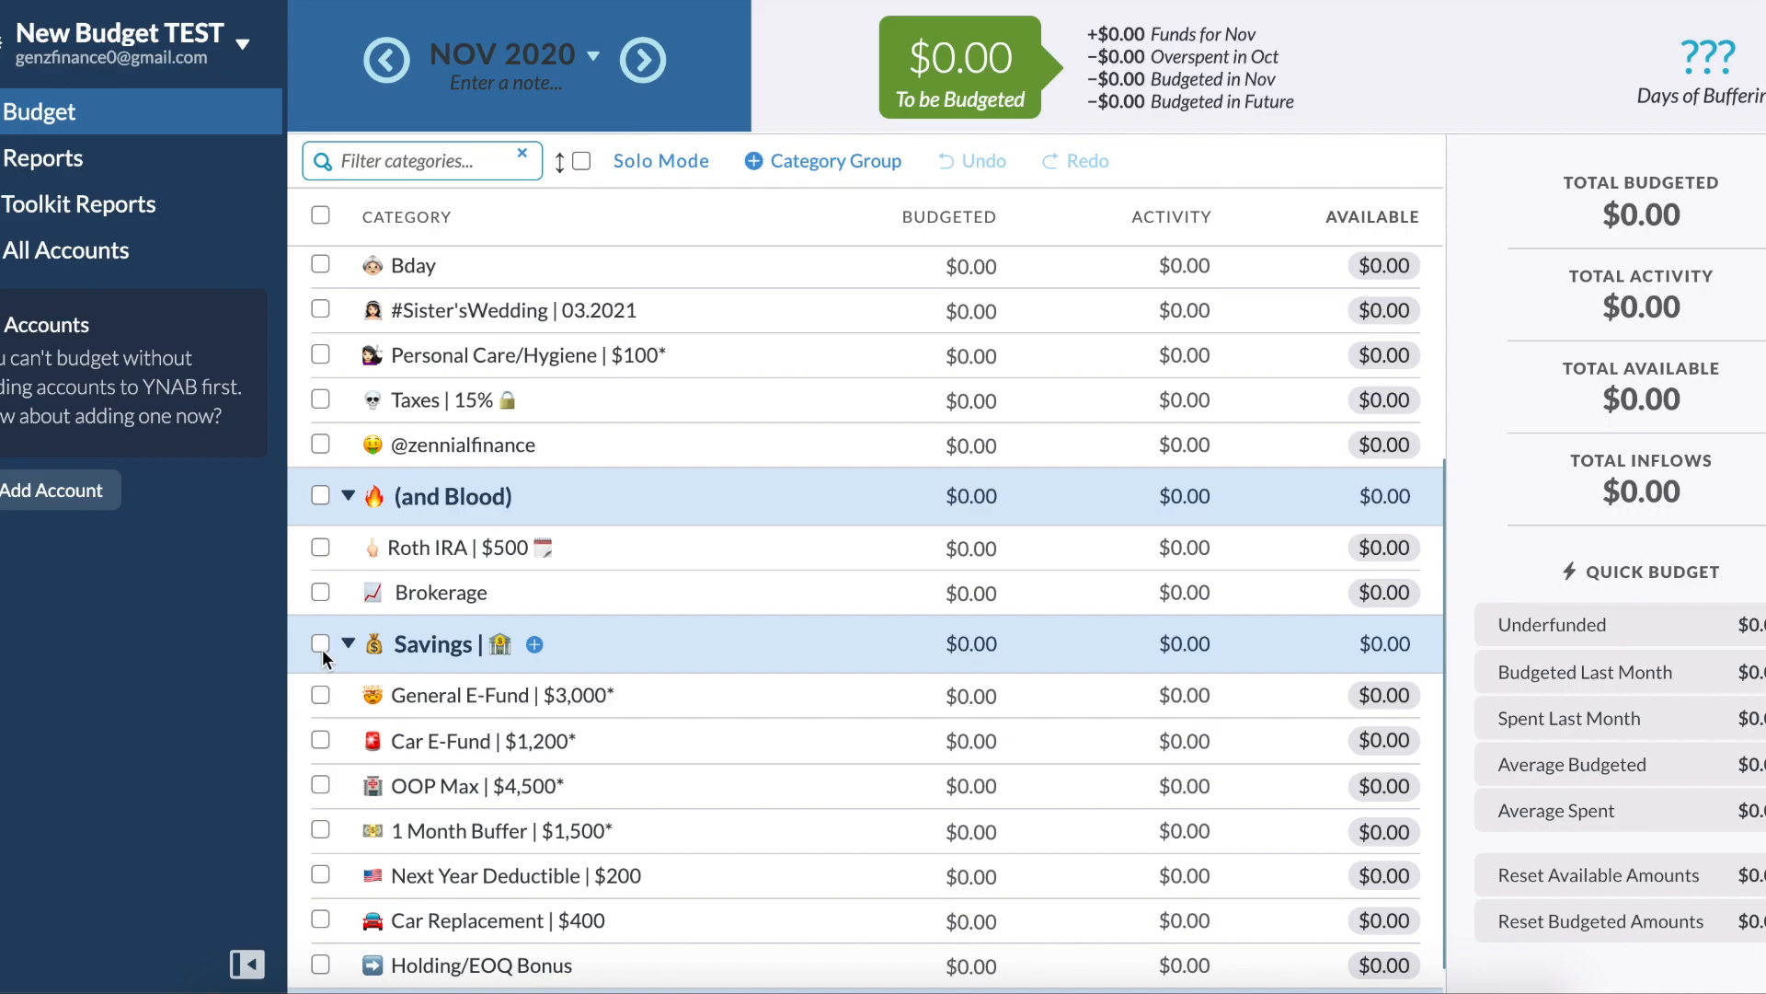
pyautogui.scroll(-1, 322, 648)
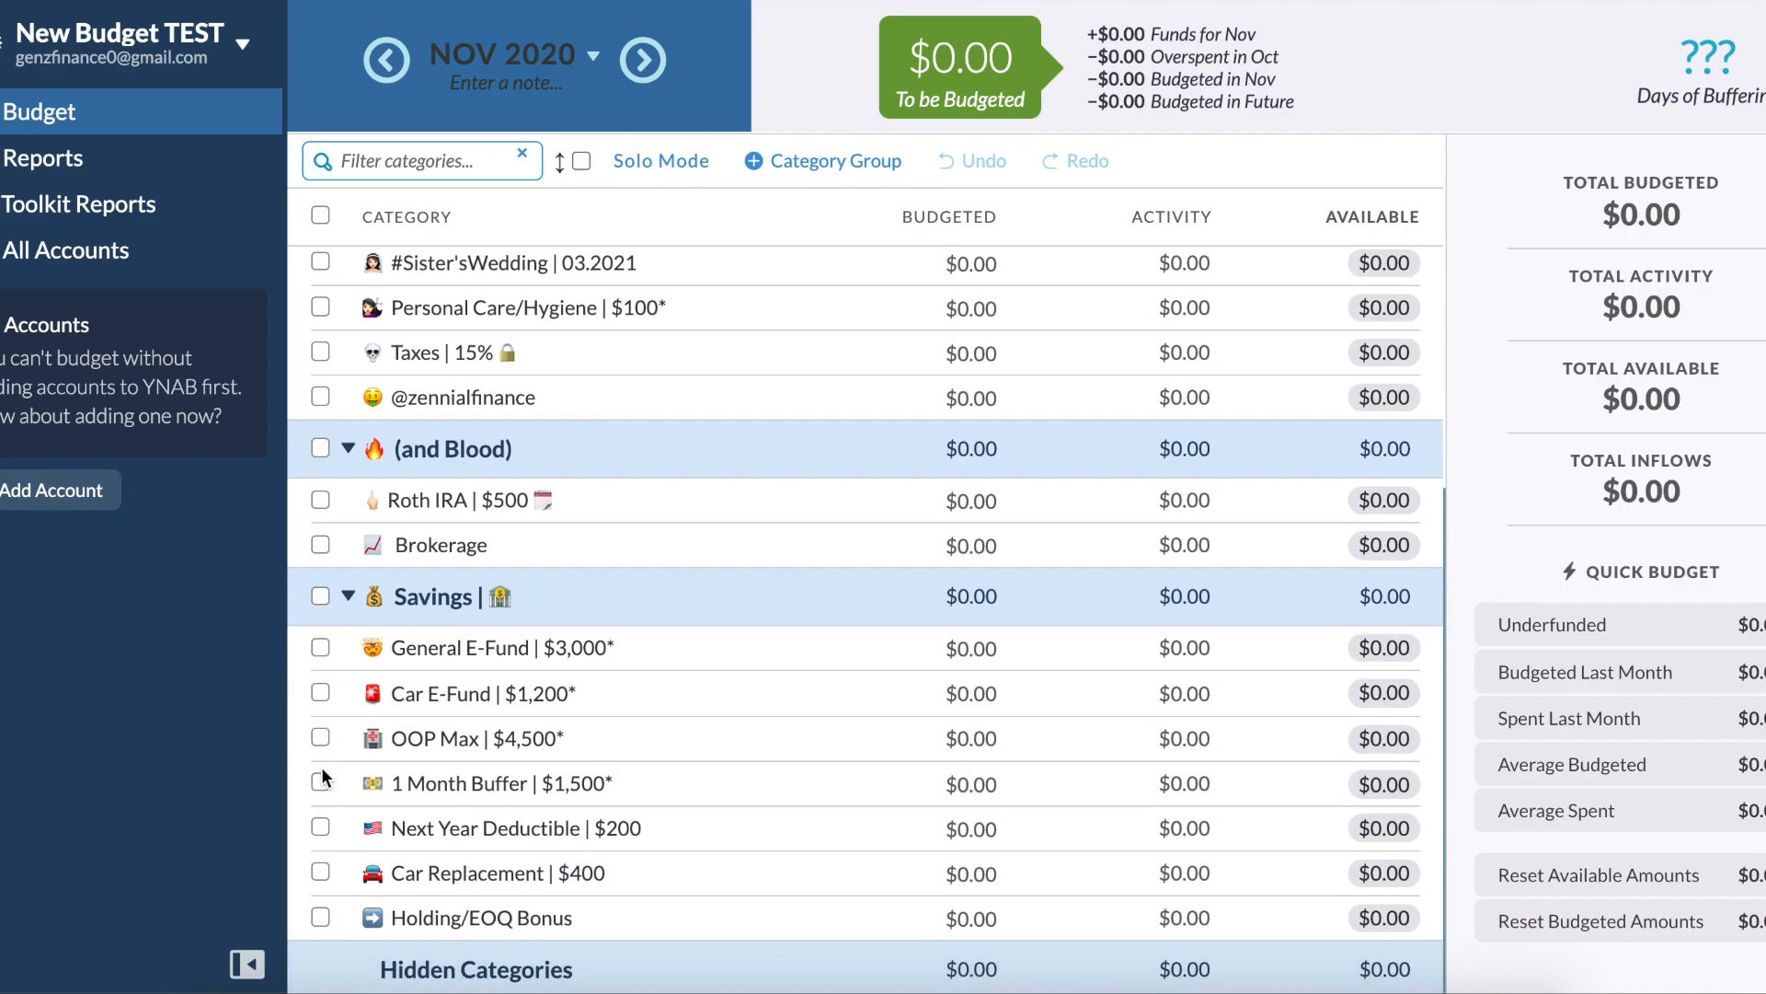
pyautogui.click(323, 780)
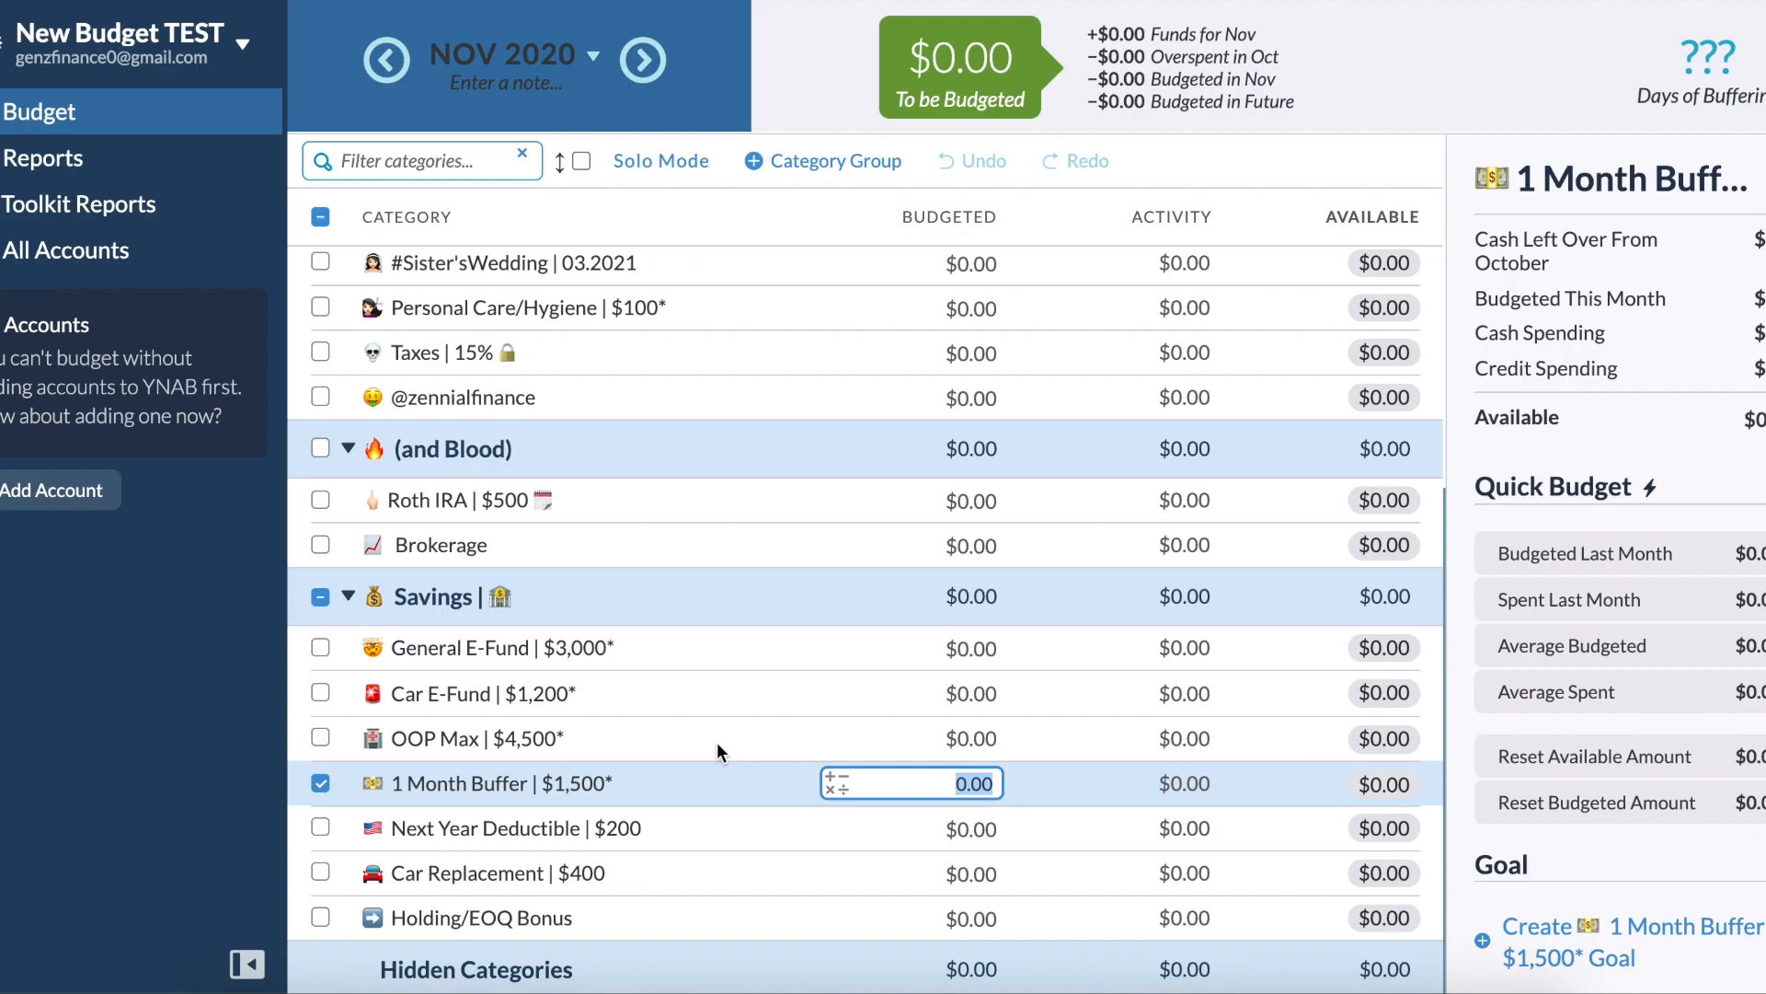
pyautogui.press('Return')
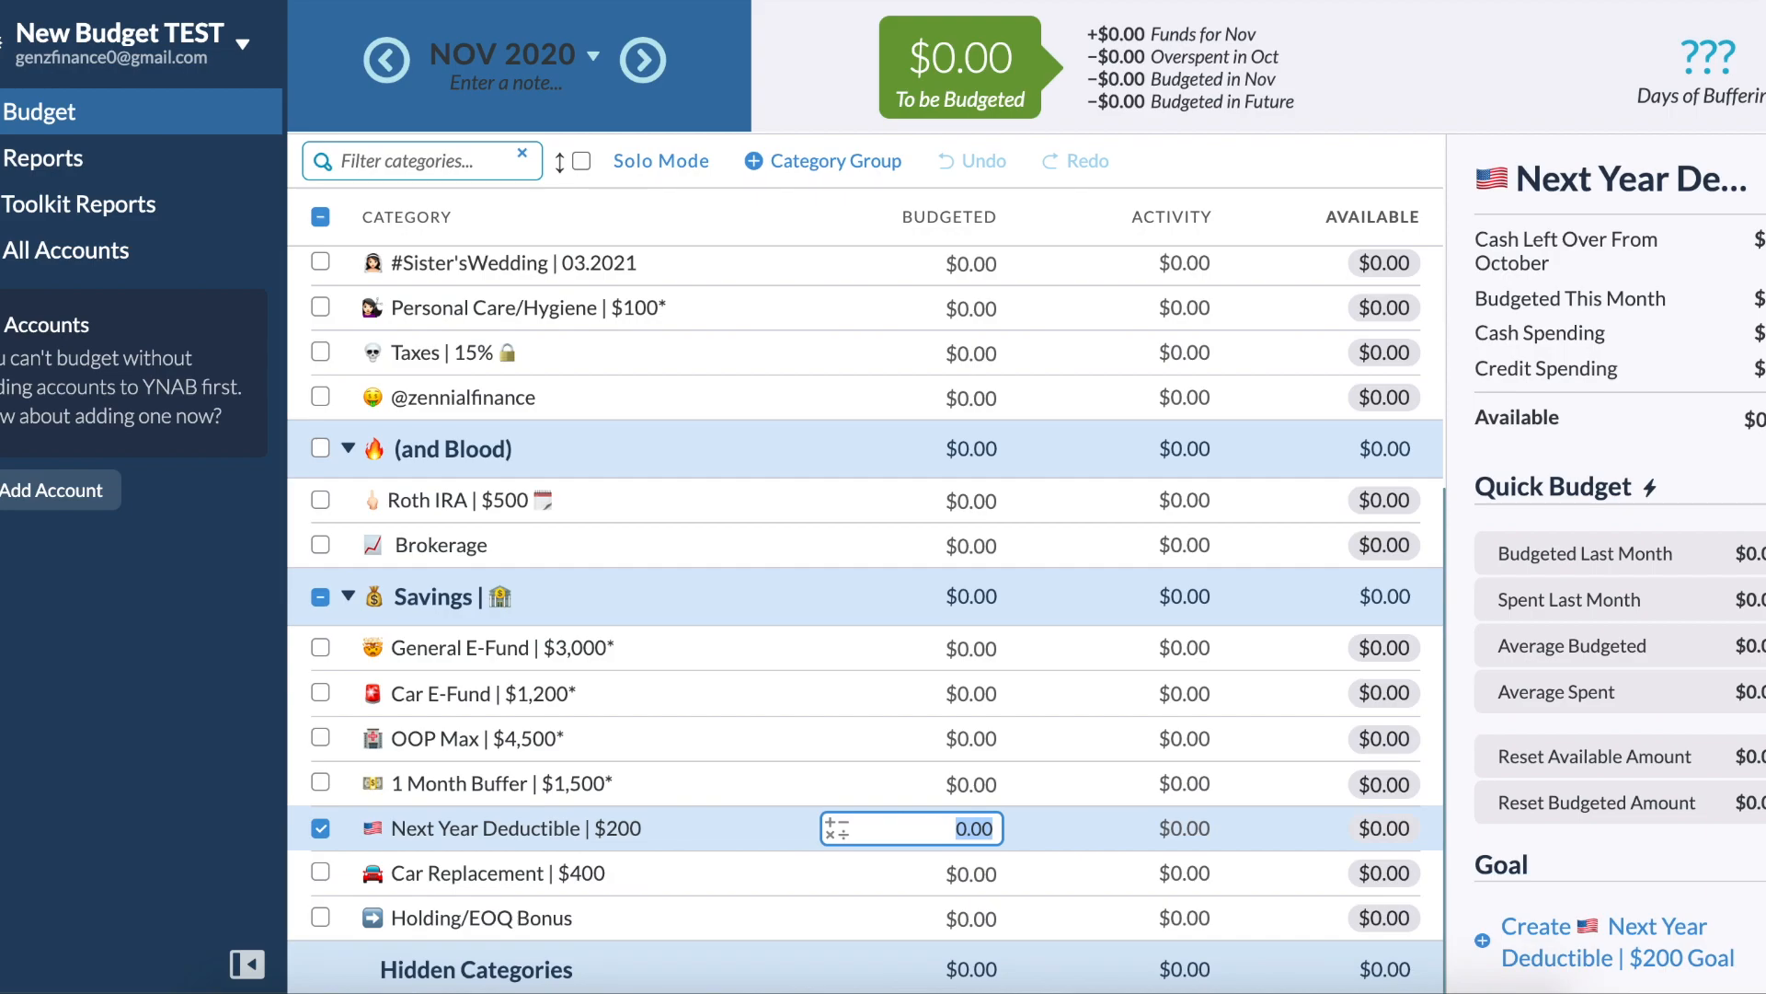
pyautogui.press('Return')
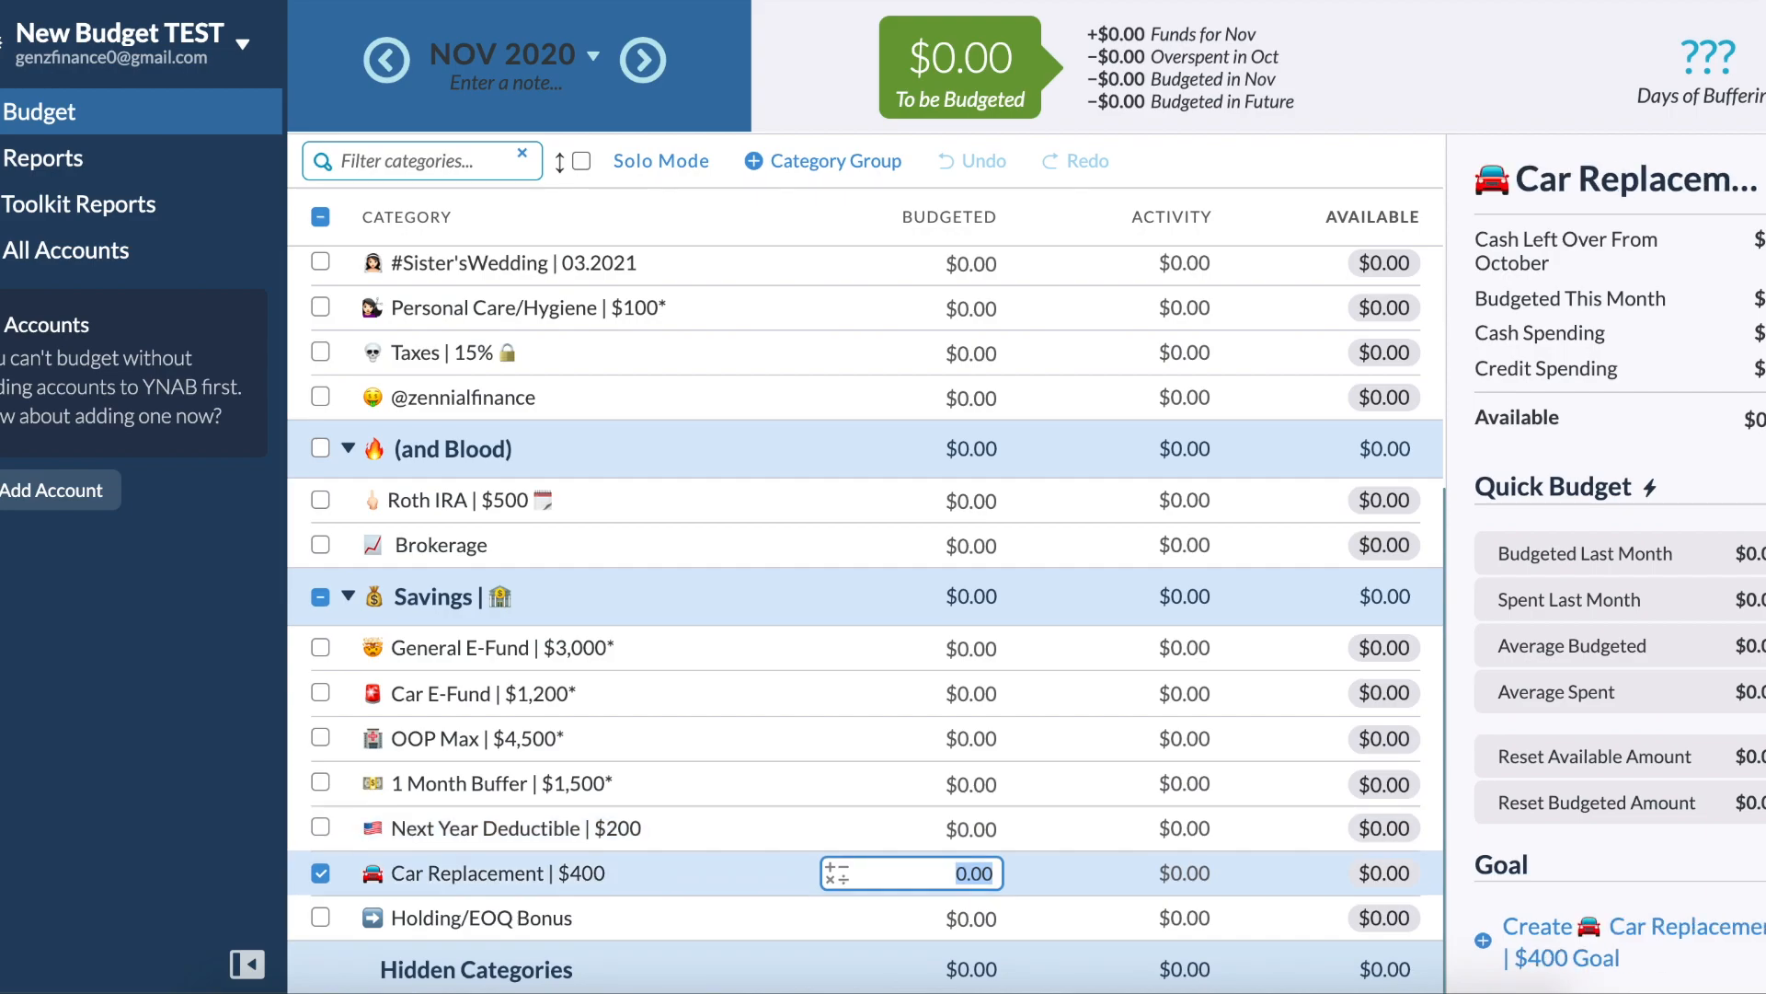
pyautogui.press('Return')
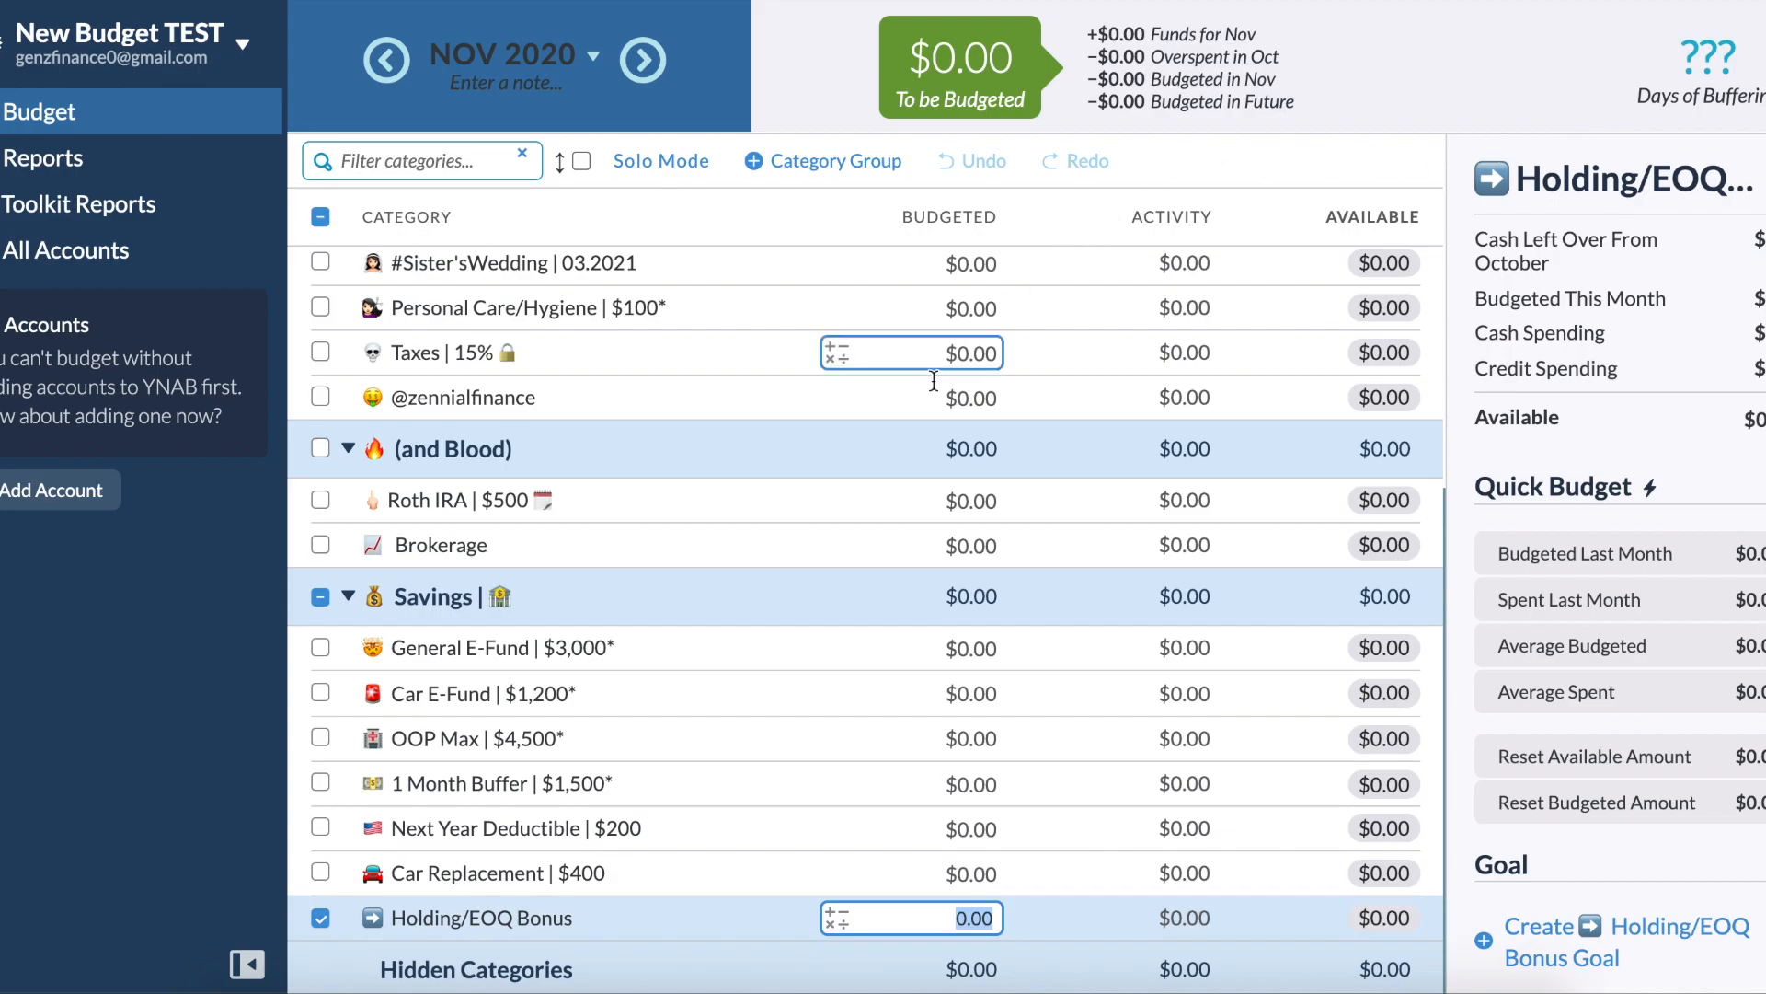
pyautogui.scroll(5, 515, 376)
pyautogui.scroll(-5, 518, 386)
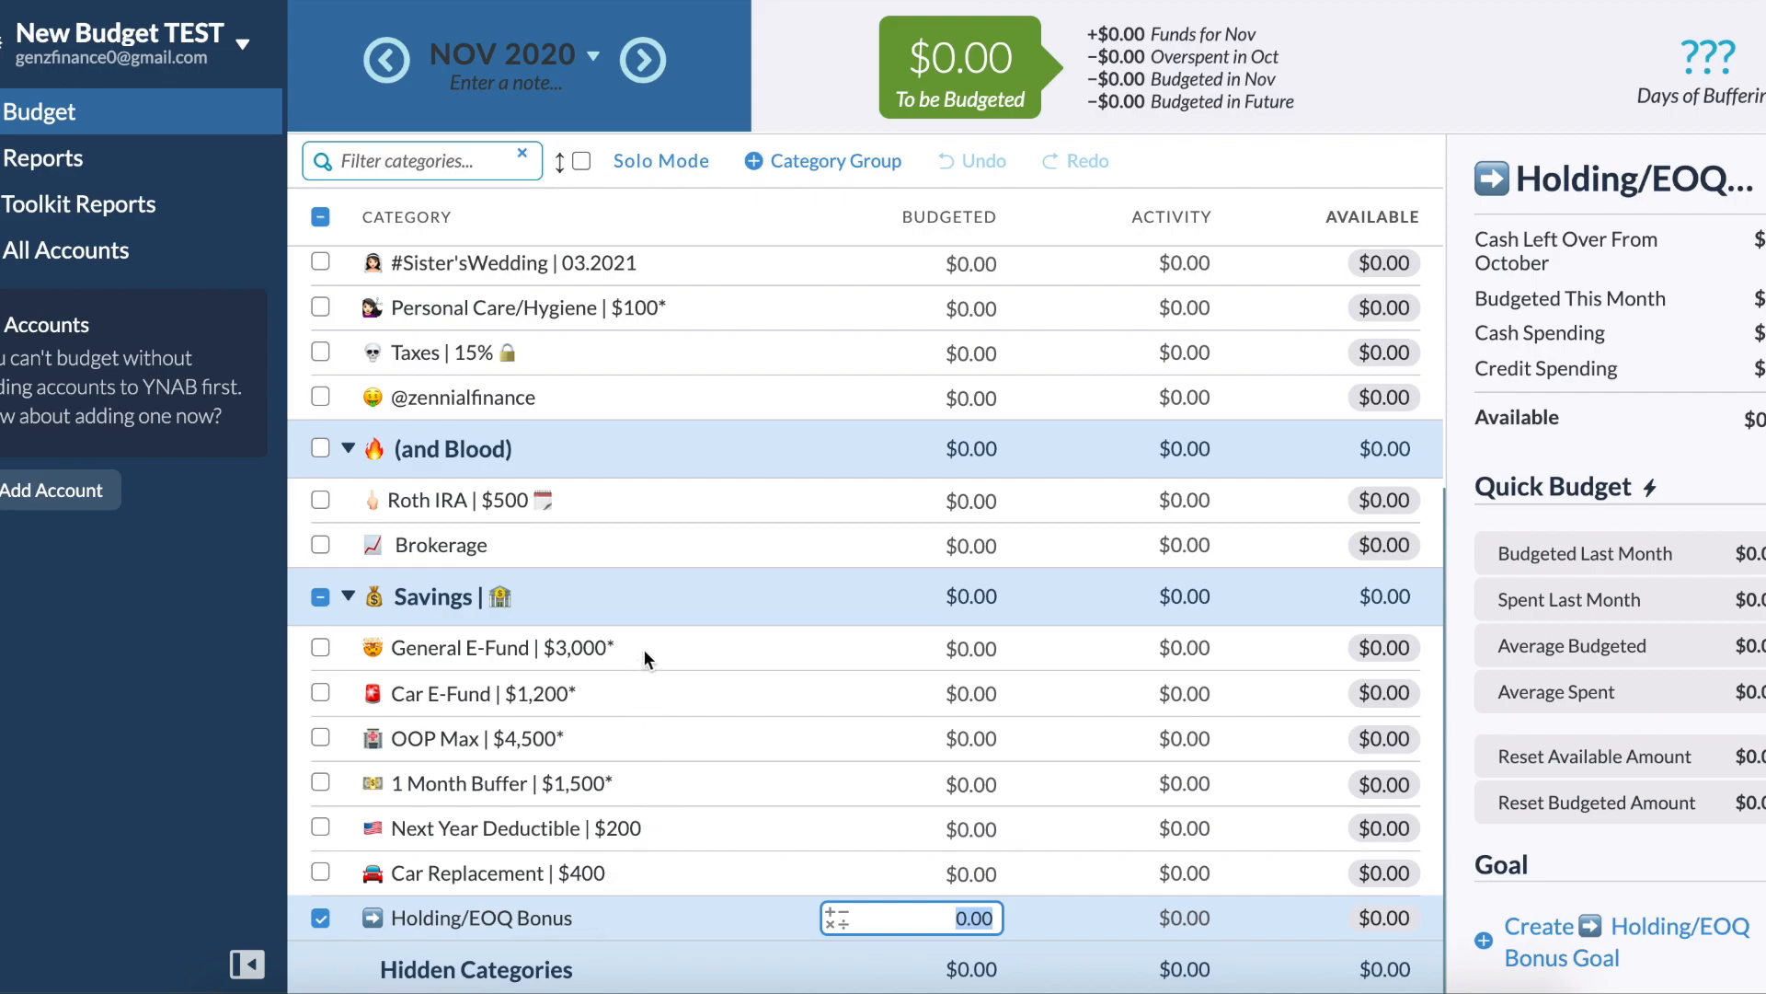
pyautogui.click(642, 559)
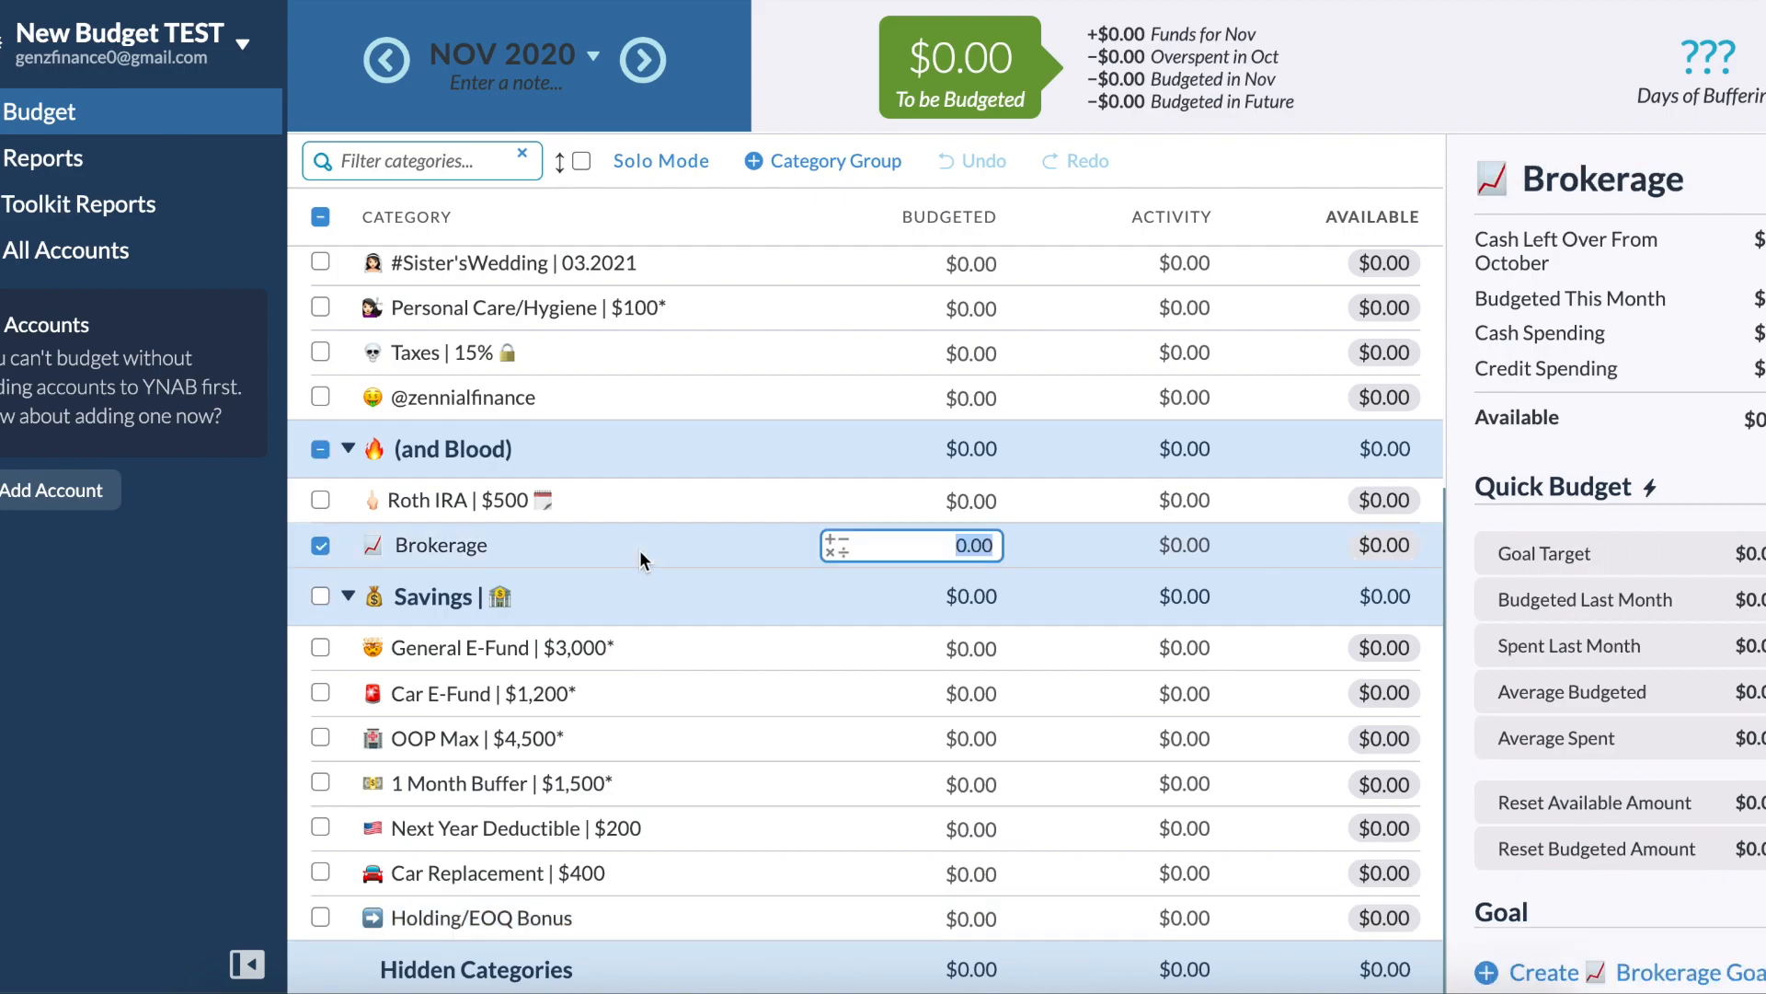
pyautogui.click(320, 547)
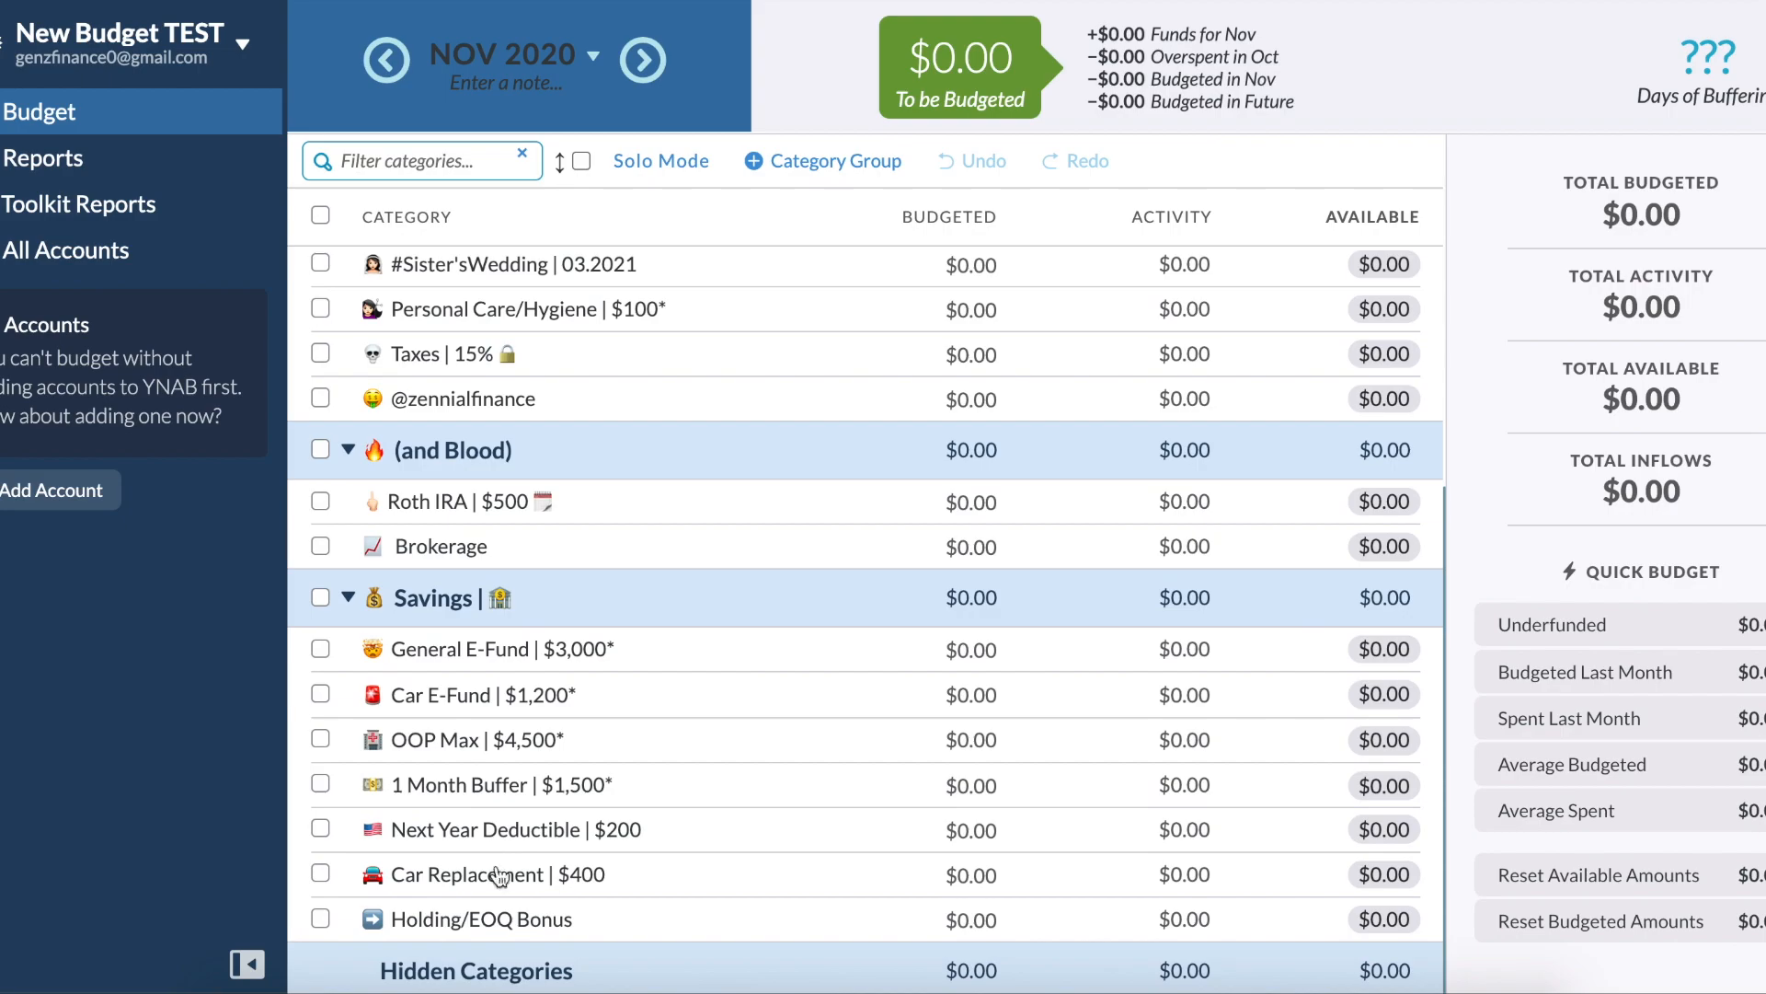
# Unhide the "Immortality Becomes You" group from the hidden categories and review it as a whole, leaving it unselected.
pyautogui.click(495, 967)
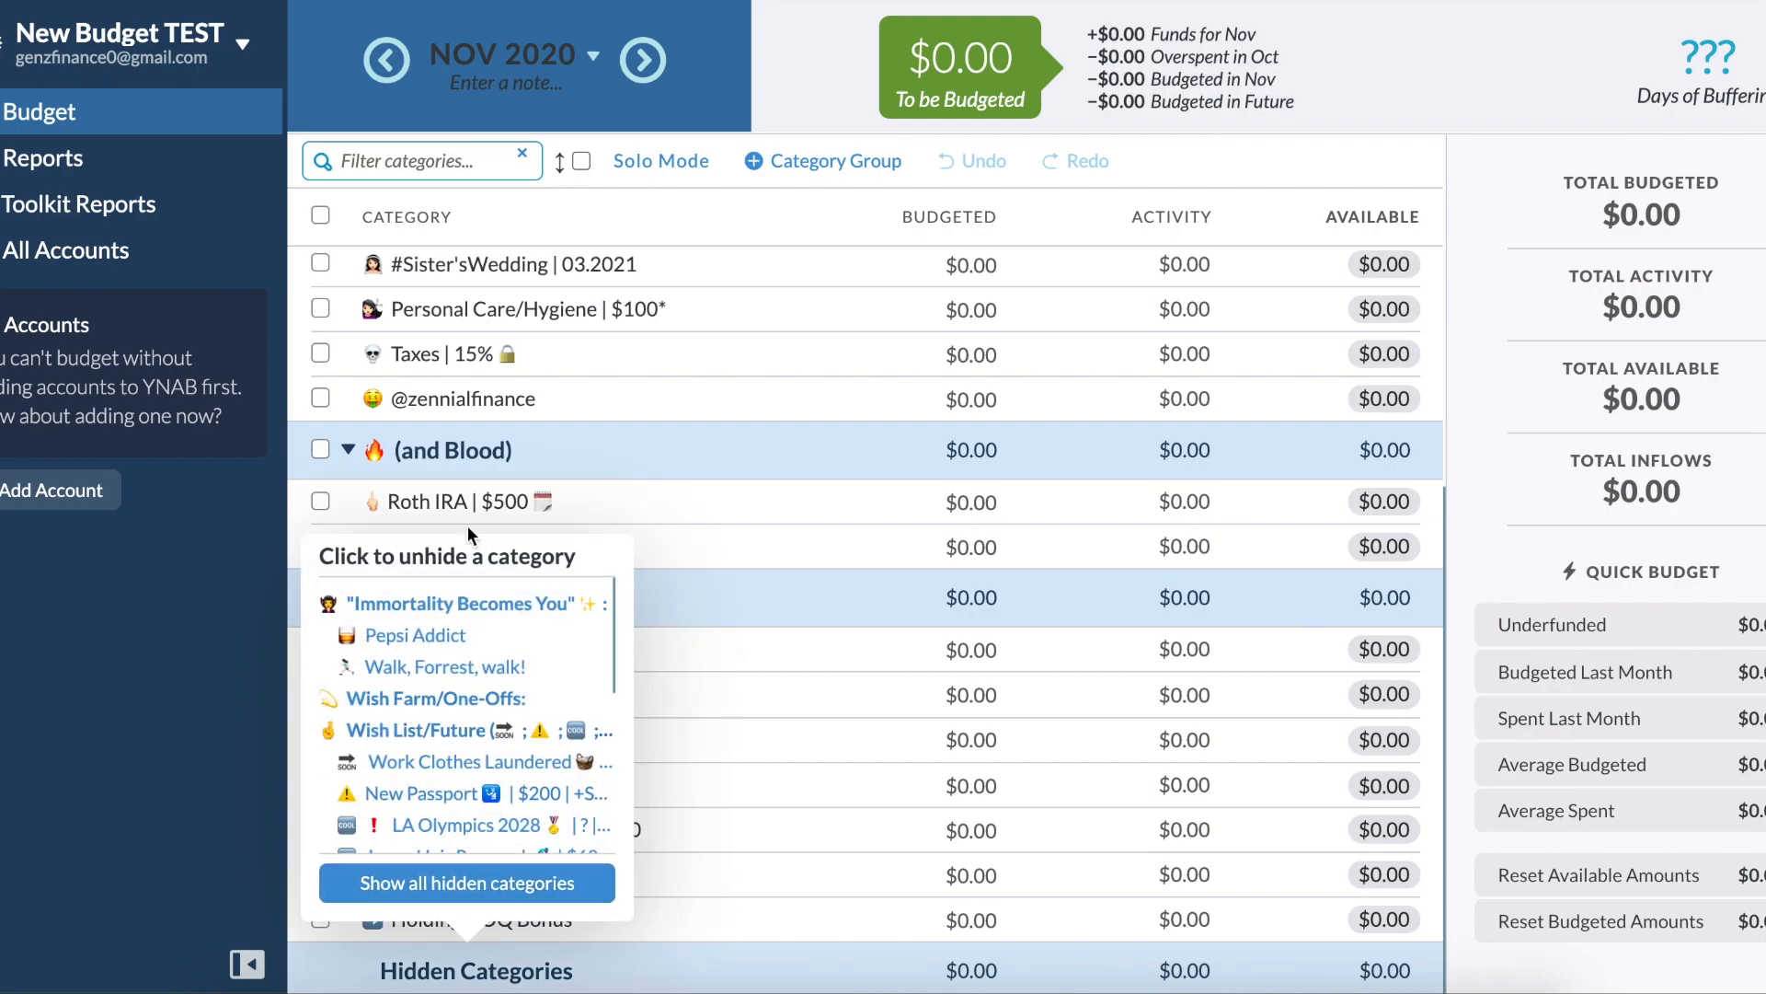
pyautogui.click(465, 608)
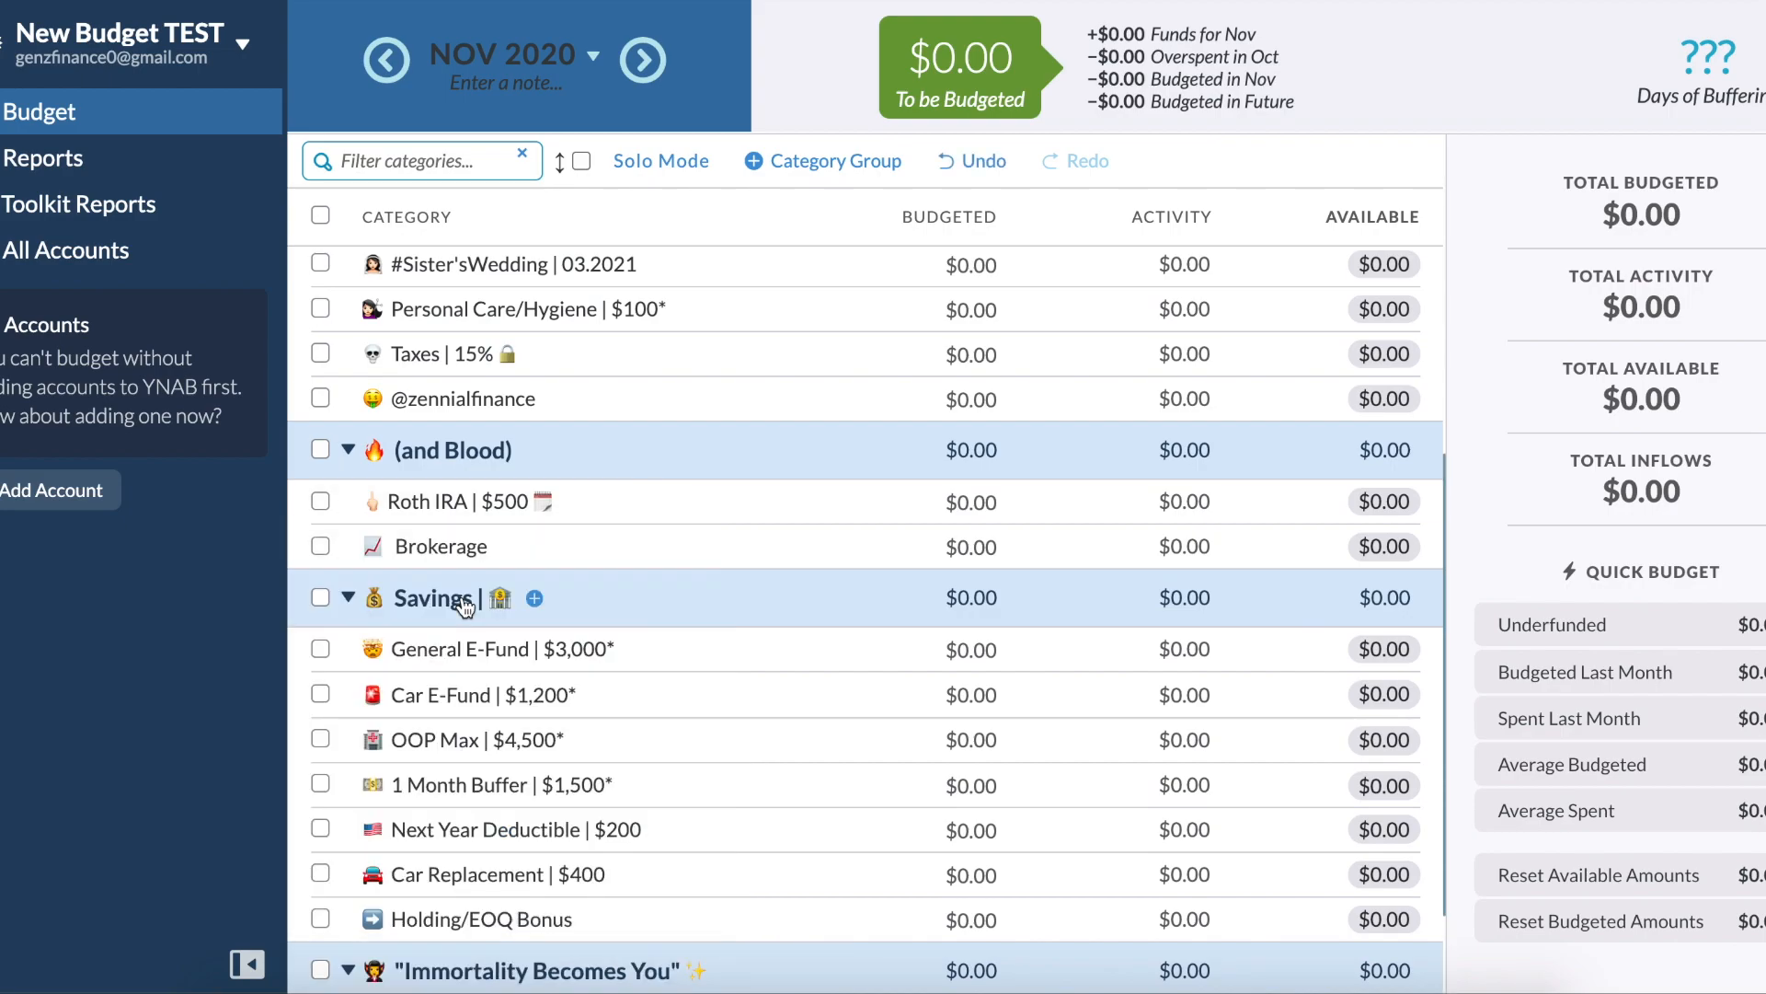
pyautogui.scroll(-3, 450, 714)
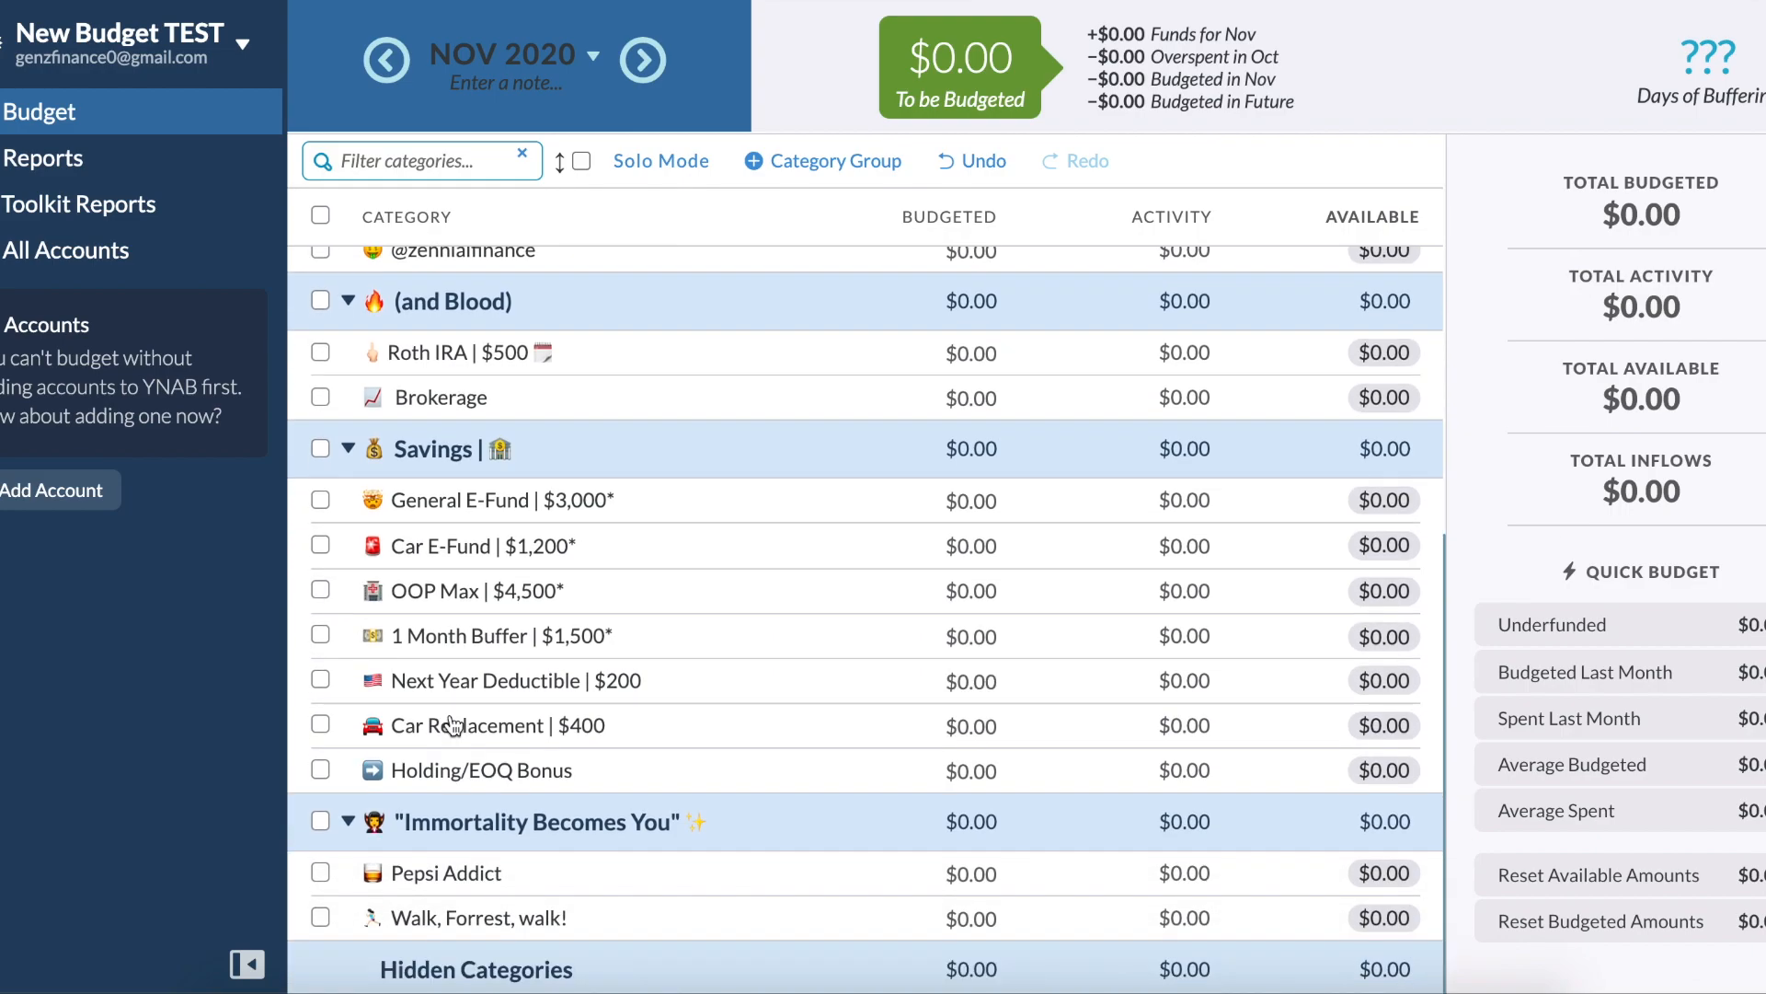
pyautogui.click(320, 820)
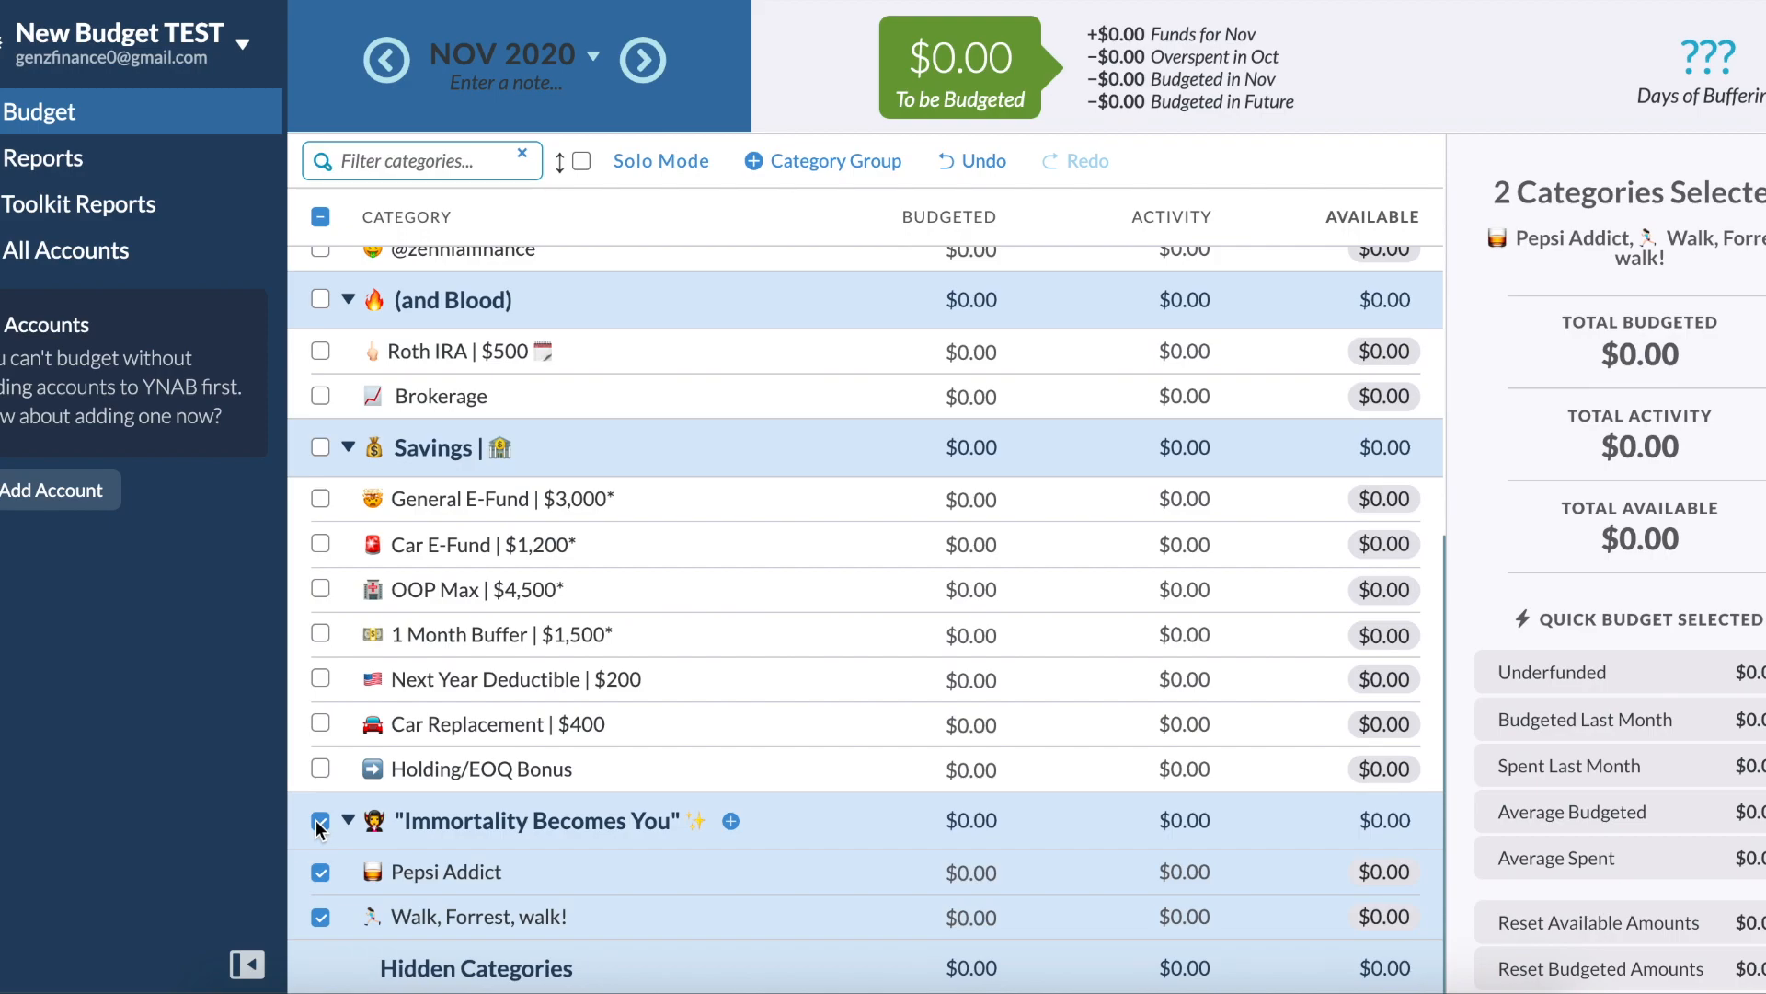
pyautogui.click(313, 822)
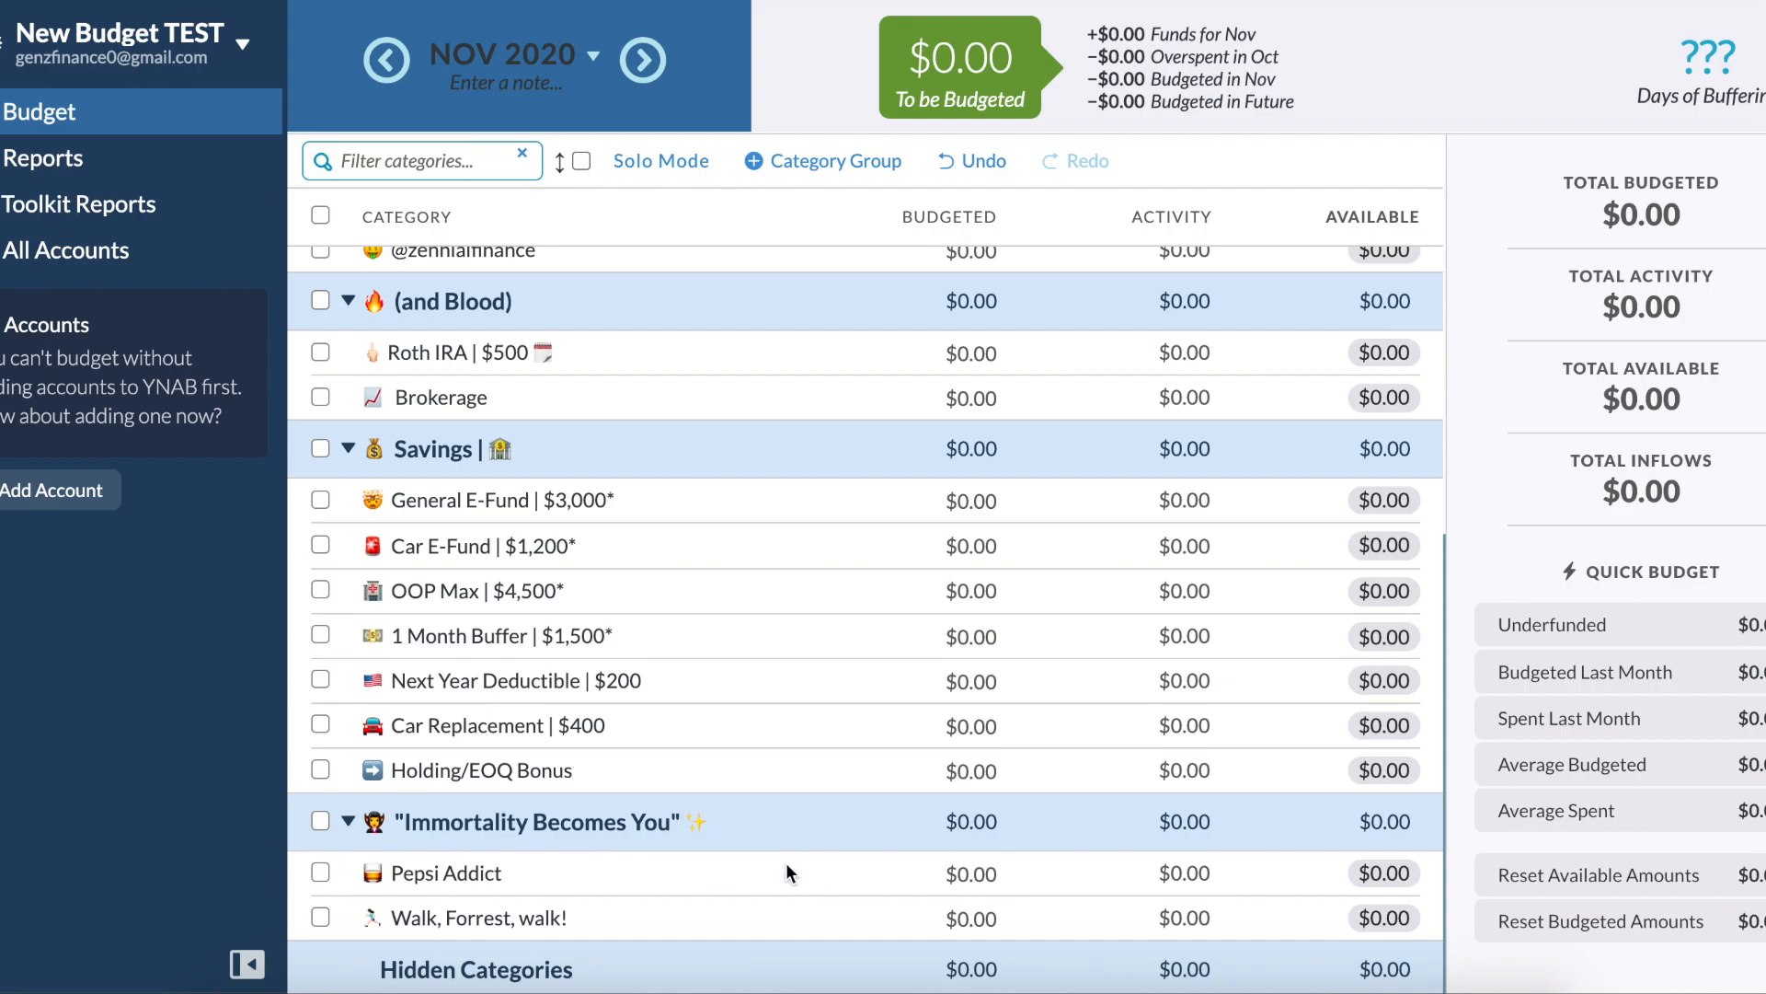
# Review the Pepsi Addict and Walk, Forrest, walk! categories and hide the "Immortality Becomes You" group again.
pyautogui.click(735, 874)
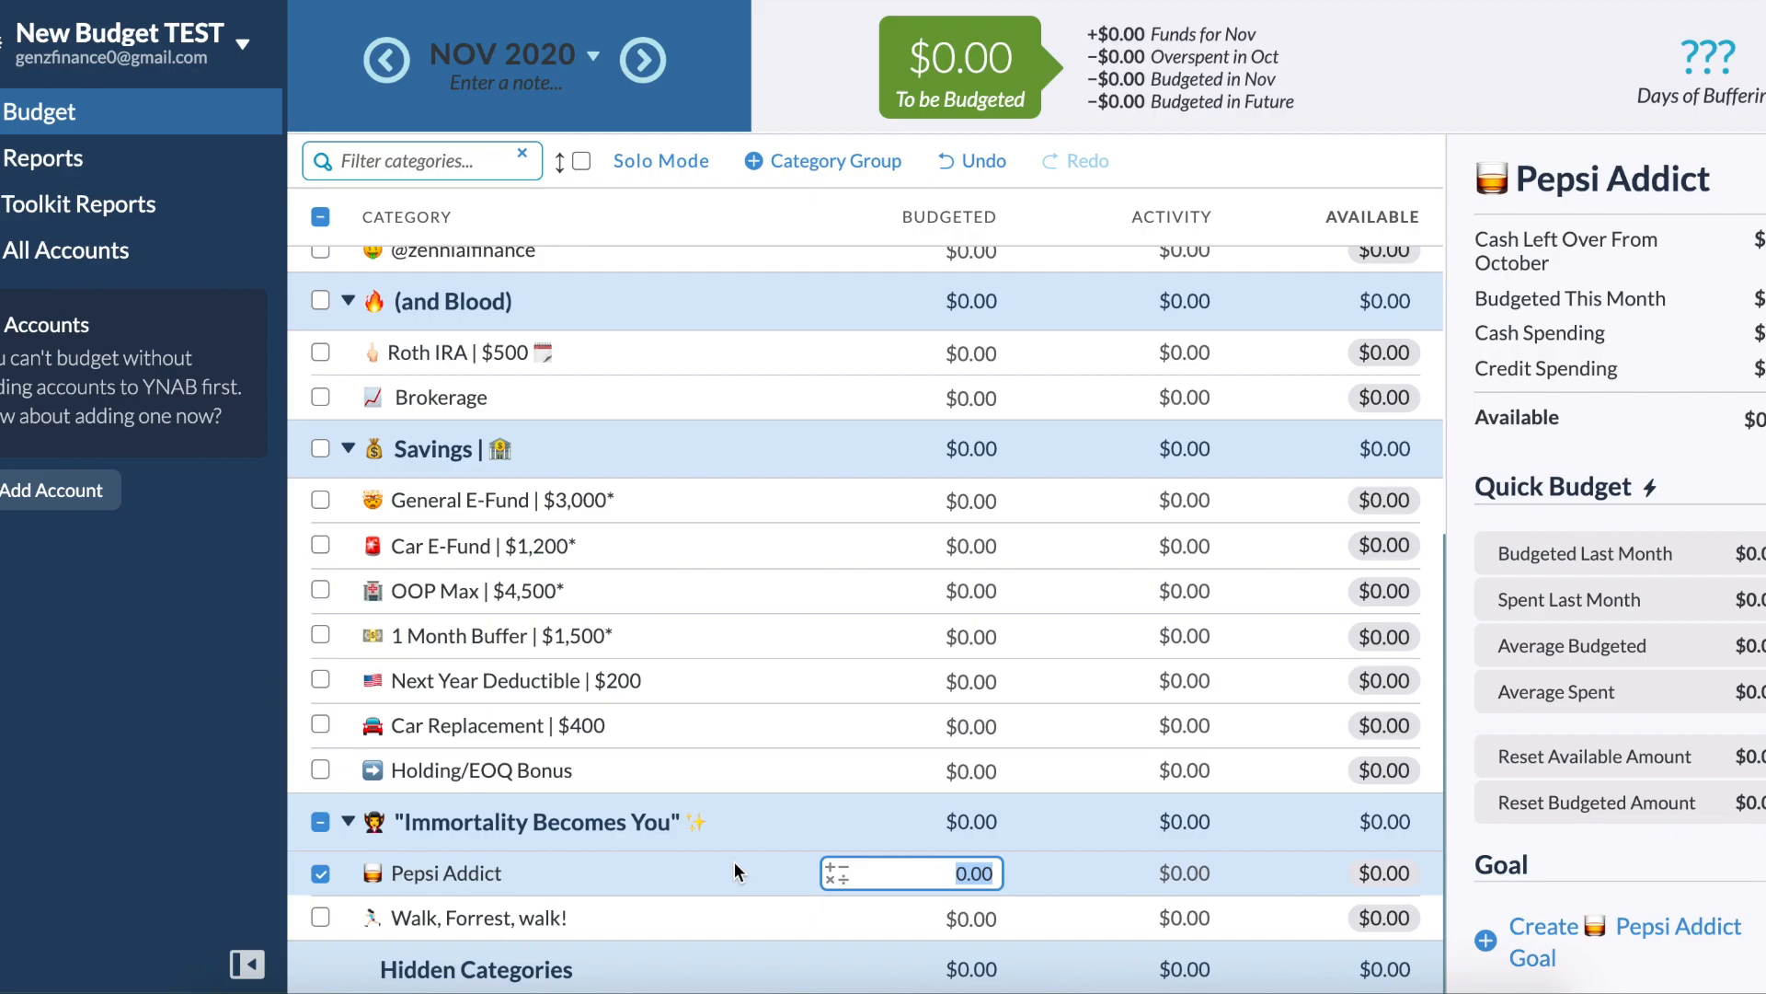
pyautogui.press('Return')
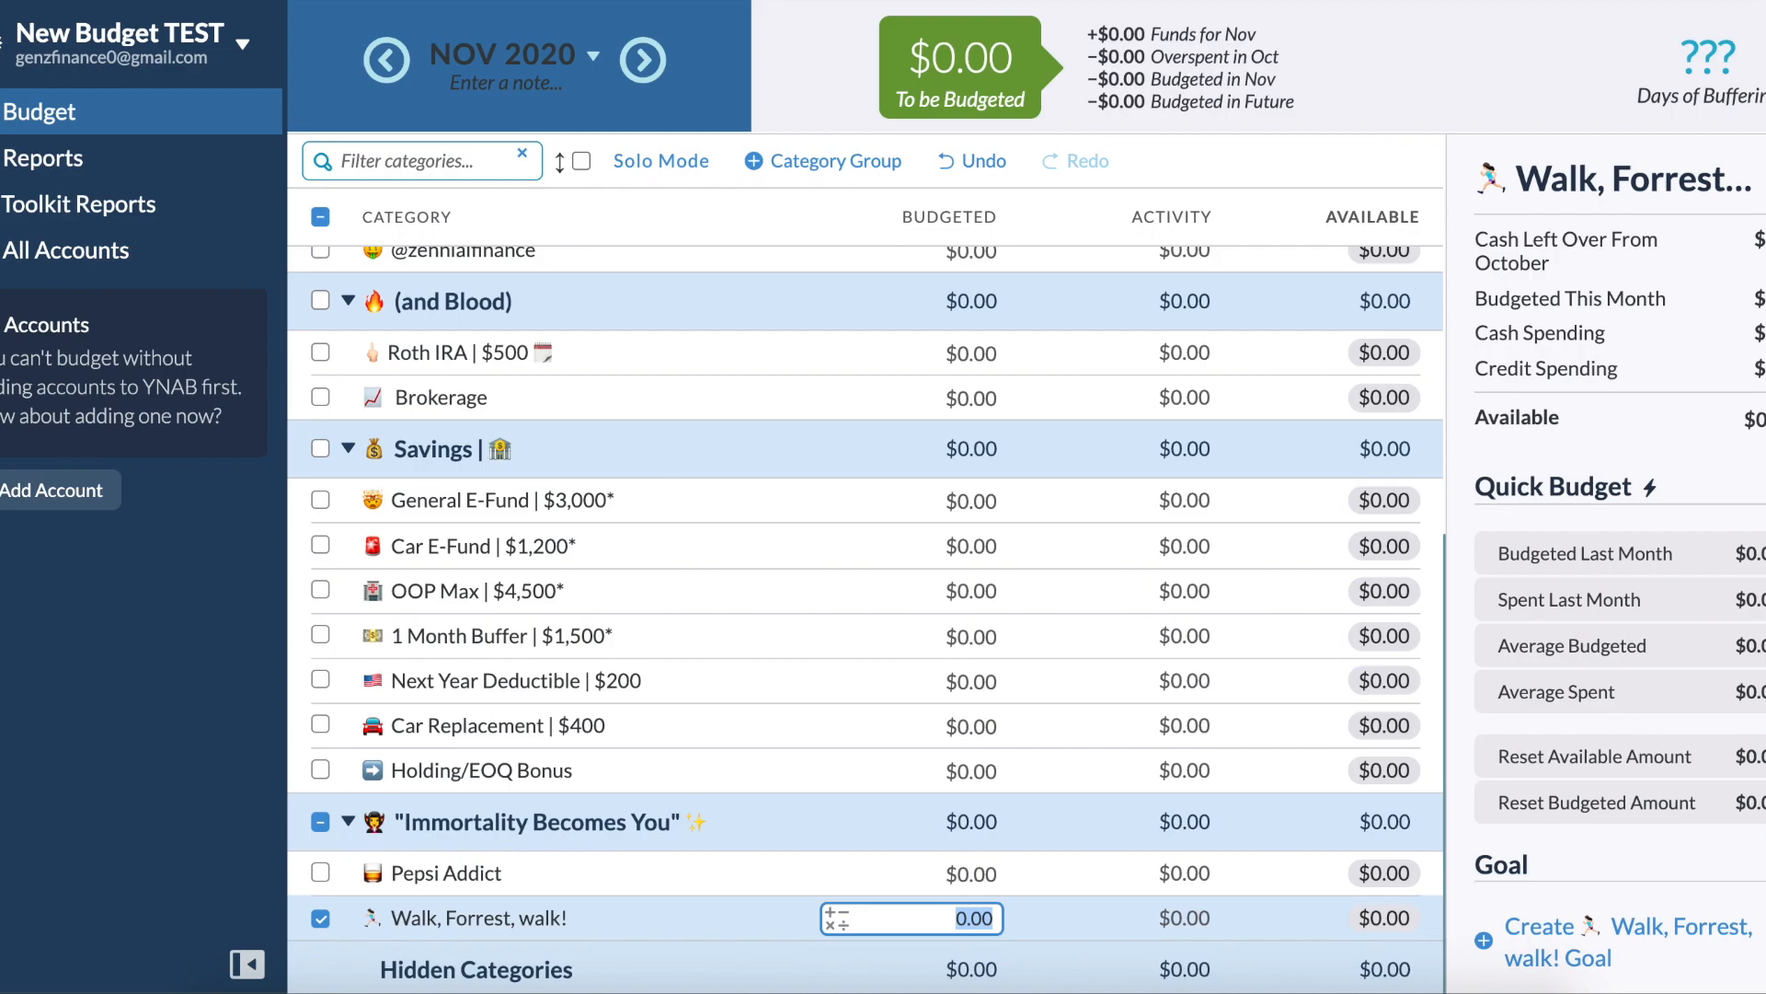
pyautogui.click(973, 873)
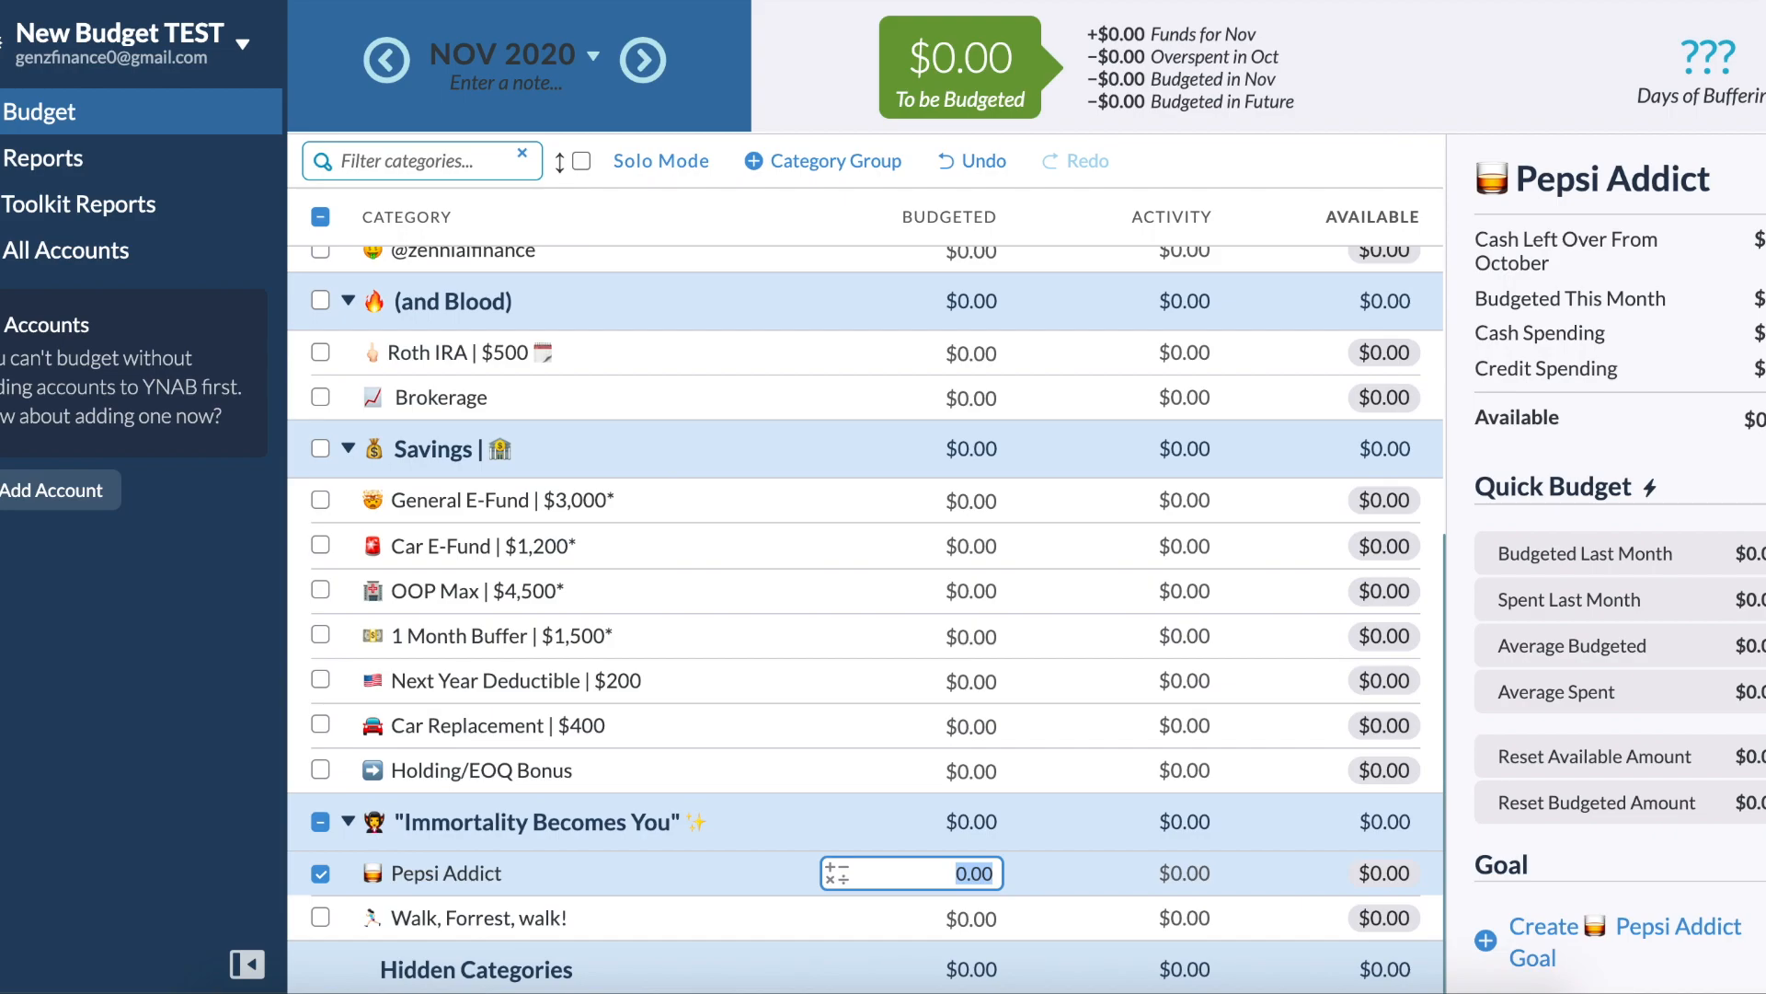
pyautogui.click(504, 831)
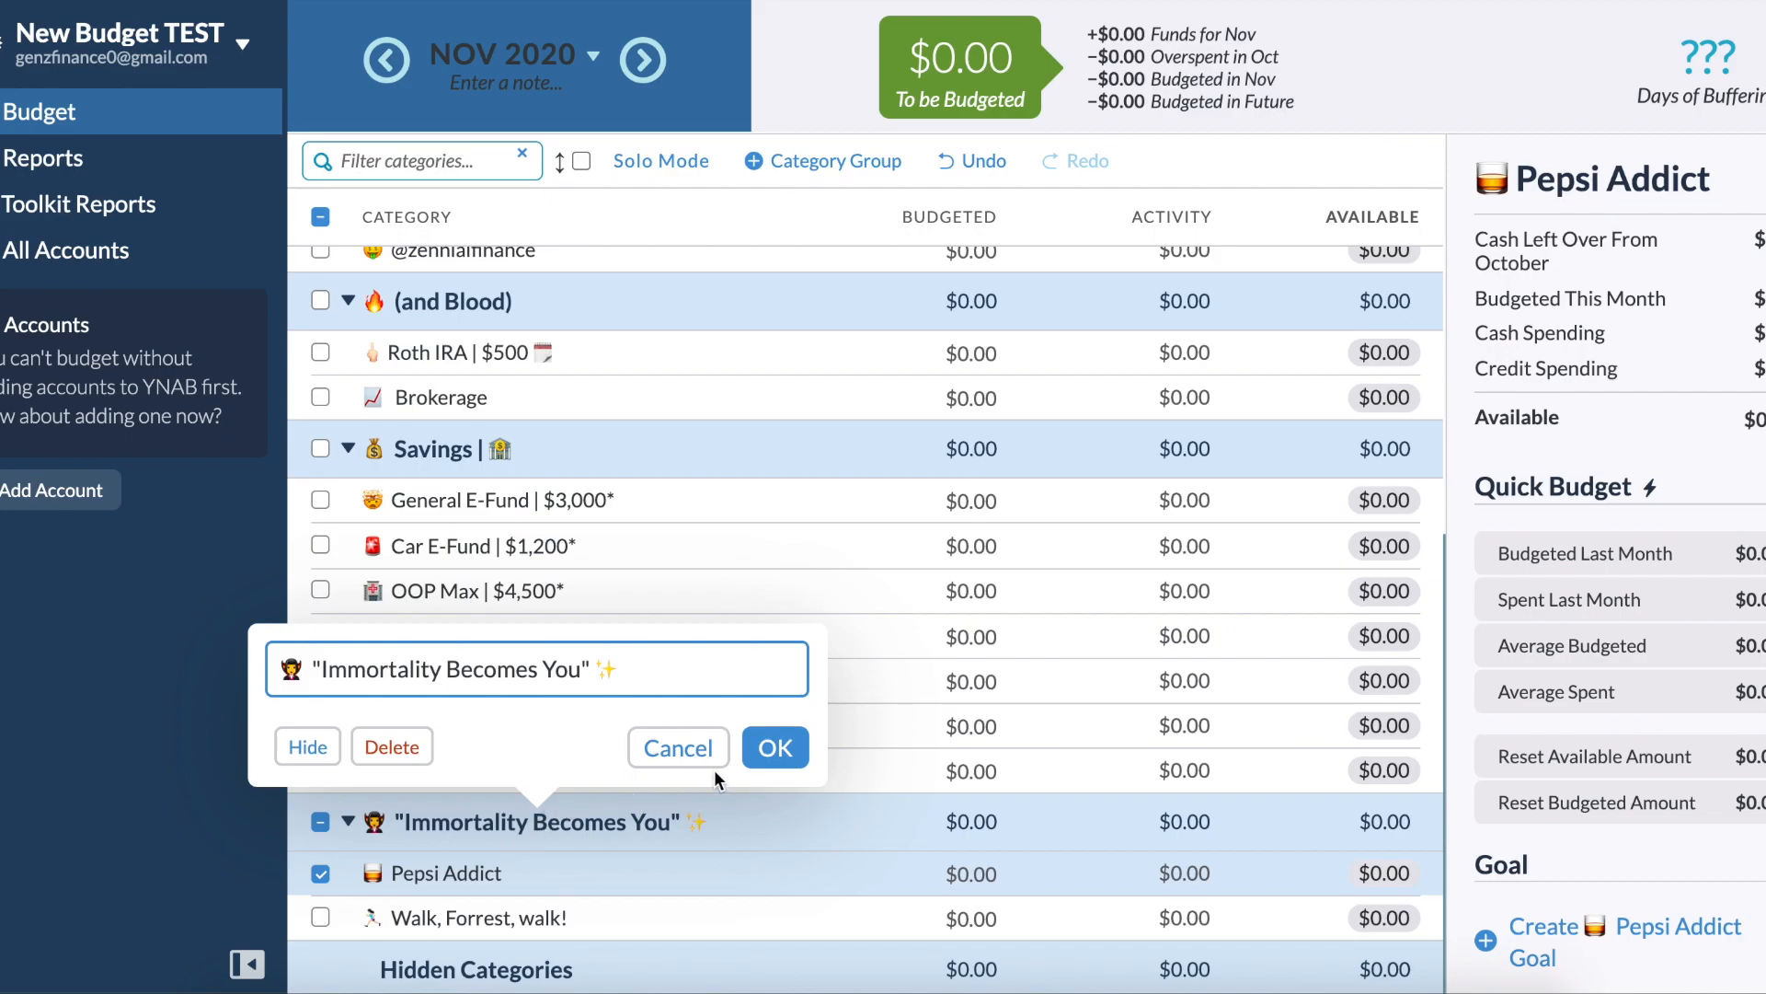
pyautogui.click(304, 744)
# Open the list of hidden categories and review the Wish Farm/One-Offs and Wish List/Future groups.
pyautogui.click(479, 977)
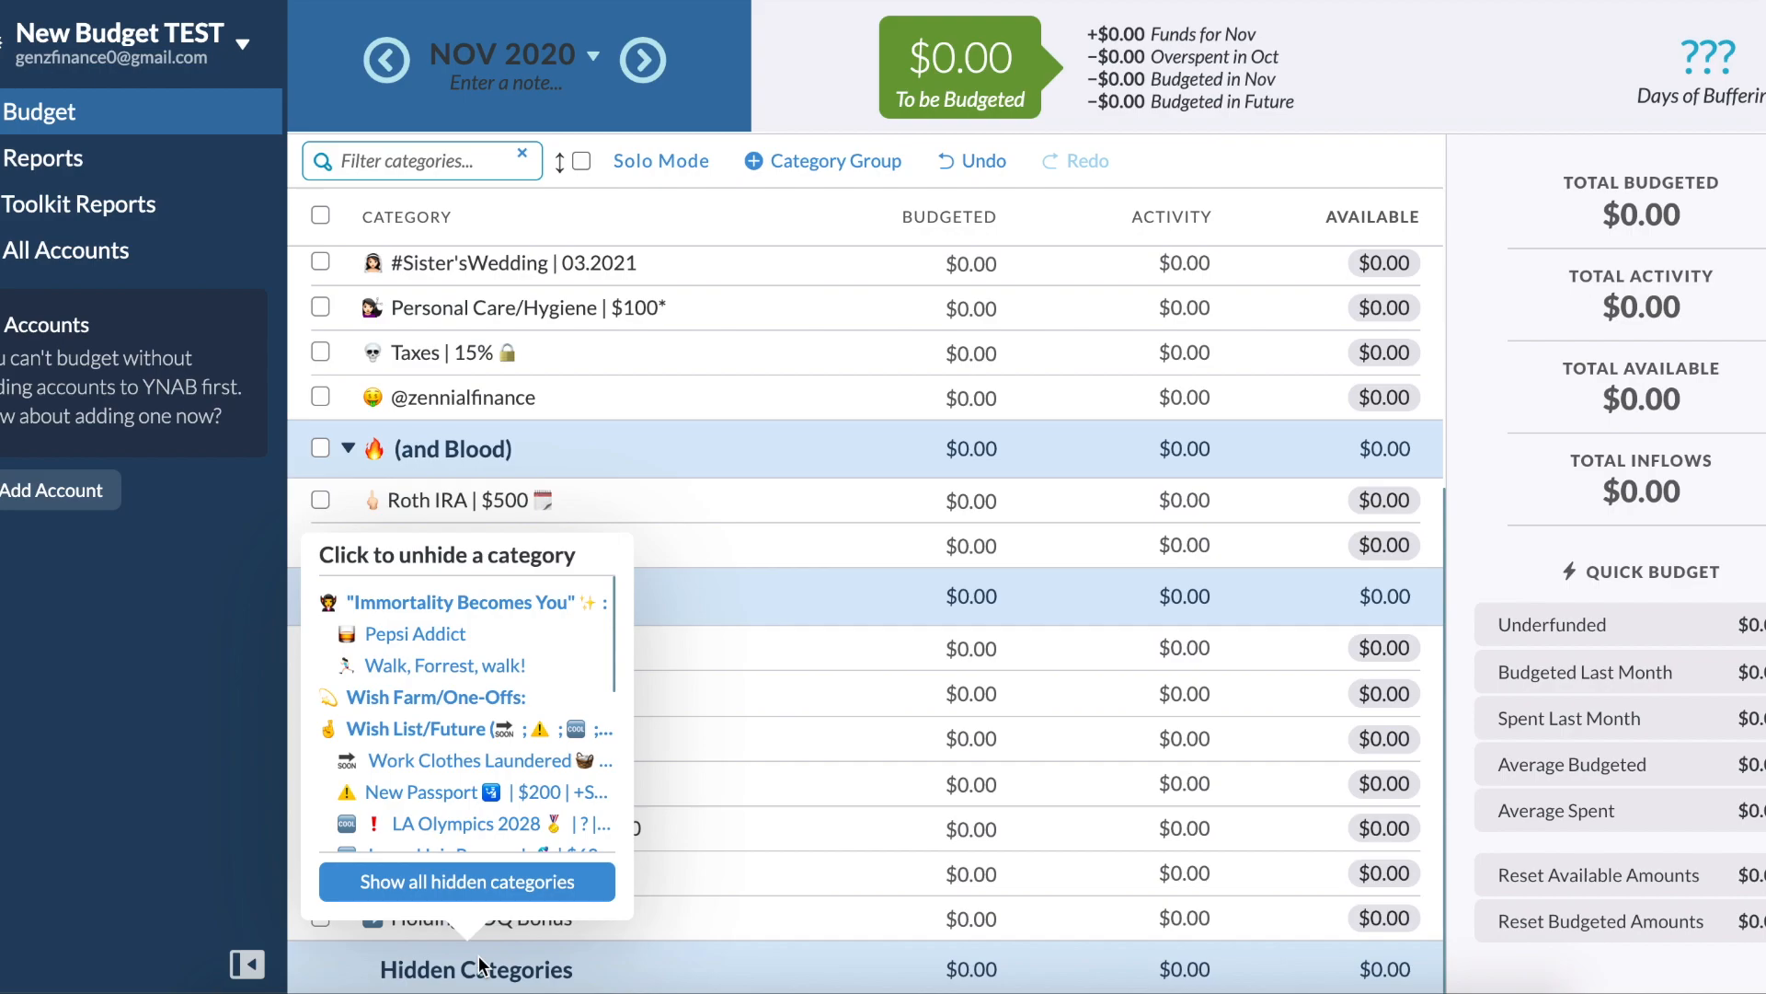
pyautogui.scroll(-2, 518, 701)
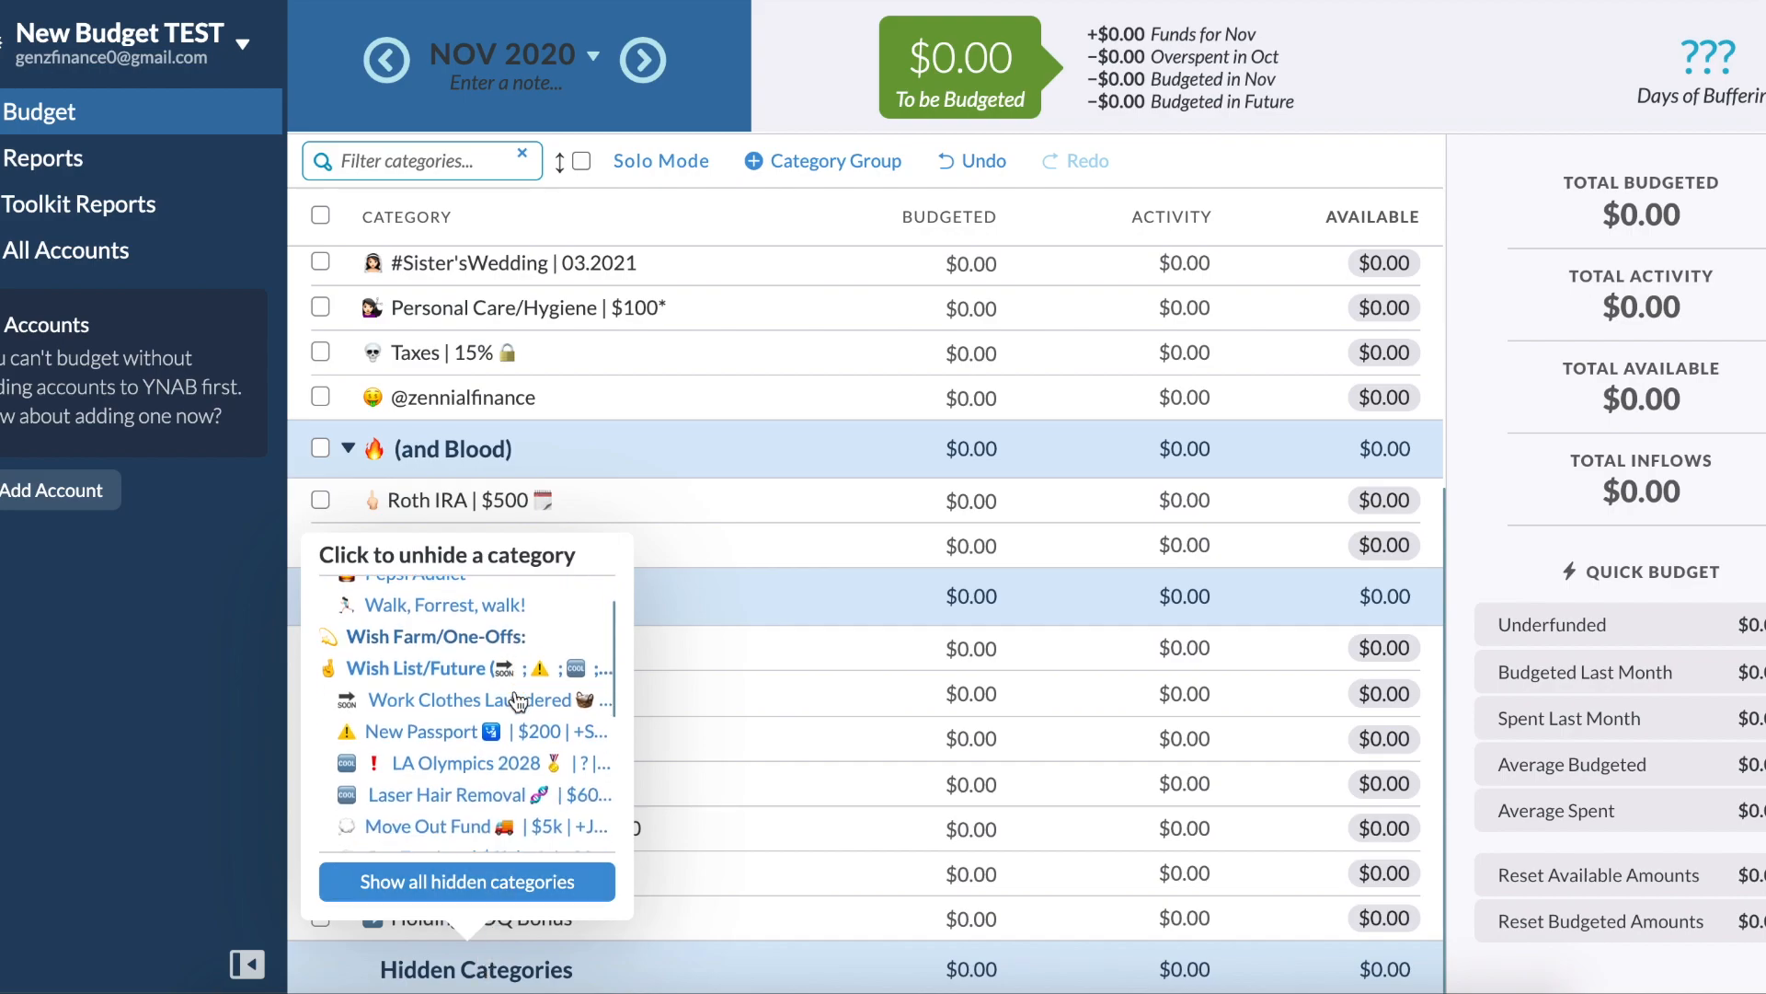
pyautogui.scroll(-1, 518, 701)
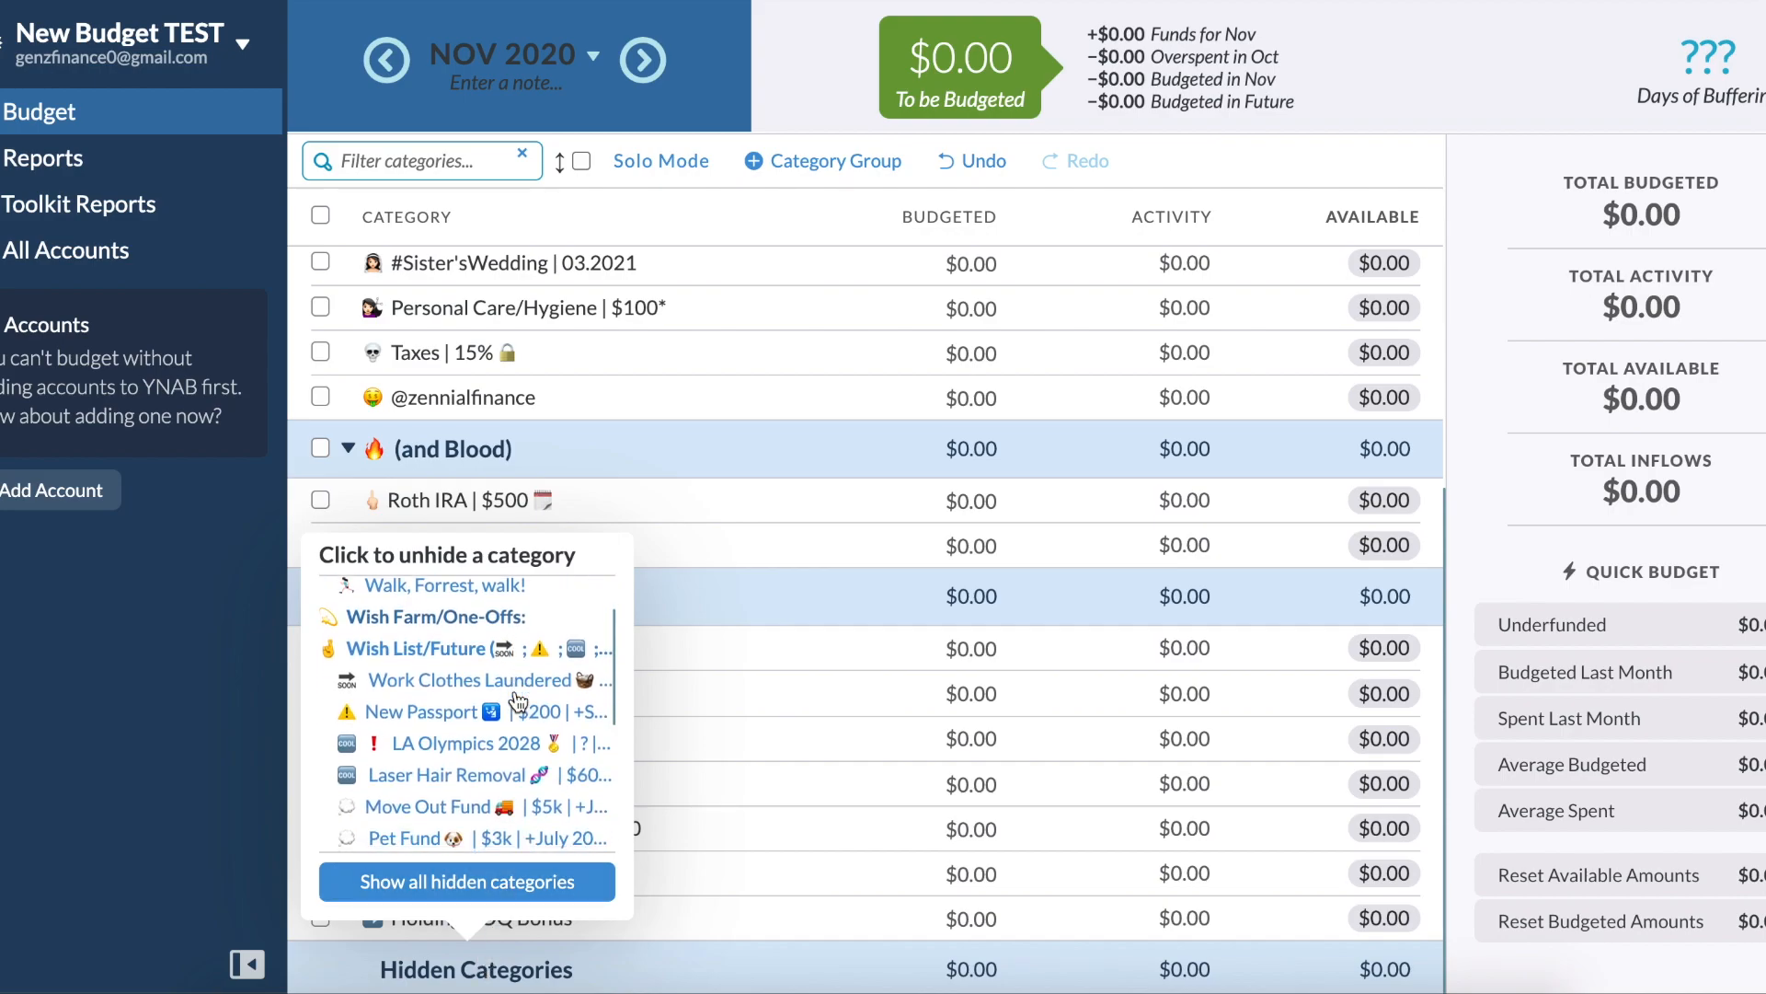
# Review the hidden categories under Wish List/Future, Wish Granted and Legalities without unhiding any.
pyautogui.scroll(-2, 518, 701)
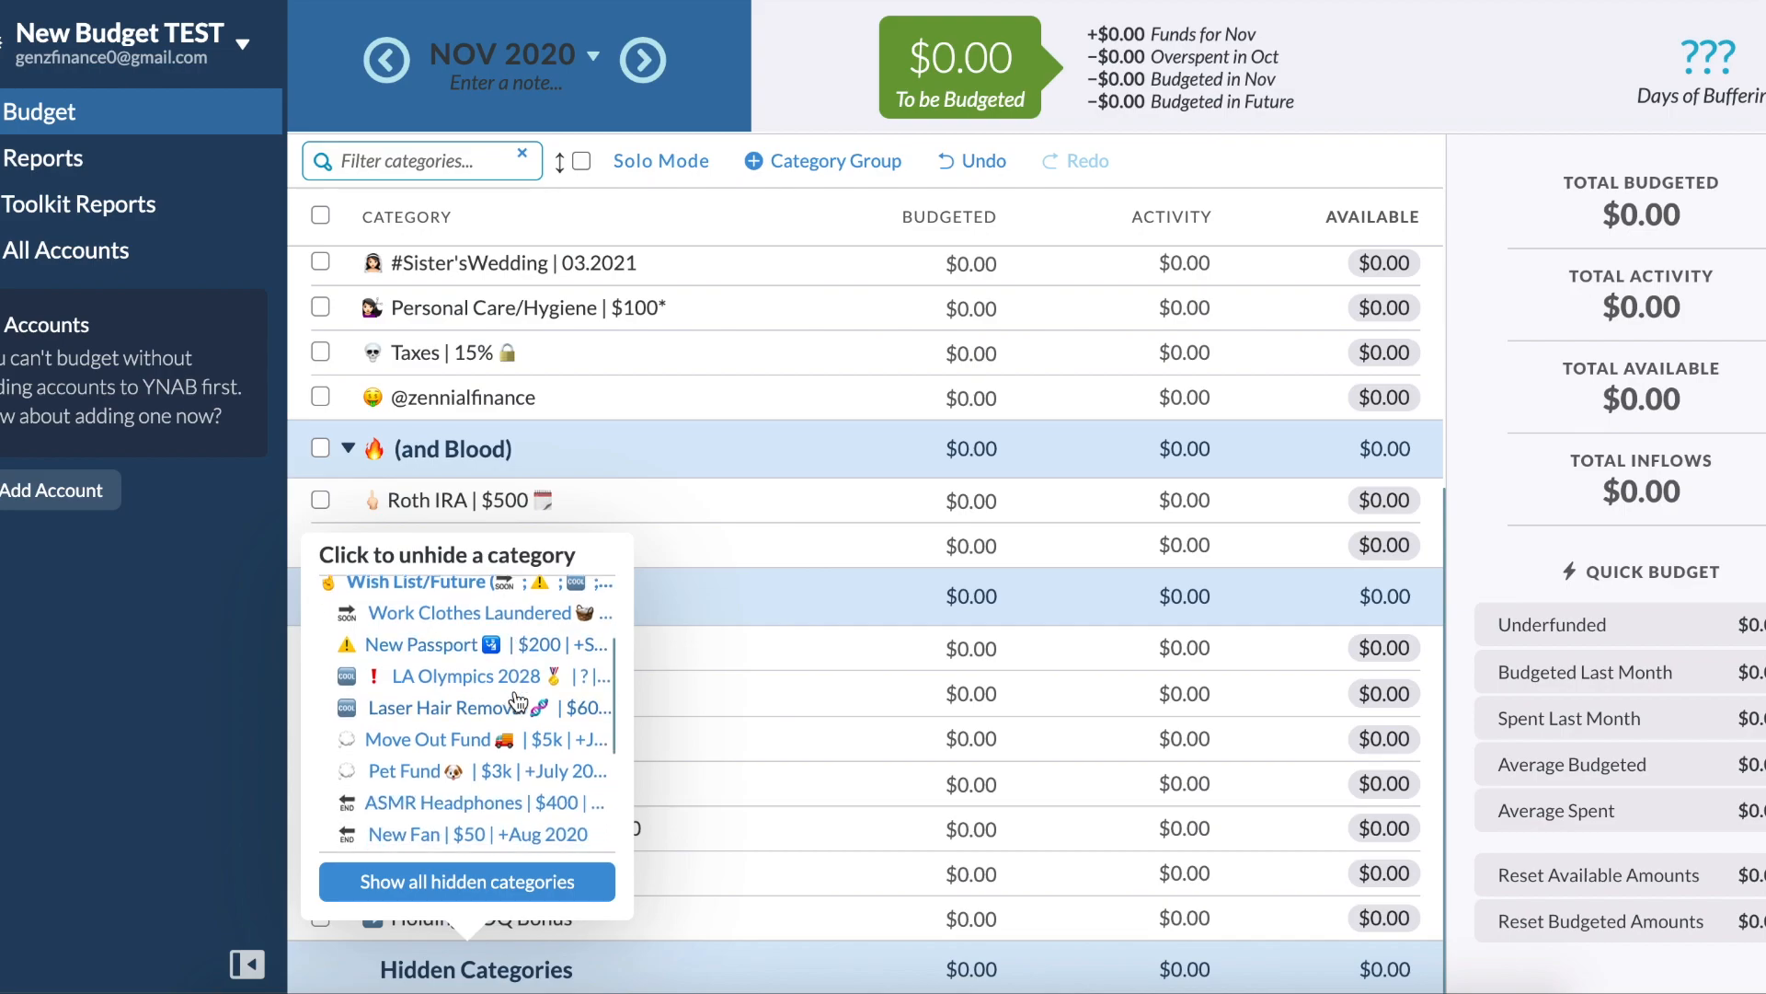
pyautogui.scroll(-3, 518, 701)
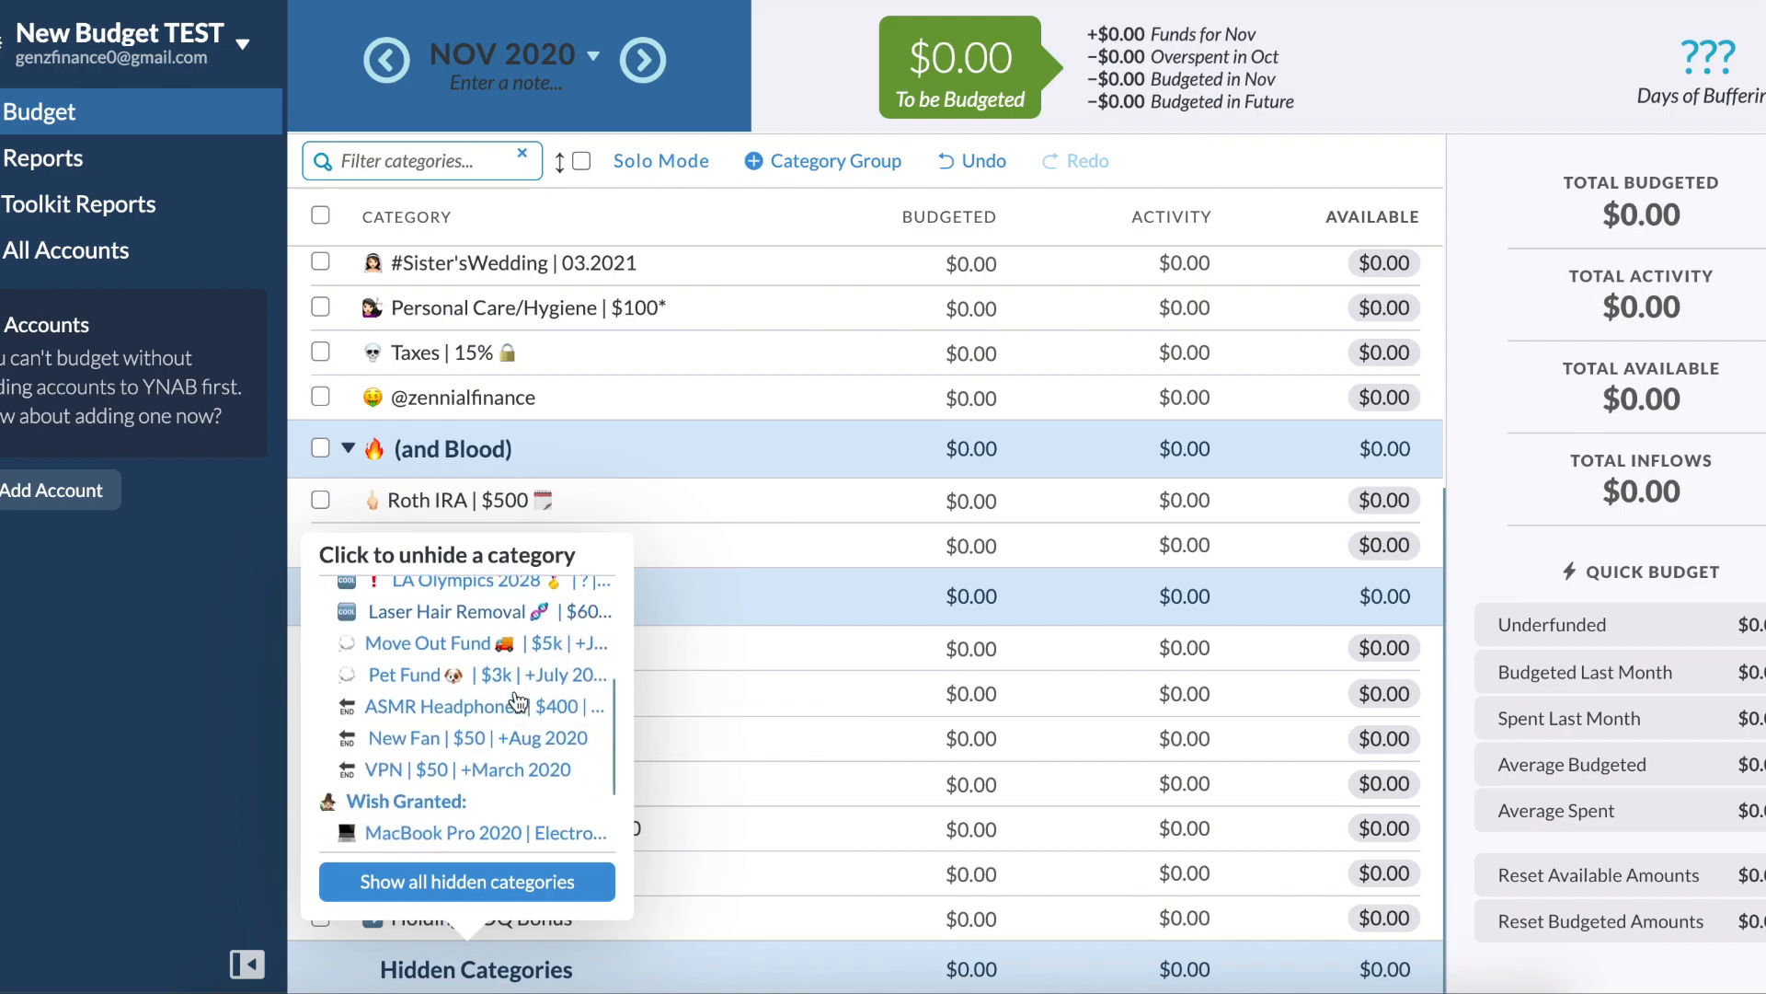
pyautogui.scroll(-3, 518, 701)
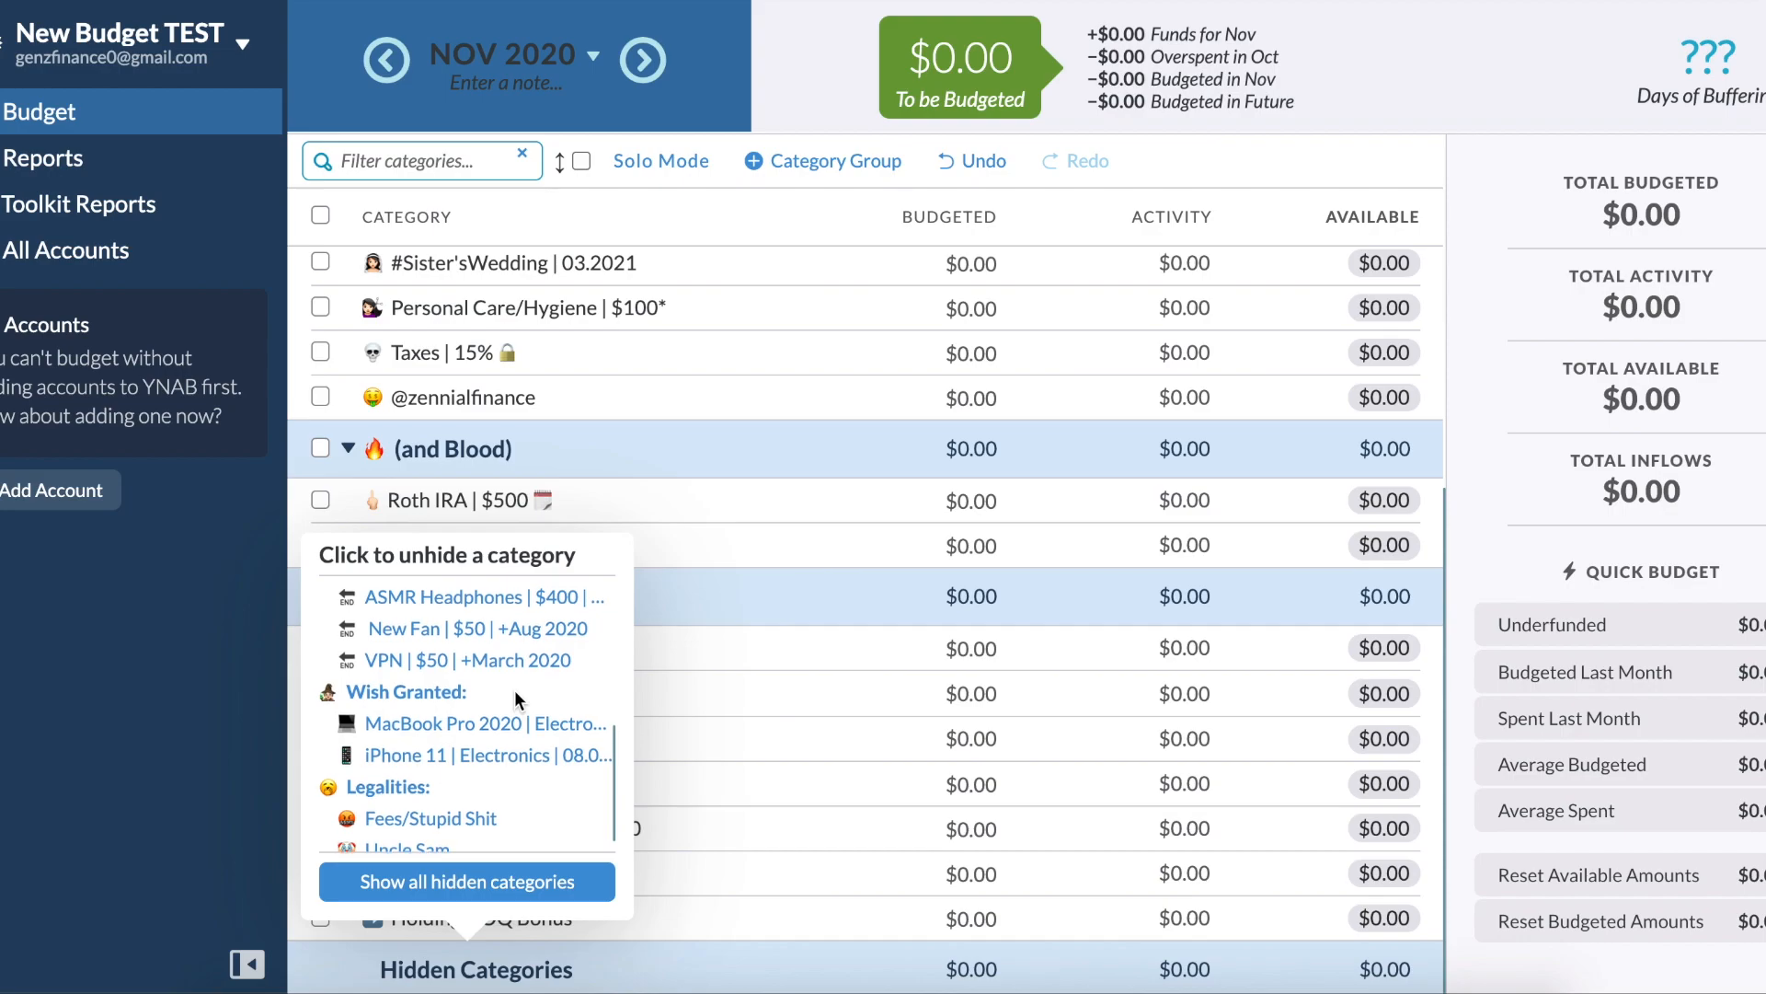
pyautogui.scroll(1, 515, 690)
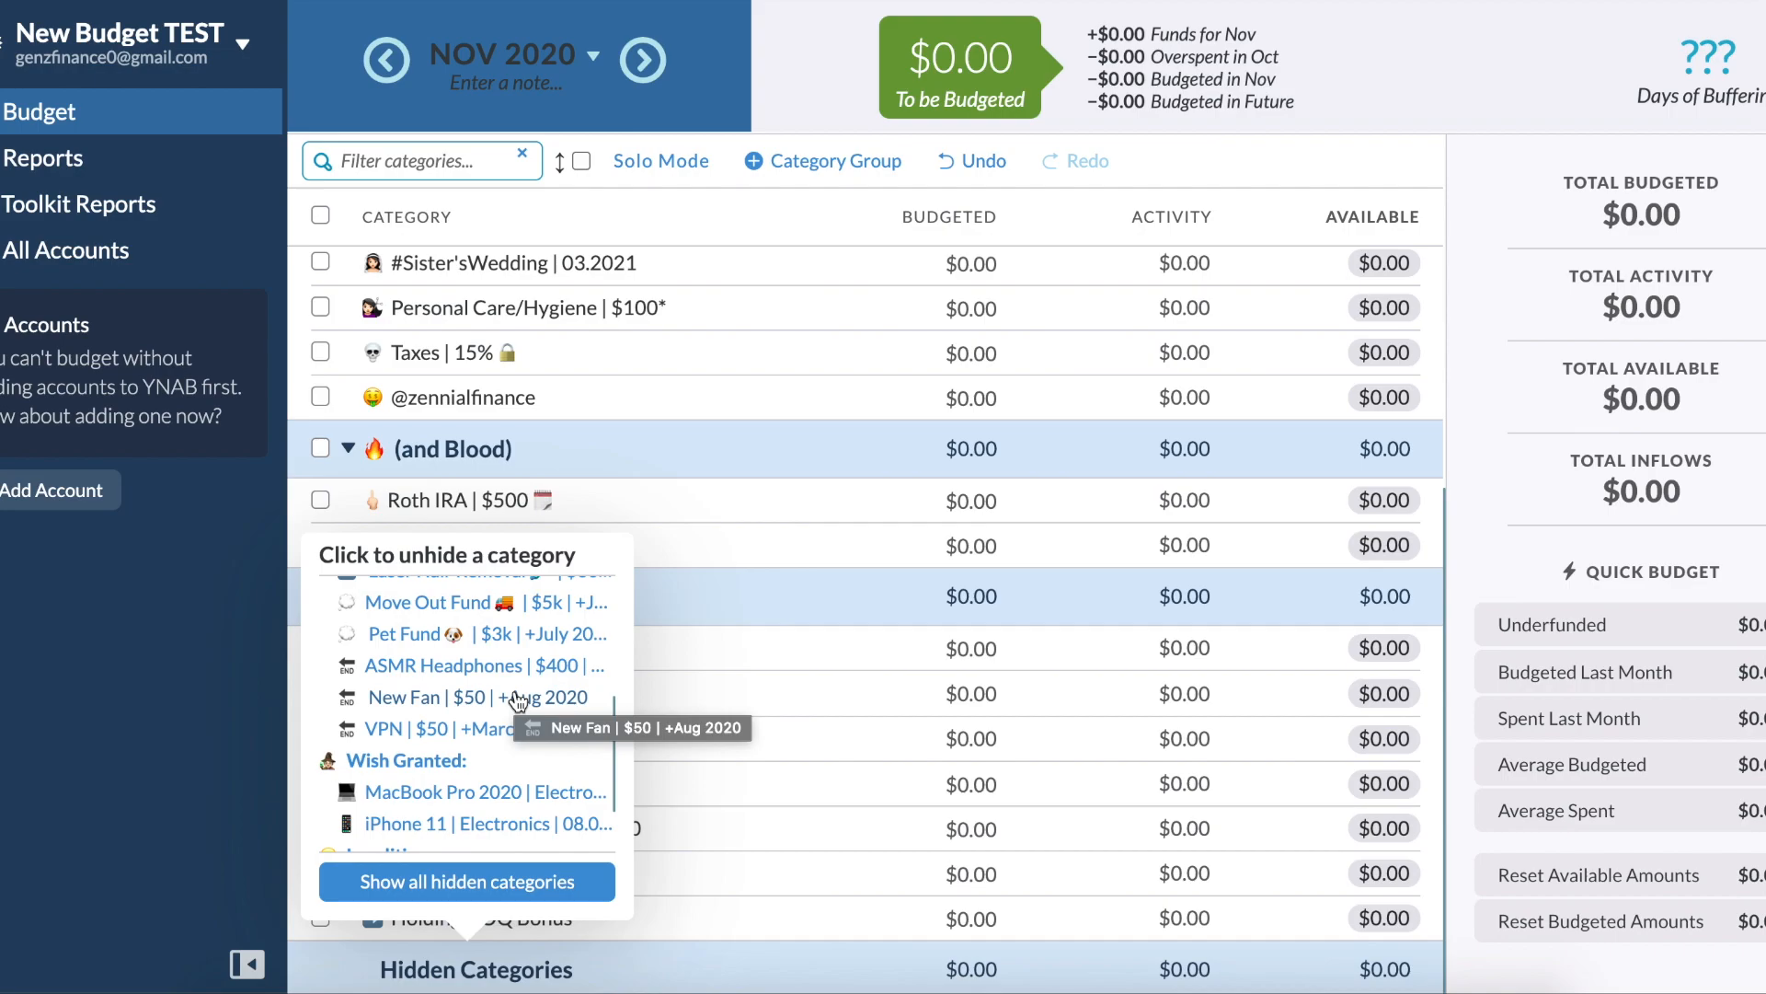
pyautogui.scroll(3, 518, 701)
# Return to the start of the budget and review the My Responsibilities, Monthly Varied, Giving and Winter Is Coming groups.
pyautogui.scroll(2, 518, 701)
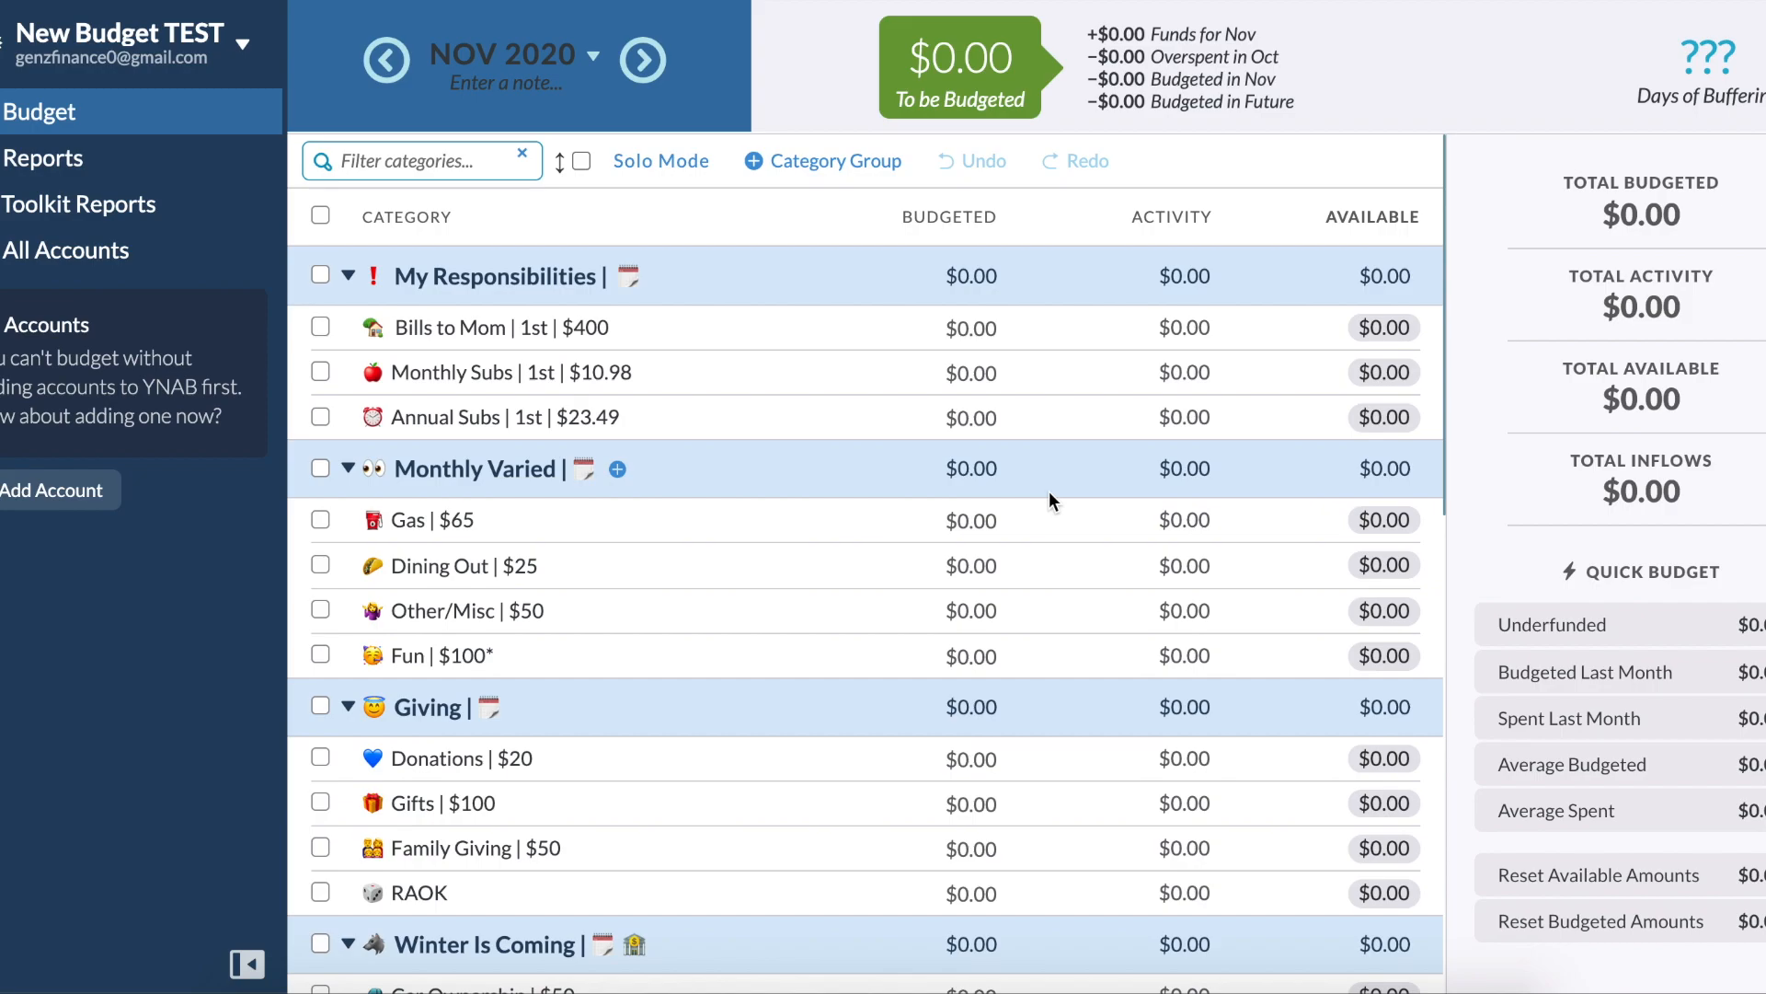
pyautogui.scroll(-1, 1049, 497)
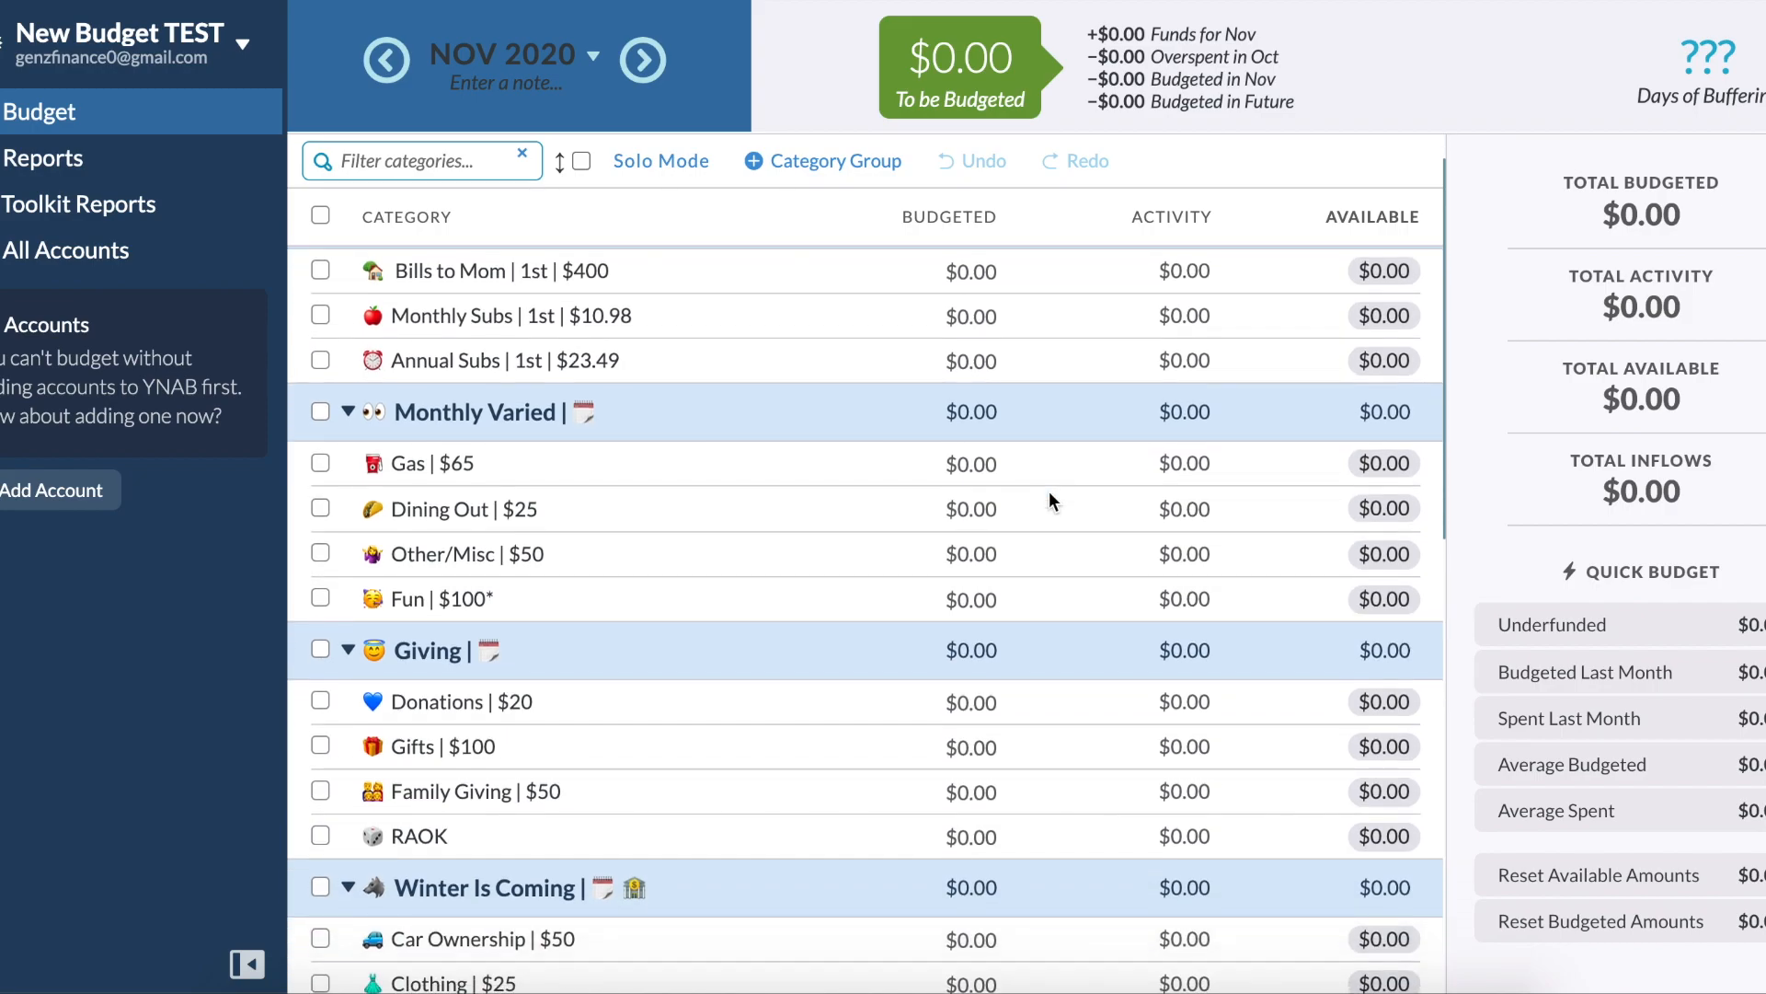
pyautogui.scroll(-1, 1050, 497)
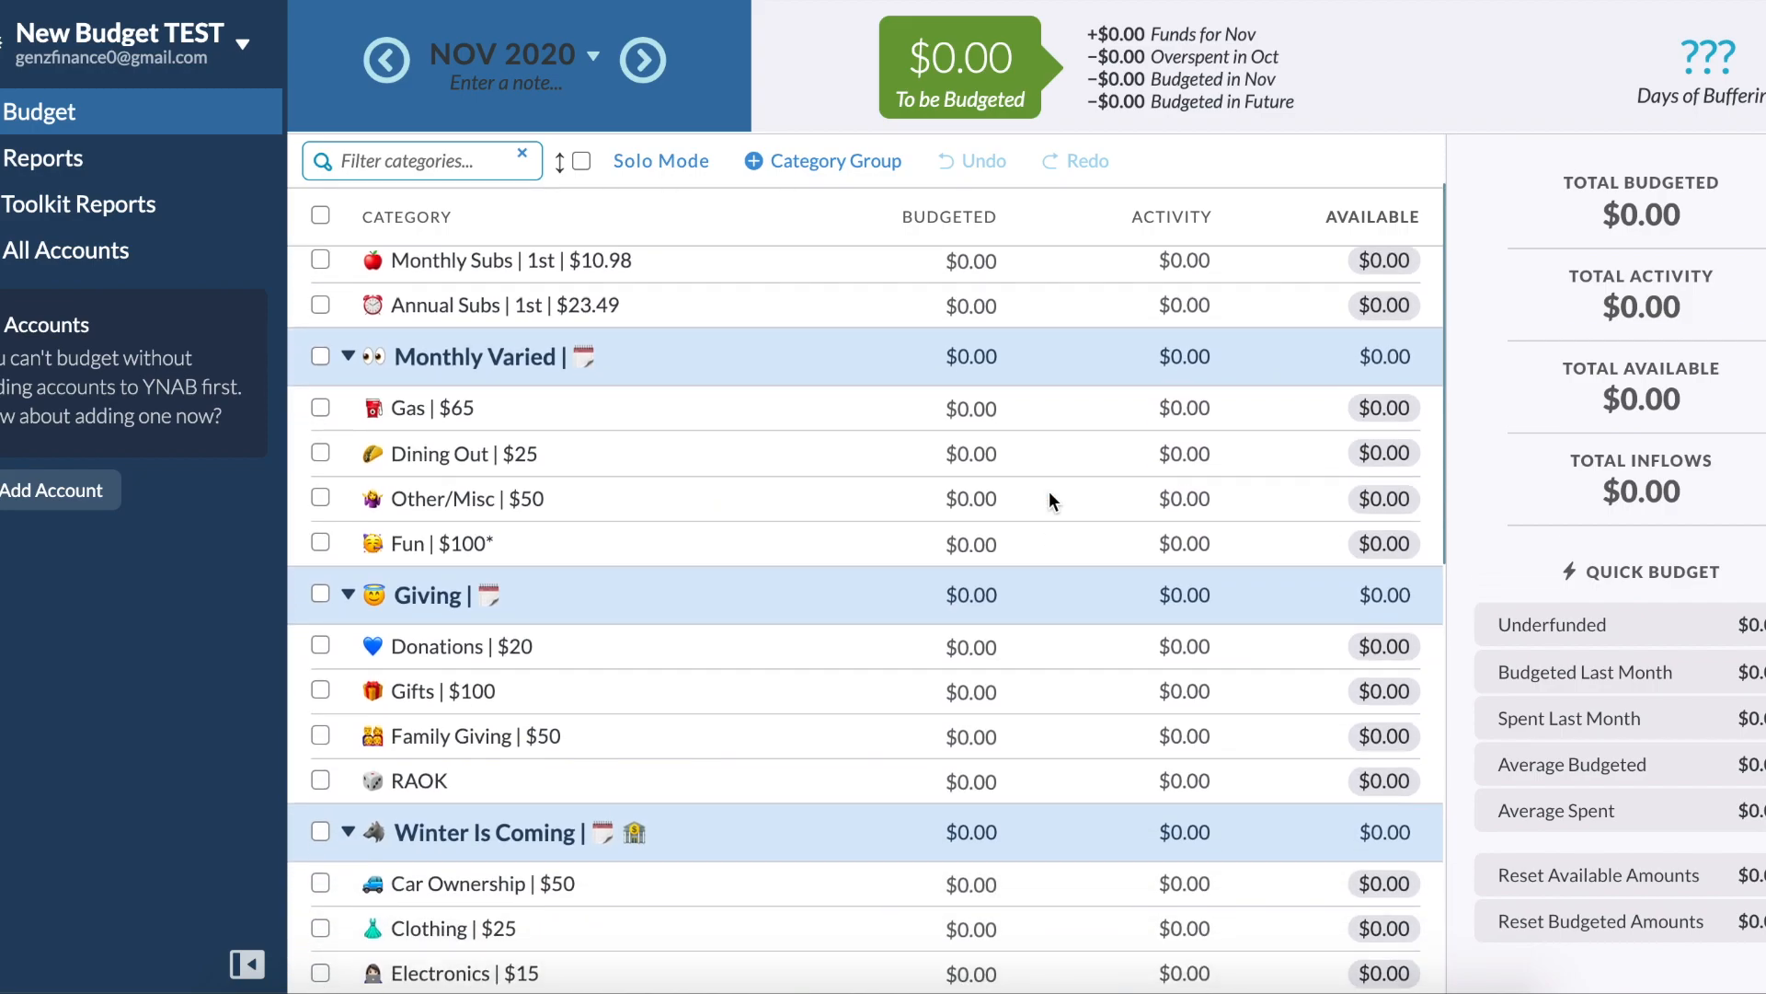
pyautogui.scroll(-1, 1049, 499)
pyautogui.scroll(3, 1049, 499)
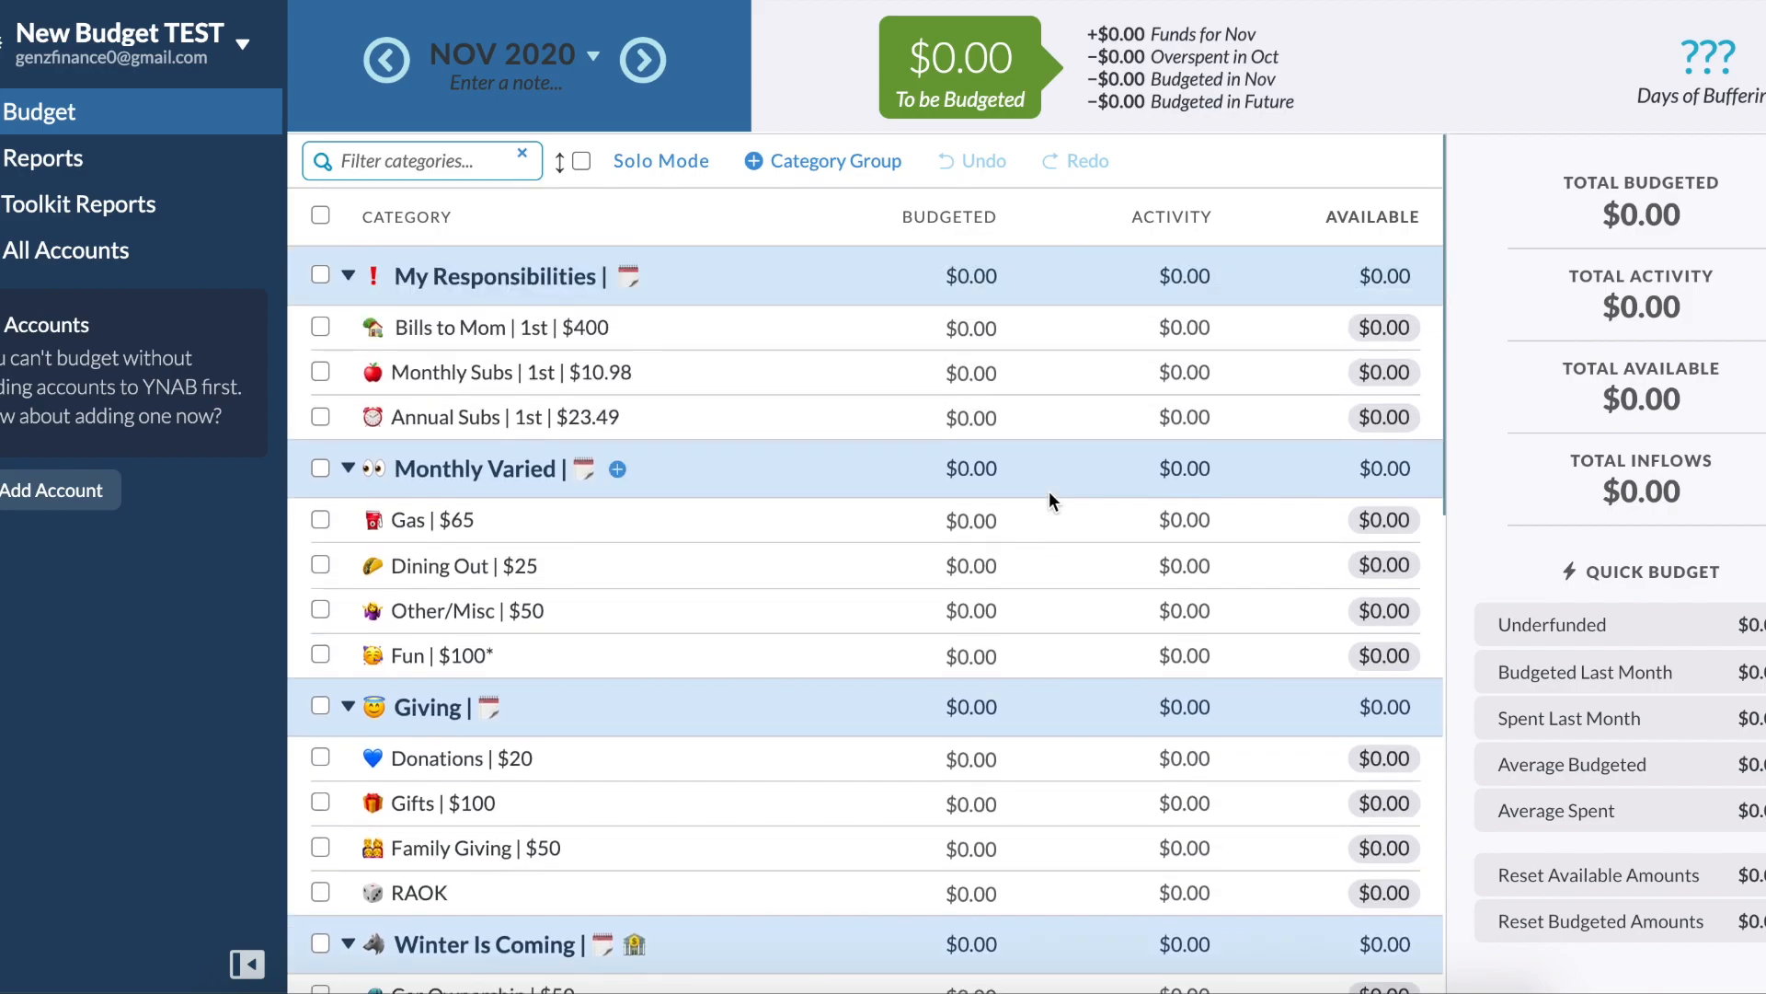
# Start a goal for Bills to Mom, review the goal types through Monthly Savings Builder, and leave it unsaved by selecting Monthly Subs.
pyautogui.click(1086, 339)
pyautogui.scroll(-3, 1713, 534)
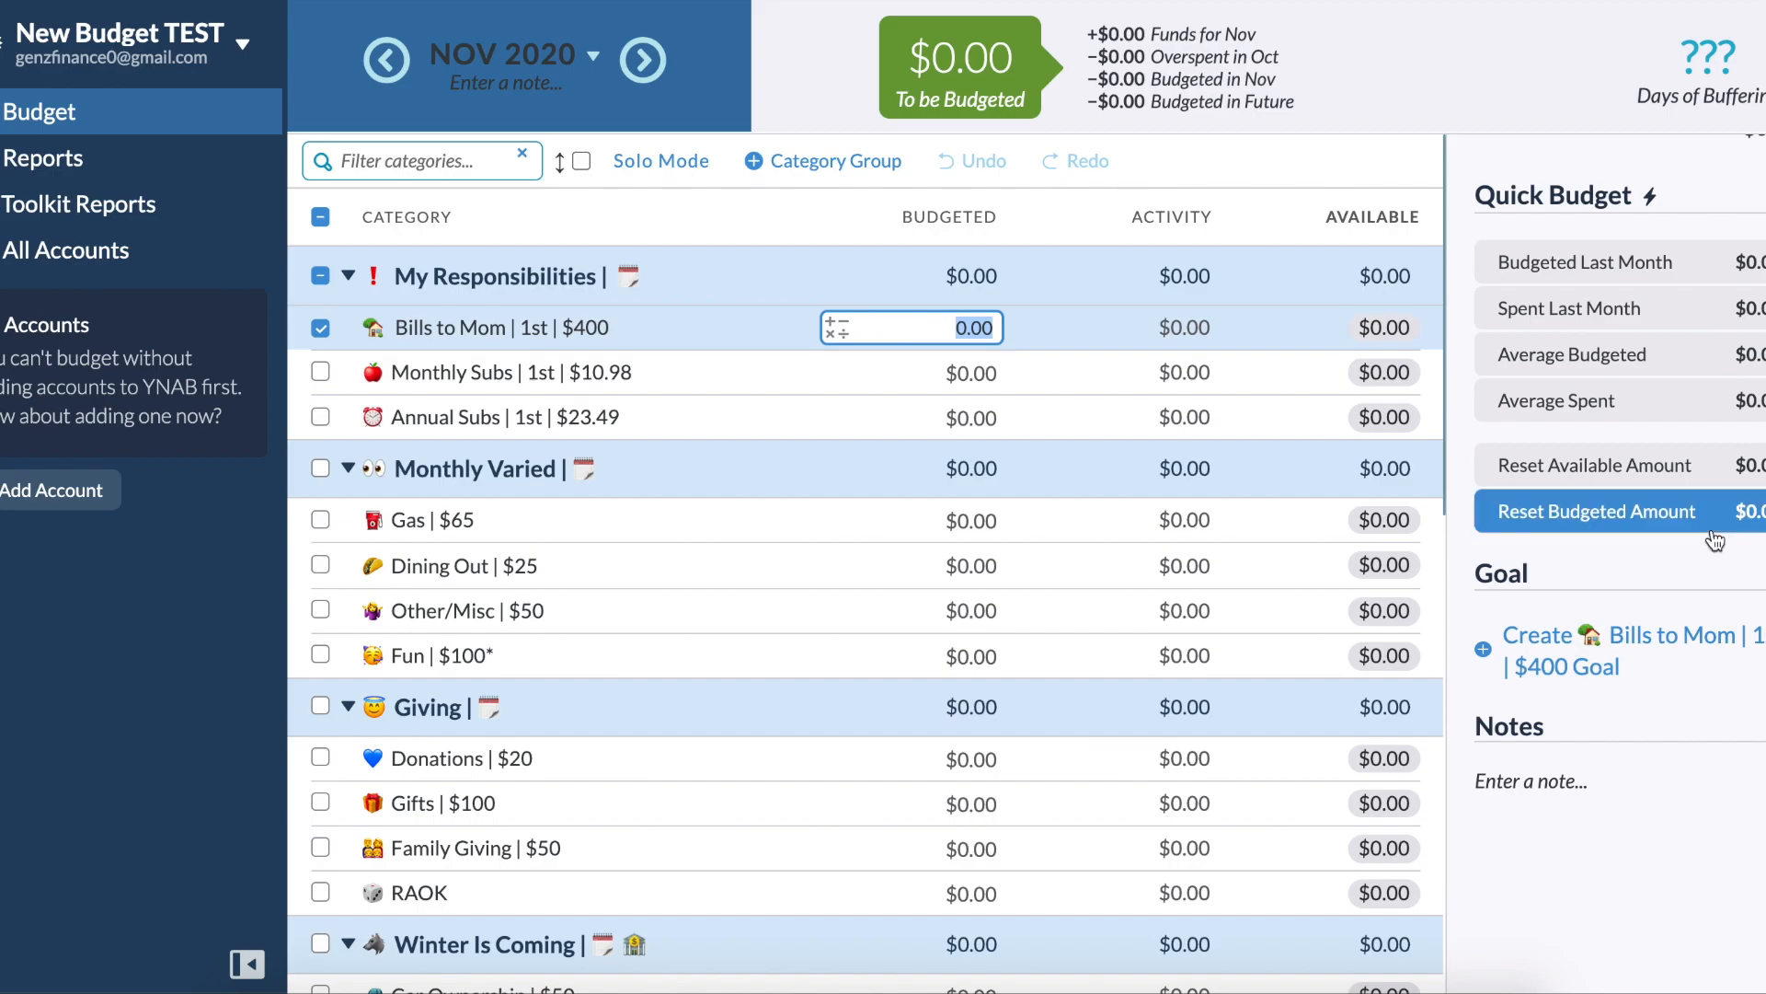
pyautogui.click(1676, 644)
pyautogui.scroll(-3, 1616, 456)
pyautogui.click(1615, 445)
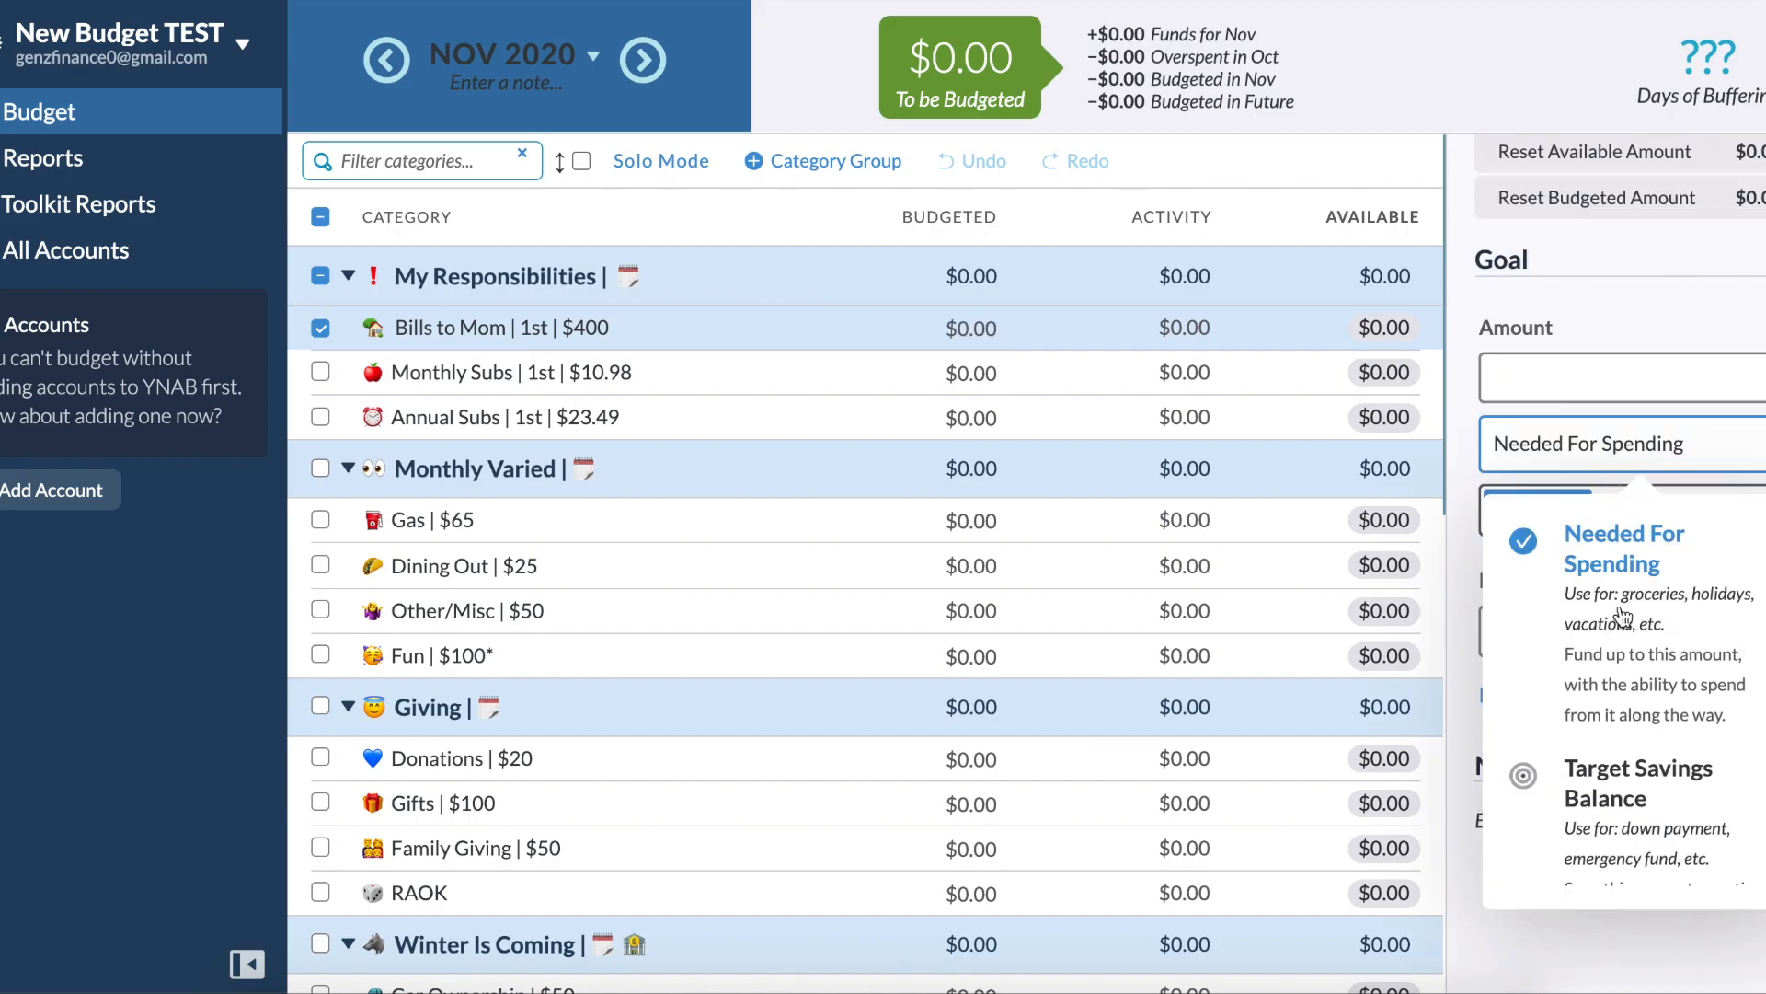
pyautogui.scroll(-5, 1624, 614)
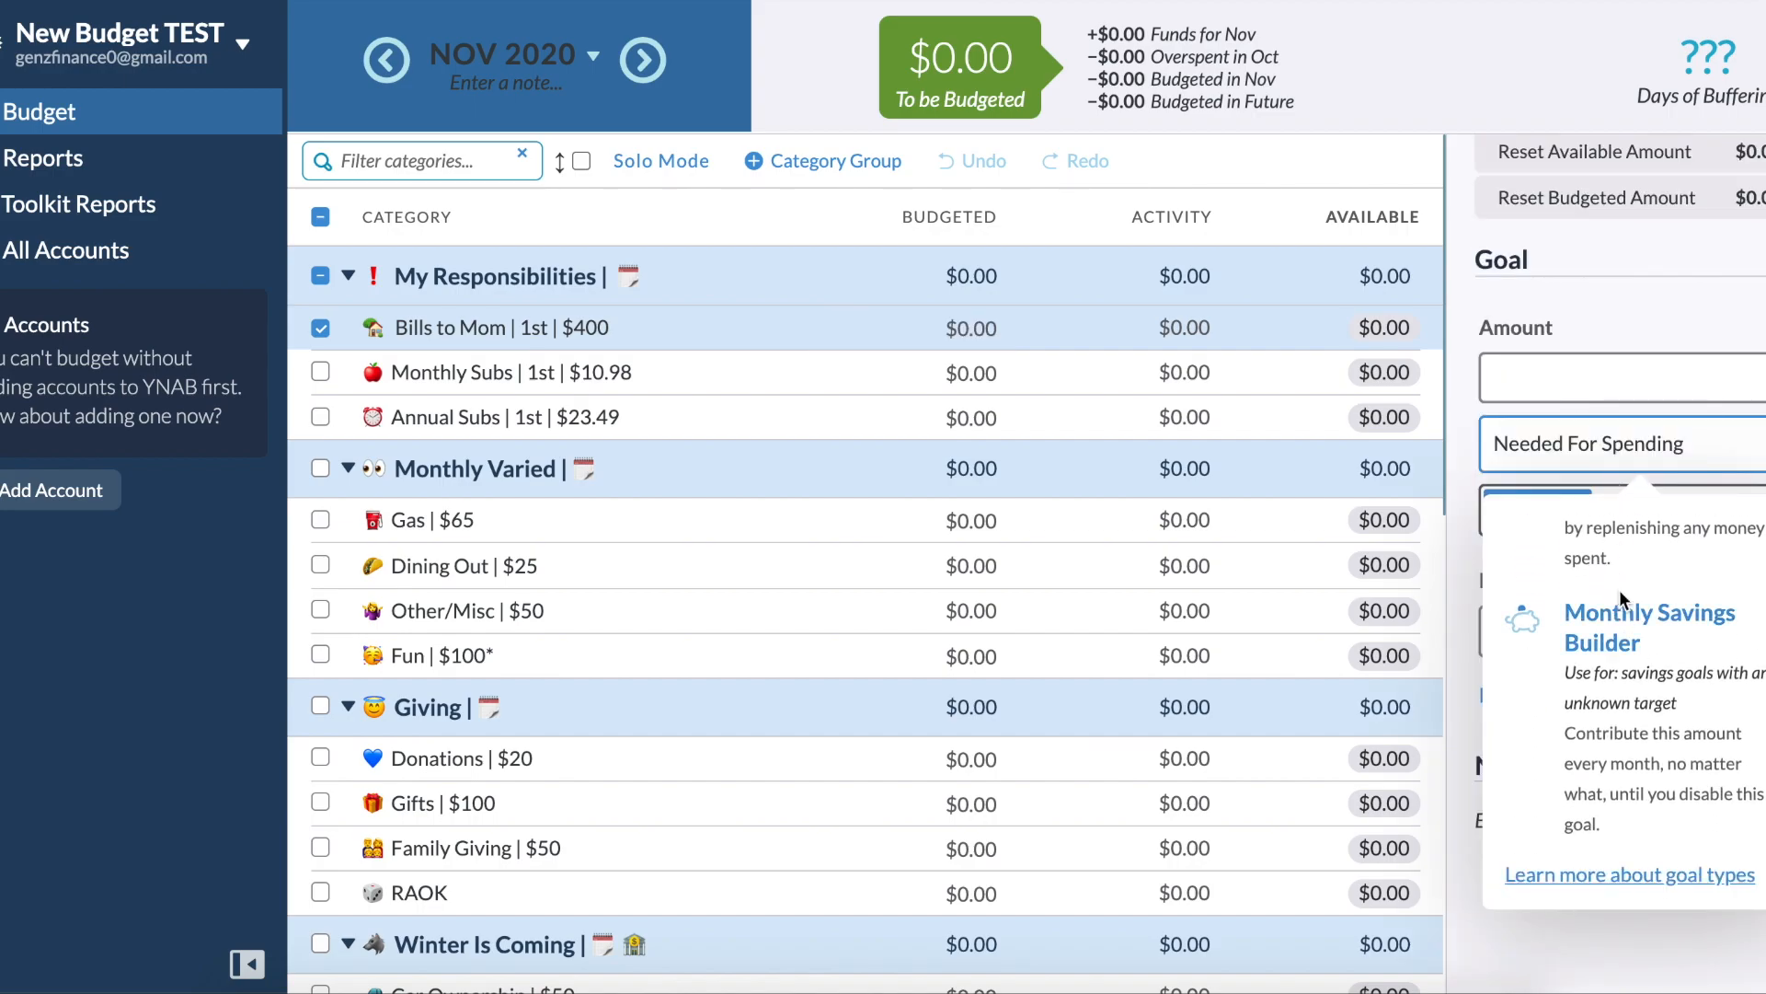
pyautogui.click(1323, 372)
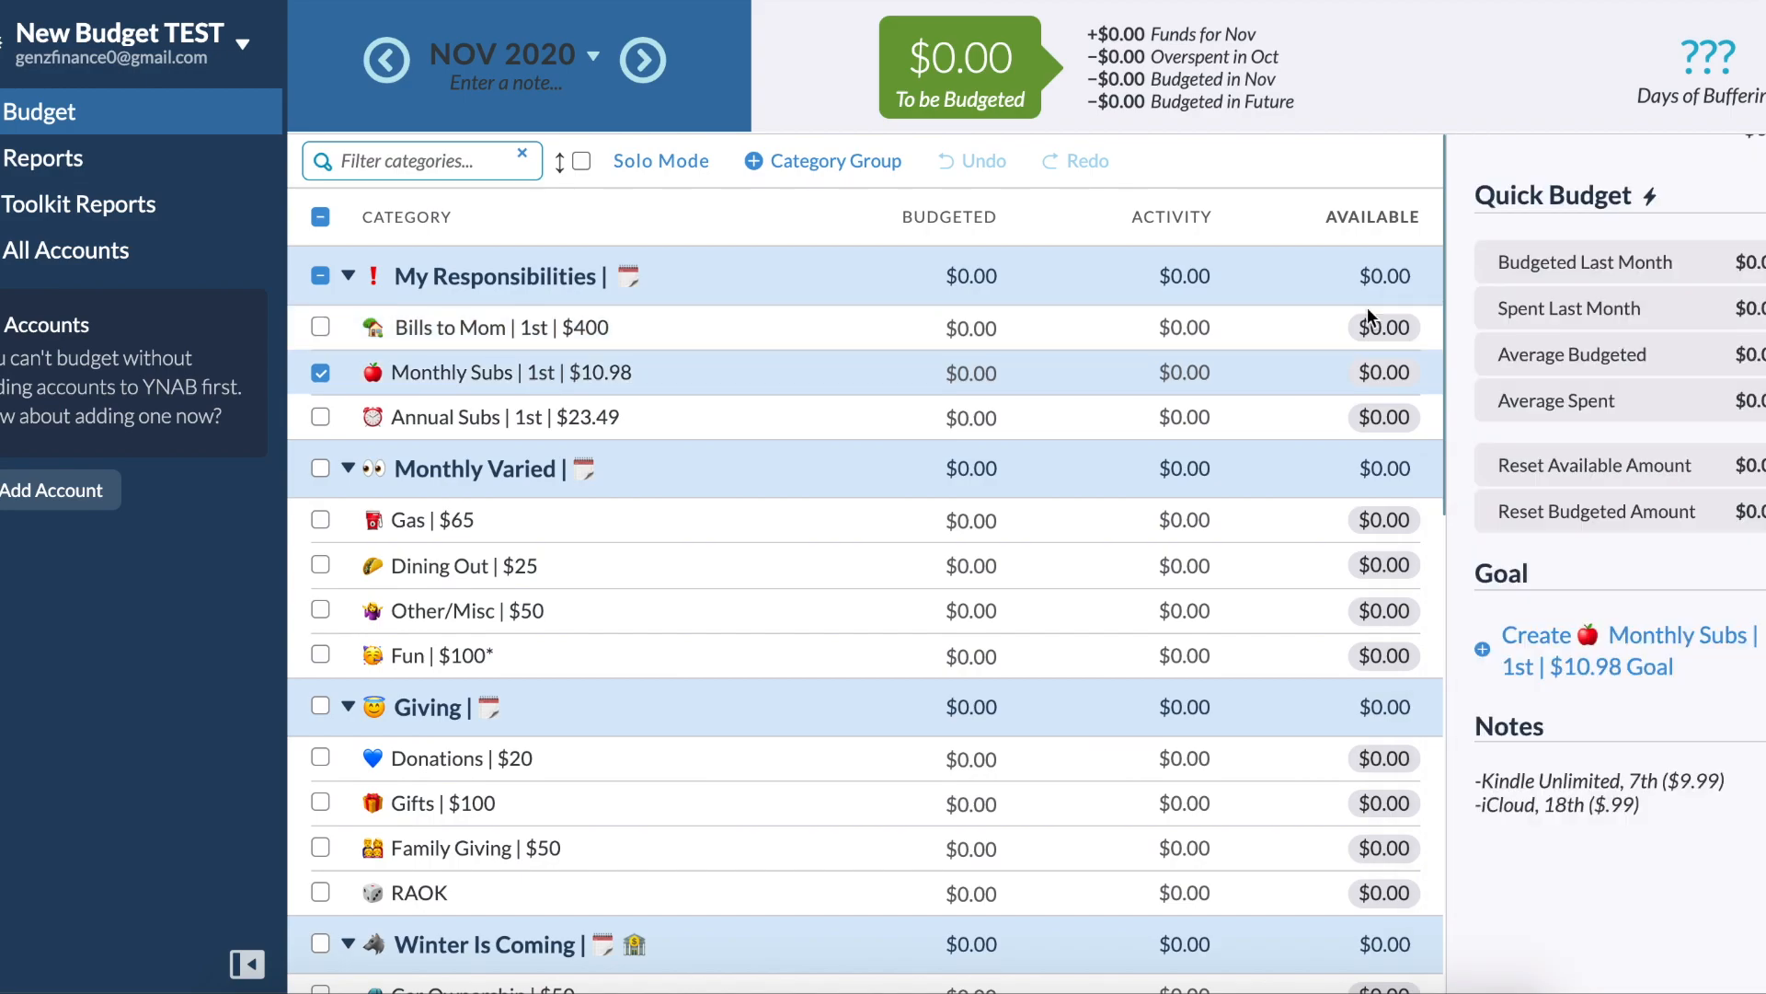